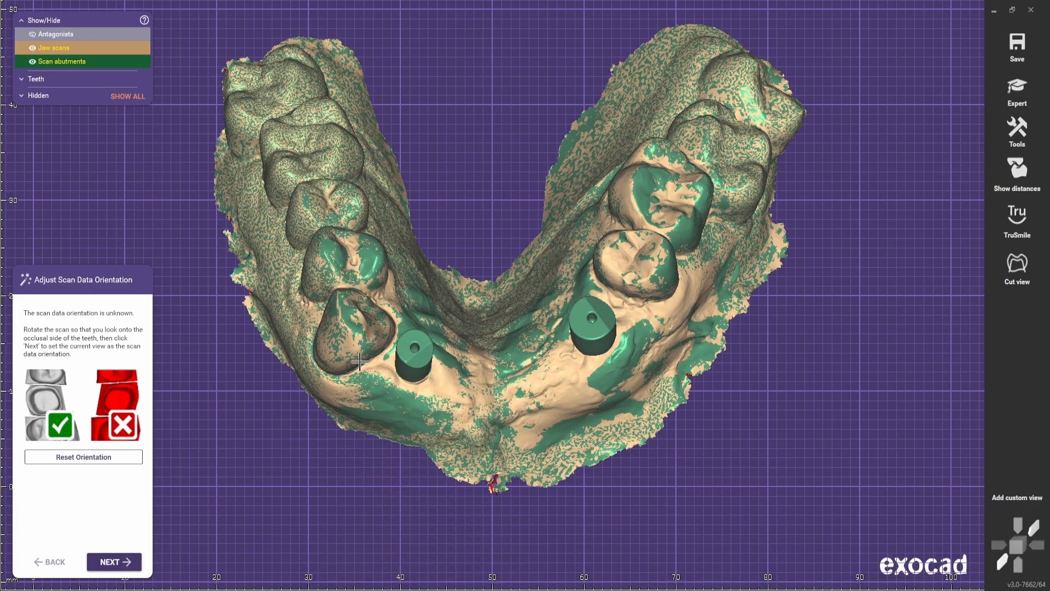
Set the occlusal view of the teeth as the scan data orientation and turn the jaw scan to a front view.
right_drag(468, 372, 523, 395)
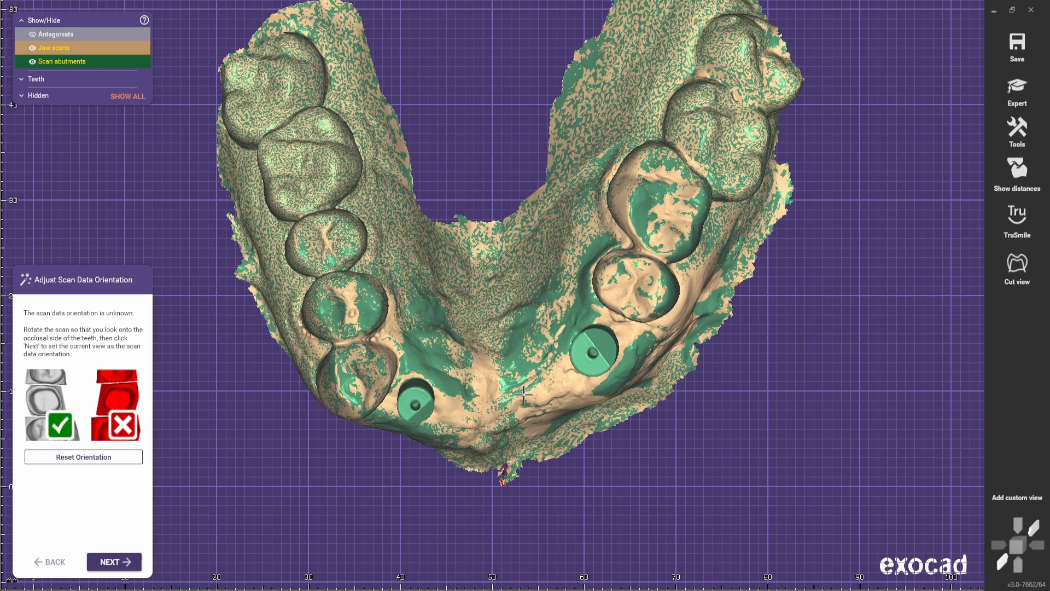
click(114, 561)
right_drag(405, 290, 454, 385)
ctrl+middle_click(452, 401)
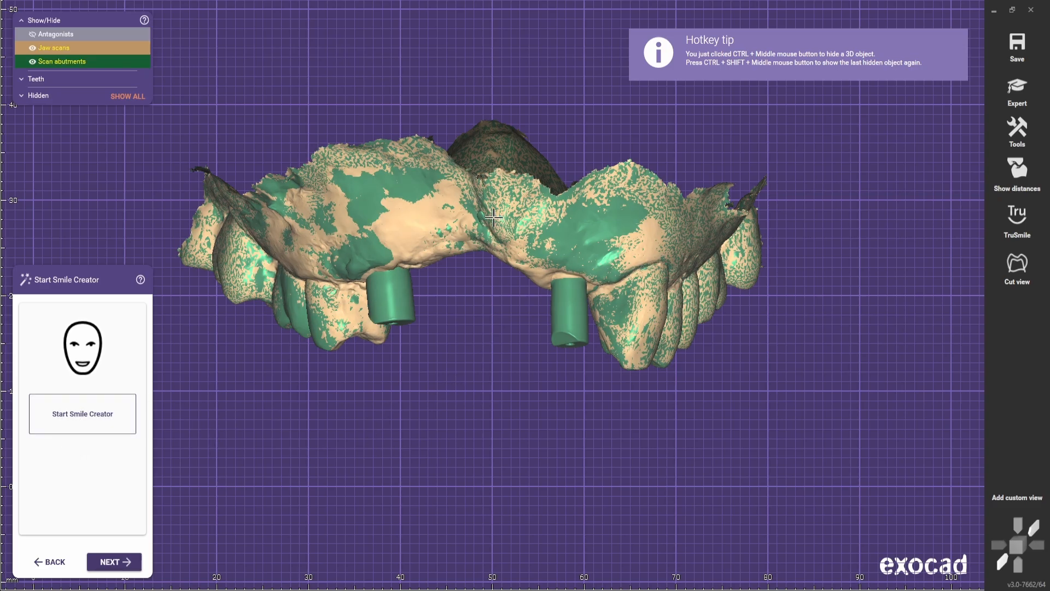
Start Smile Creator and load the image Untitled design (6) as the retracted image.
click(89, 422)
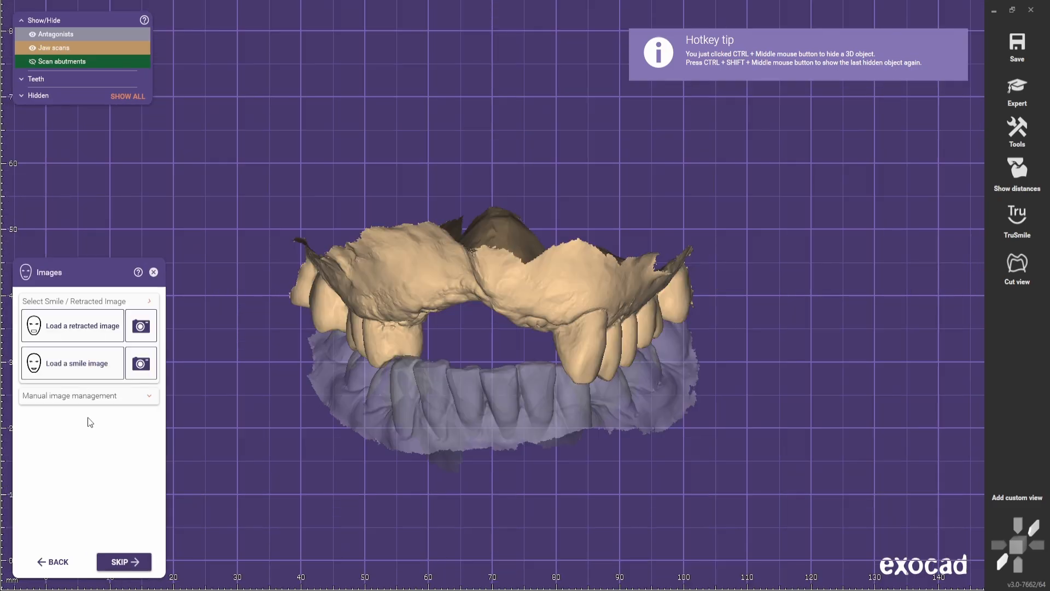
click(63, 335)
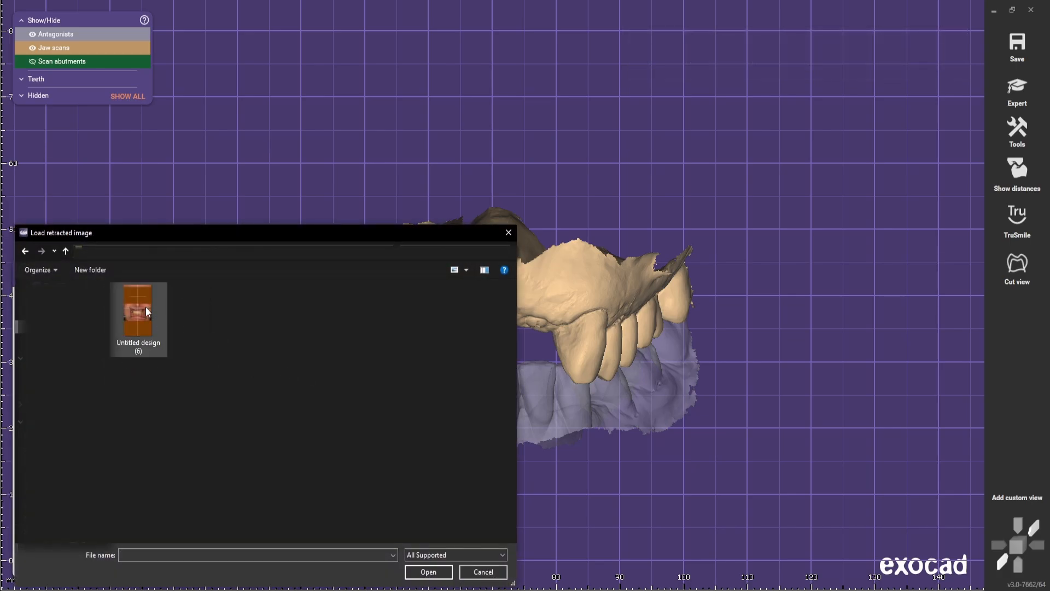
double_click(145, 307)
Place the first pair of alignment points on the patient's left rear upper molar tip, on both the jaw scan and the photo.
scroll(284, 325, up, 3)
middle_drag(246, 399, 305, 402)
click(305, 402)
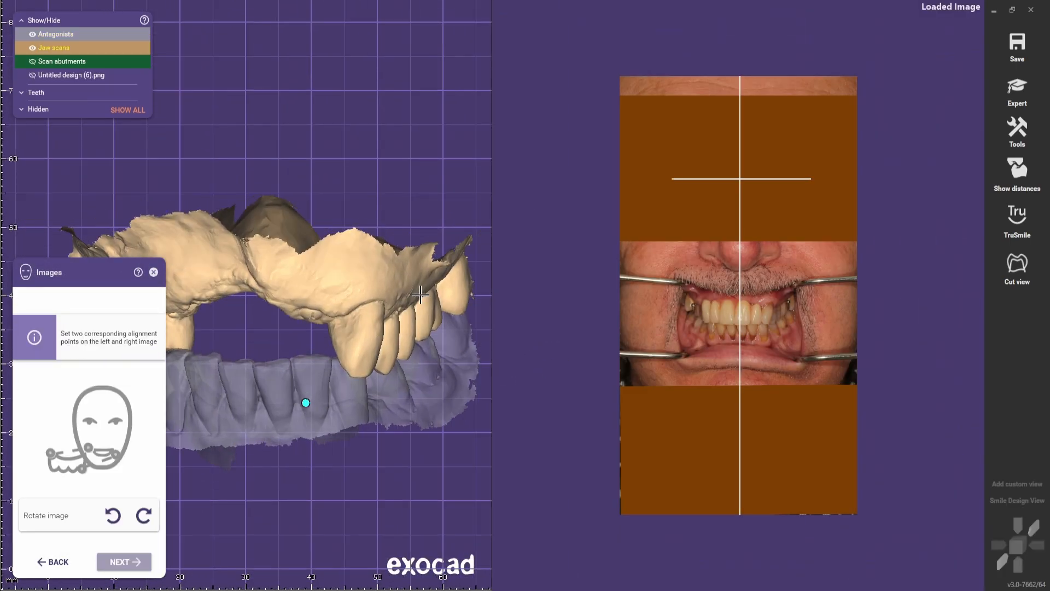
scroll(438, 351, up, 1)
middle_drag(438, 351, 342, 403)
scroll(235, 424, up, 2)
scroll(235, 424, down, 2)
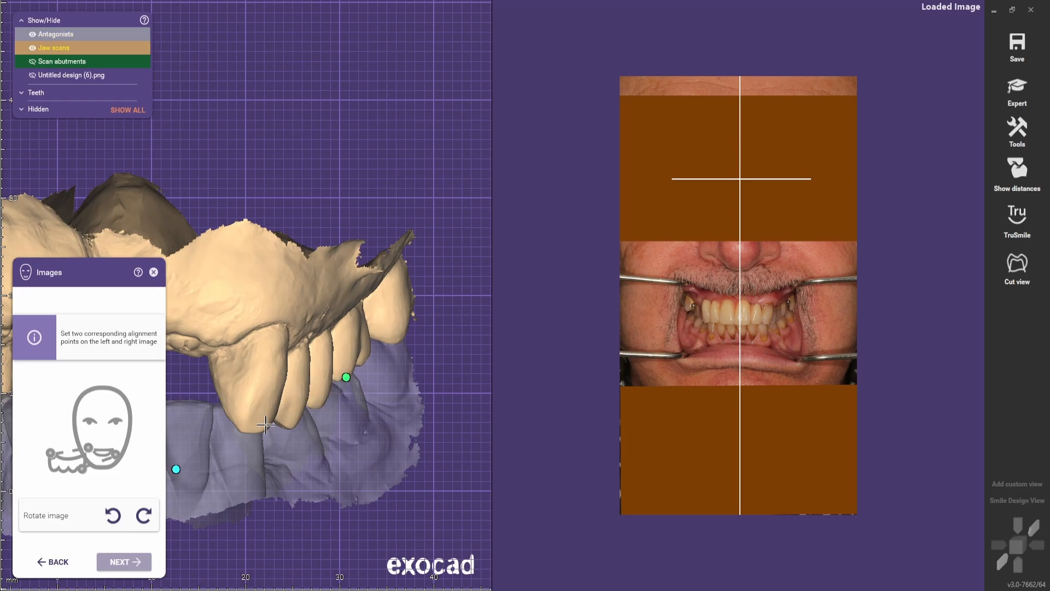
click(208, 427)
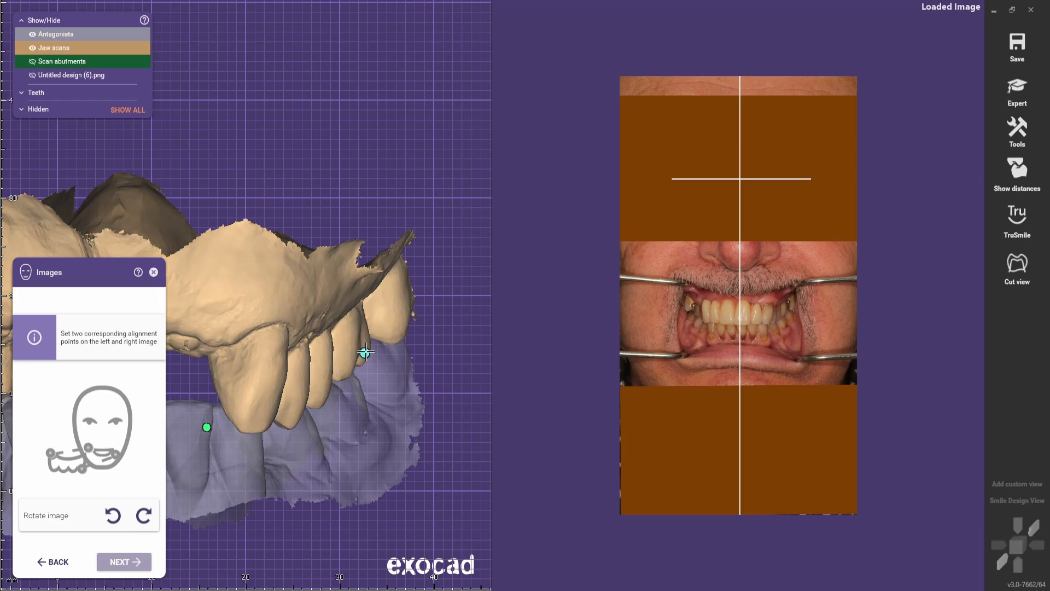
click(394, 341)
scroll(784, 326, up, 5)
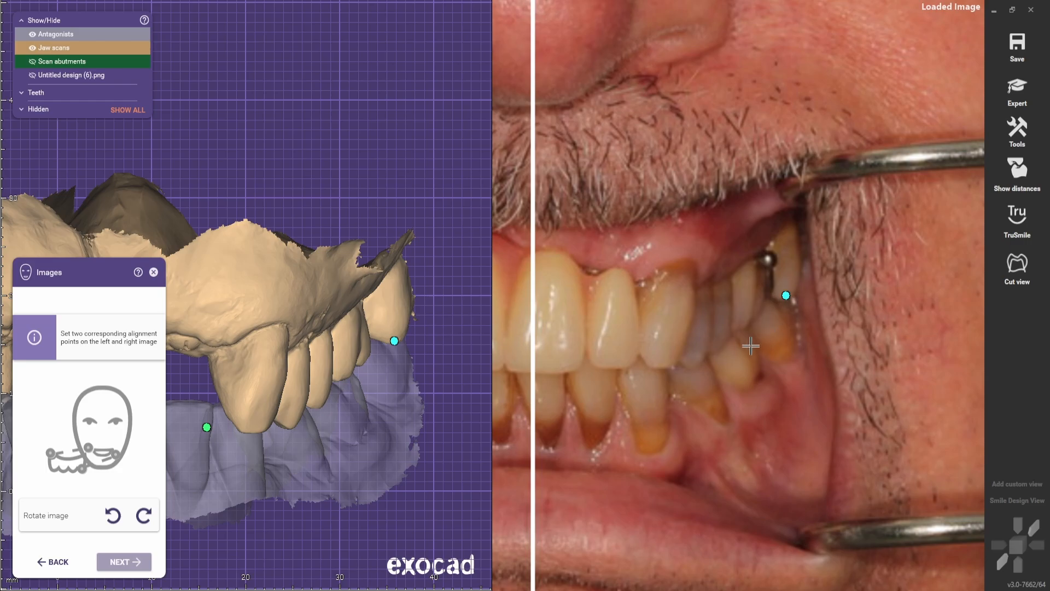
Place the second pair of alignment points on the patient's right rear upper molar tip in scan and photo, and overlay the two.
scroll(751, 346, down, 5)
click(628, 436)
middle_drag(628, 436, 687, 435)
scroll(688, 434, up, 3)
drag(687, 435, 620, 269)
middle_drag(263, 475, 517, 457)
drag(461, 408, 250, 404)
middle_drag(274, 471, 359, 475)
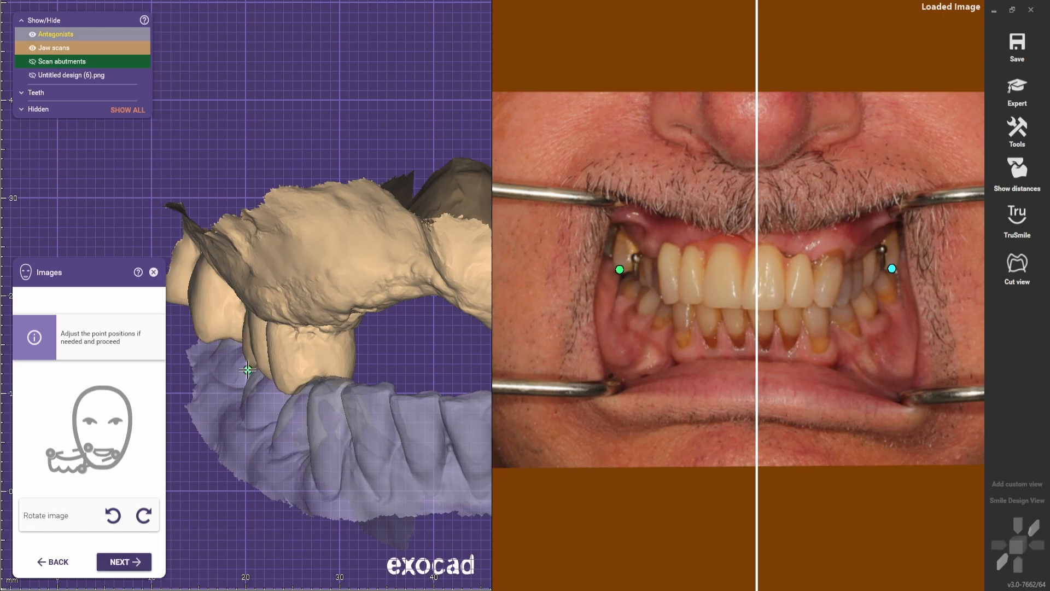
drag(248, 370, 203, 339)
scroll(320, 413, down, 5)
middle_drag(374, 454, 302, 383)
scroll(302, 382, up, 1)
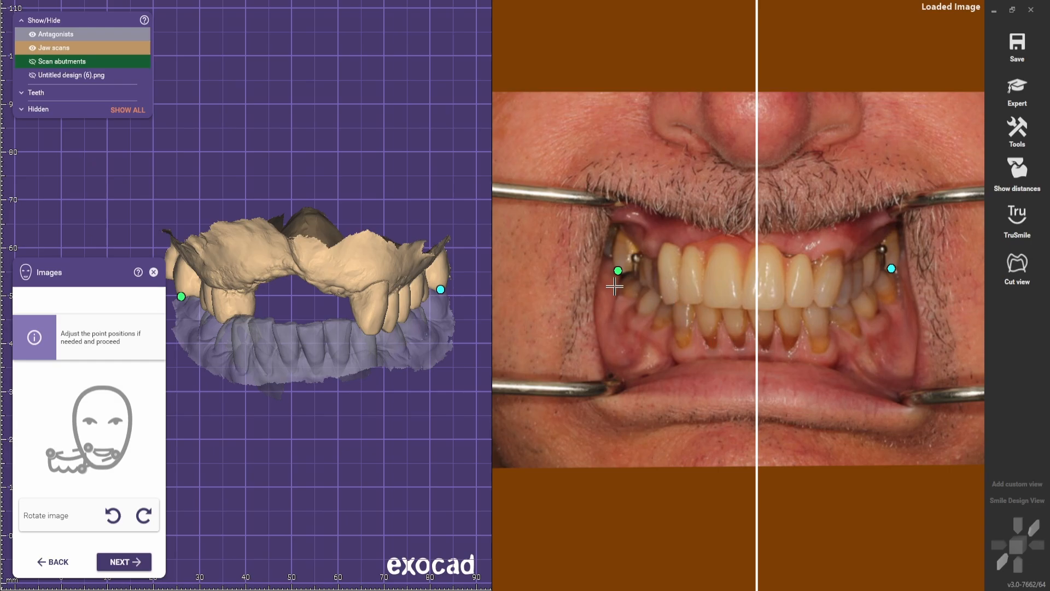
click(124, 562)
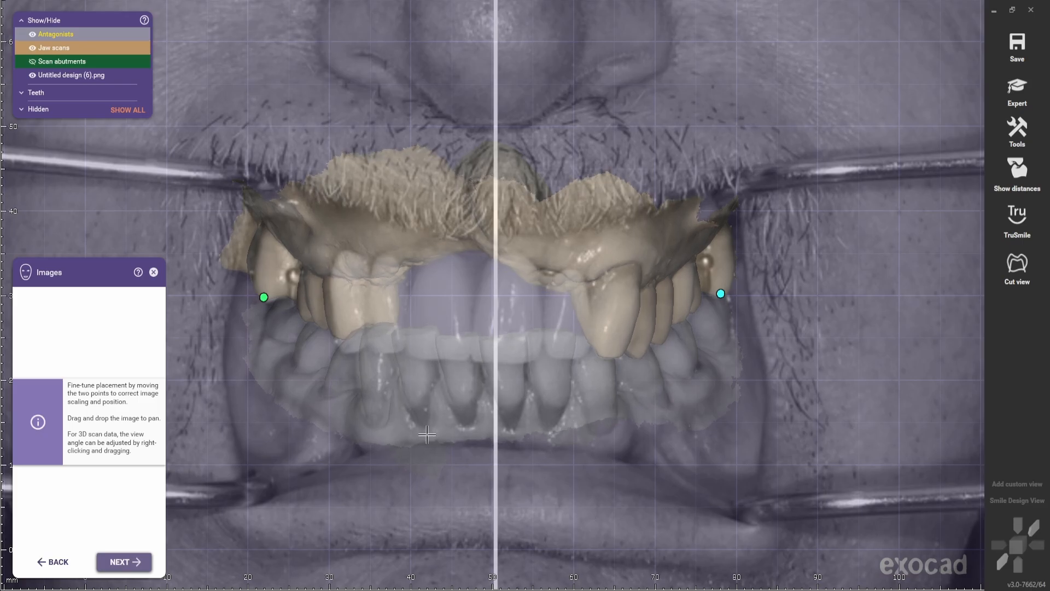
Fine-tune the photo overlay by nudging both alignment points and shifting the image slightly, and accept the placement.
mouse_move(266, 295)
mouse_down()
mouse_move(253, 296)
mouse_move(262, 294)
mouse_up()
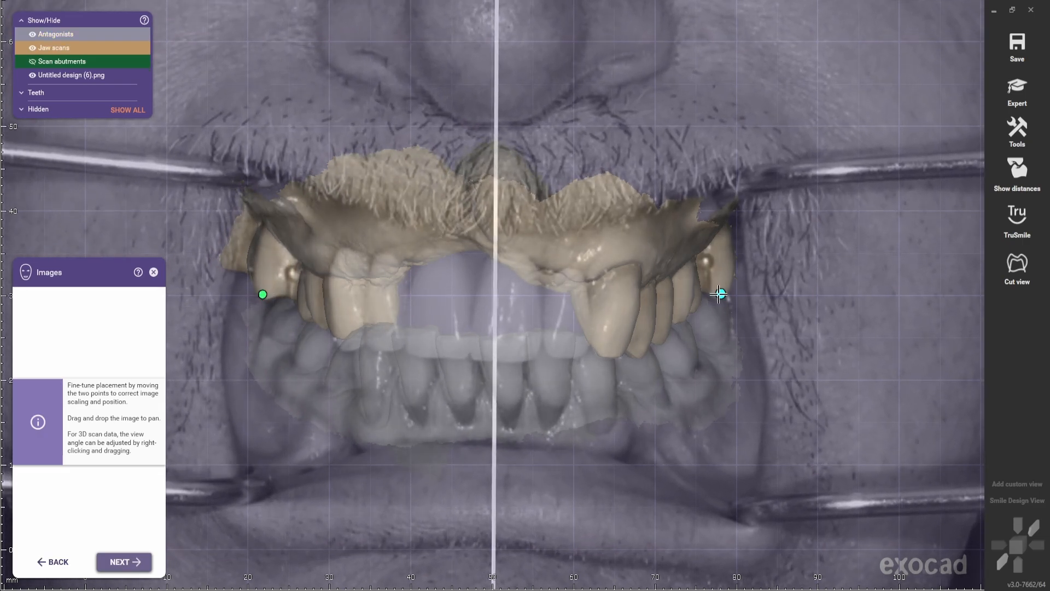
drag(718, 294, 719, 293)
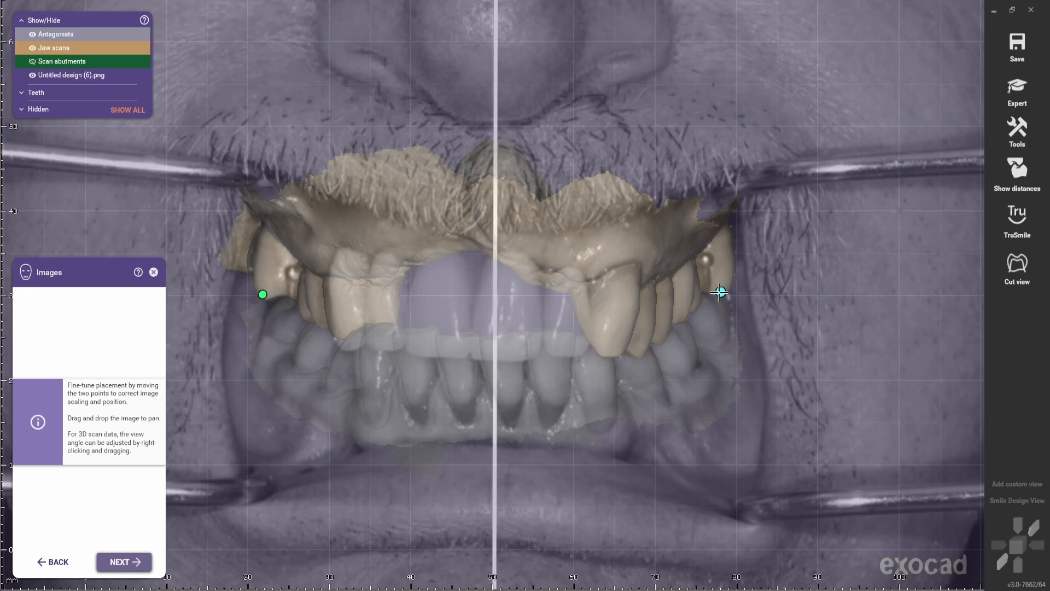
drag(578, 439, 579, 435)
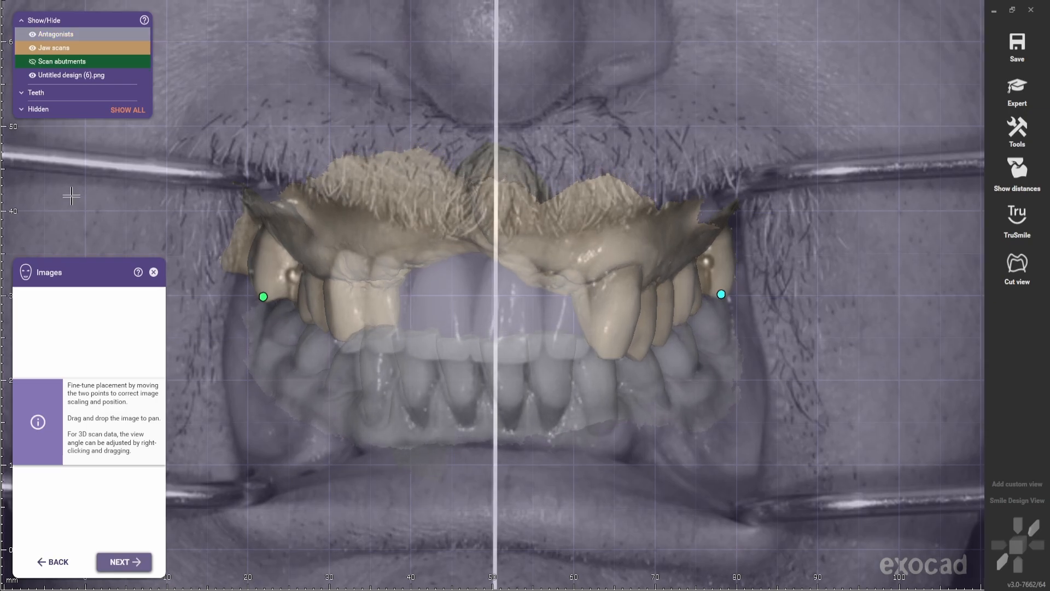
drag(132, 49, 166, 57)
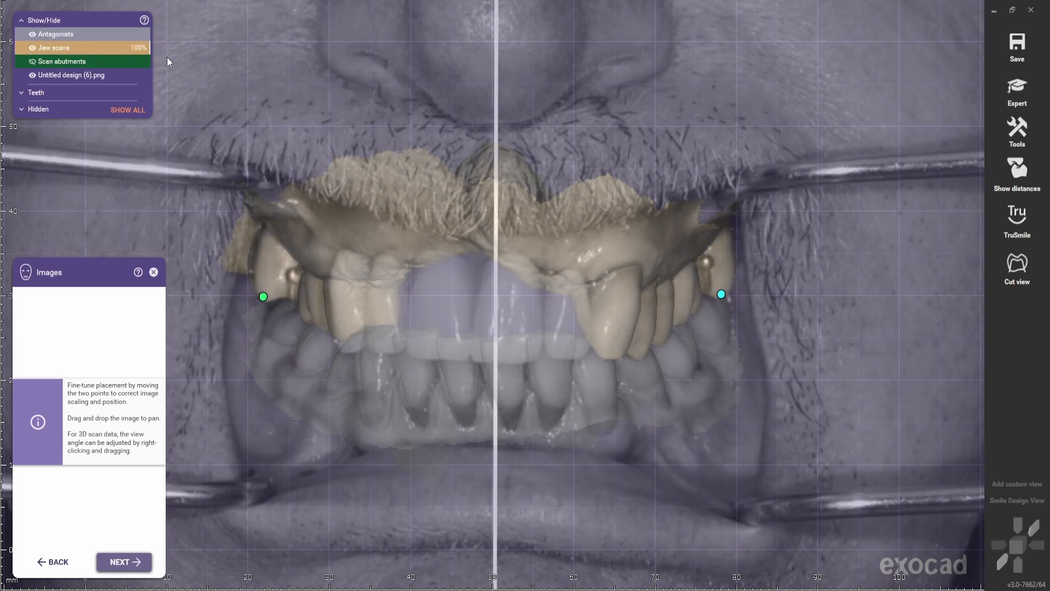
click(129, 564)
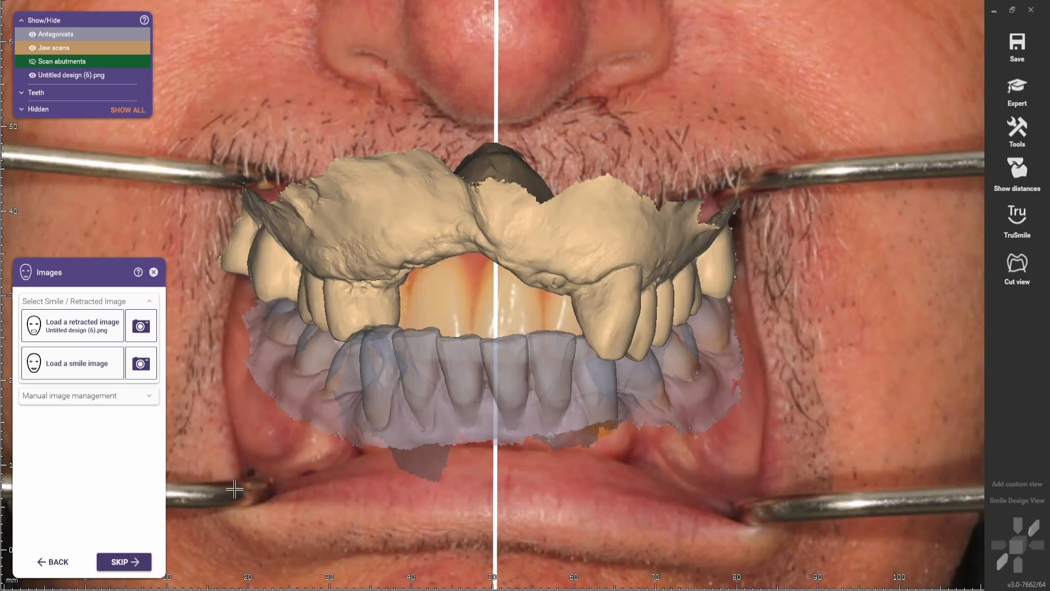
Load the same face photo as the smile image.
click(64, 369)
double_click(149, 311)
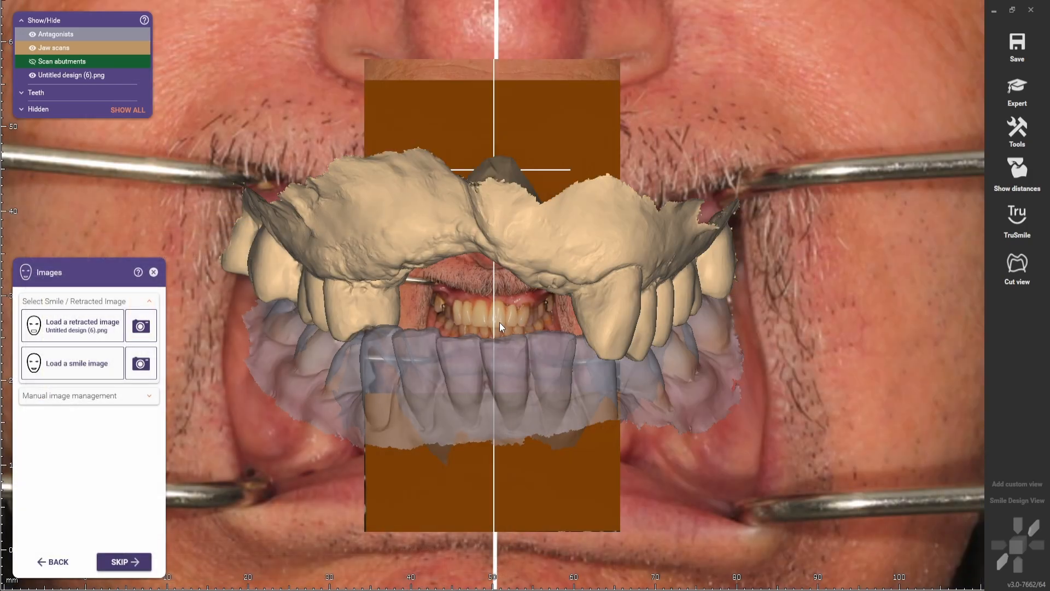
Place the first pair of matching points on the patient's left rear upper molar tip in the retracted and smile images.
scroll(393, 327, up, 5)
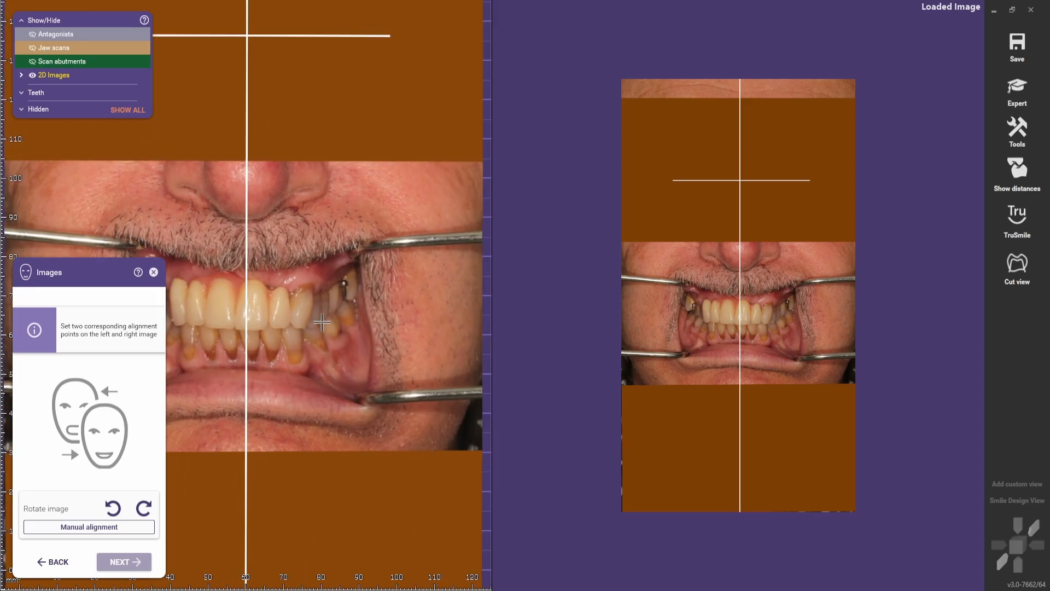
scroll(357, 310, up, 2)
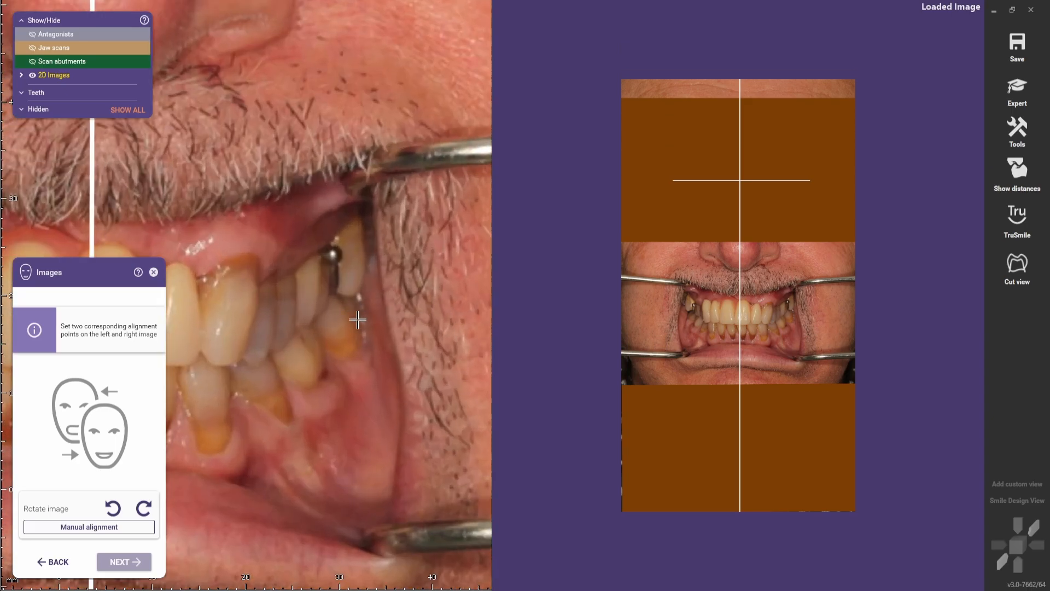
scroll(720, 328, up, 2)
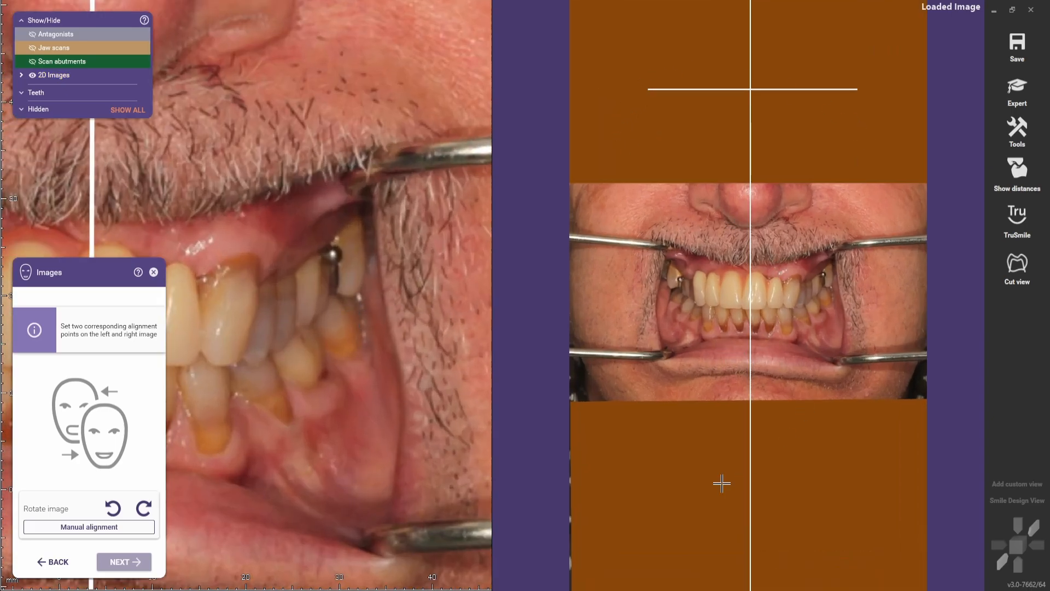
scroll(851, 304, up, 3)
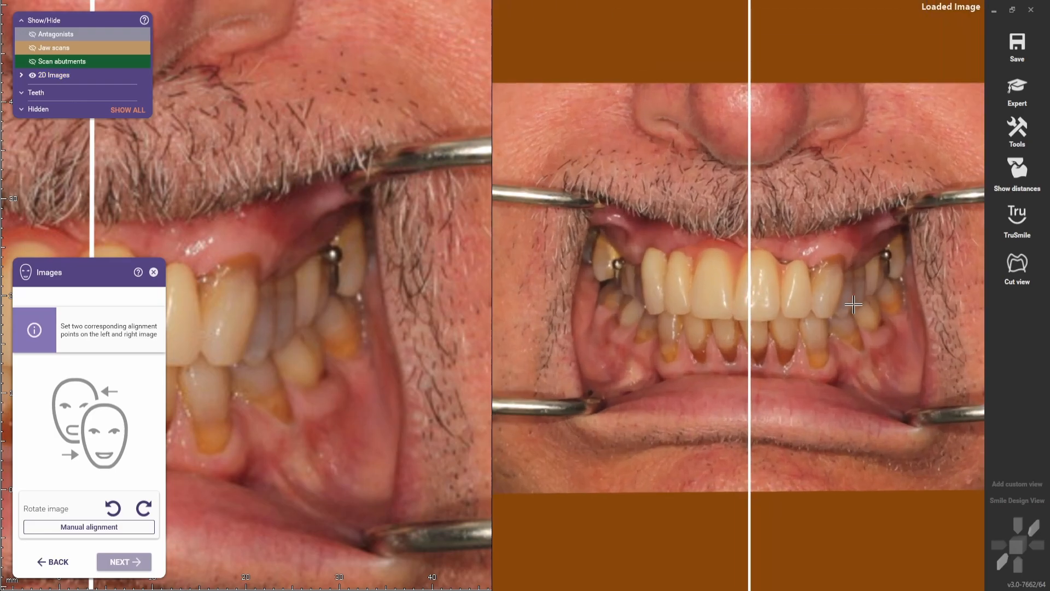
scroll(880, 286, up, 1)
scroll(819, 308, down, 3)
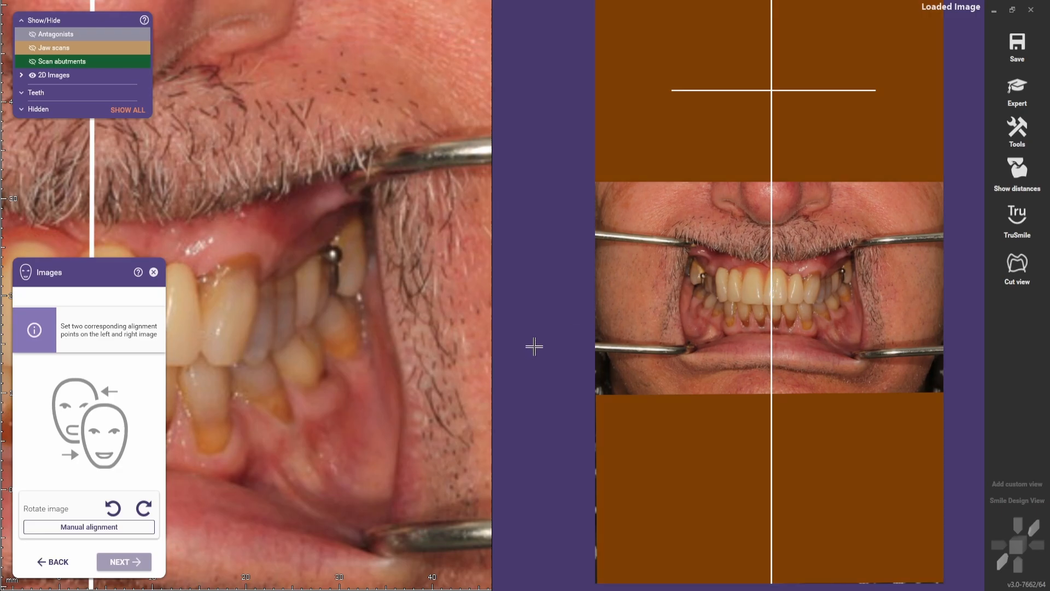
scroll(352, 297, up, 4)
scroll(812, 291, up, 4)
scroll(766, 257, down, 3)
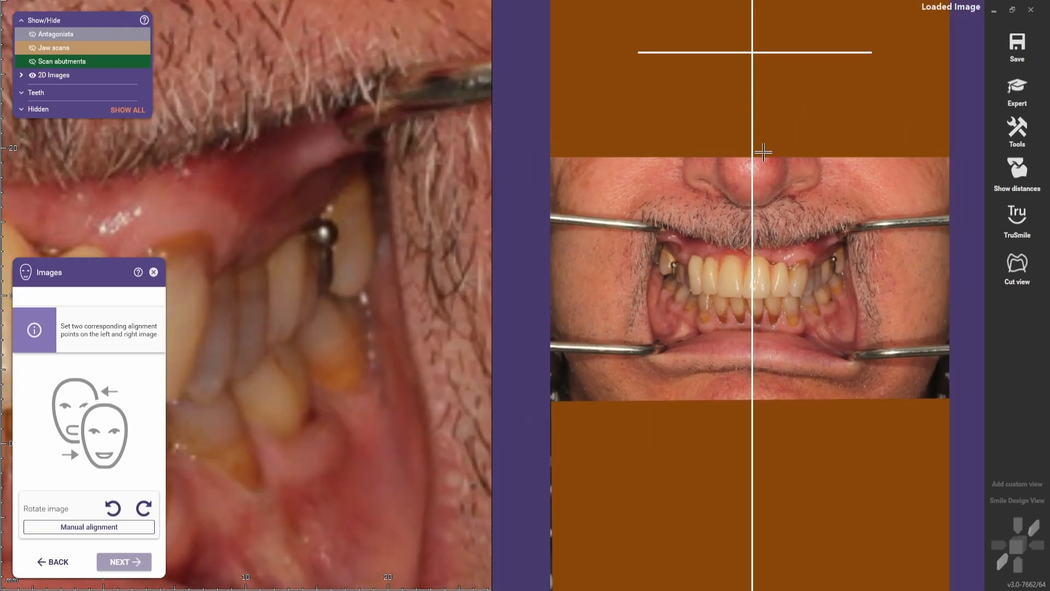
scroll(356, 302, up, 3)
scroll(356, 303, down, 2)
click(355, 296)
scroll(840, 273, up, 7)
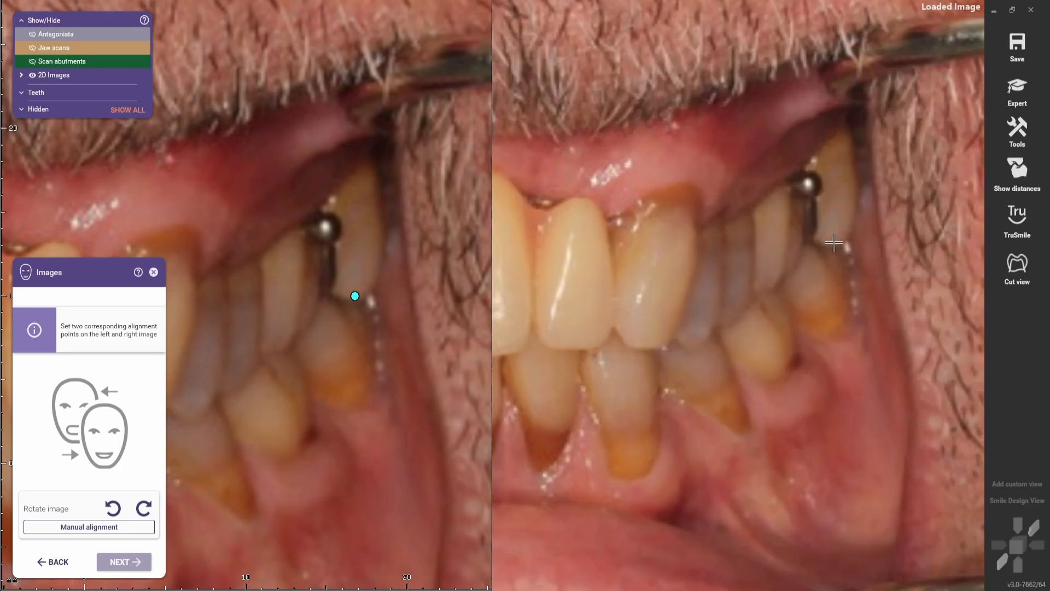
click(834, 242)
Place the second pair of matching points on the patient's right rear upper molar tip in both images and overlay them.
scroll(834, 243, down, 7)
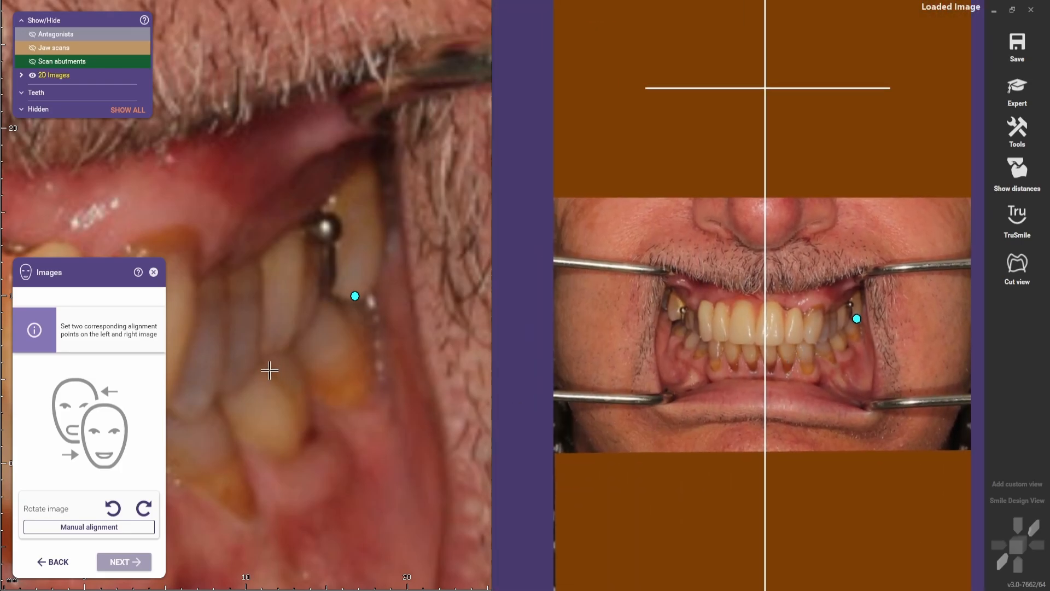
middle_drag(269, 371, 621, 361)
scroll(286, 349, down, 4)
click(250, 373)
middle_drag(249, 373, 407, 365)
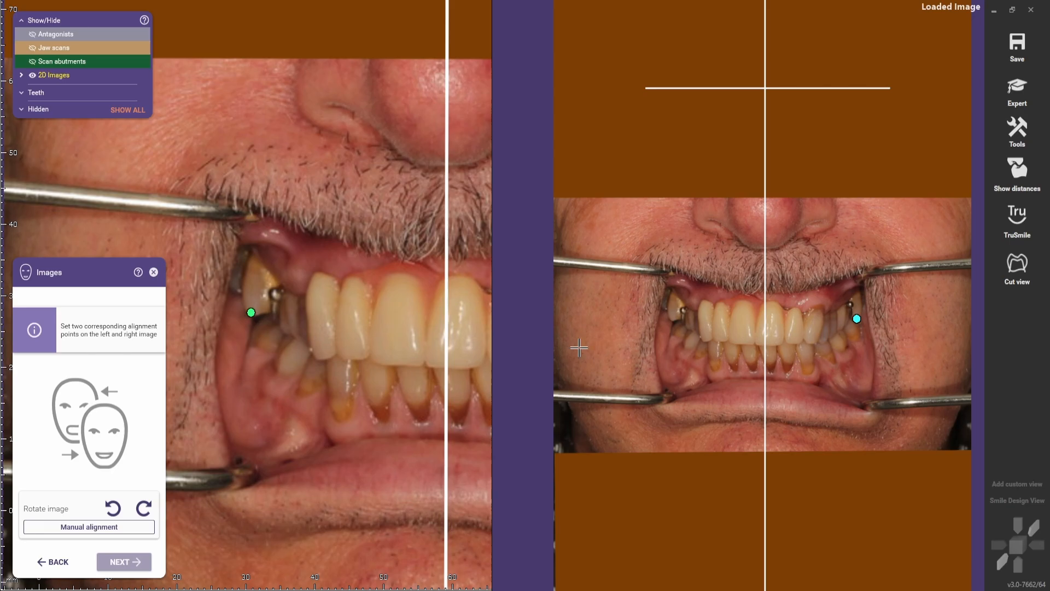
scroll(679, 322, up, 6)
click(657, 310)
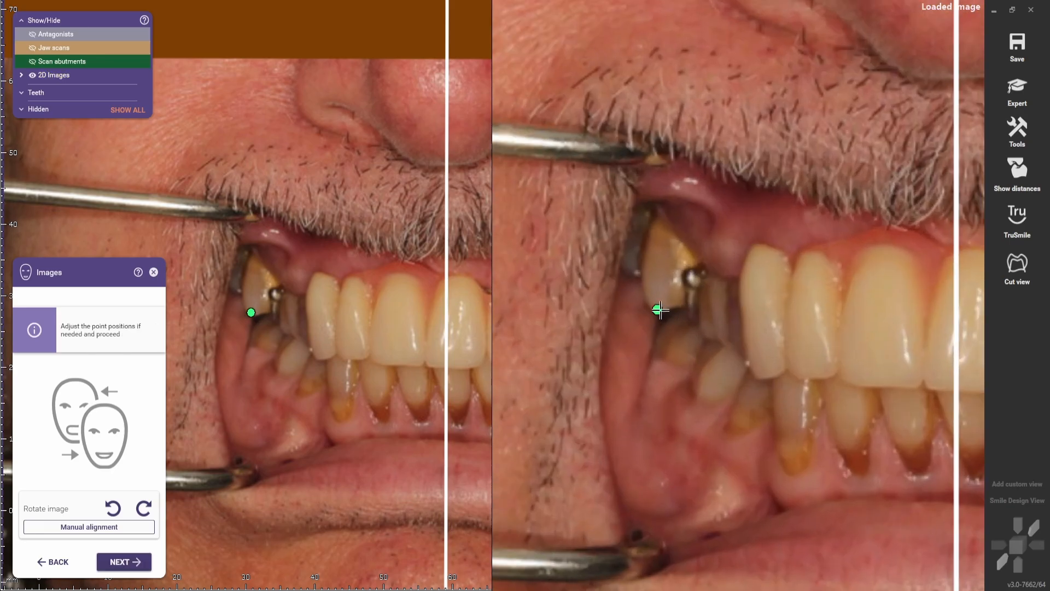
scroll(657, 310, down, 6)
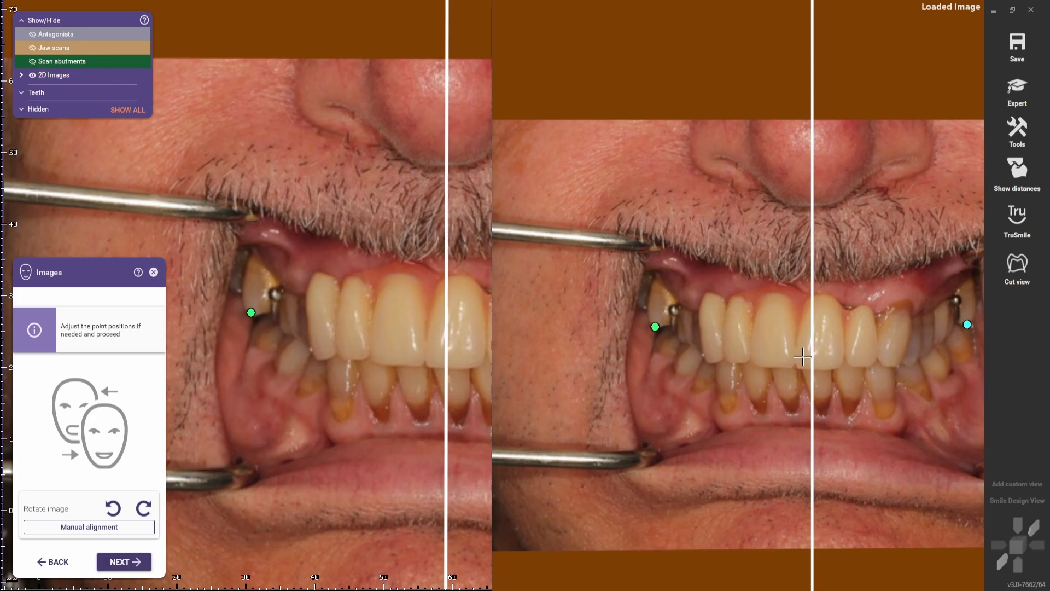
click(118, 562)
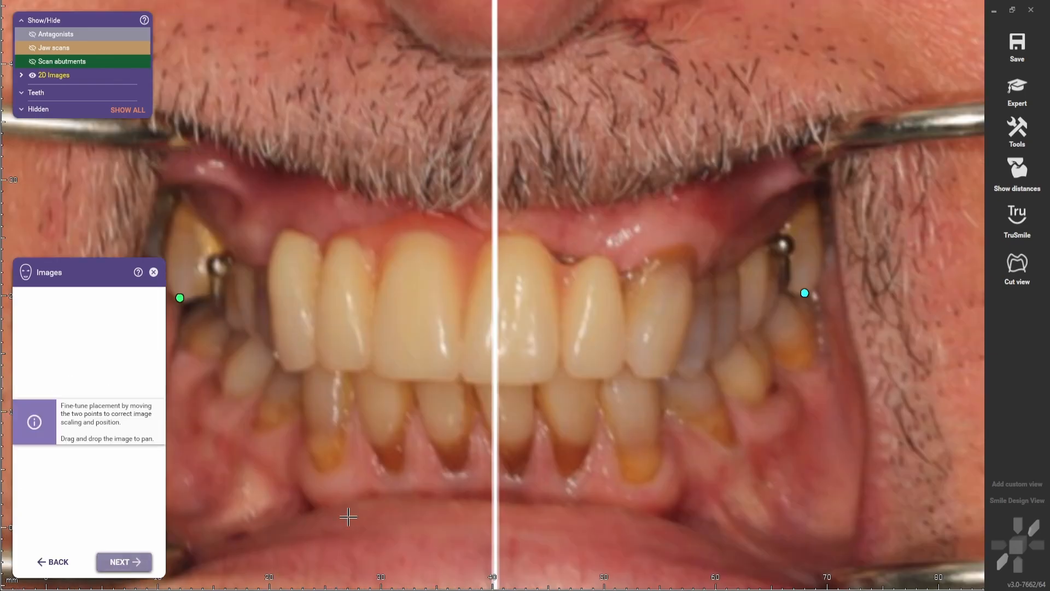
Check the overlay of the smile image on the retracted image and accept the alignment.
scroll(535, 377, down, 6)
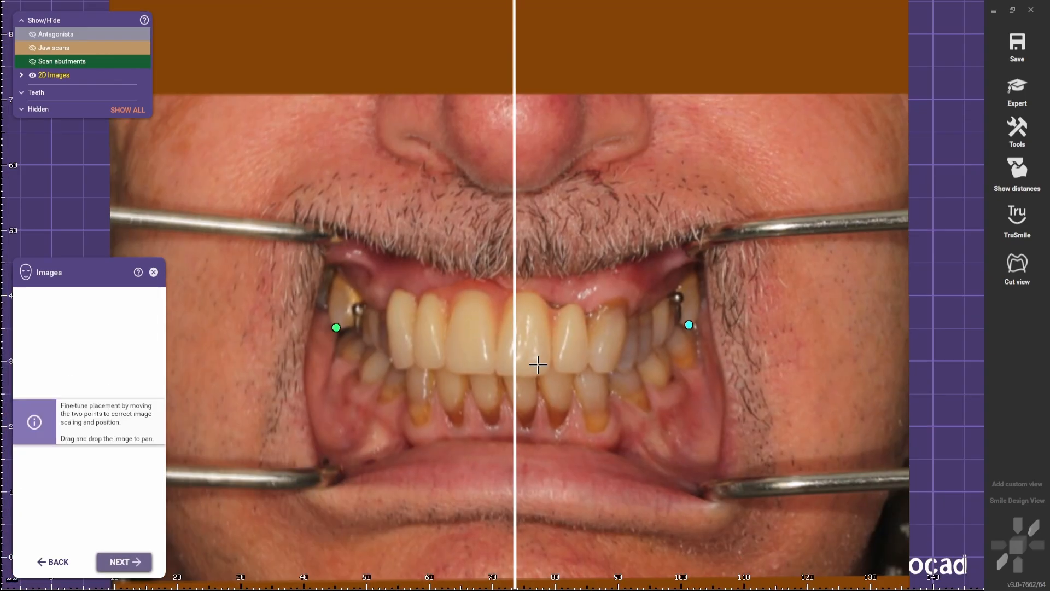
scroll(542, 374, up, 1)
click(117, 564)
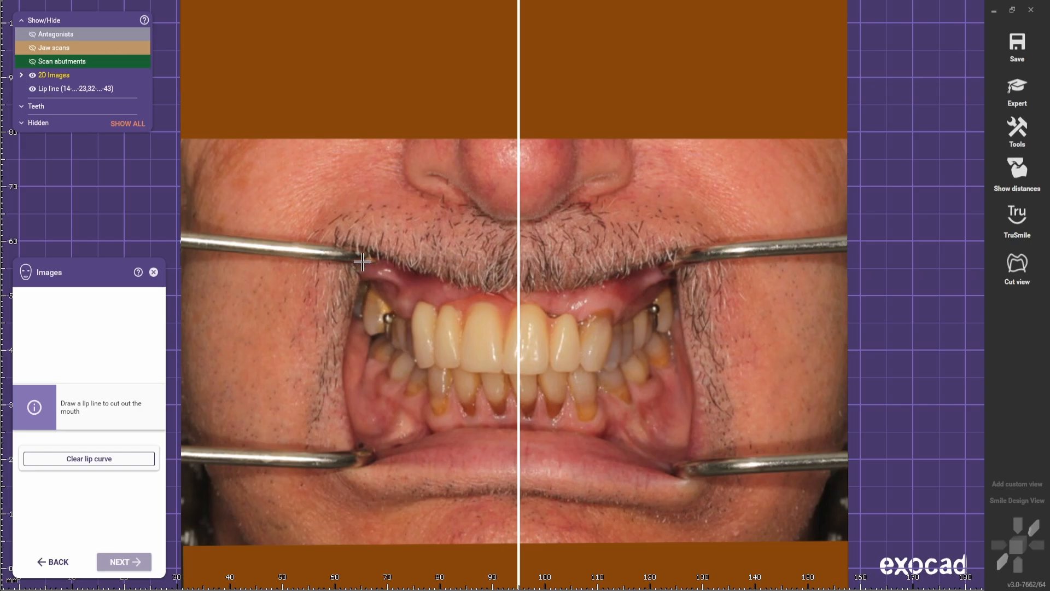
Outline the mouth opening with a closed lip line along the lower and upper lips and accept the cut-out.
click(358, 442)
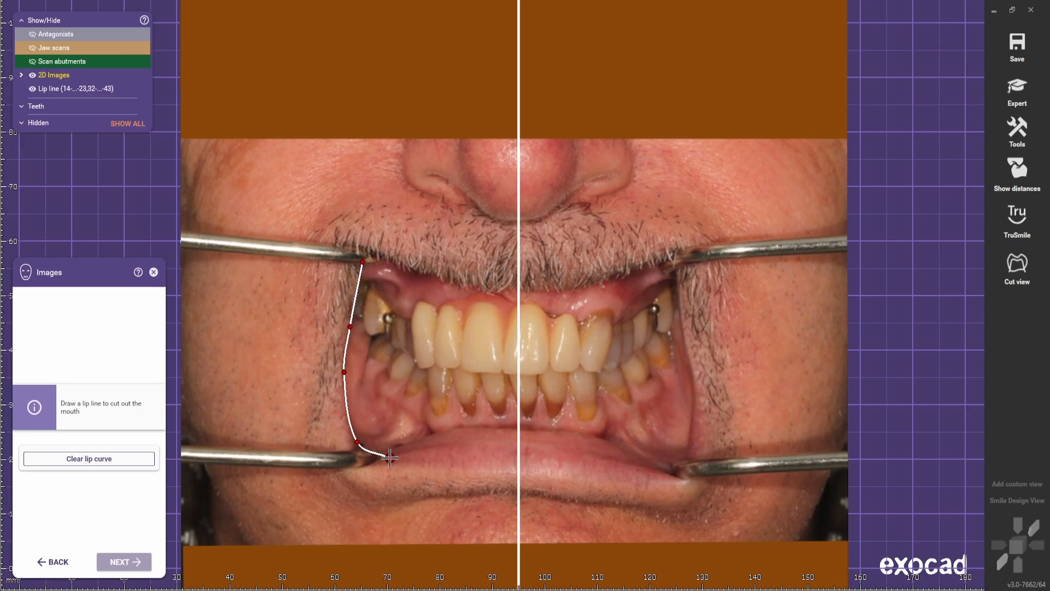
click(468, 429)
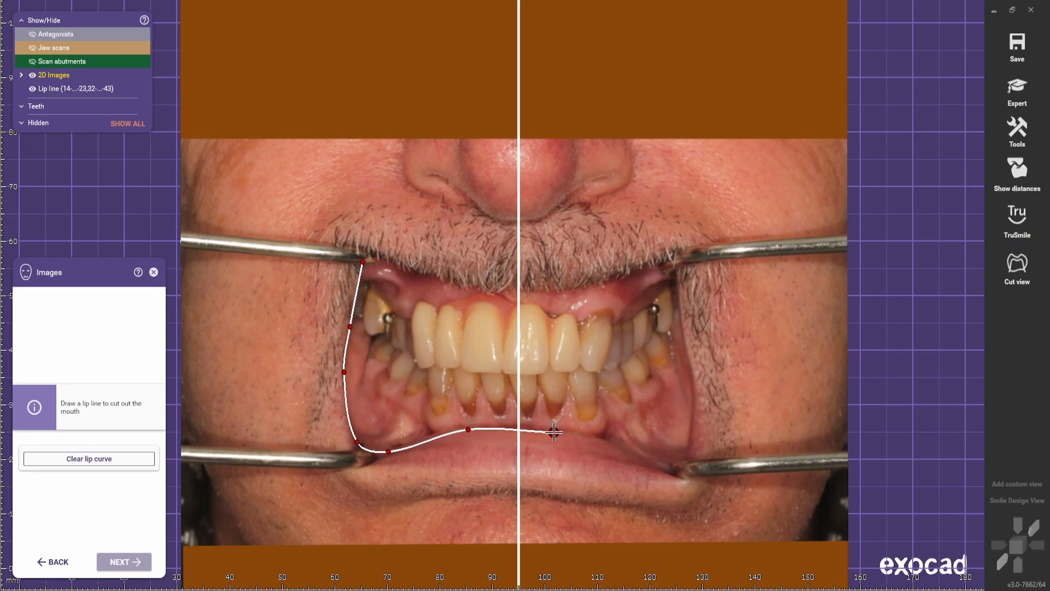
click(553, 433)
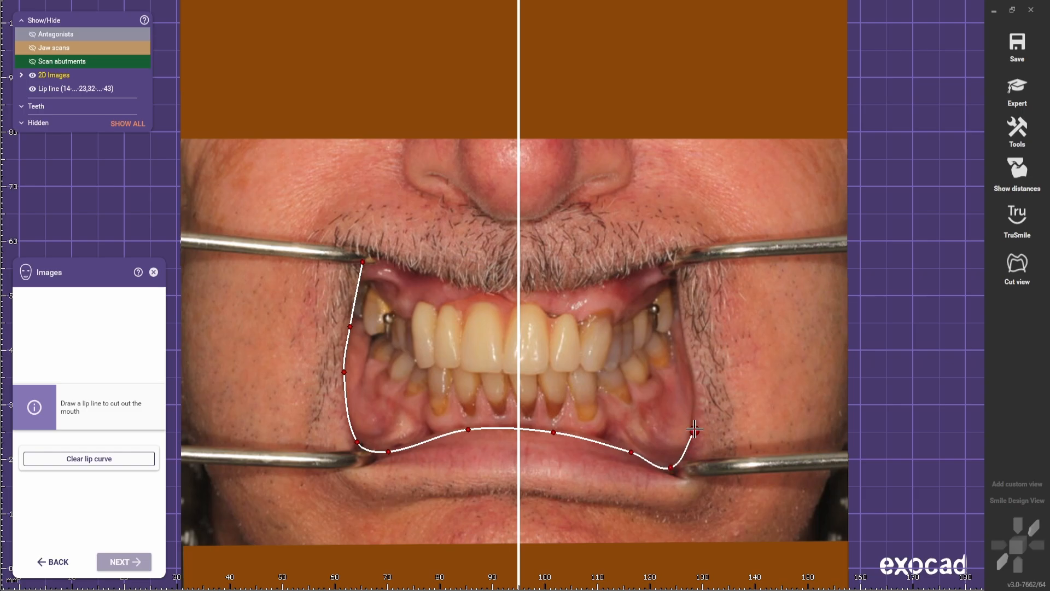
click(674, 273)
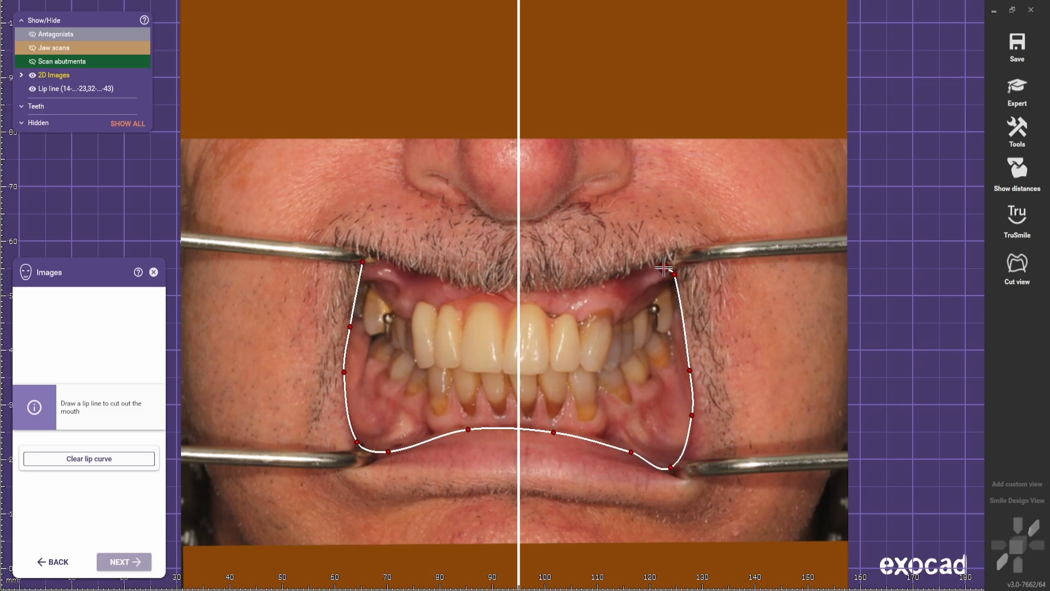
click(593, 288)
click(498, 293)
click(377, 260)
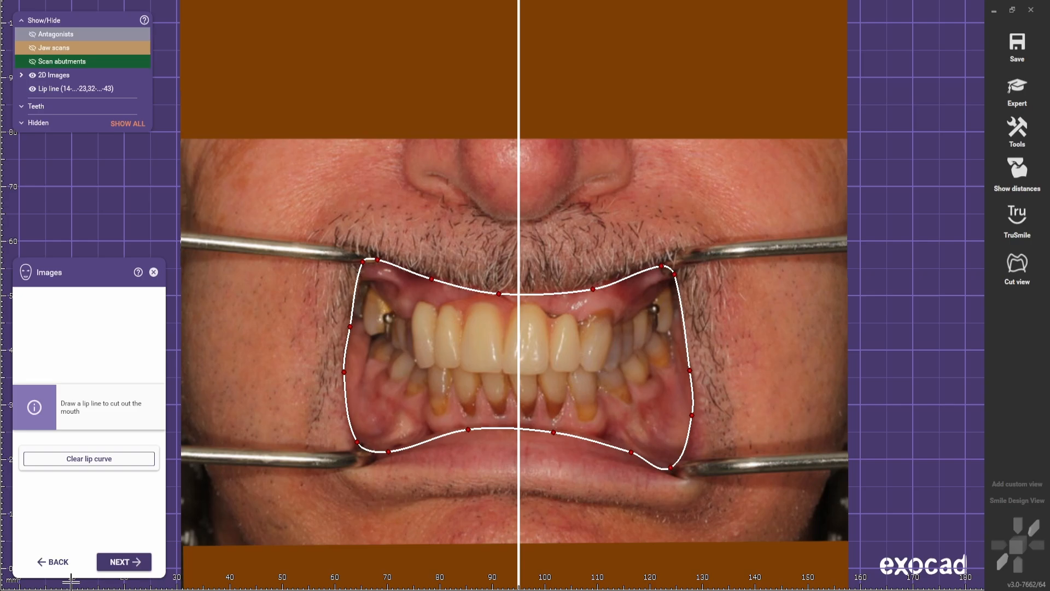
click(124, 561)
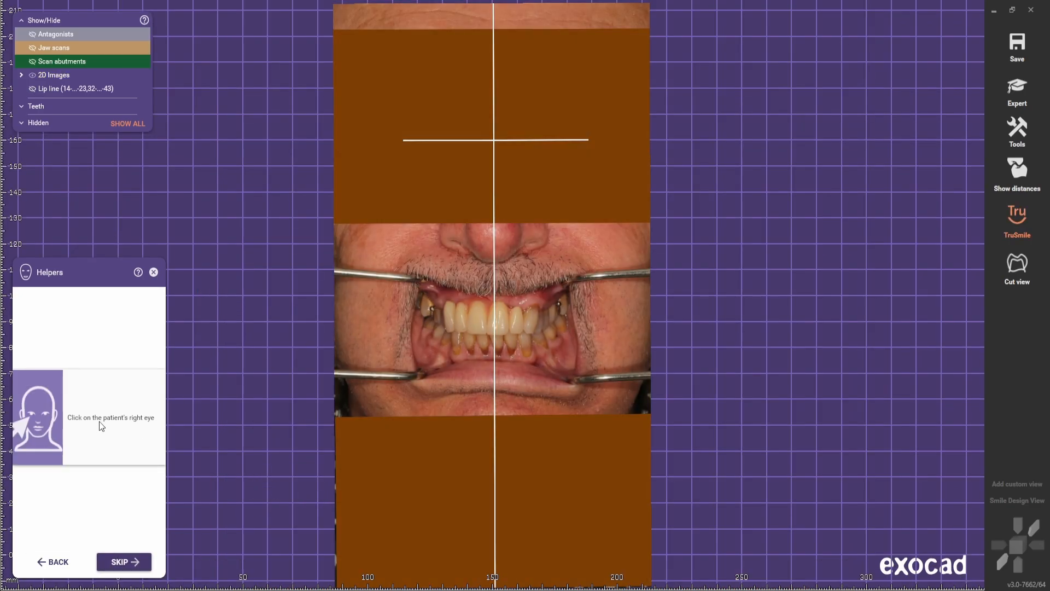
Mark the patient's right and left eyes at the ends of the white horizontal line and align the facial midline with the vertical line.
scroll(403, 138, up, 3)
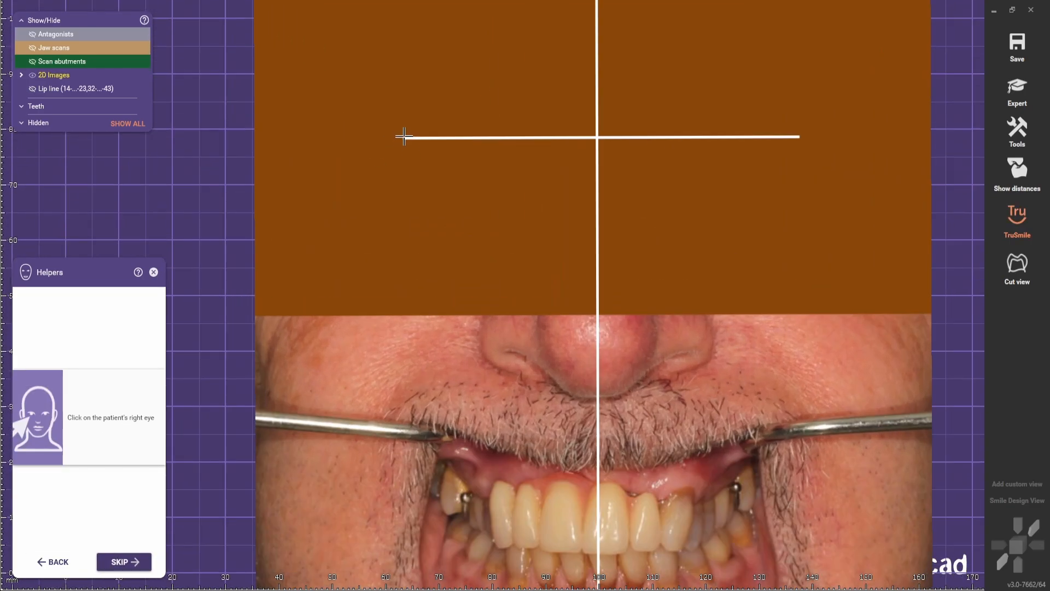
click(405, 137)
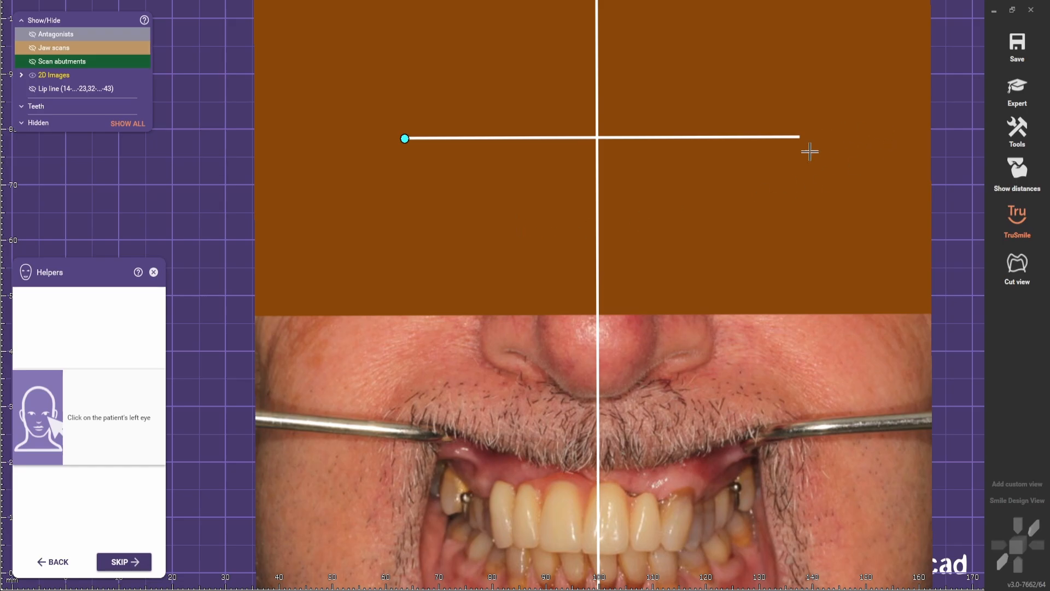
click(799, 137)
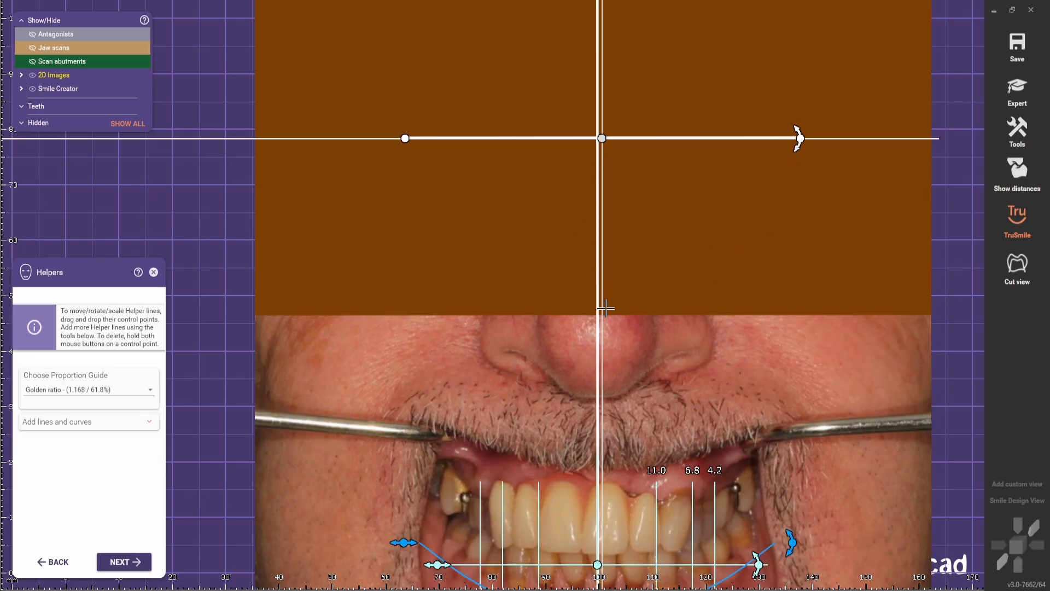
drag(602, 138, 597, 137)
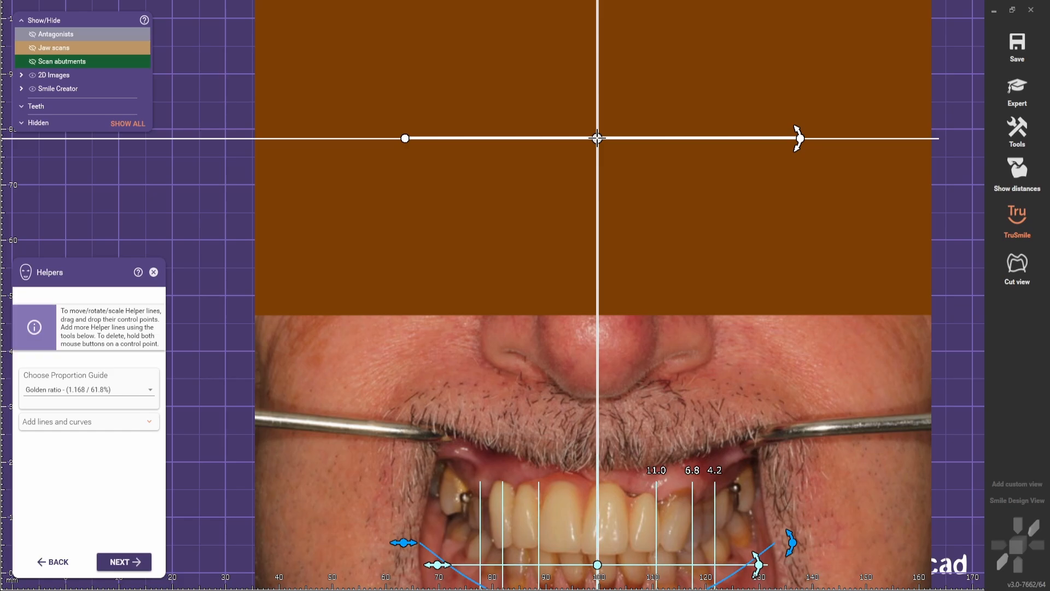
drag(597, 138, 597, 138)
Raise the golden-ratio proportion guide to the upper incisal edges and narrow it to a central incisor width of 7.9.
scroll(531, 317, down, 1)
scroll(541, 345, down, 3)
scroll(592, 465, up, 4)
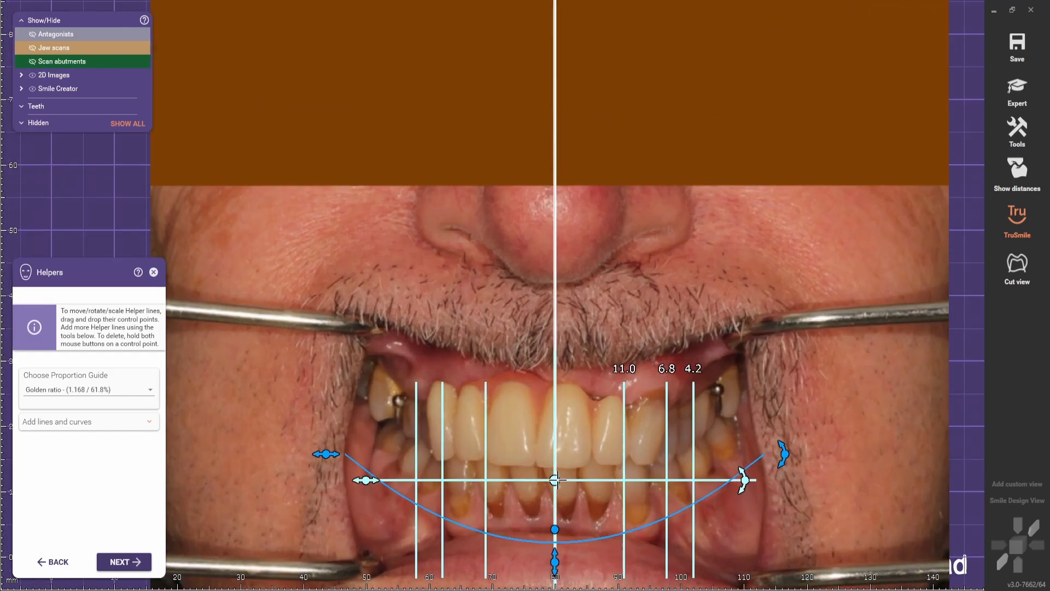
drag(557, 480, 557, 469)
scroll(595, 474, down, 3)
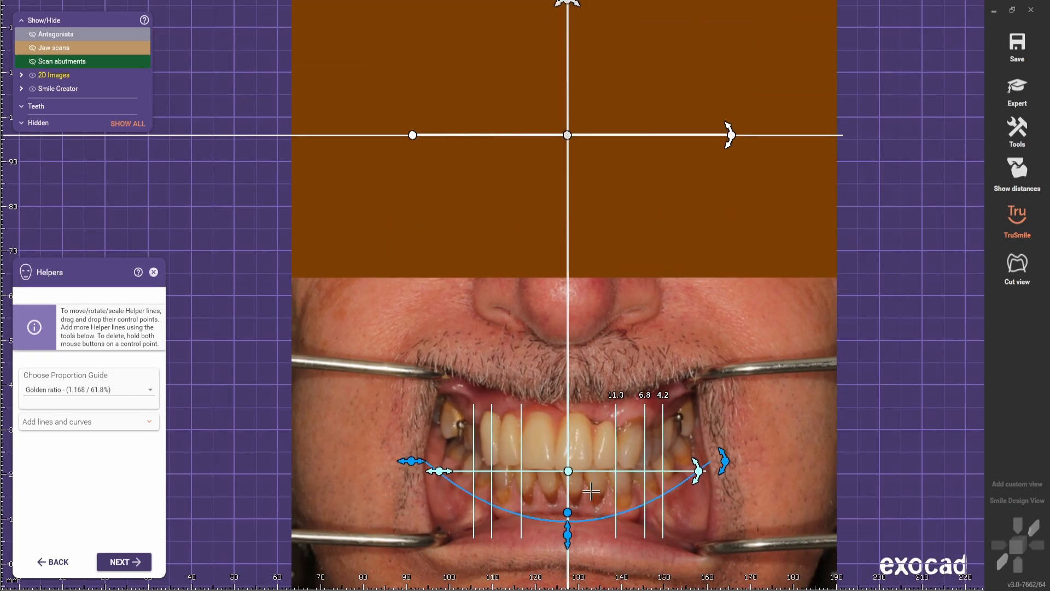
scroll(593, 483, up, 3)
drag(361, 461, 415, 465)
Raise the smile curve to the upper incisal edges, widen it past the mouth corners and accept the helper lines.
drag(555, 524, 555, 448)
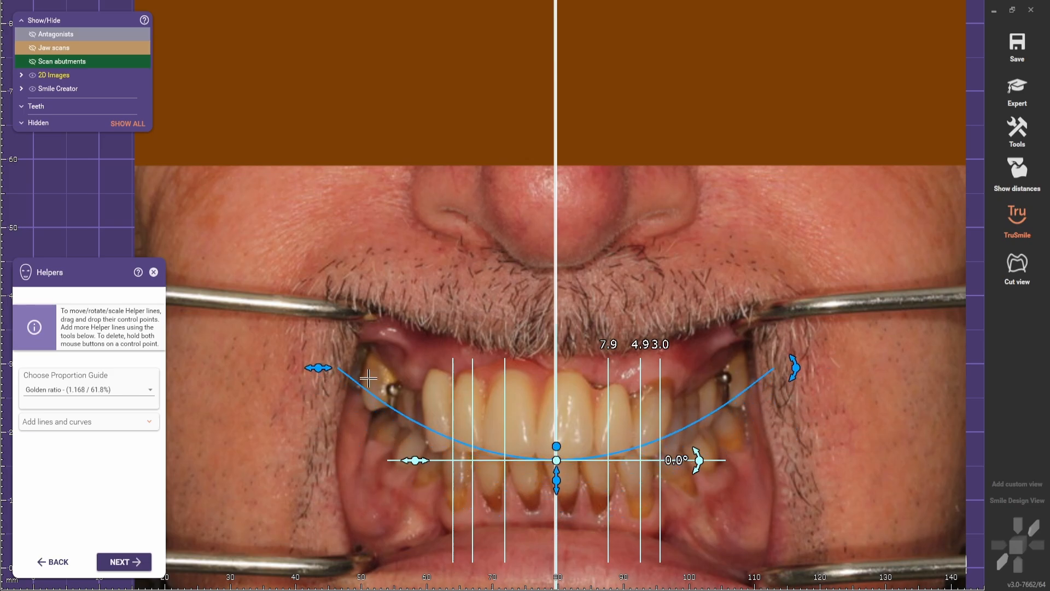
drag(321, 372, 182, 387)
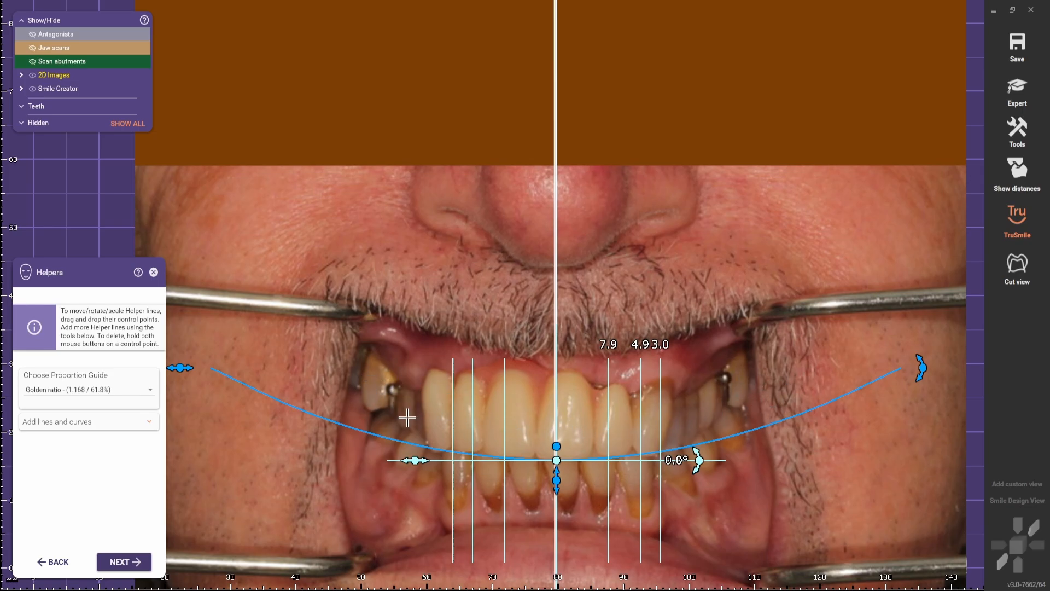
scroll(573, 459, down, 3)
scroll(586, 390, up, 2)
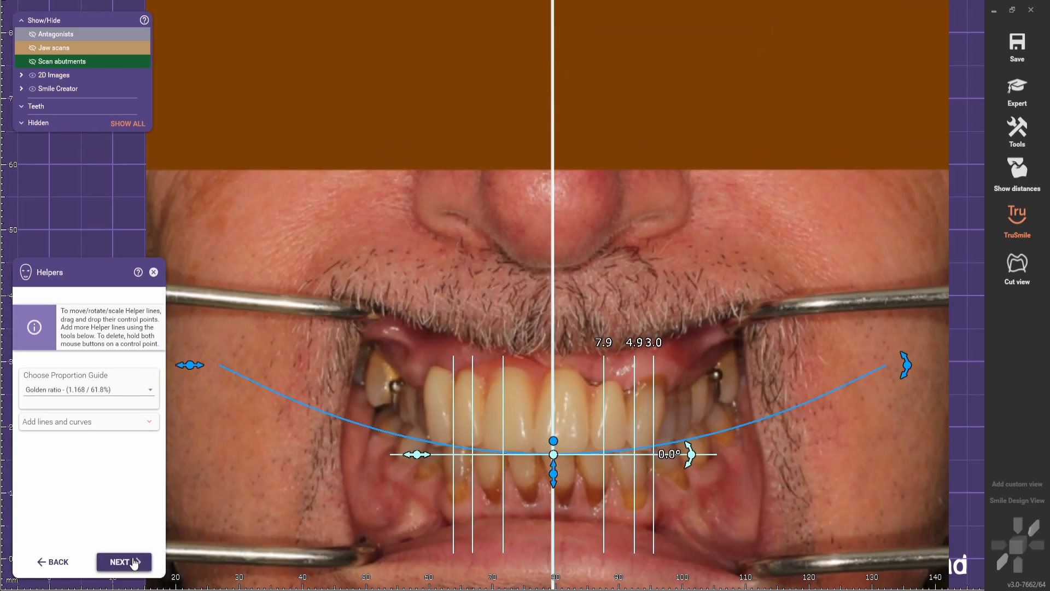
click(123, 562)
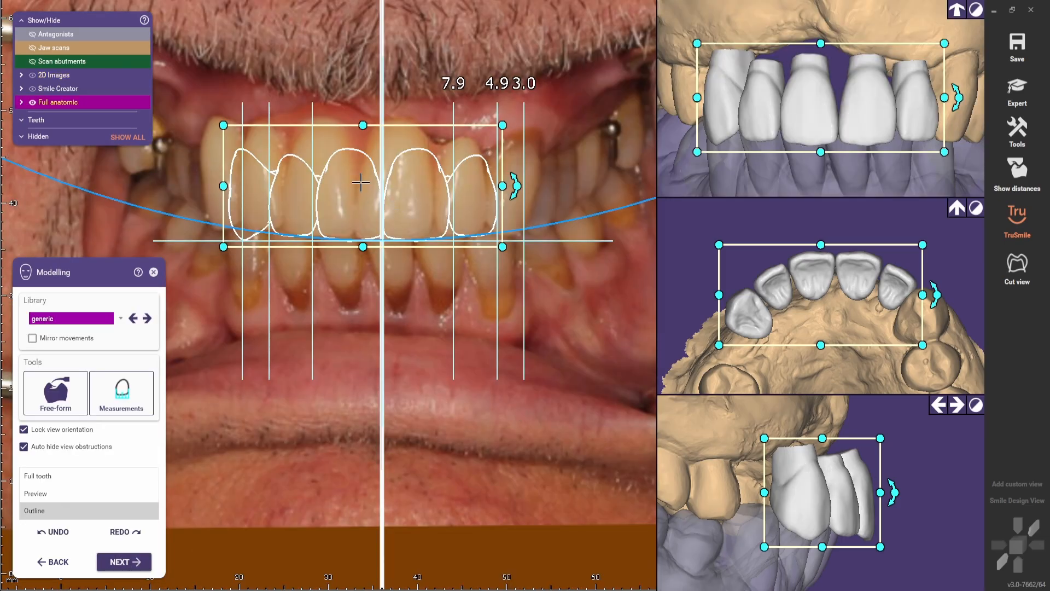
Stretch the anterior tooth setup towards the gums, widen it slightly and shift it over the existing upper teeth.
drag(362, 125, 362, 88)
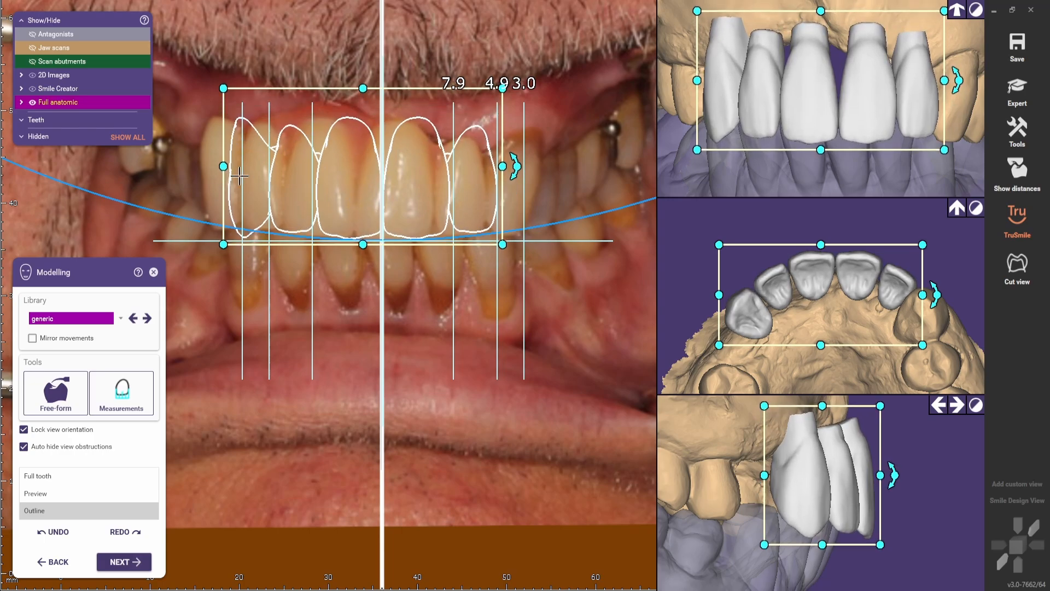
drag(223, 167, 217, 166)
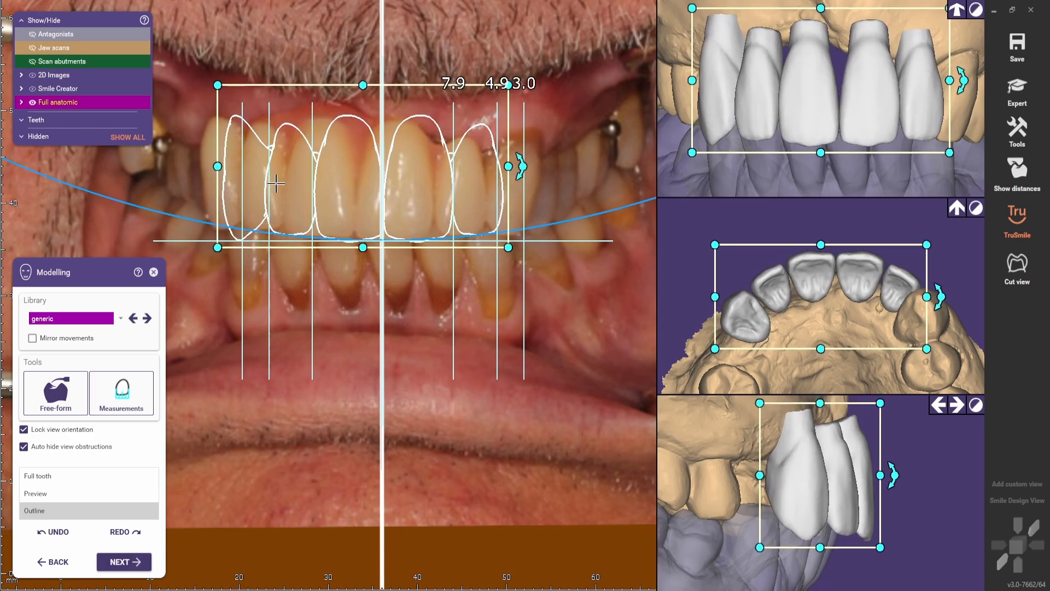
drag(275, 184, 283, 178)
Move, rotate and slightly widen the tooth setup in the occlusal view so it follows the upper ridge.
drag(821, 300, 812, 312)
drag(931, 310, 930, 302)
drag(929, 299, 930, 298)
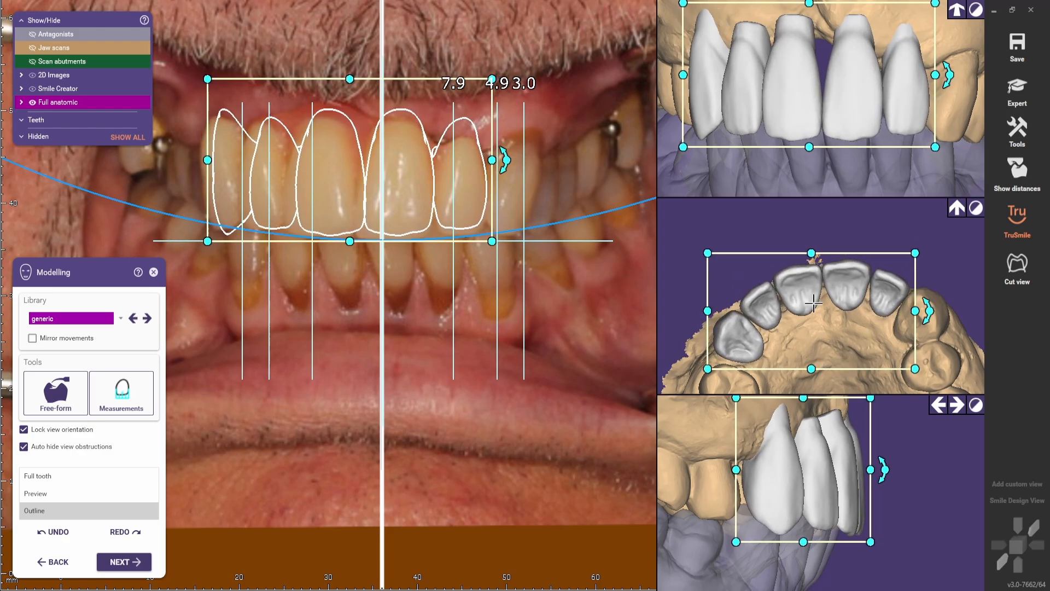
drag(812, 303, 814, 304)
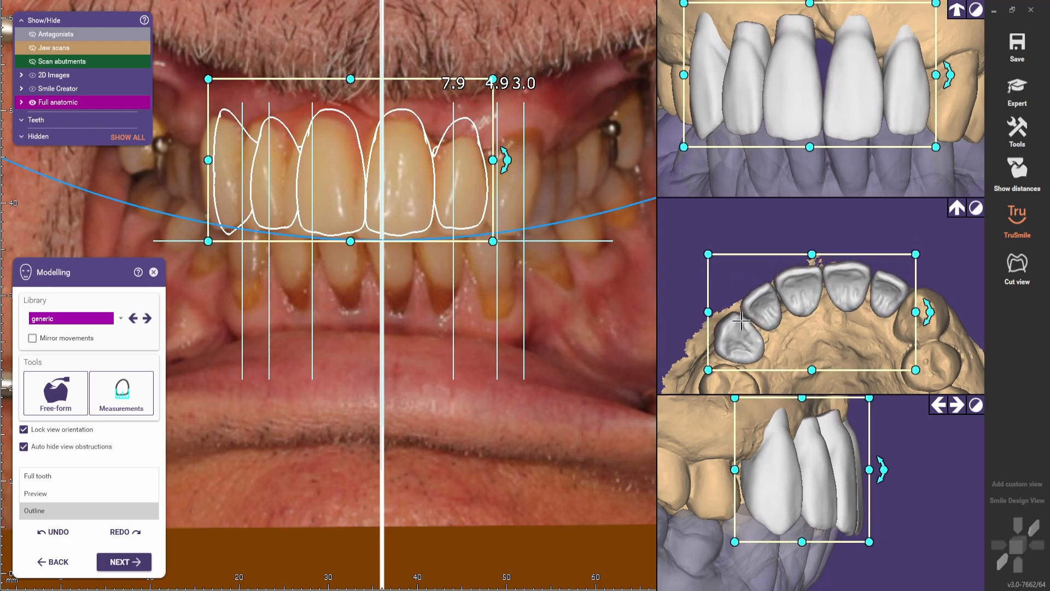
drag(708, 312, 706, 316)
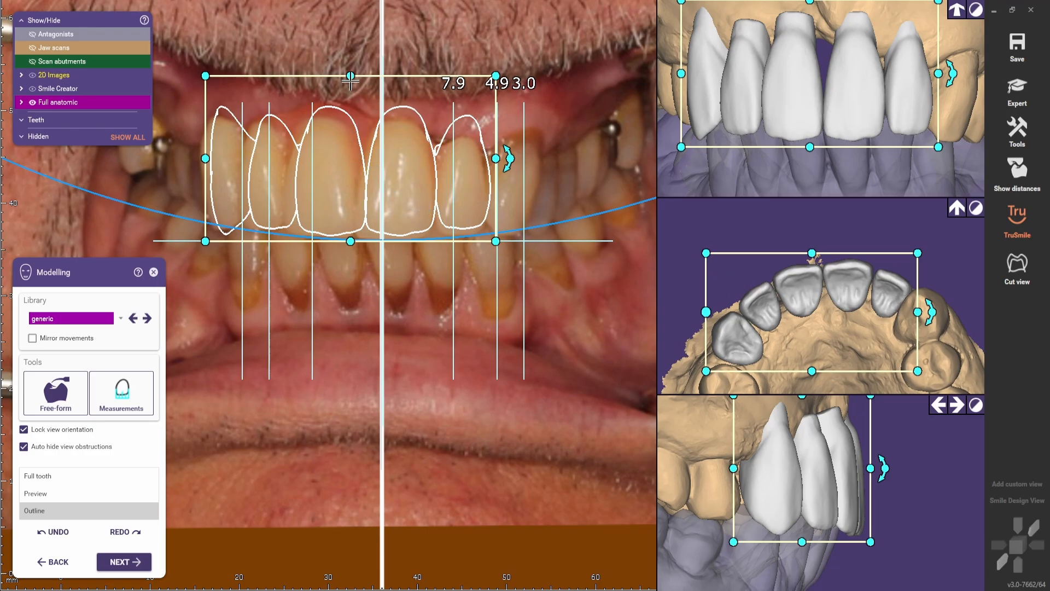
Centre the tooth setup on the facial midline, widen it slightly and lower its incisal edges to the horizontal guide.
drag(349, 143, 359, 156)
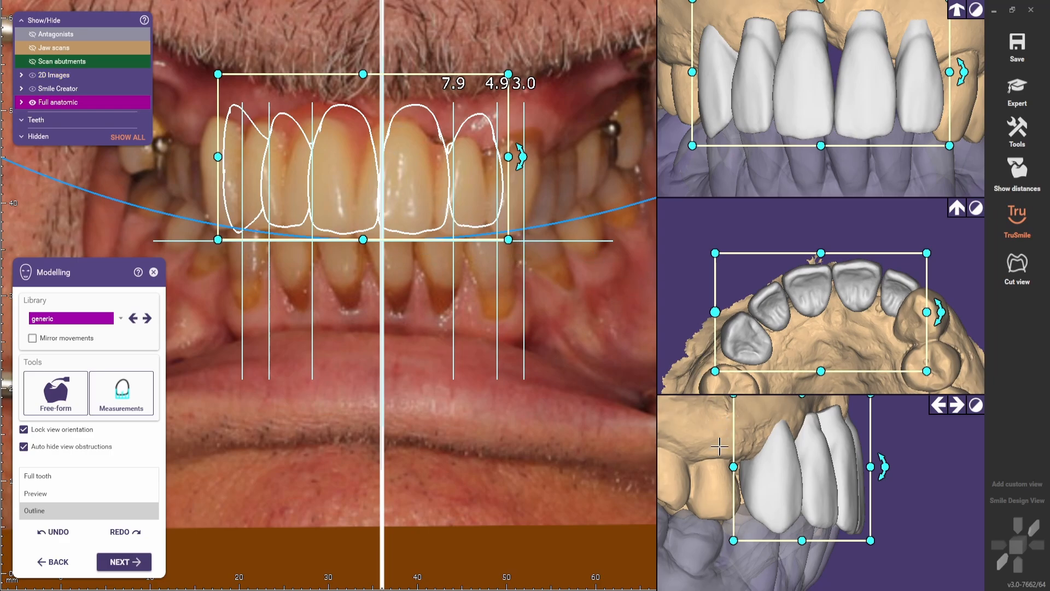
drag(716, 311, 715, 312)
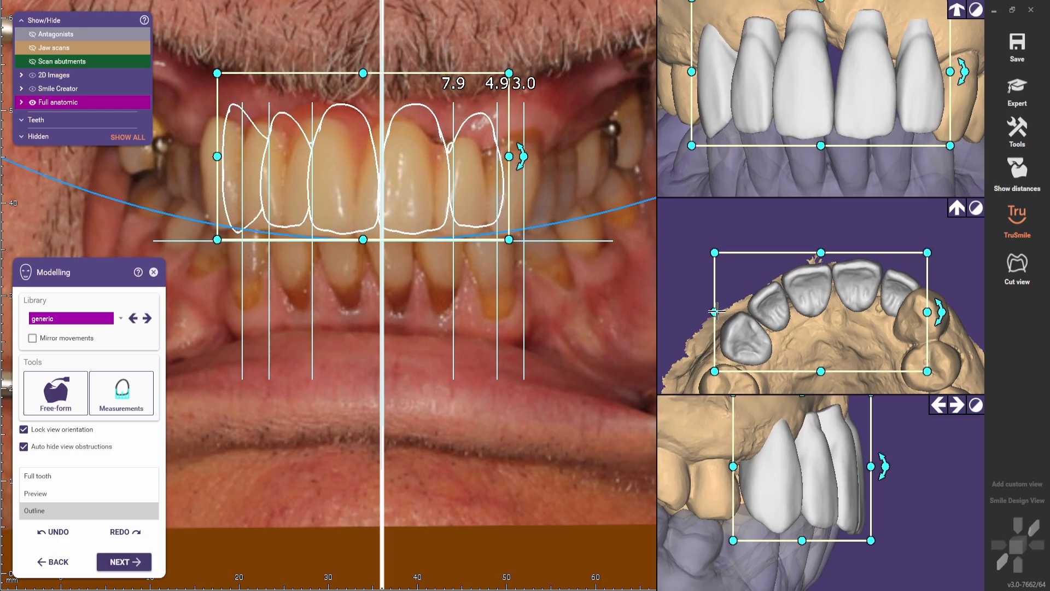
drag(345, 182, 346, 186)
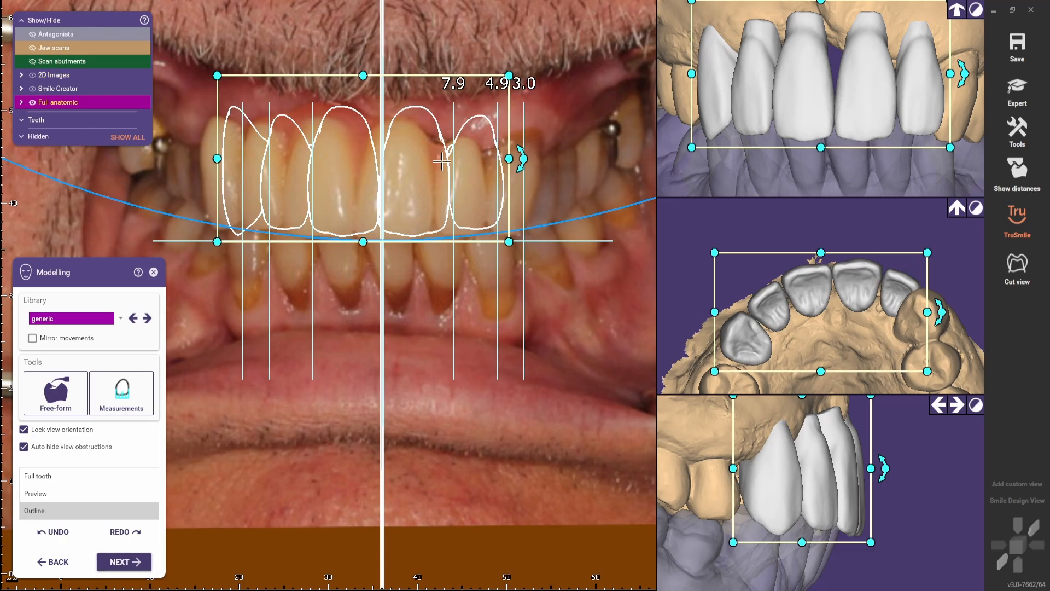
Accept the tooth arrangement, apply the C4 colour preset in the smile preview and finish Smile Creator.
click(112, 561)
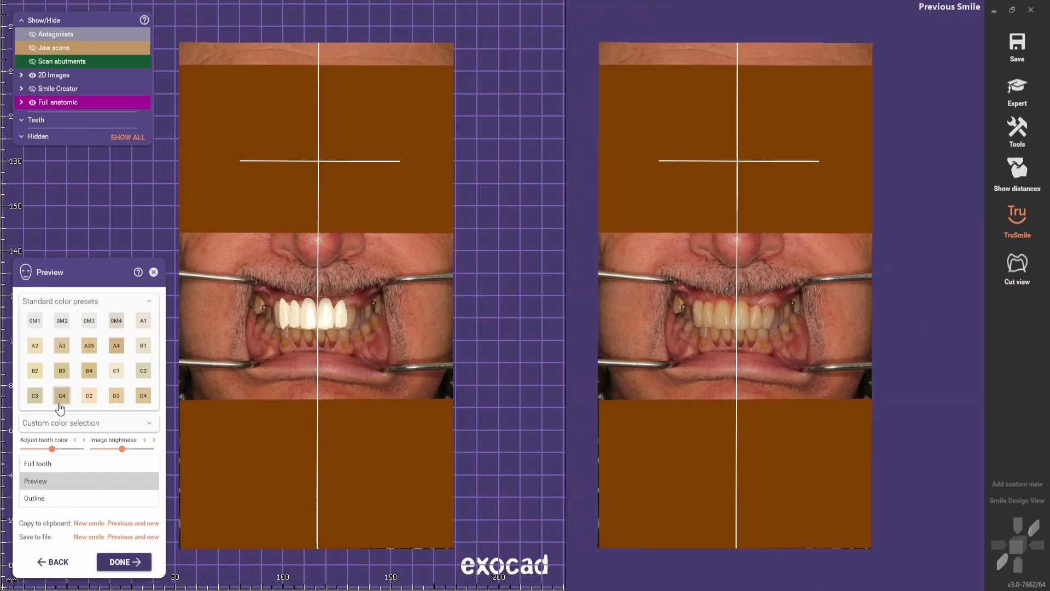
click(60, 403)
click(120, 563)
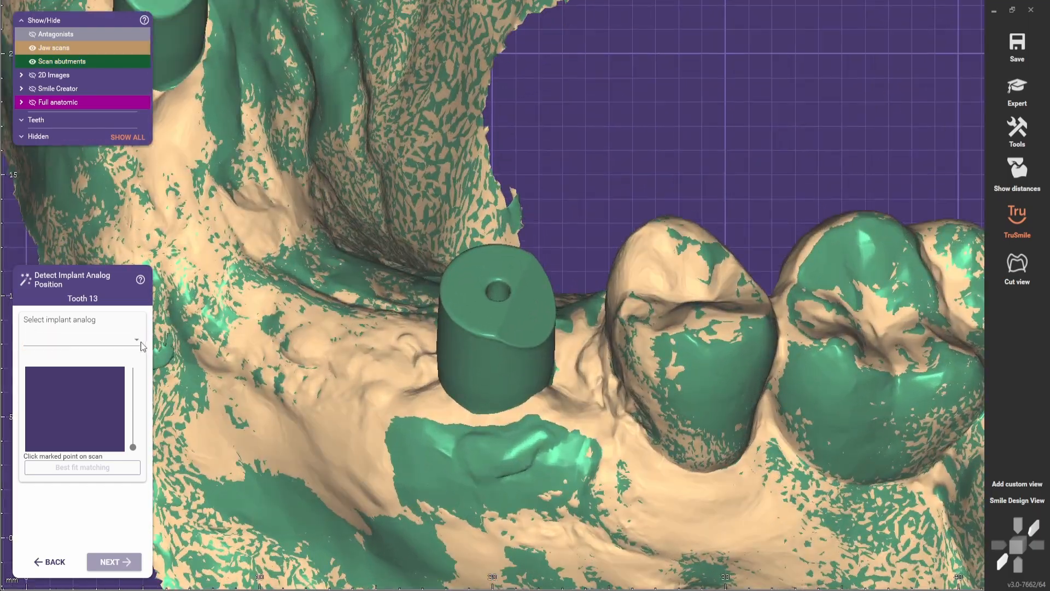
Find the Elos libraries and choose ELOS Accurate - Custom Bar Bridge (CB) - V5.0.0 as the implant analog for tooth 13.
click(137, 342)
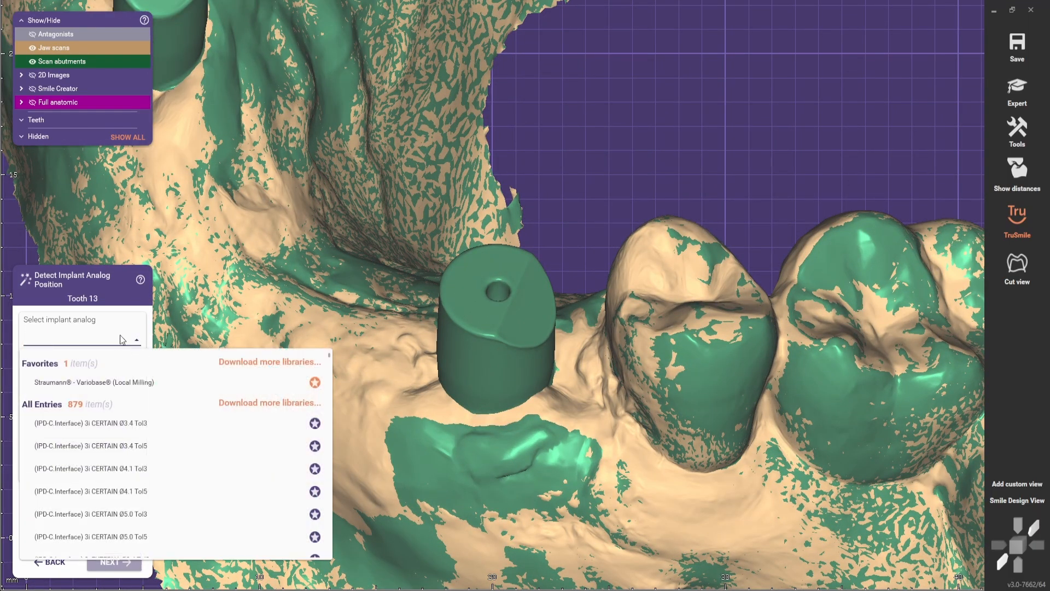
click(79, 338)
click(53, 342)
text(elos)
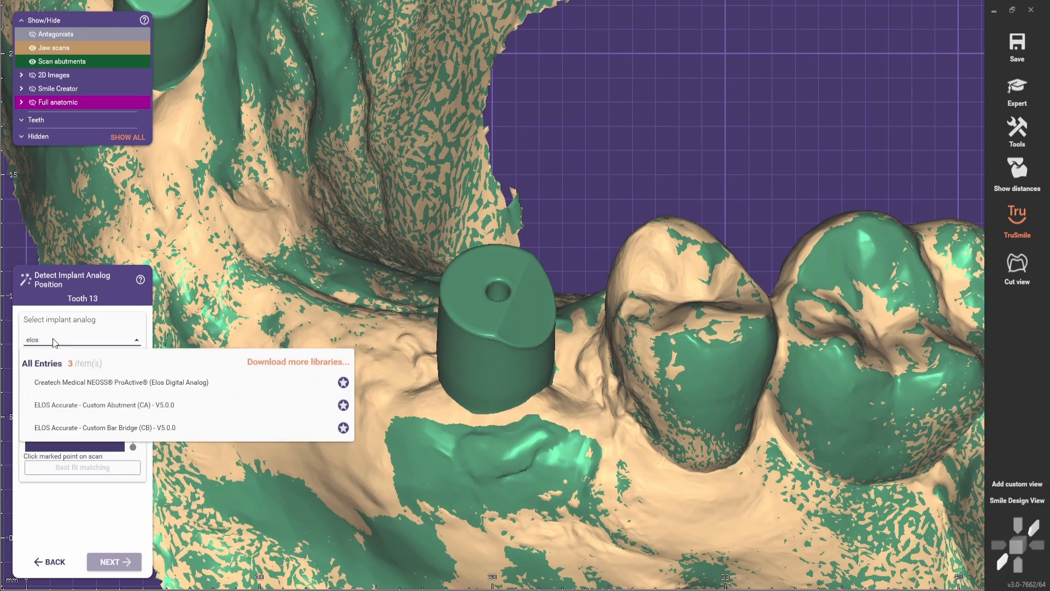
click(86, 430)
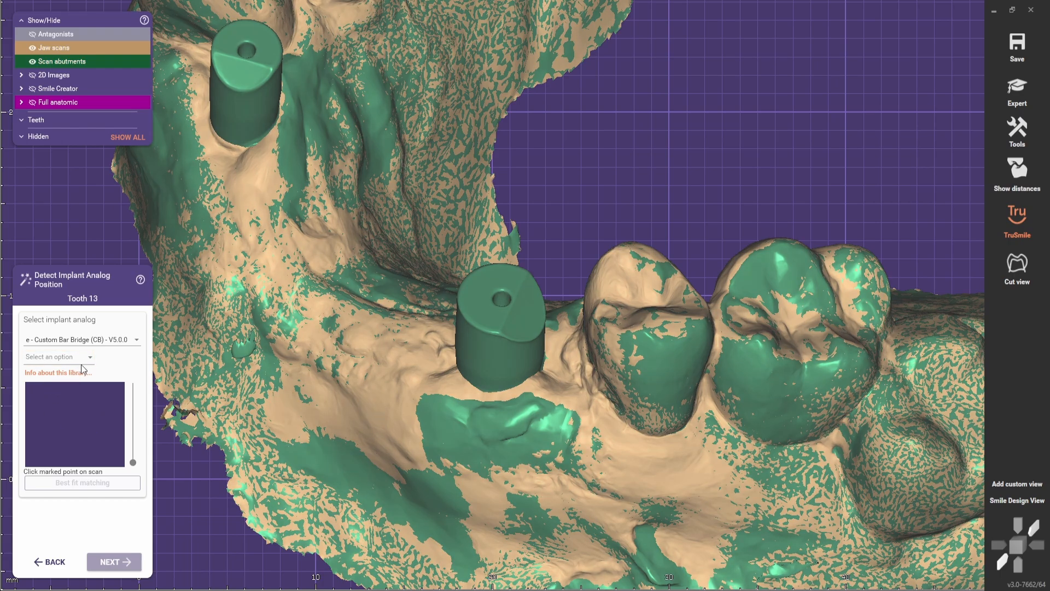
Set the tooth 13 implant to BIO iii CE 4.1 with the scan body option IO 7B-B (PMA).
click(96, 360)
scroll(57, 465, down, 8)
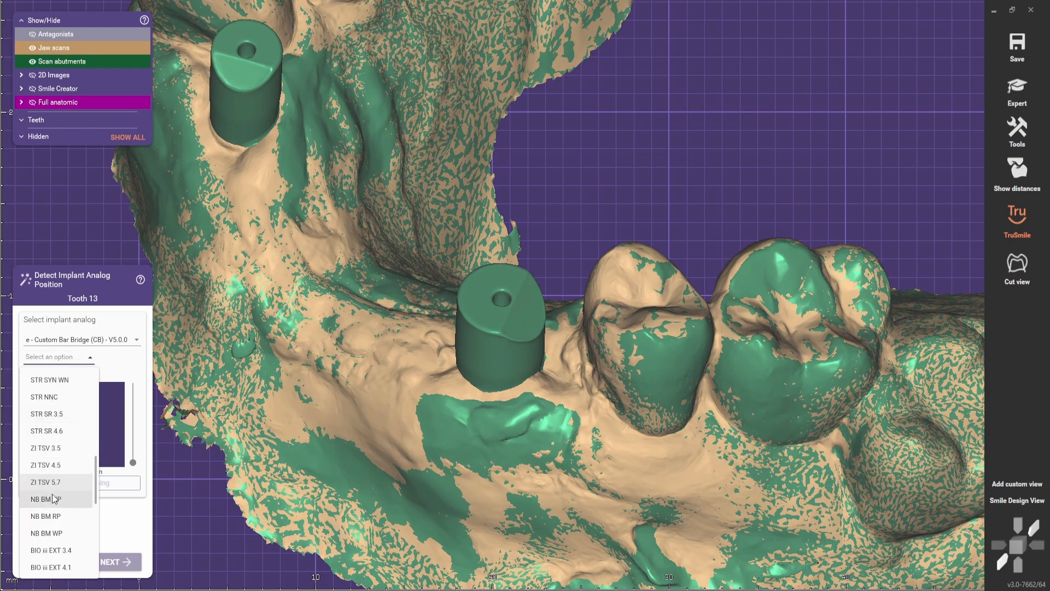
scroll(57, 483, down, 3)
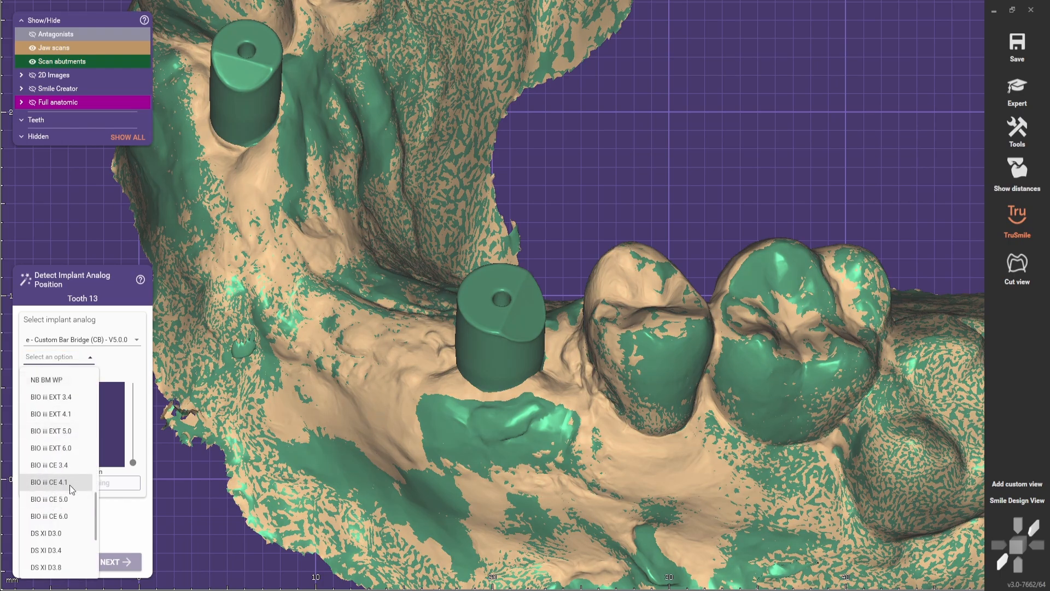
click(65, 483)
click(137, 356)
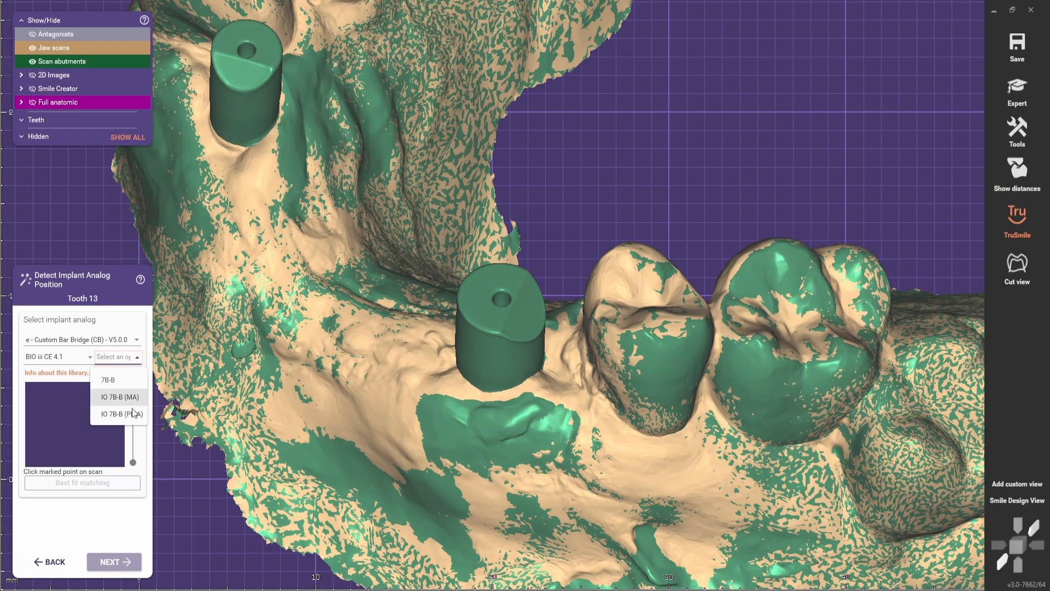
click(133, 410)
Adjust the visible height of the scan body, place it on the tooth 13 scan abutment and run best fit matching.
drag(134, 408, 132, 399)
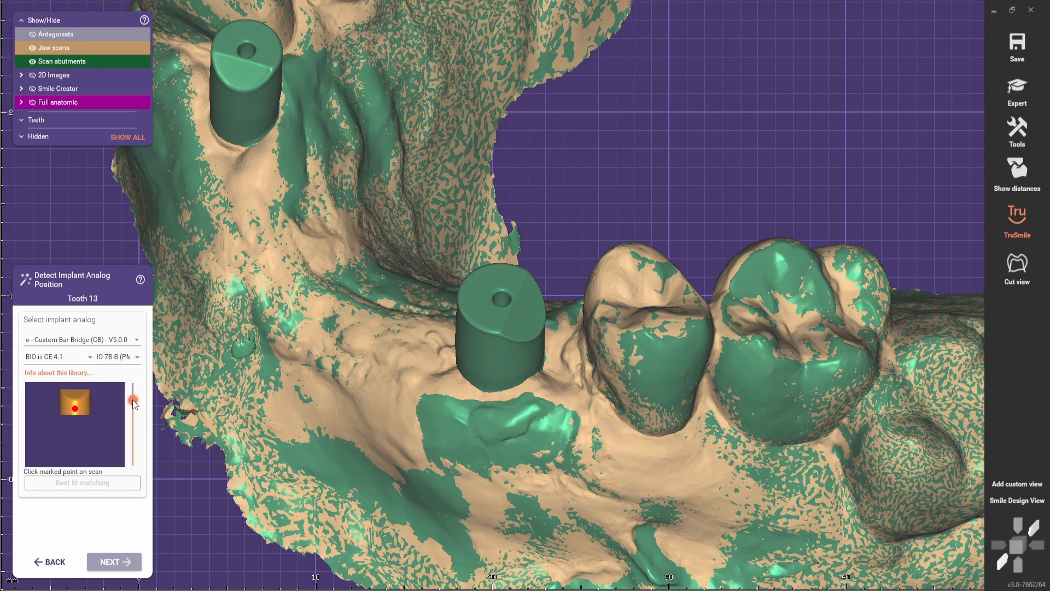
click(491, 350)
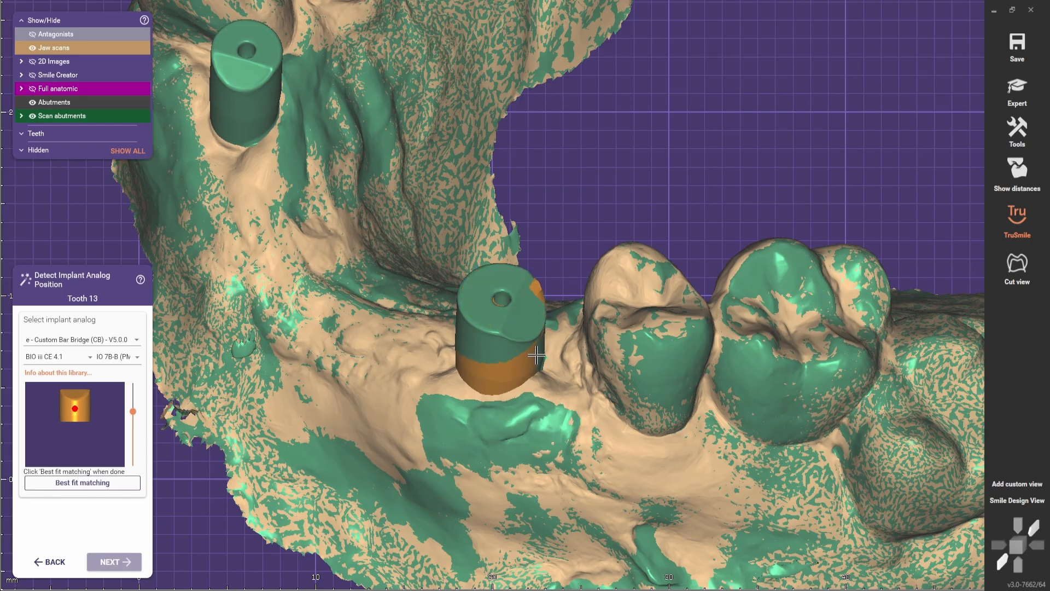
click(117, 482)
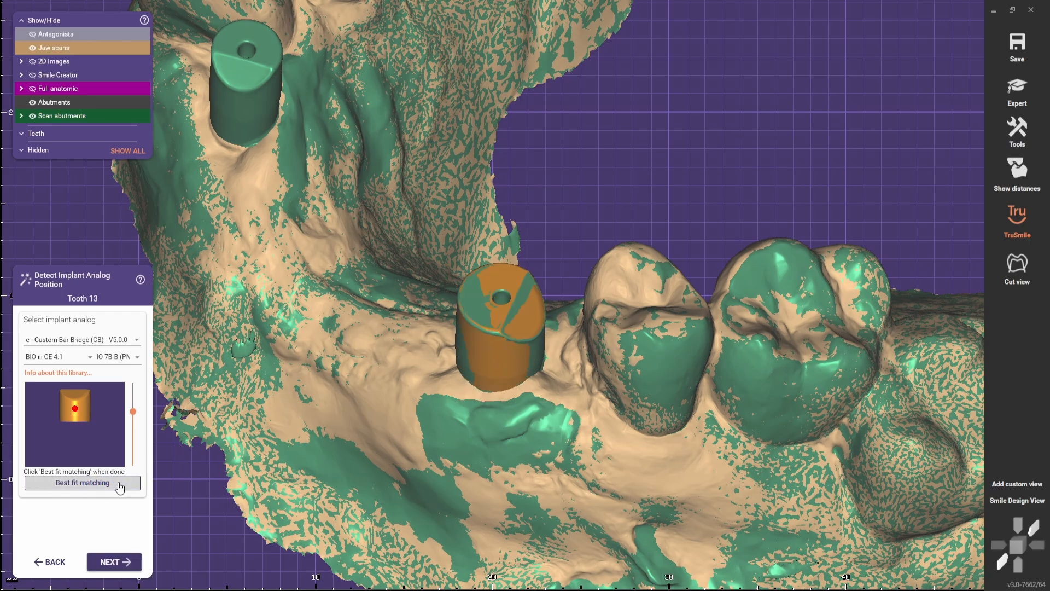
Accept the tooth 13 analog position and set the tooth 22 implant to BIO iii CE 3.4 with scan body option IO 7B-A.
click(114, 561)
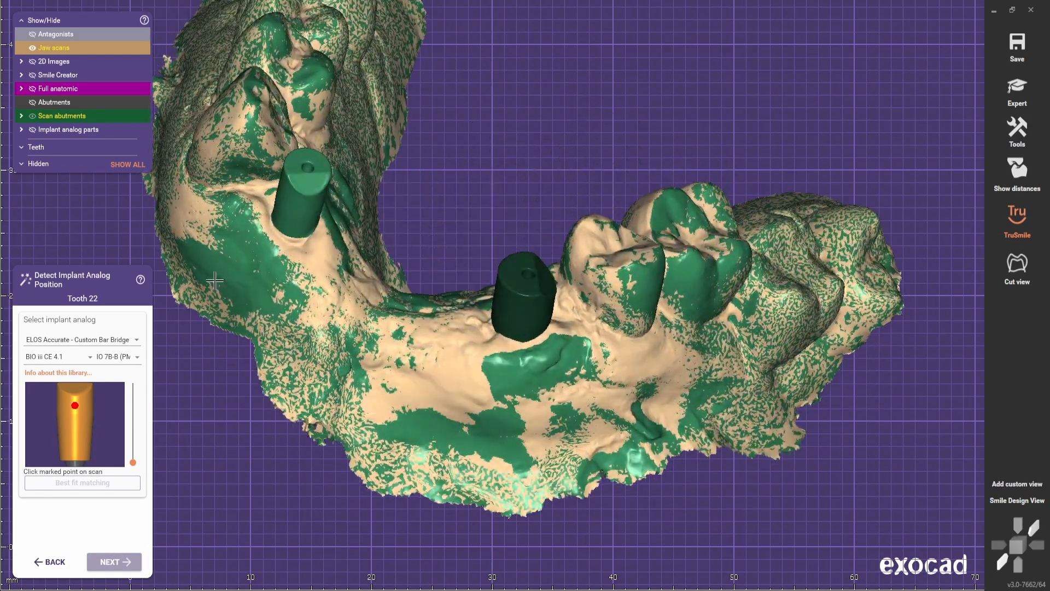
click(58, 356)
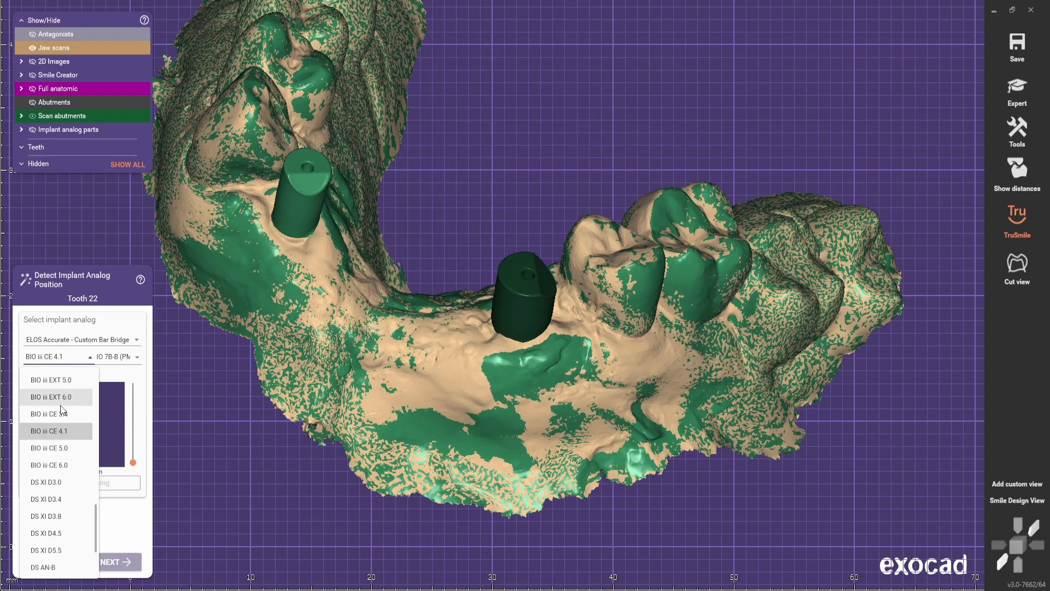
click(54, 430)
click(118, 356)
click(123, 414)
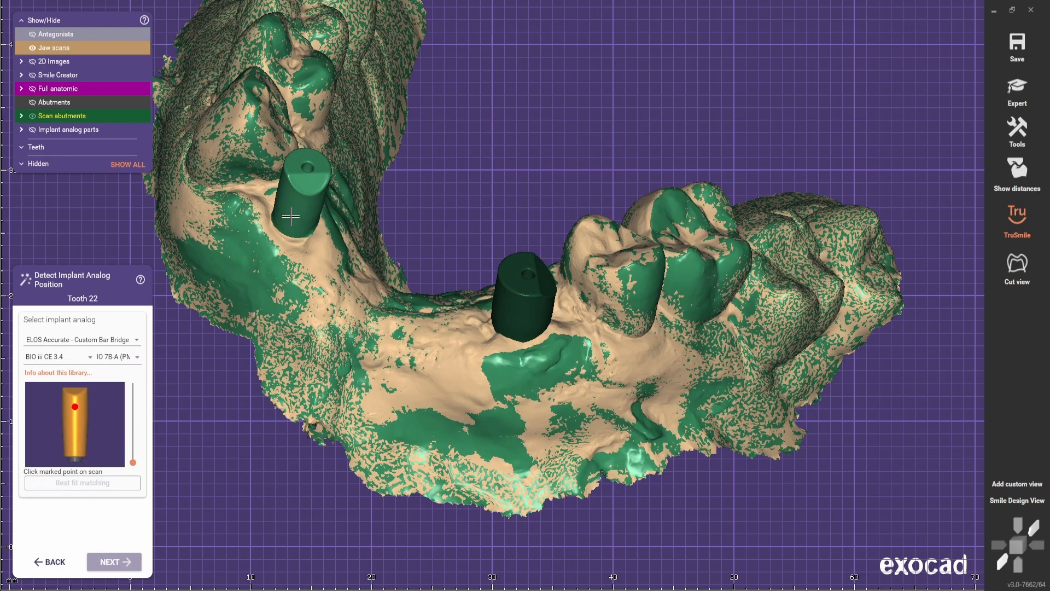
Align the scan body with the tooth 22 scan abutment, check the fit from above and finish the implant analog detection.
click(305, 173)
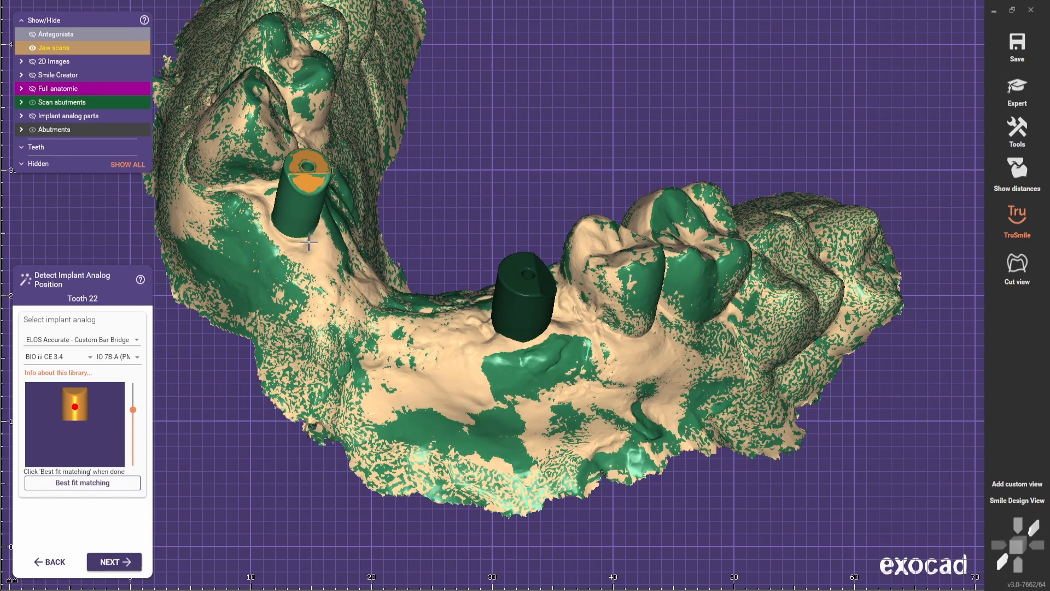
scroll(309, 241, down, 3)
right_drag(309, 241, 340, 308)
scroll(340, 307, up, 6)
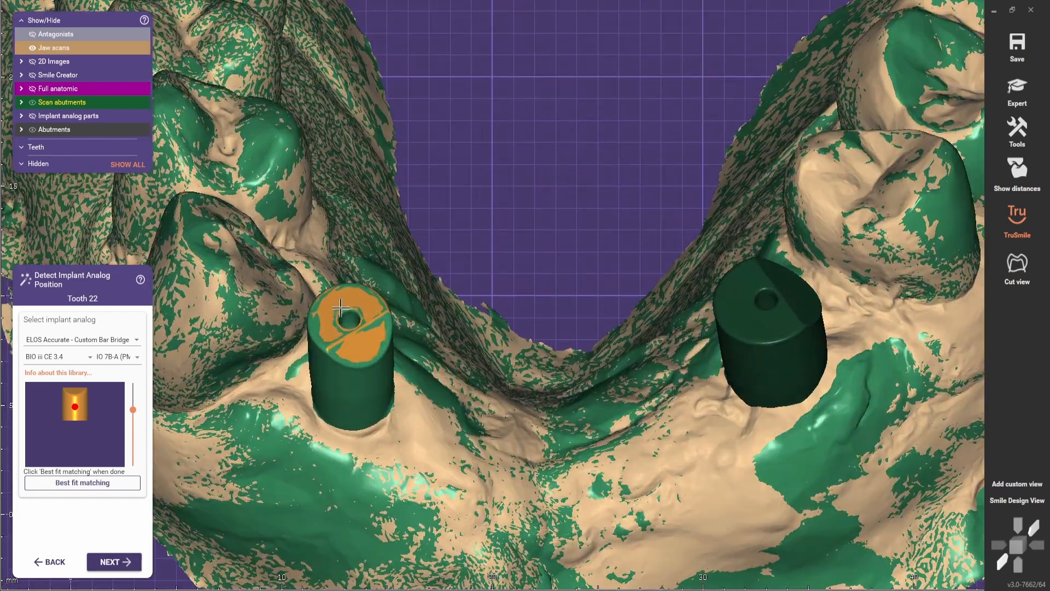
click(100, 572)
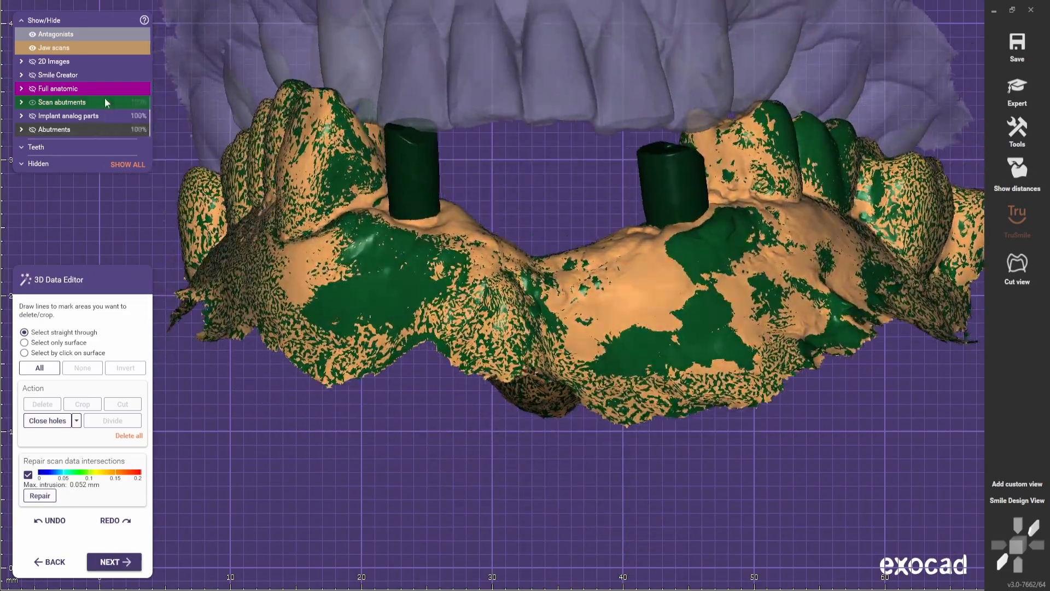
Leave the 3D Data Editor without edits and complete the emergence profile definition for teeth 13 and 22.
click(118, 571)
click(437, 330)
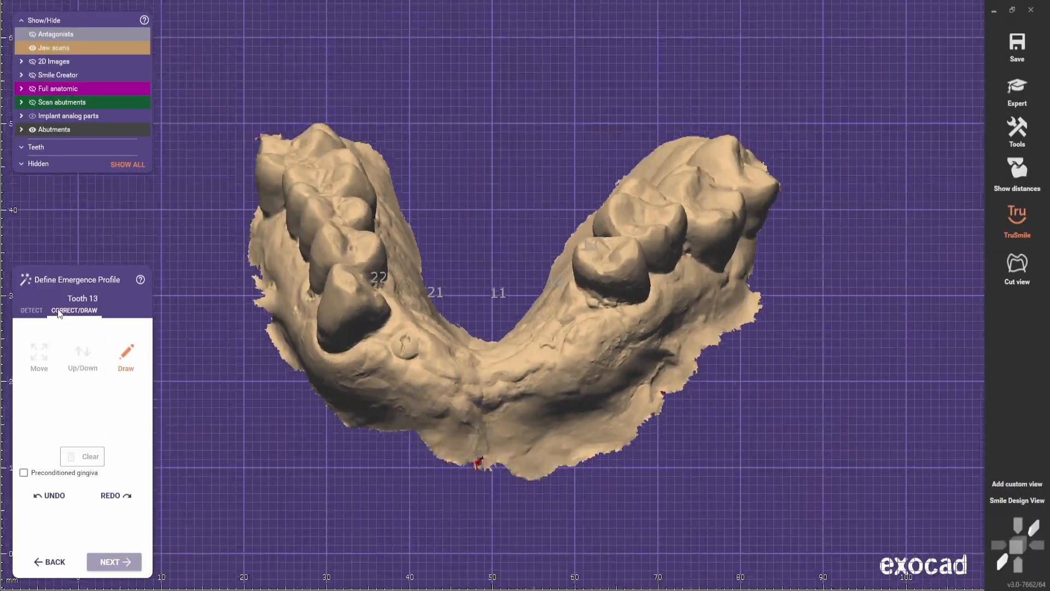
click(33, 310)
click(117, 560)
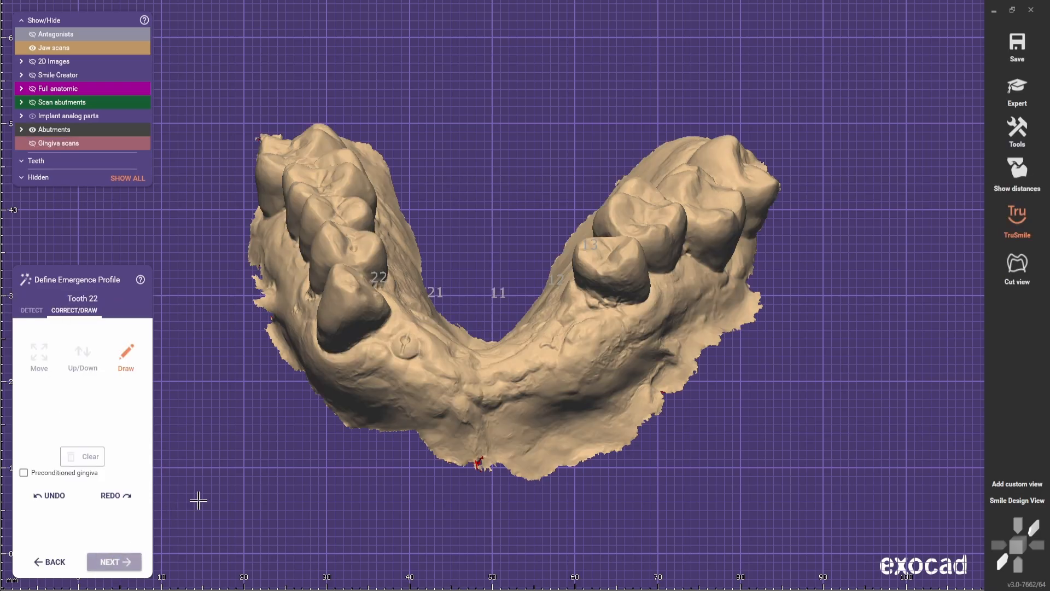
click(32, 311)
click(114, 557)
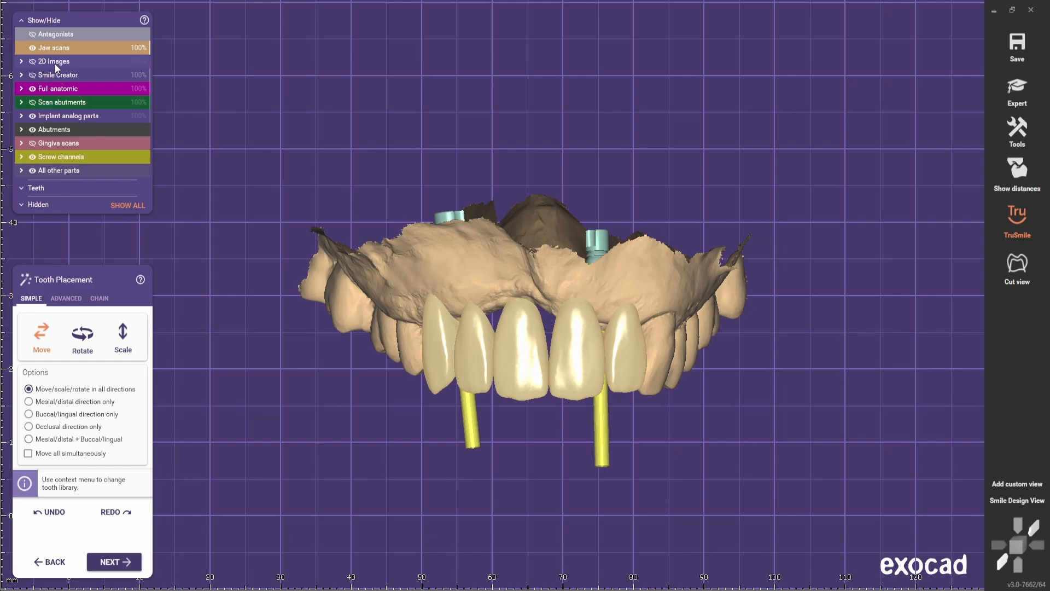
Display the 2D images and the antagonist together with the placed teeth in the Smile Design View.
click(55, 62)
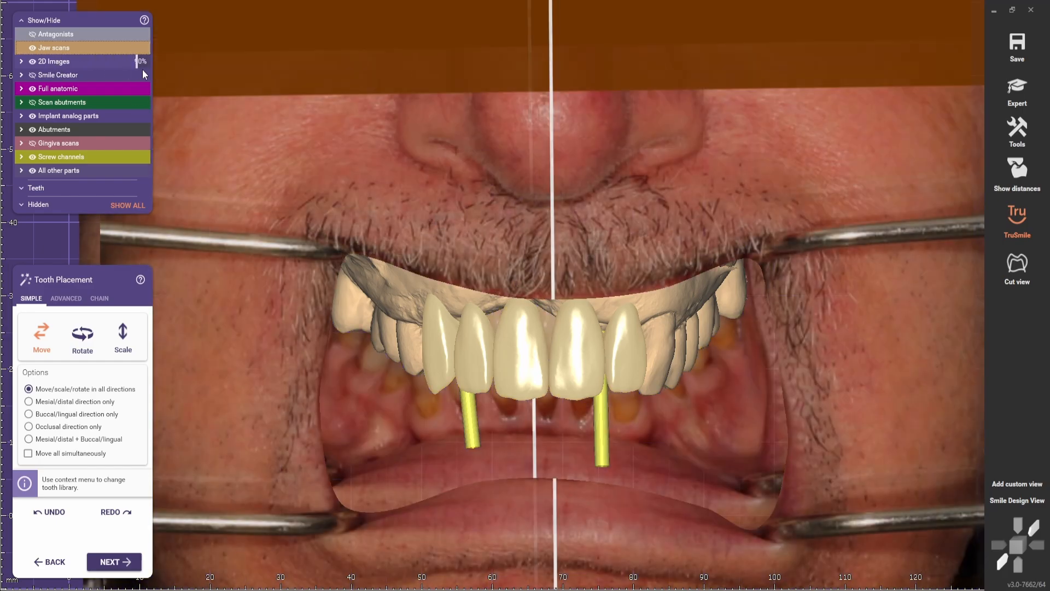
click(1016, 503)
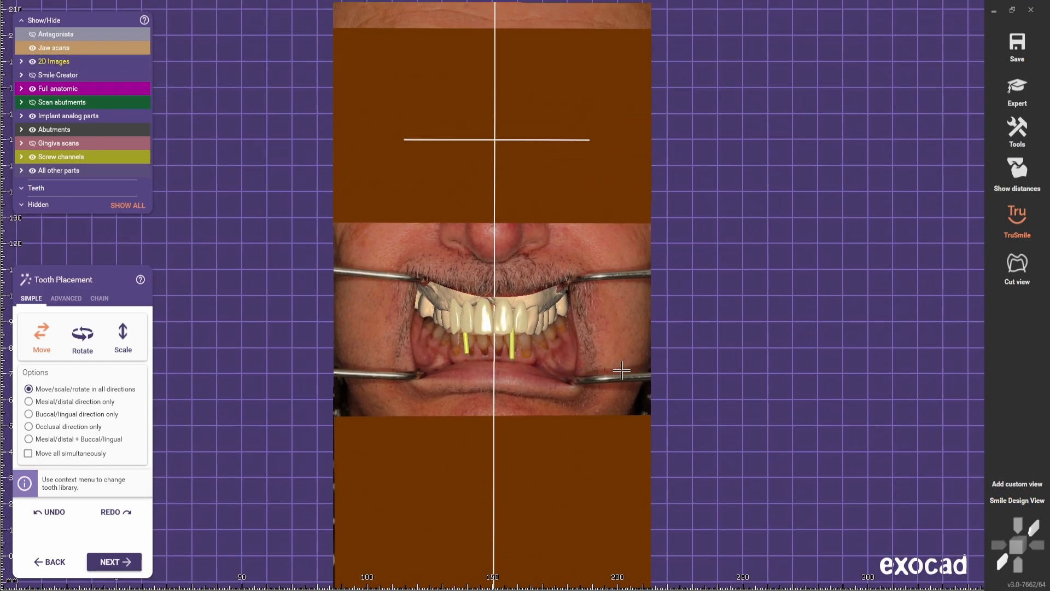
scroll(553, 391, up, 5)
shift+middle_click(520, 326)
scroll(520, 326, up, 3)
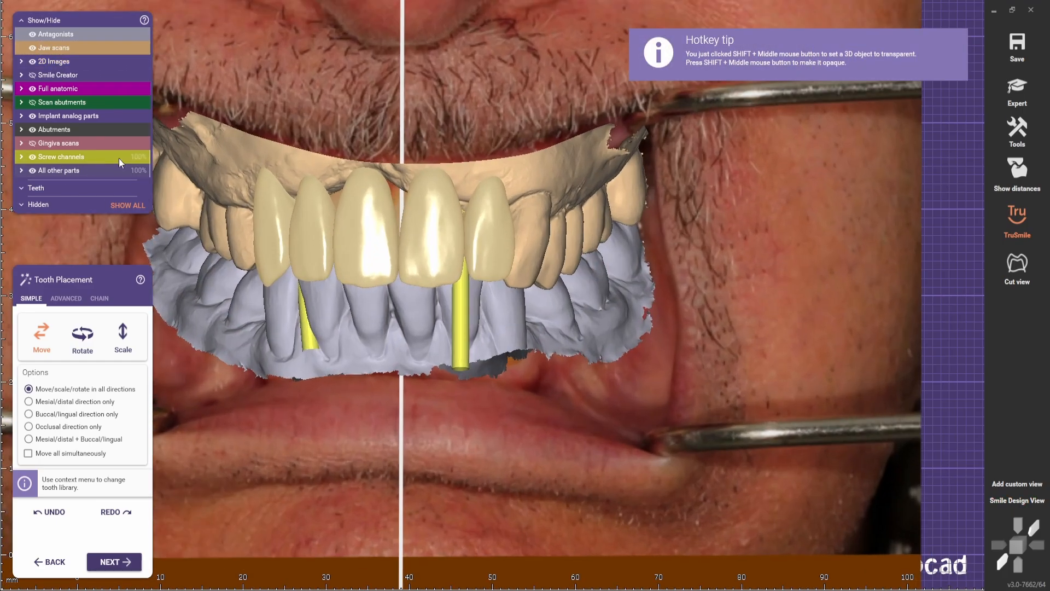
Hide the screw channels and turn off the TruSmile rendering of the teeth.
click(120, 159)
scroll(342, 322, down, 3)
middle_drag(342, 322, 442, 335)
click(1016, 221)
scroll(442, 323, up, 2)
scroll(328, 233, down, 2)
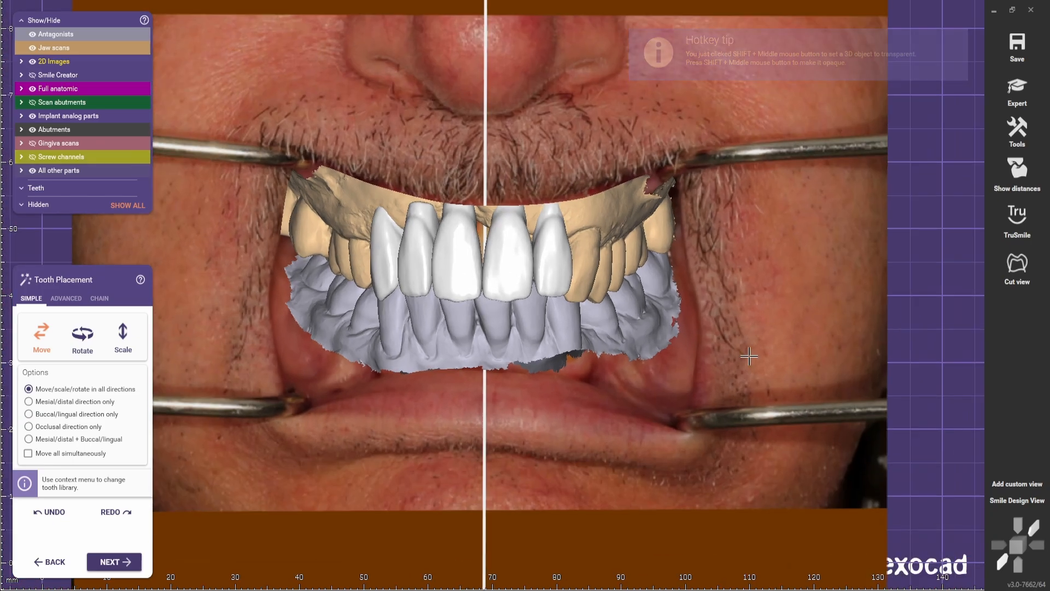
Hide the photo and examine the placed anterior teeth against the antagonist from the lingual, incisal and frontal sides.
ctrl+middle_click(787, 384)
right_drag(475, 457, 438, 257)
scroll(464, 238, up, 2)
scroll(463, 237, up, 3)
right_drag(348, 192, 308, 251)
right_drag(353, 175, 520, 368)
scroll(552, 350, up, 2)
right_drag(559, 453, 471, 185)
scroll(449, 142, up, 4)
middle_drag(441, 125, 464, 253)
scroll(479, 173, down, 4)
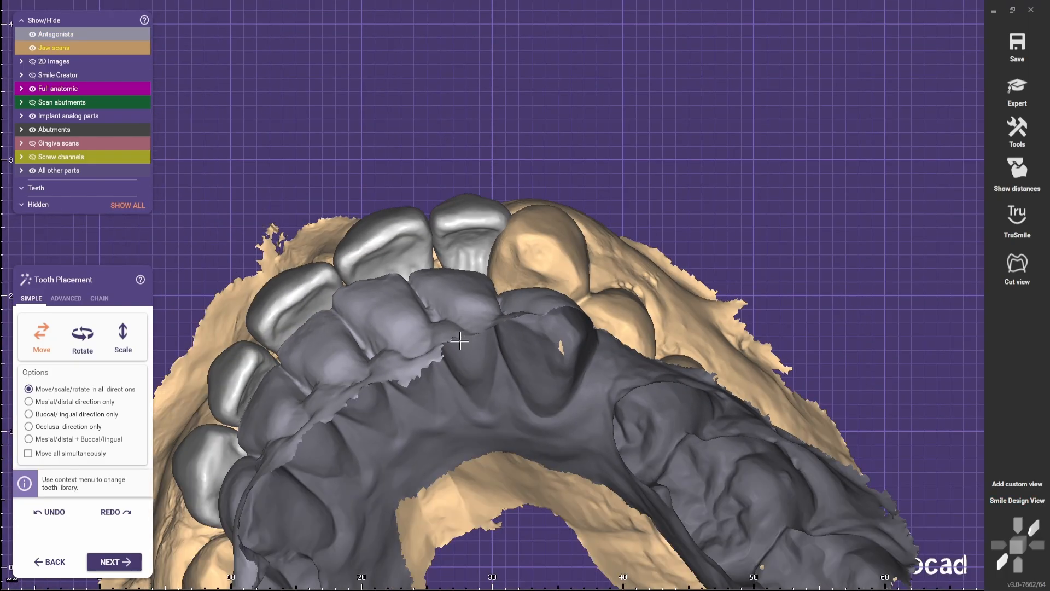
right_drag(457, 340, 436, 435)
scroll(435, 436, down, 1)
middle_drag(436, 436, 514, 430)
scroll(647, 428, down, 4)
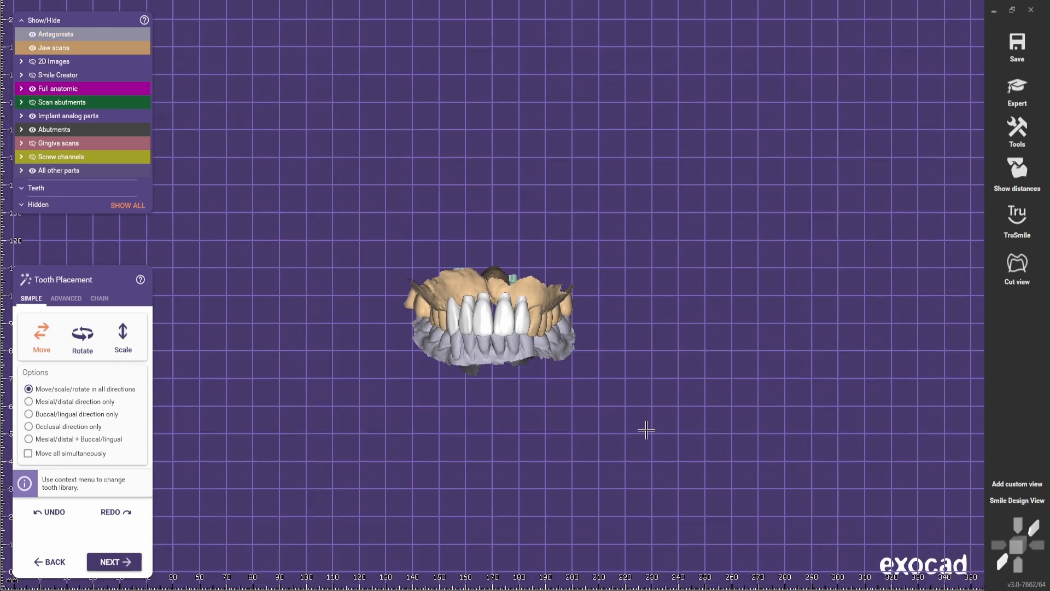
scroll(551, 414, up, 6)
right_drag(554, 411, 575, 407)
scroll(597, 407, up, 1)
scroll(488, 357, down, 4)
scroll(488, 357, up, 1)
middle_drag(489, 356, 545, 388)
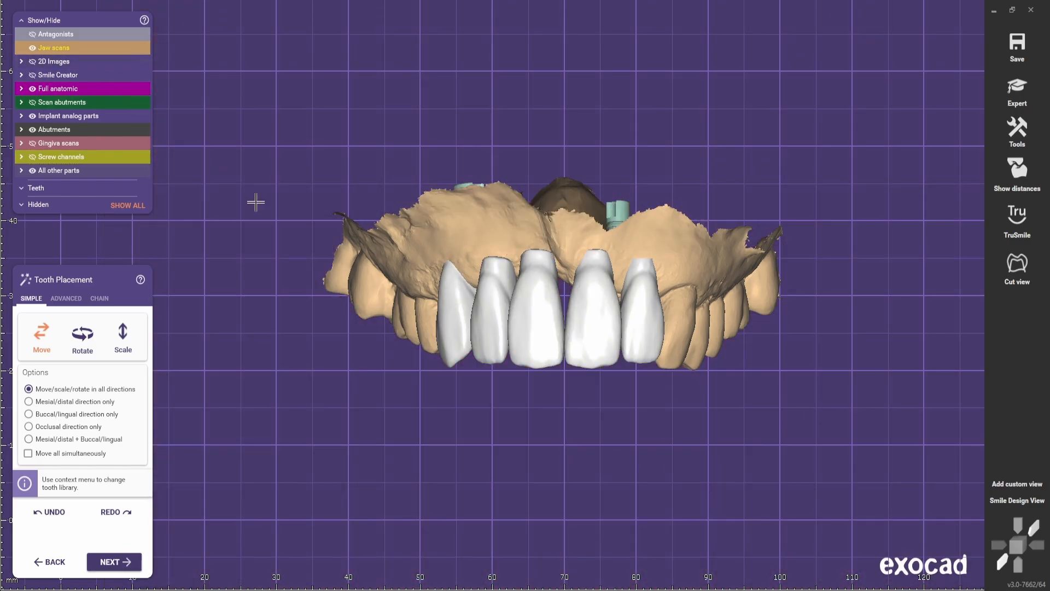
Save the frontal view of the upper jaw, with the 2D images hidden, as a custom view.
click(81, 66)
scroll(99, 62, down, 4)
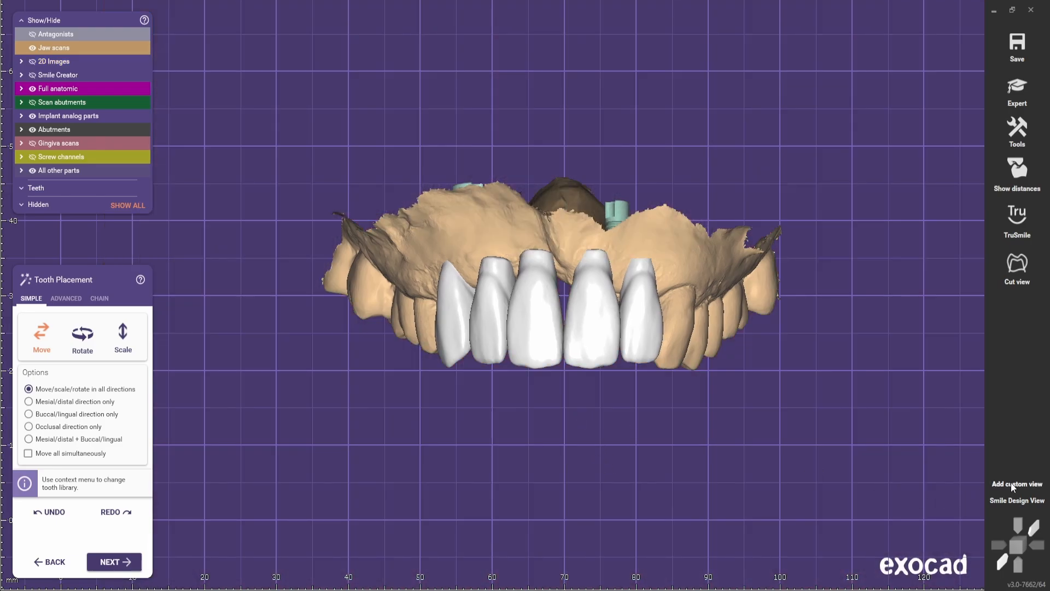
scroll(572, 481, up, 5)
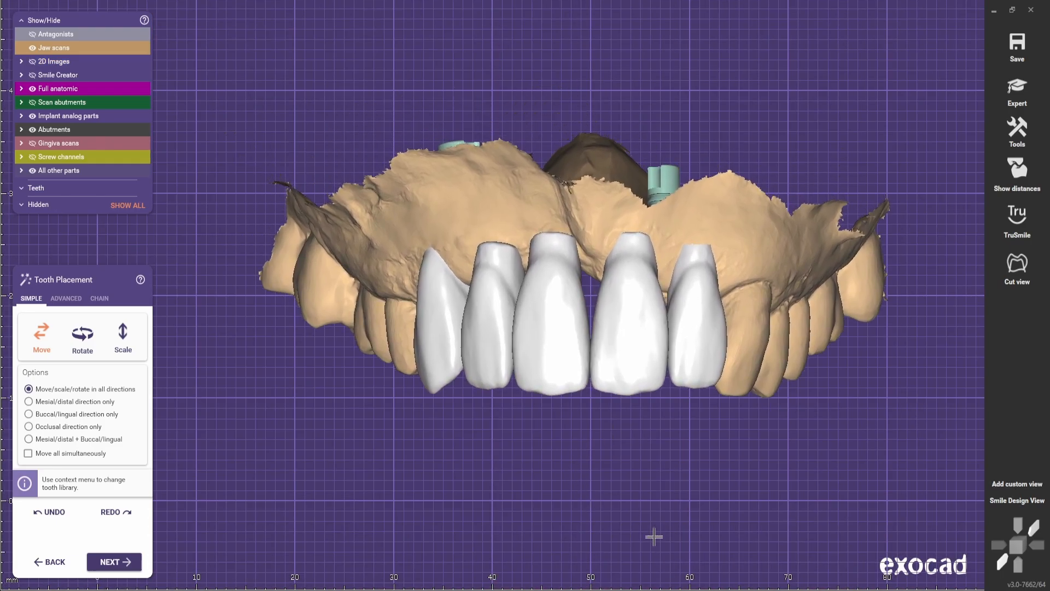
click(1017, 484)
Make the jaw scan semi-transparent and save an occlusal view of the upper arch as a second custom view.
right_drag(539, 446, 608, 299)
middle_drag(608, 299, 610, 464)
ctrl+scroll(609, 463, down, 3)
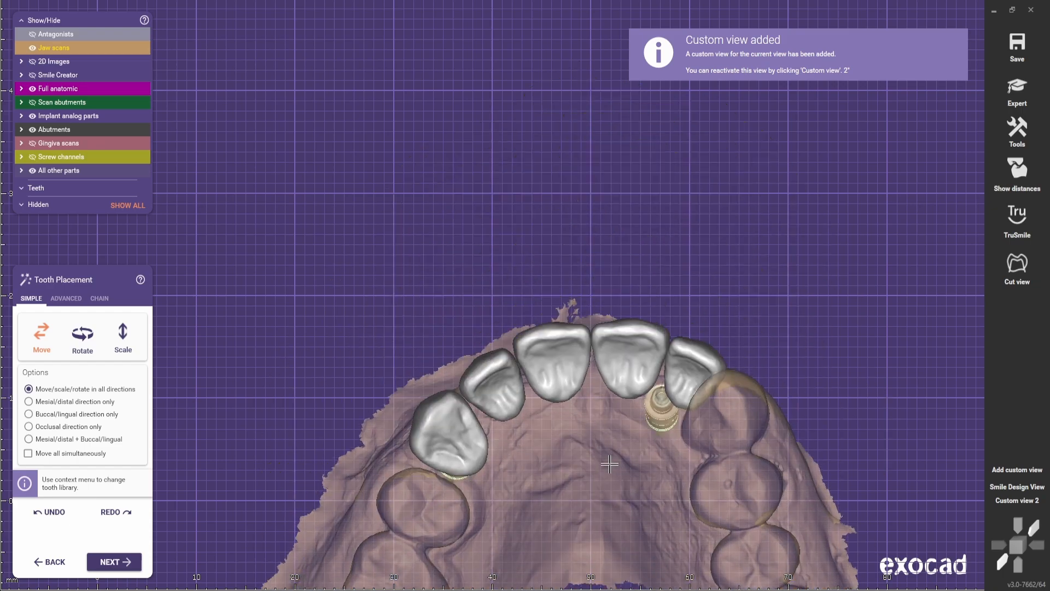
right_drag(609, 463, 603, 440)
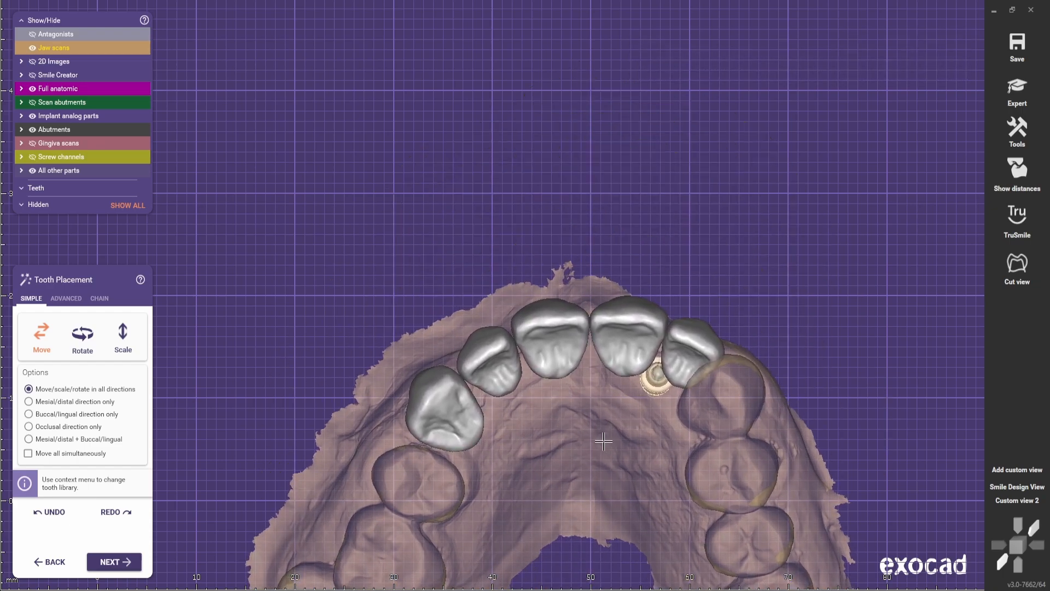
click(1002, 468)
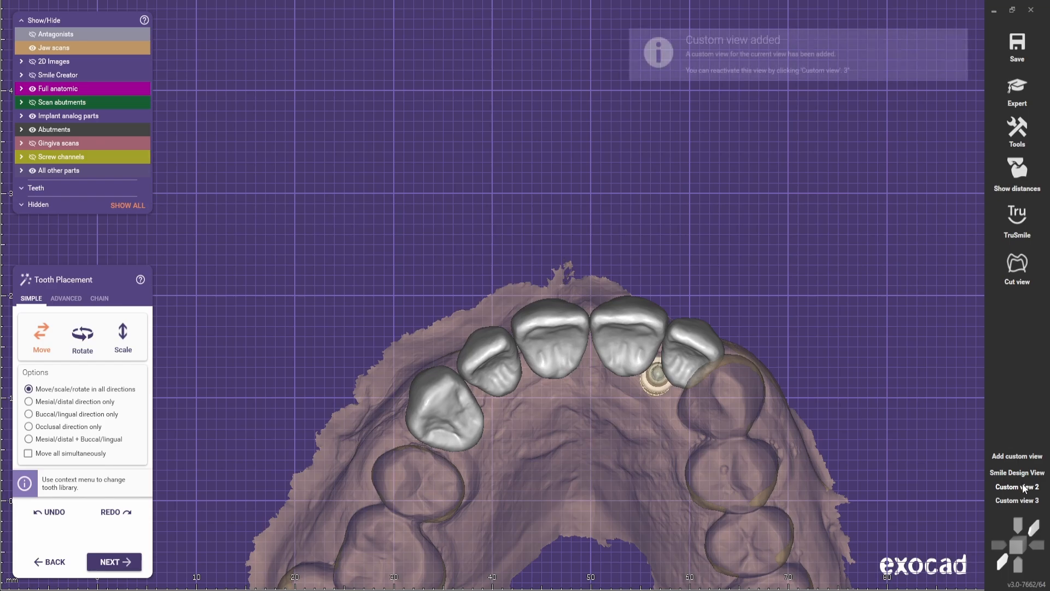
Check the saved views by switching between Custom view 2, Custom view 3 and the Smile Design View.
click(1021, 488)
click(1016, 501)
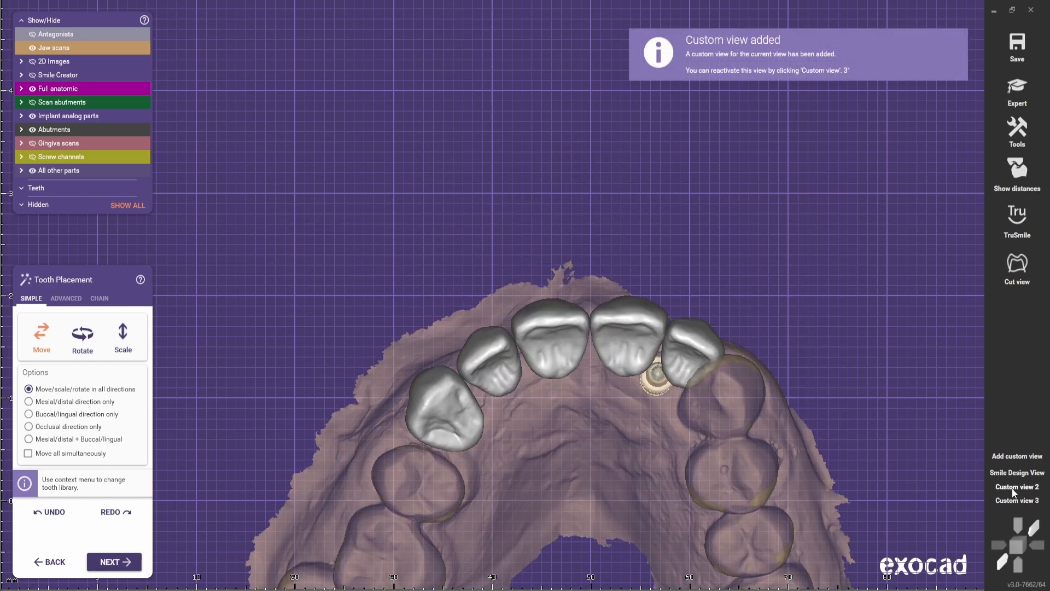
click(1011, 488)
click(1016, 501)
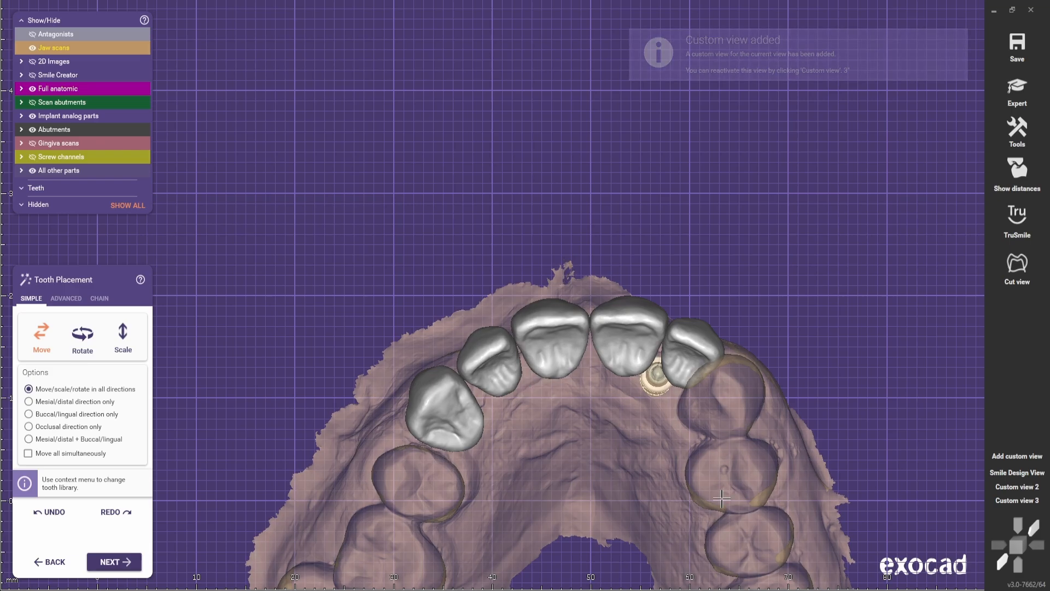
click(1010, 486)
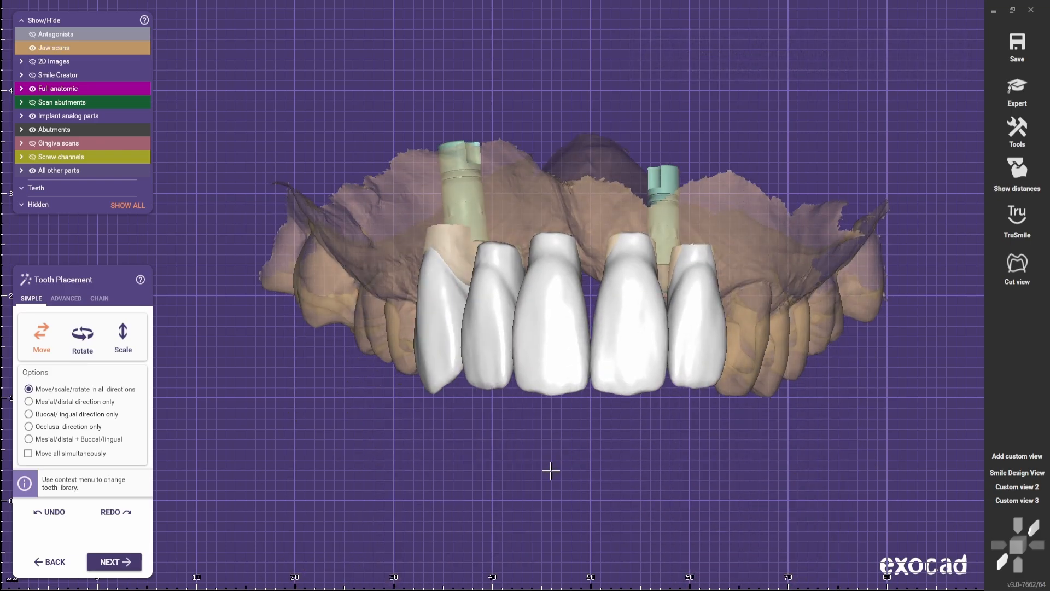
click(1037, 504)
click(1015, 486)
scroll(606, 452, down, 3)
click(1015, 472)
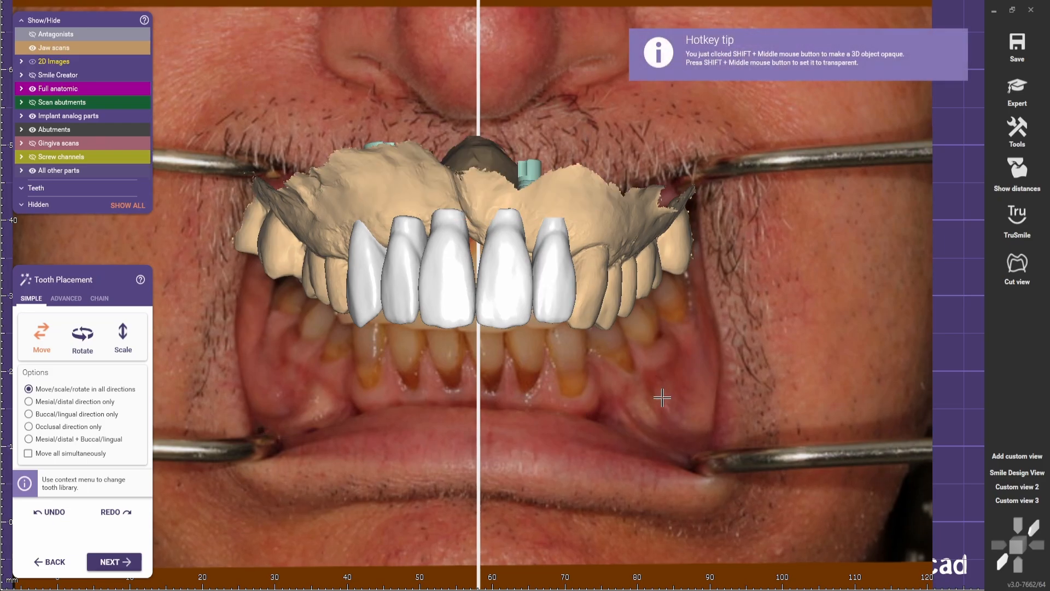
Examine how the placed upper teeth meet the antagonist from the front with the photo hidden.
scroll(626, 390, down, 3)
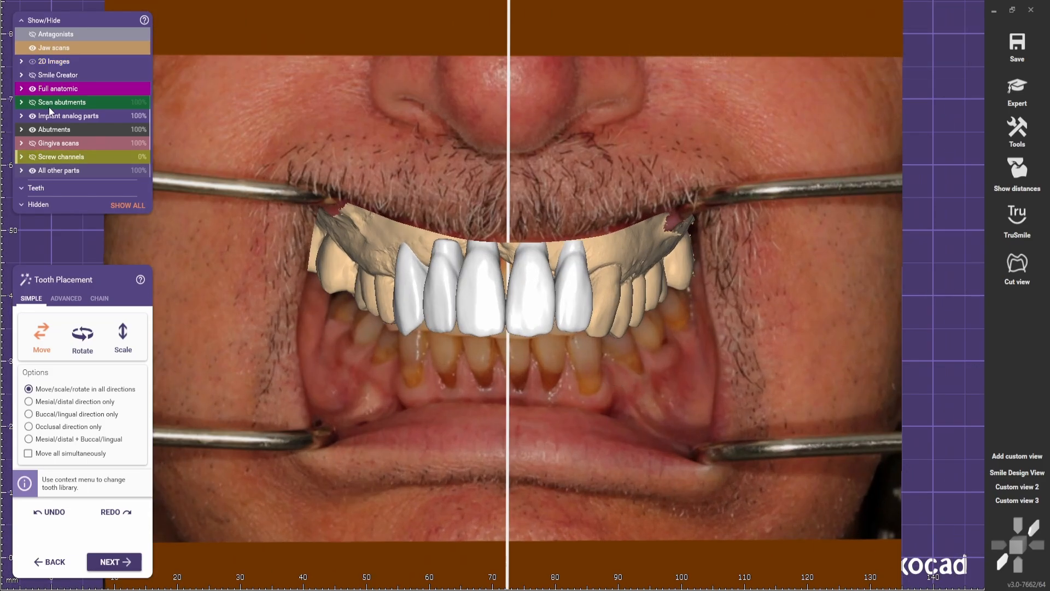
scroll(548, 499, up, 2)
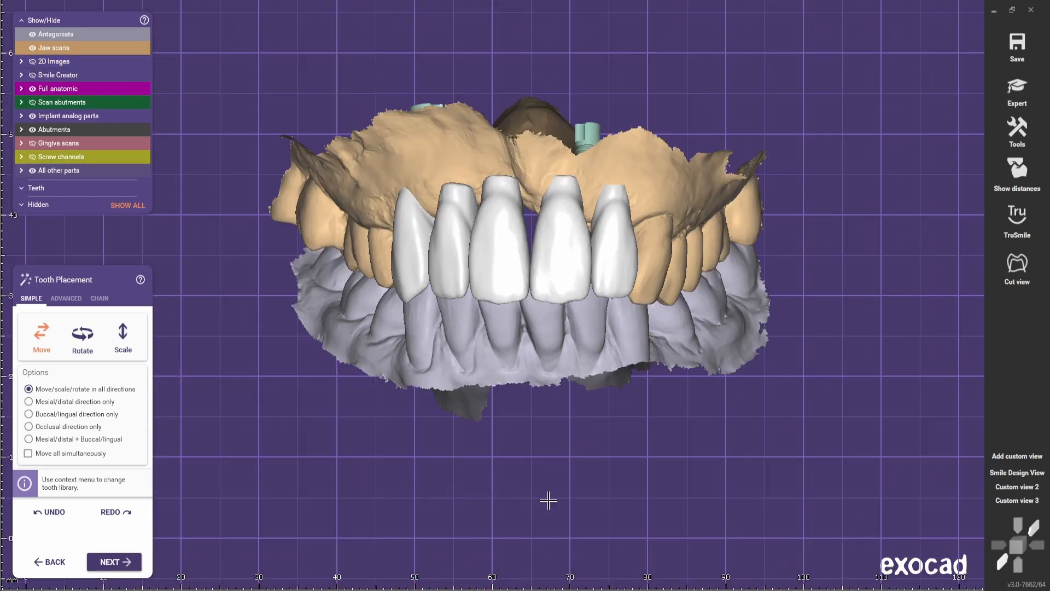
right_drag(549, 499, 560, 468)
scroll(564, 471, up, 2)
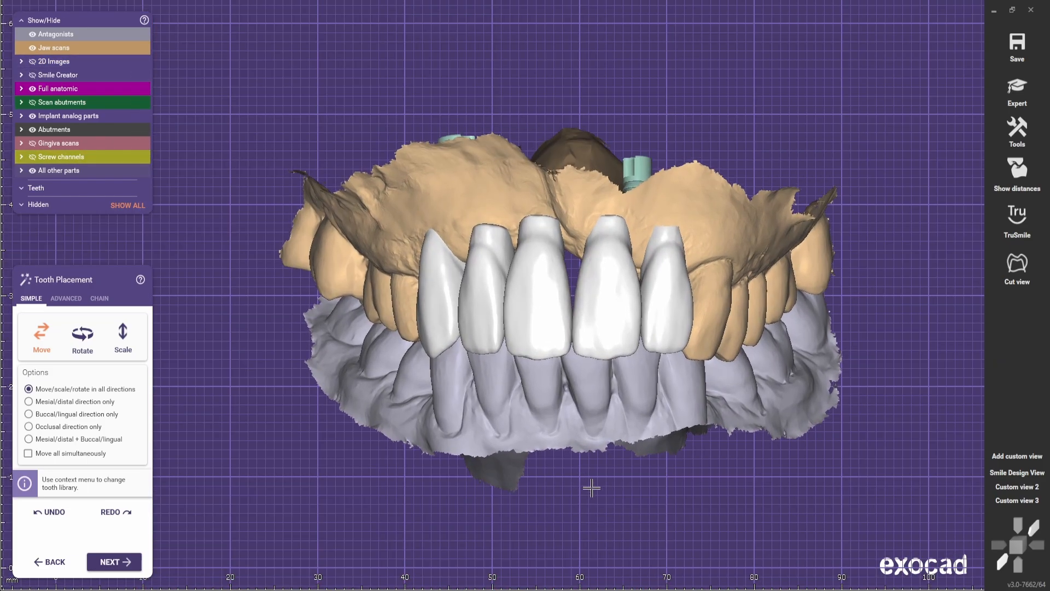
middle_drag(590, 487, 600, 462)
scroll(596, 502, down, 3)
scroll(610, 451, up, 3)
ctrl+middle_click(616, 443)
drag(596, 376, 537, 373)
drag(649, 369, 649, 368)
Compare the tooth setup with the retracted photo Untitled design (6).png, toggling the 2D images, and hide the photo.
click(41, 64)
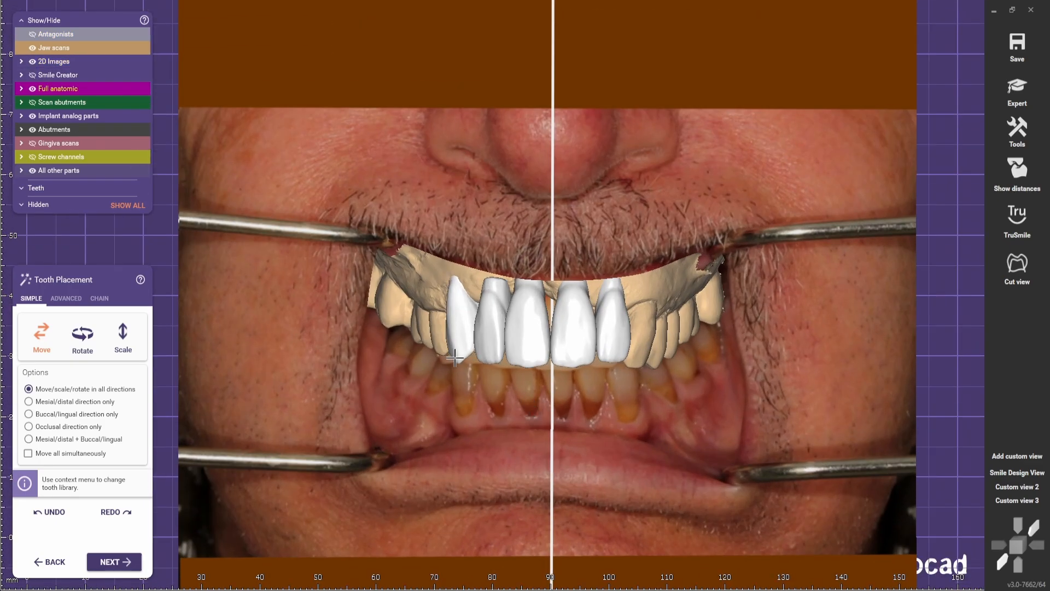
ctrl+middle_click(712, 410)
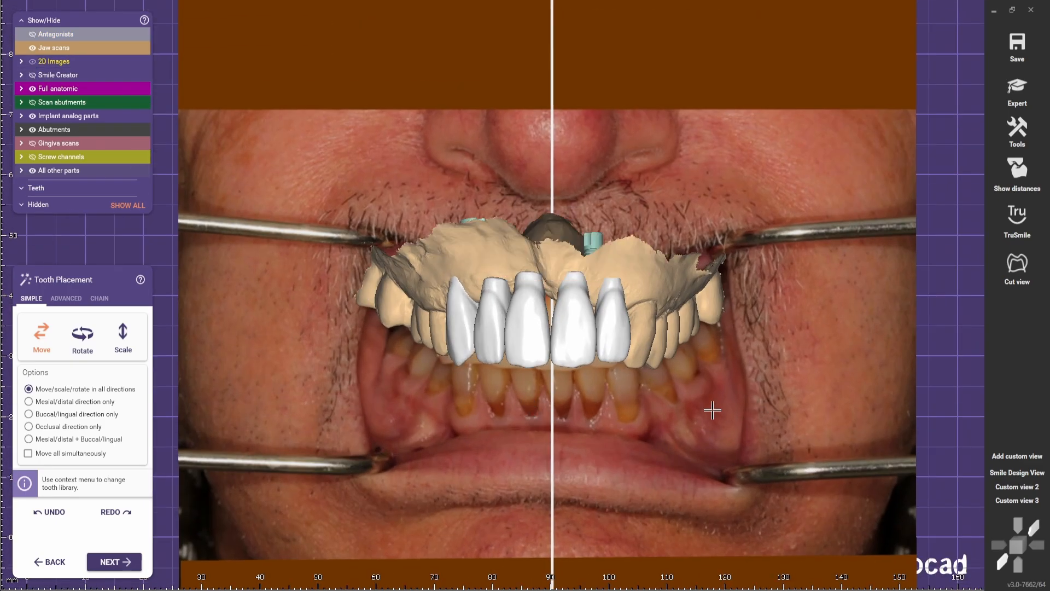
ctrl+middle_click(638, 435)
ctrl+middle_click(637, 435)
ctrl+middle_click(637, 435)
ctrl+middle_click(703, 412)
click(21, 62)
click(45, 75)
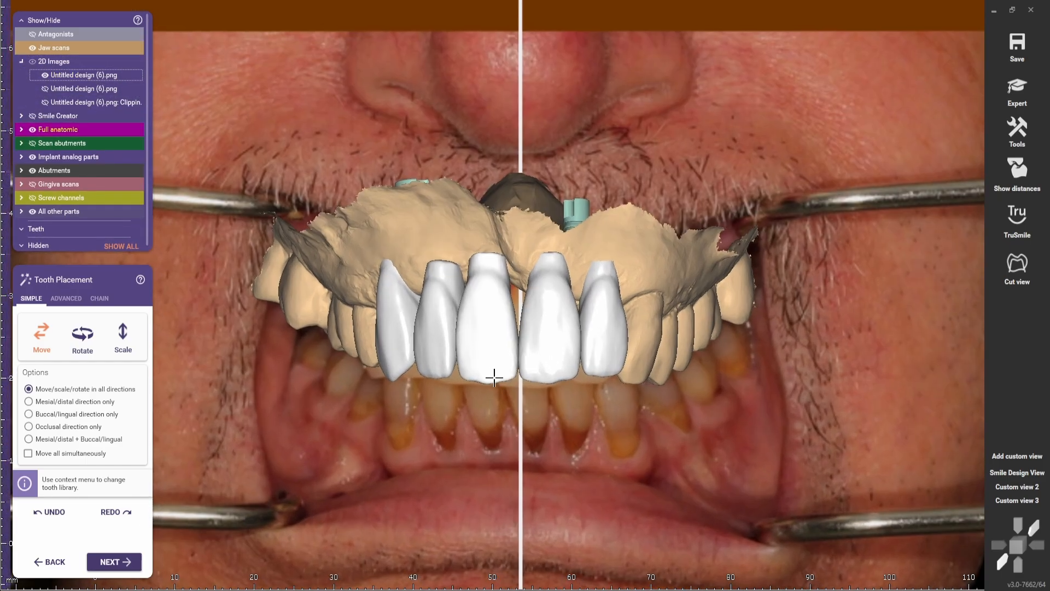
ctrl+middle_click(706, 461)
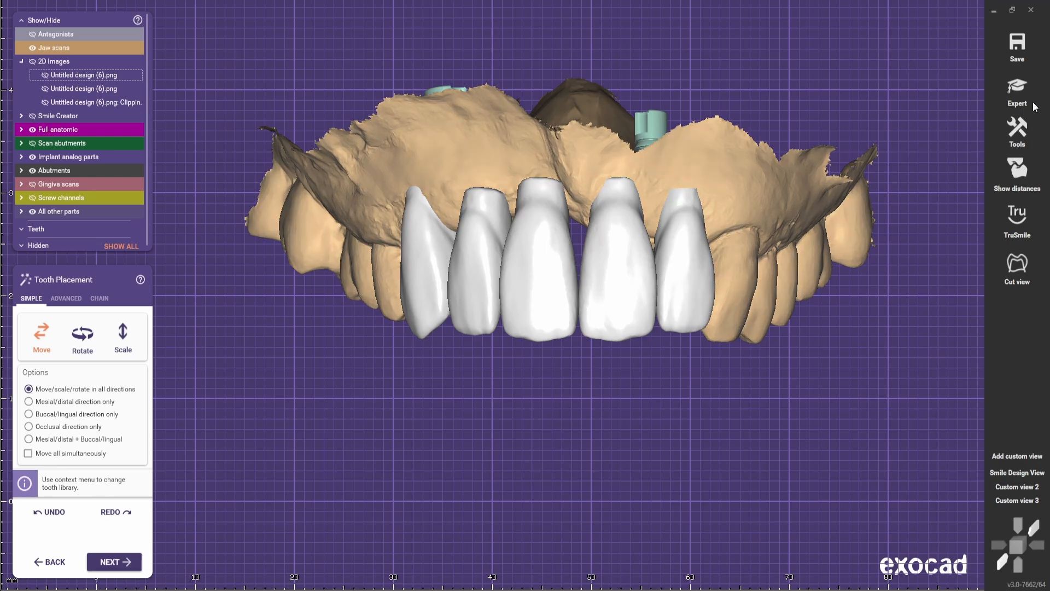
In Expert mode, mirror the upper left canine from the jaw scan onto tooth 13 as a direct copy.
click(1017, 88)
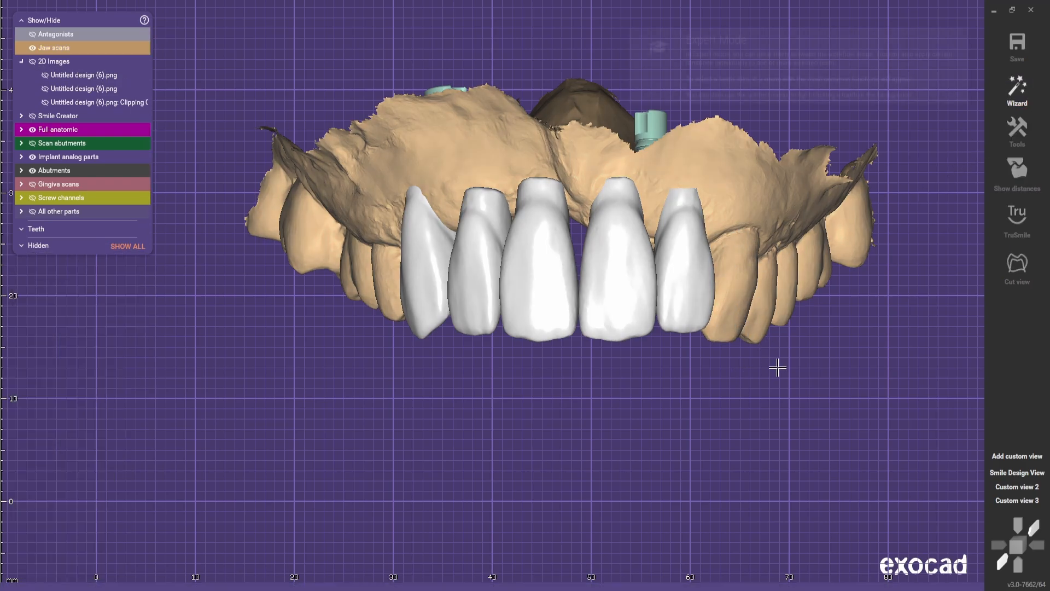
click(432, 284)
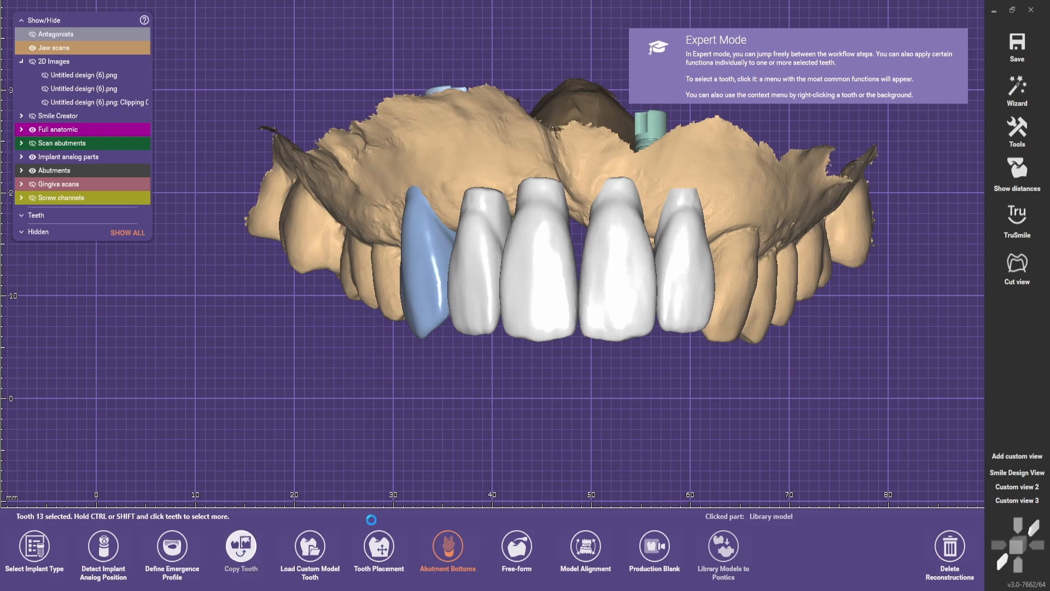
click(739, 271)
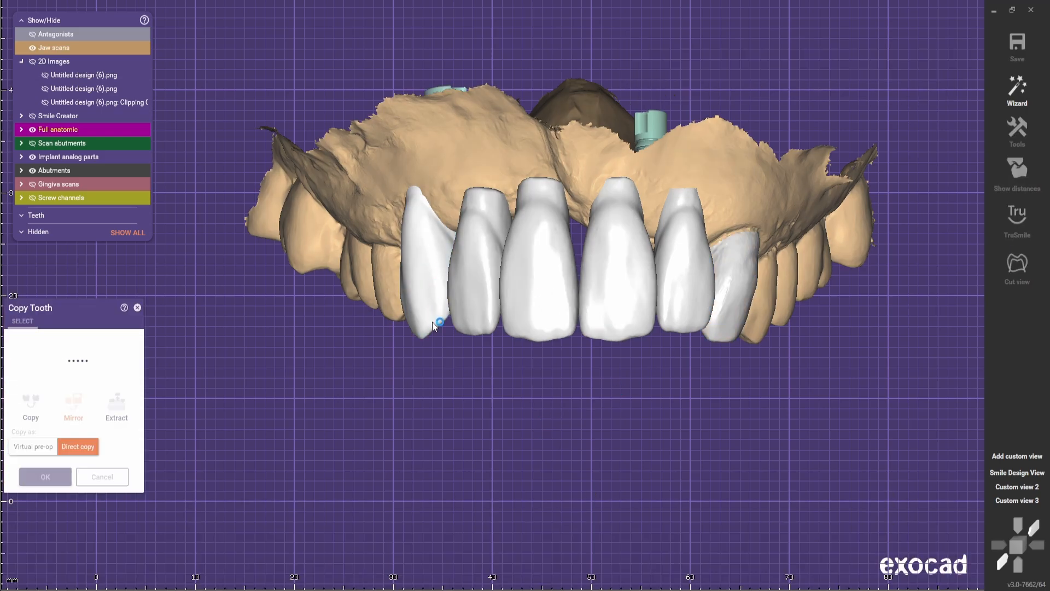
right_drag(416, 216, 634, 225)
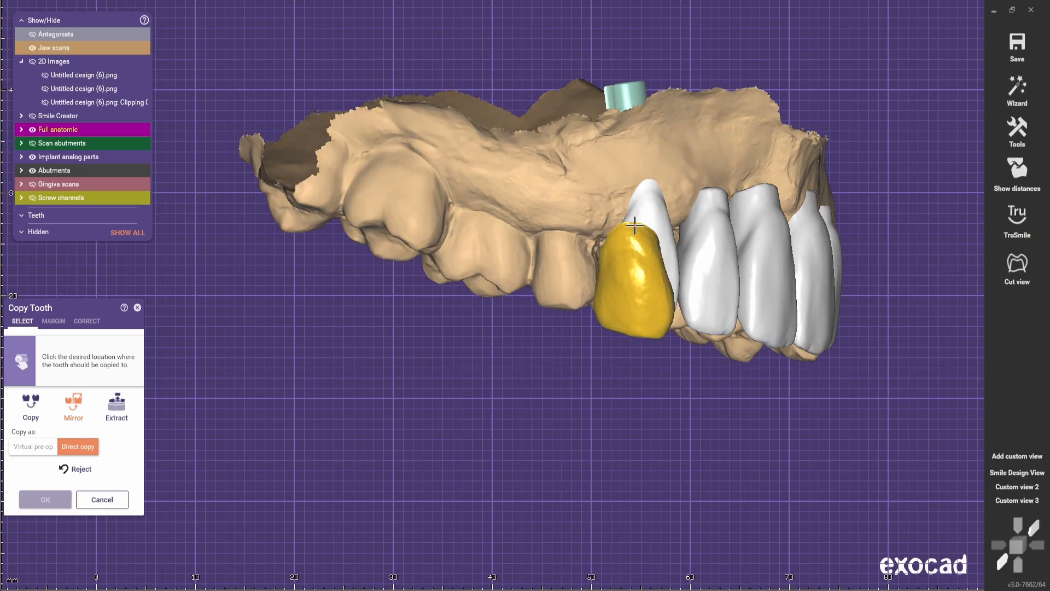
click(634, 225)
click(596, 355)
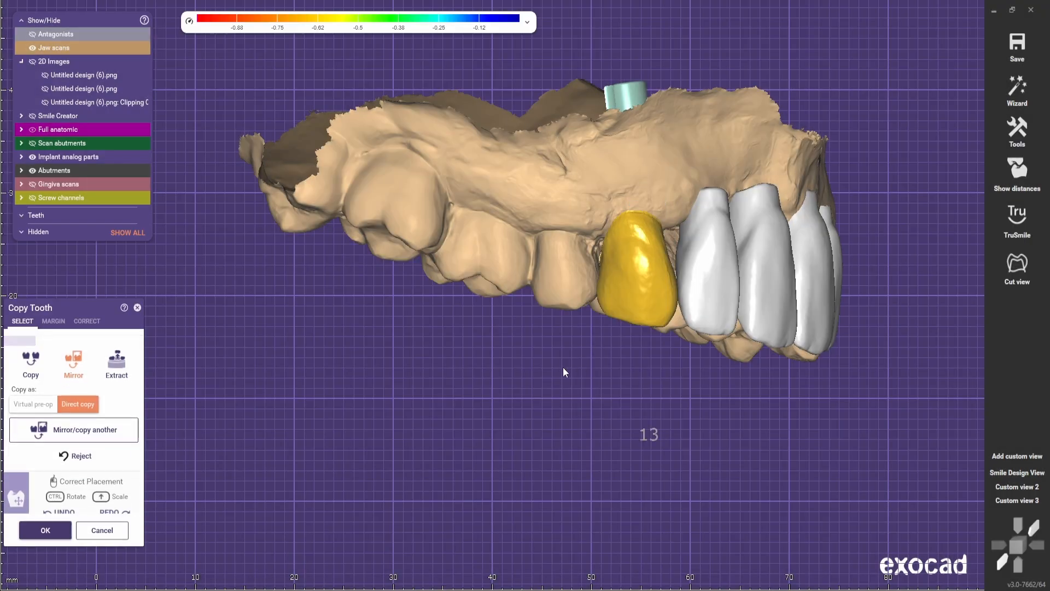
Correct the mirrored tooth 13's placement in occlusal and frontal views, aligning it with the neighbouring teeth, and accept the copy.
right_drag(563, 367, 574, 159)
scroll(574, 158, up, 3)
drag(557, 205, 573, 298)
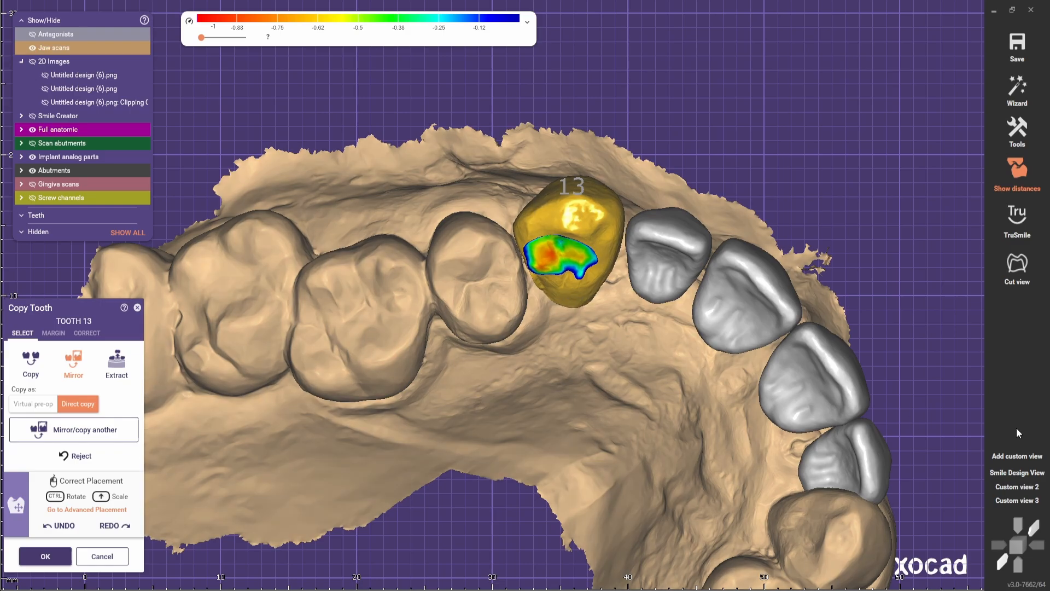
click(1016, 472)
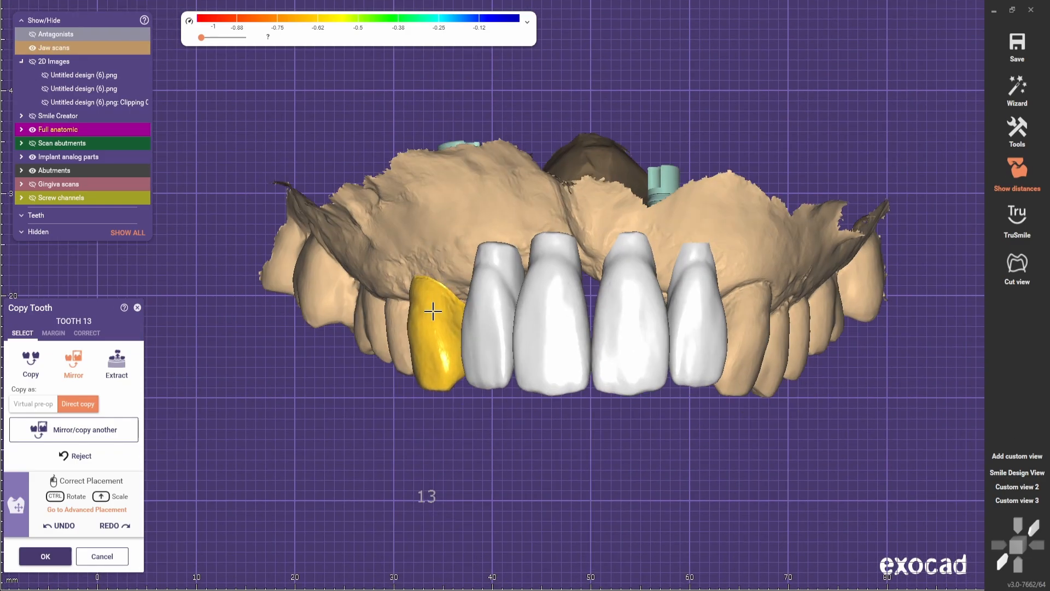
drag(433, 311, 433, 314)
click(1018, 527)
drag(464, 433, 462, 431)
click(1016, 472)
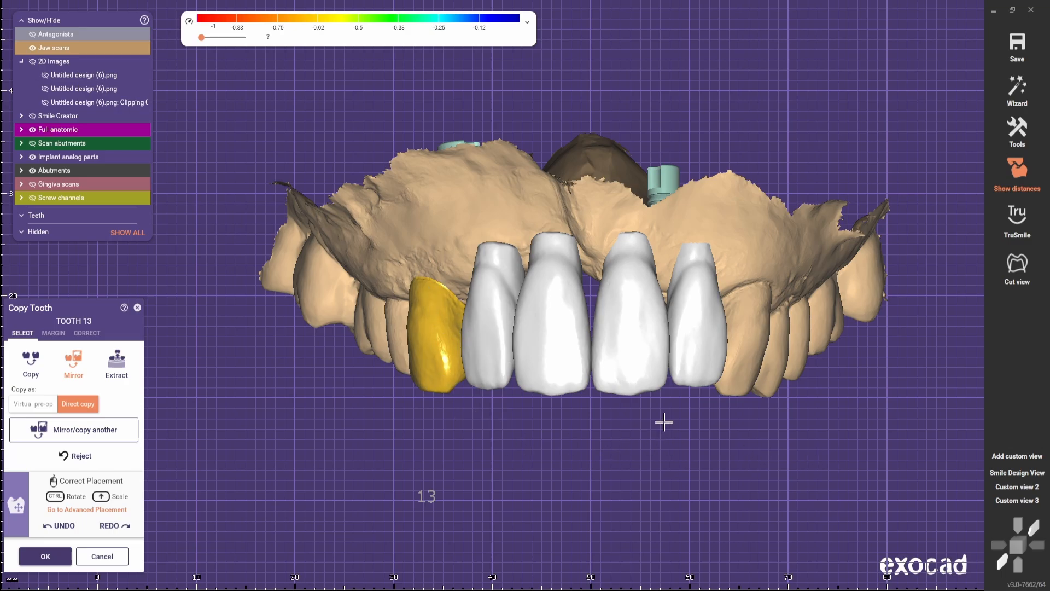
click(44, 556)
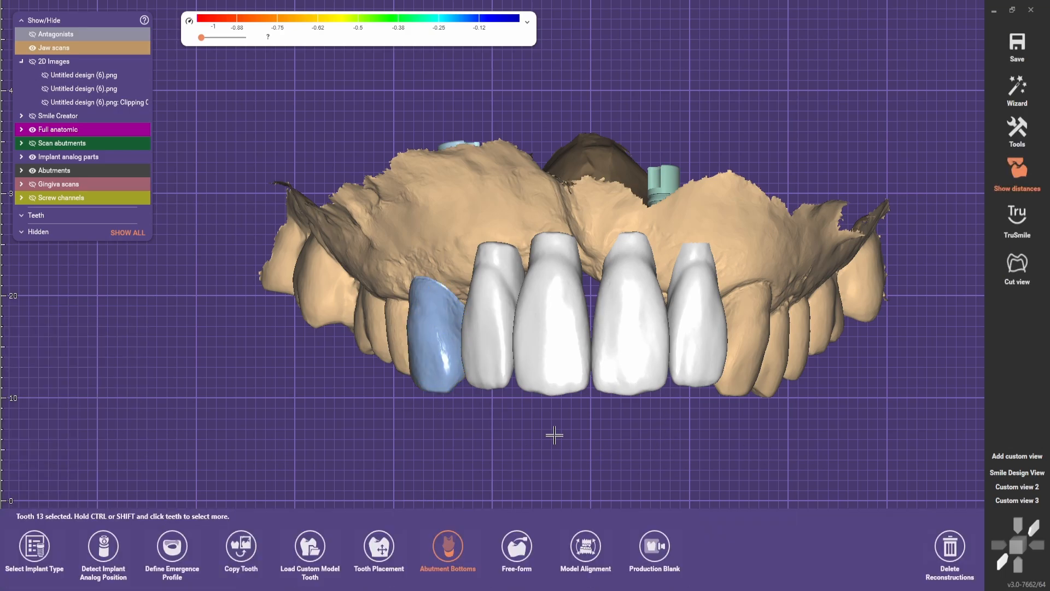
Examine the anterior arch form and the overlap of tooth 22 with the adjacent canine from the occlusal side and front.
right_drag(532, 459, 586, 354)
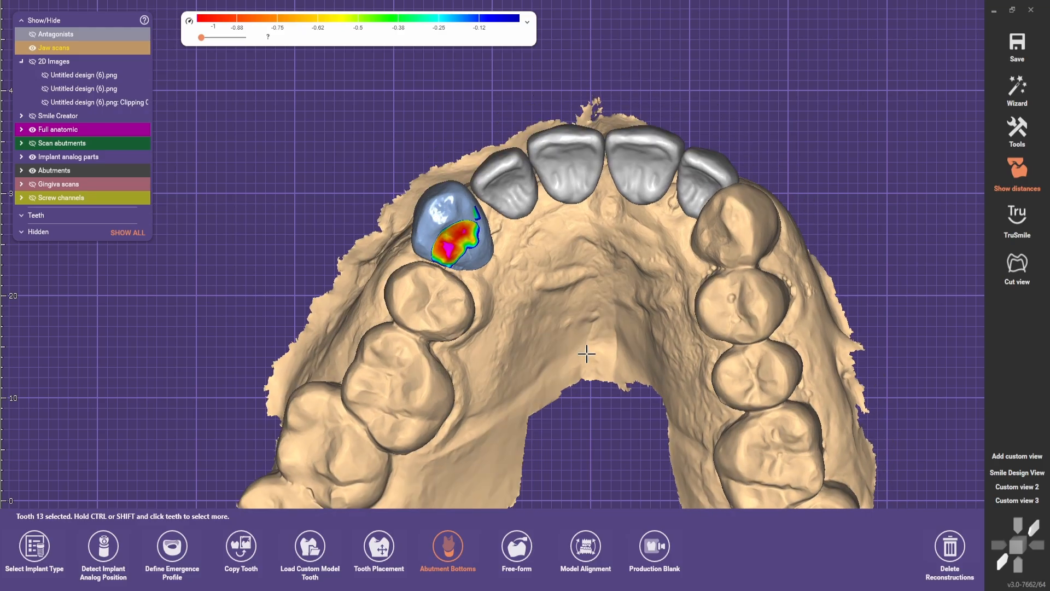
scroll(638, 151, up, 3)
mouse_move(594, 218)
right_down()
mouse_move(603, 236)
mouse_move(593, 218)
right_up()
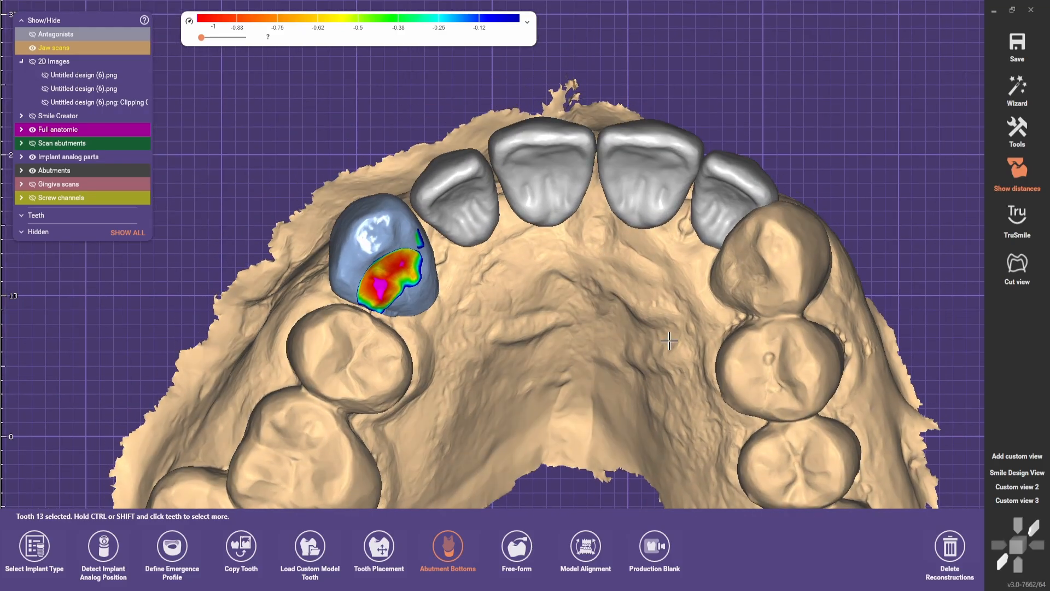
scroll(623, 329, down, 3)
right_drag(616, 309, 614, 329)
scroll(699, 246, up, 5)
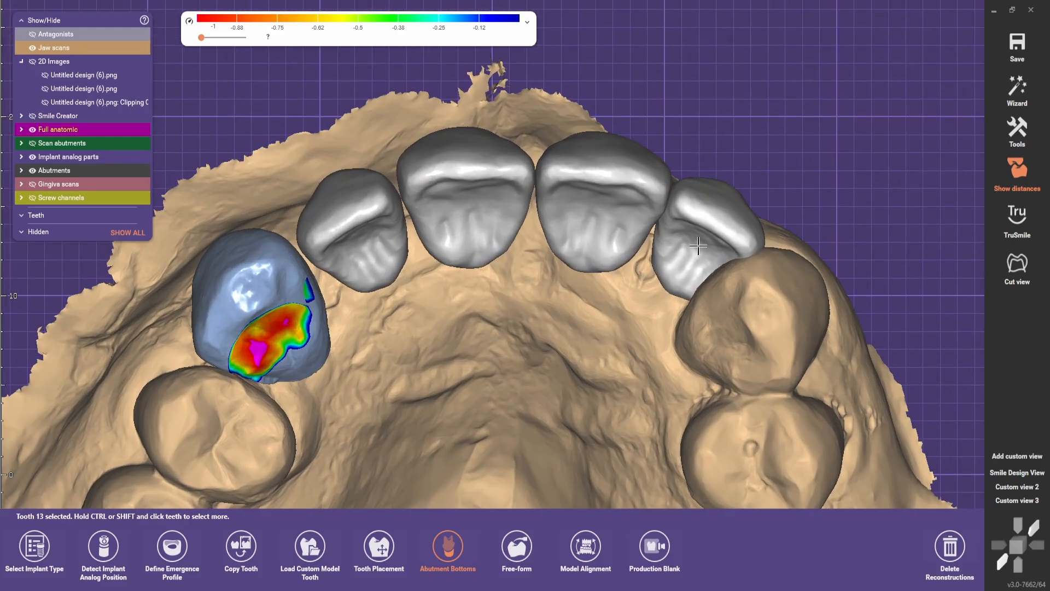
scroll(705, 255, down, 4)
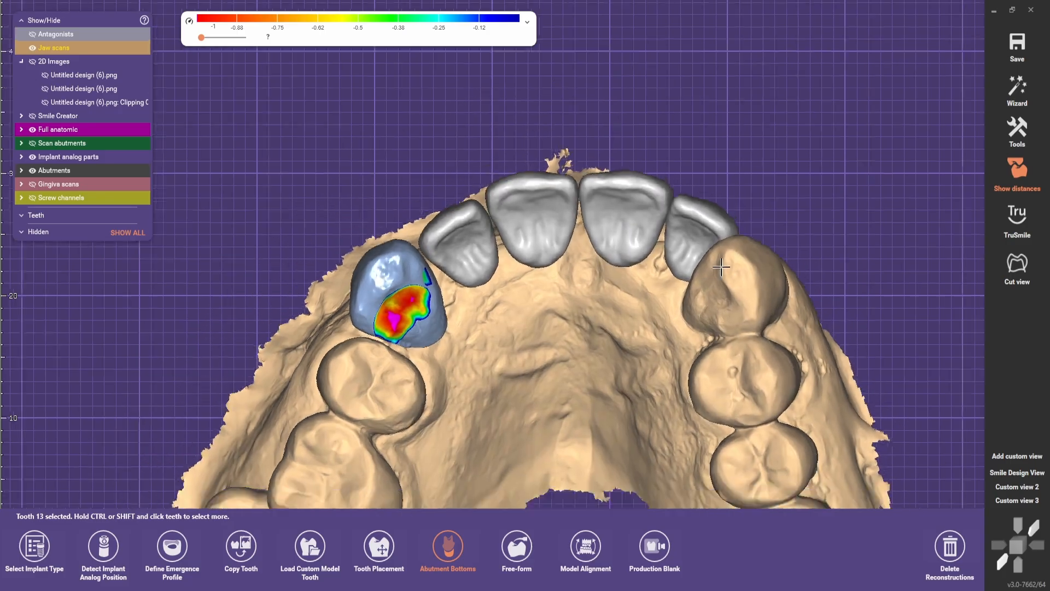
scroll(738, 256, up, 4)
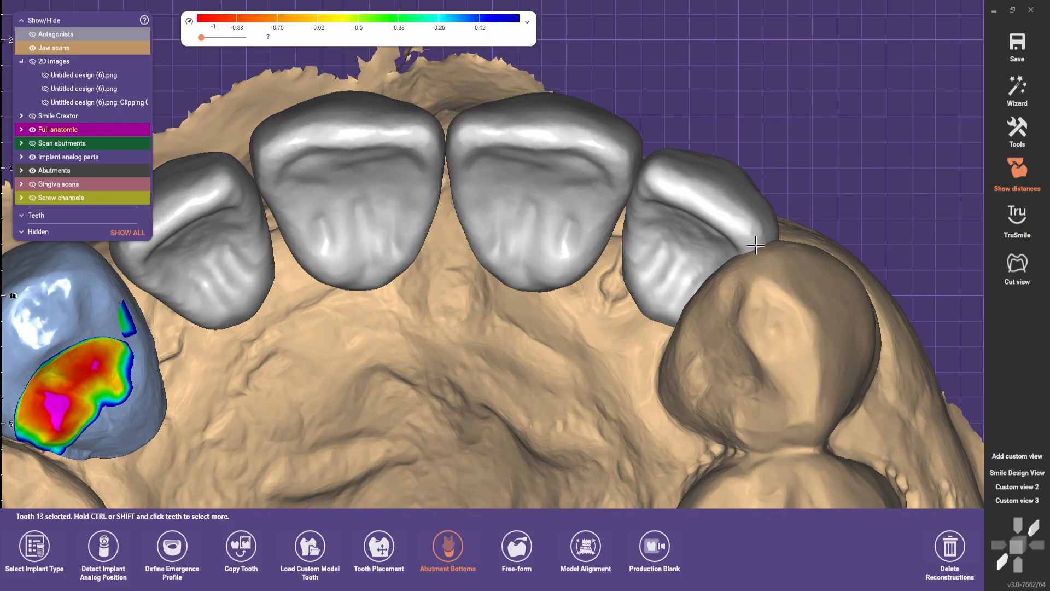
scroll(755, 245, down, 5)
scroll(696, 309, up, 2)
mouse_move(751, 248)
right_down()
mouse_move(696, 309)
mouse_move(745, 265)
right_up()
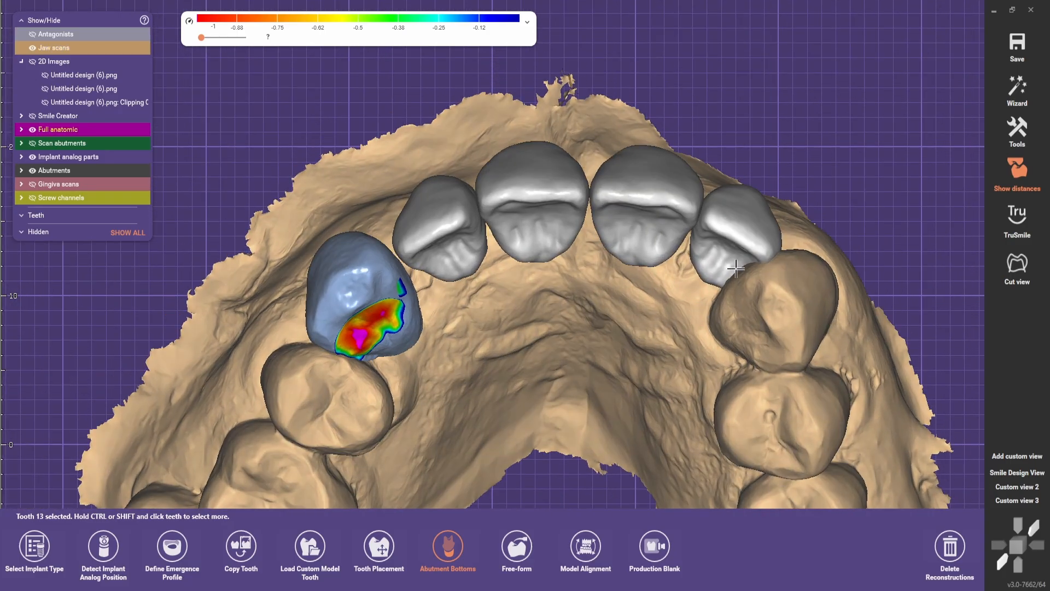
click(1015, 501)
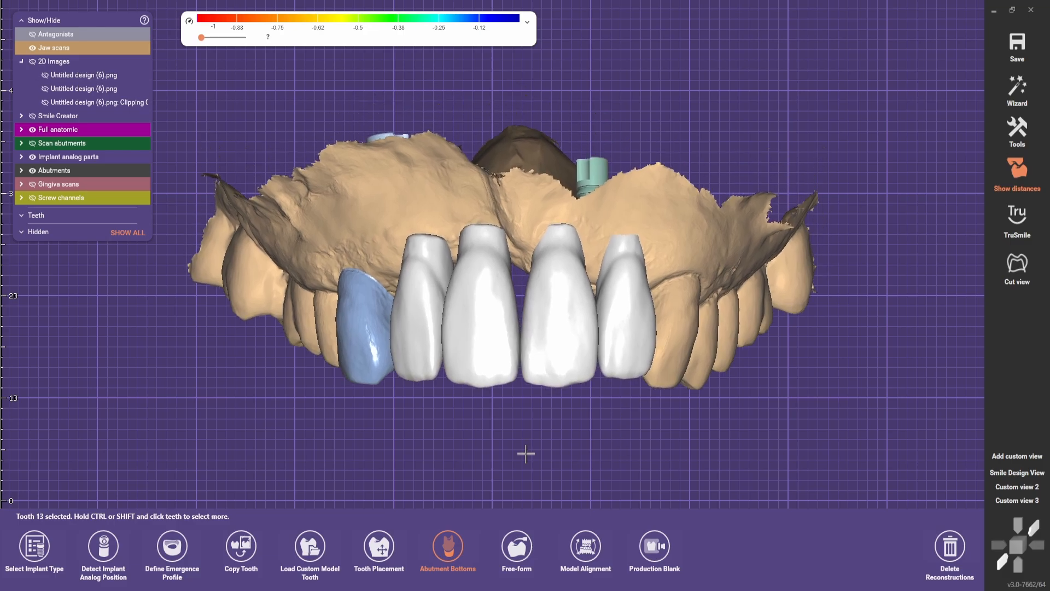
Start Free-Forming on the anterior teeth and review the anatomic presets, Paint & Pull and free brush options.
right_click(448, 435)
click(495, 175)
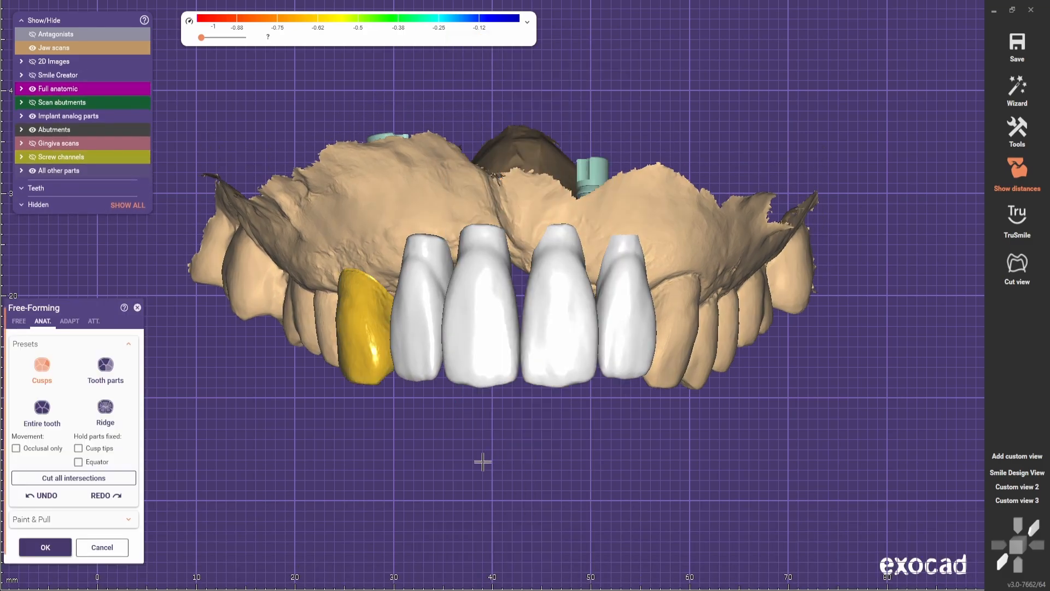
click(57, 518)
click(67, 345)
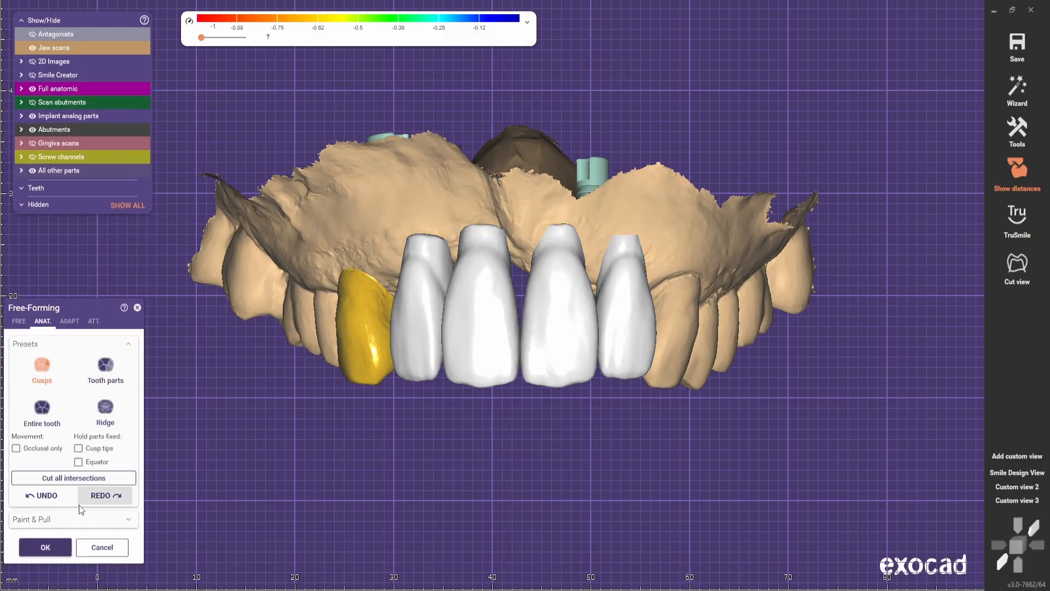
click(75, 518)
mouse_move(479, 344)
mouse_down()
mouse_move(582, 298)
mouse_move(438, 301)
mouse_move(420, 344)
mouse_up()
click(48, 344)
click(19, 321)
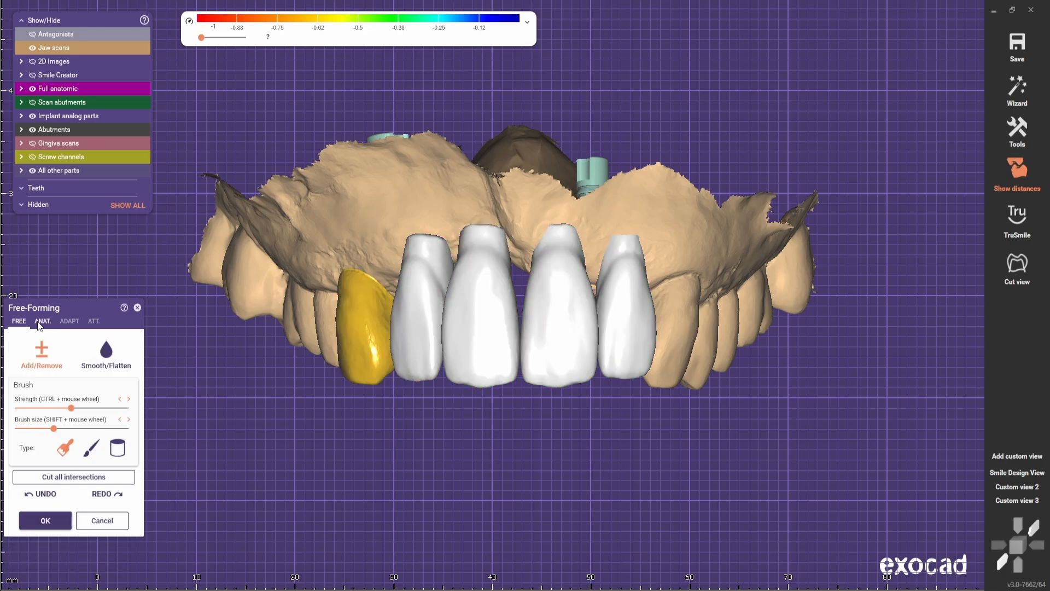
click(39, 320)
Set the Add/Remove brush to the finer brush type at maximum size and refine the labial surface of tooth 11.
scroll(500, 361, up, 2)
scroll(515, 340, down, 2)
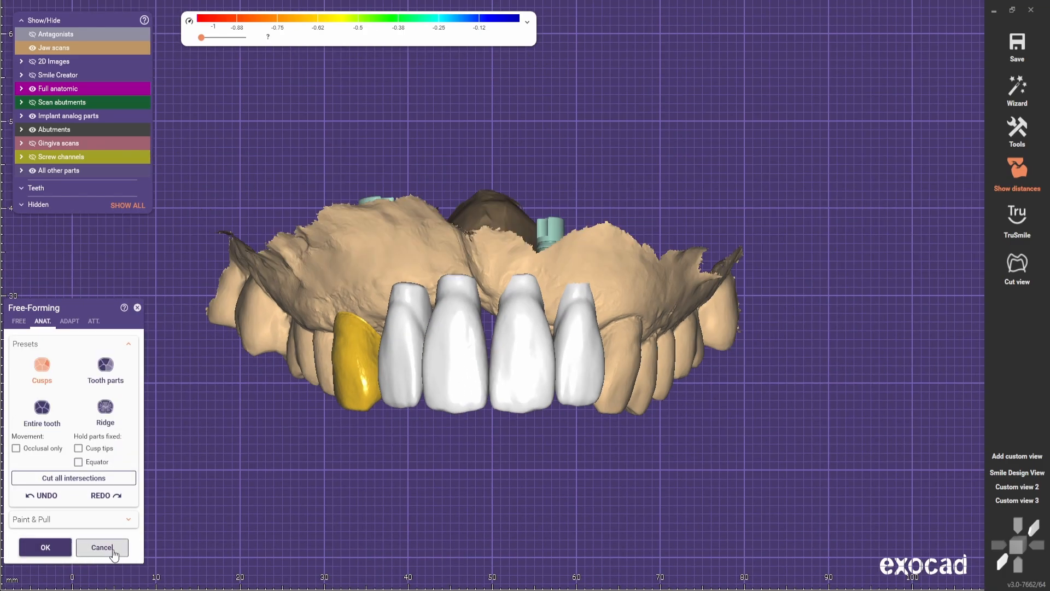
scroll(476, 438, up, 3)
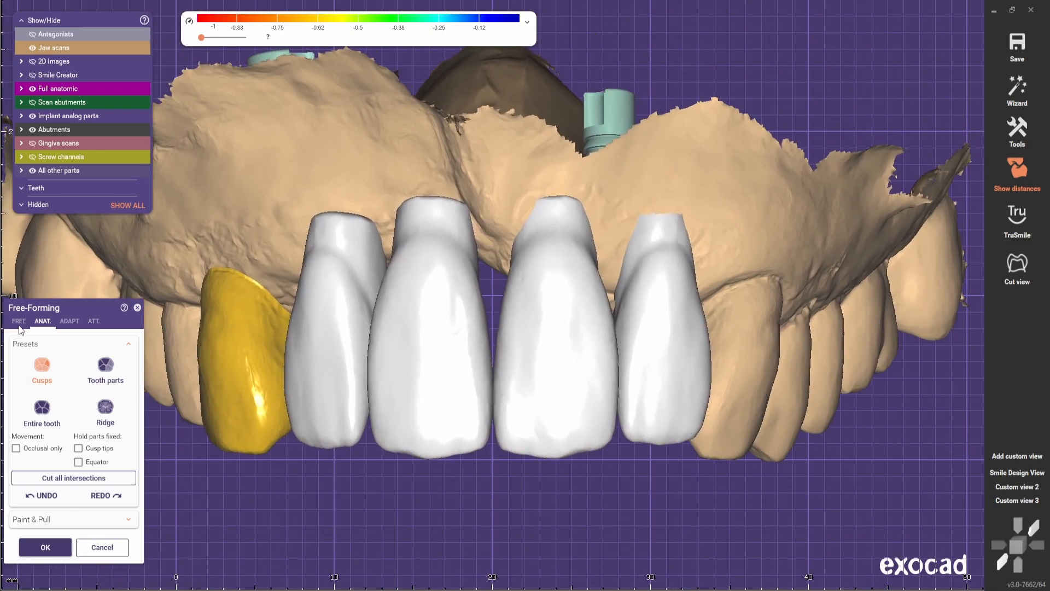
click(19, 323)
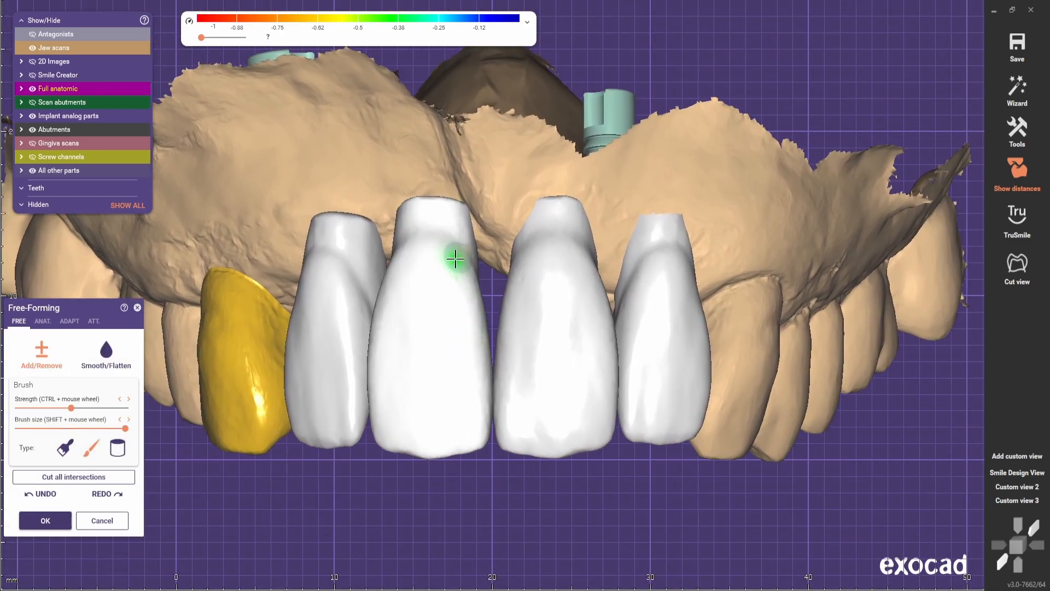
scroll(498, 436, down, 3)
middle_drag(512, 443, 532, 422)
scroll(529, 413, up, 3)
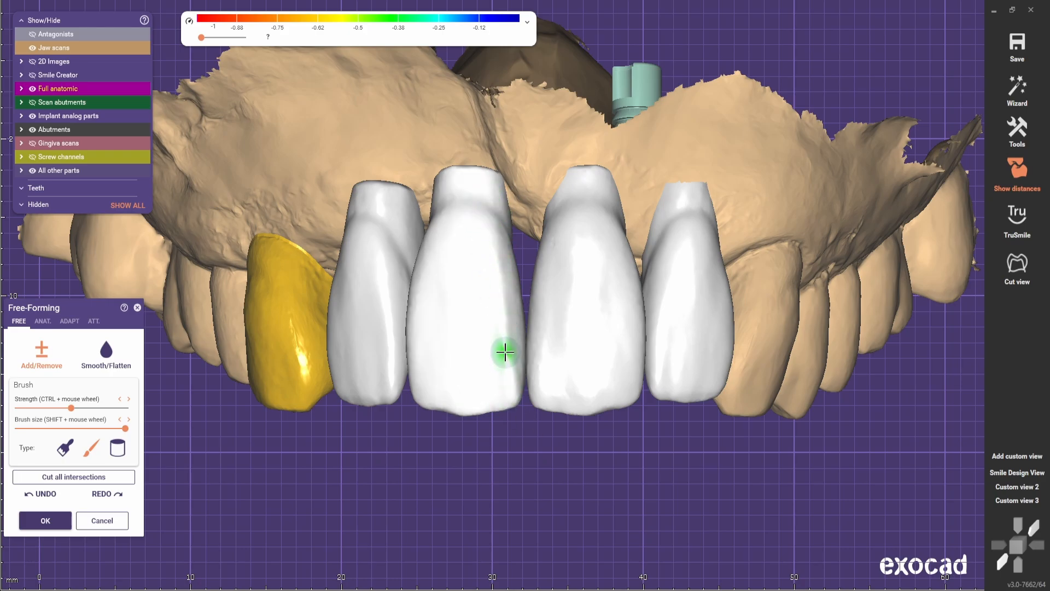
scroll(429, 306, up, 1)
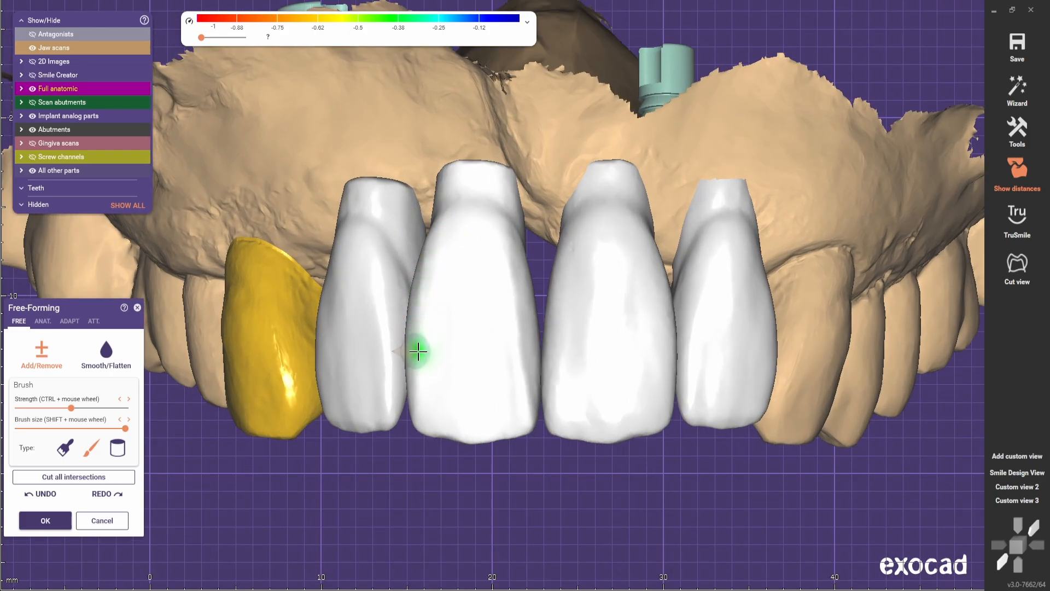
Smooth the mesial incisal area of tooth 11 with the Smooth/Flatten brush.
scroll(425, 430, down, 3)
middle_drag(423, 438, 443, 400)
click(97, 358)
scroll(494, 392, up, 3)
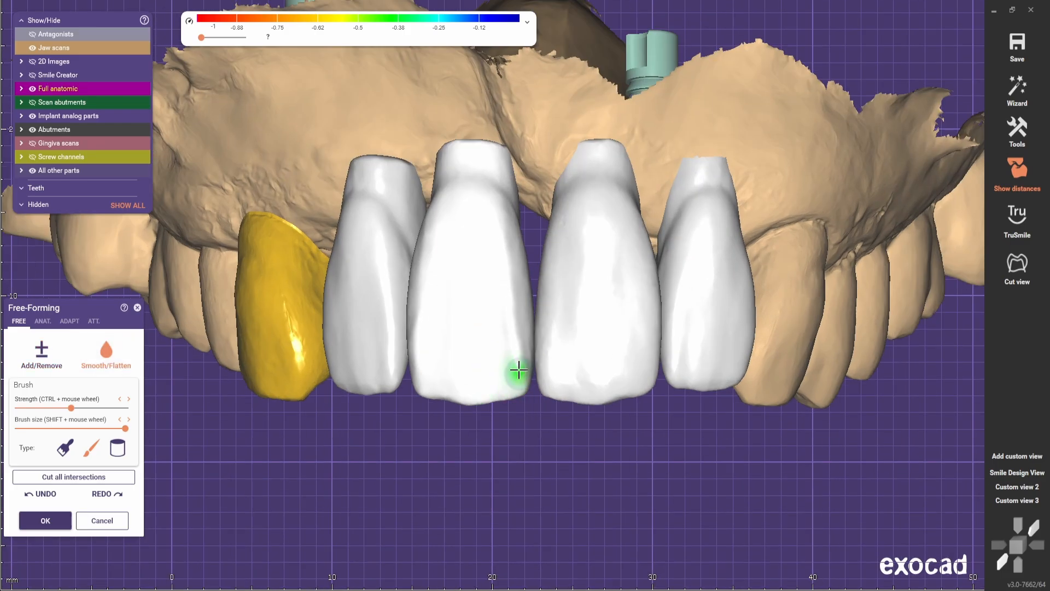
drag(518, 368, 520, 387)
Open Adjust Light to shade the tooth surfaces from another angle and move its window clear of the teeth.
click(1017, 132)
click(826, 246)
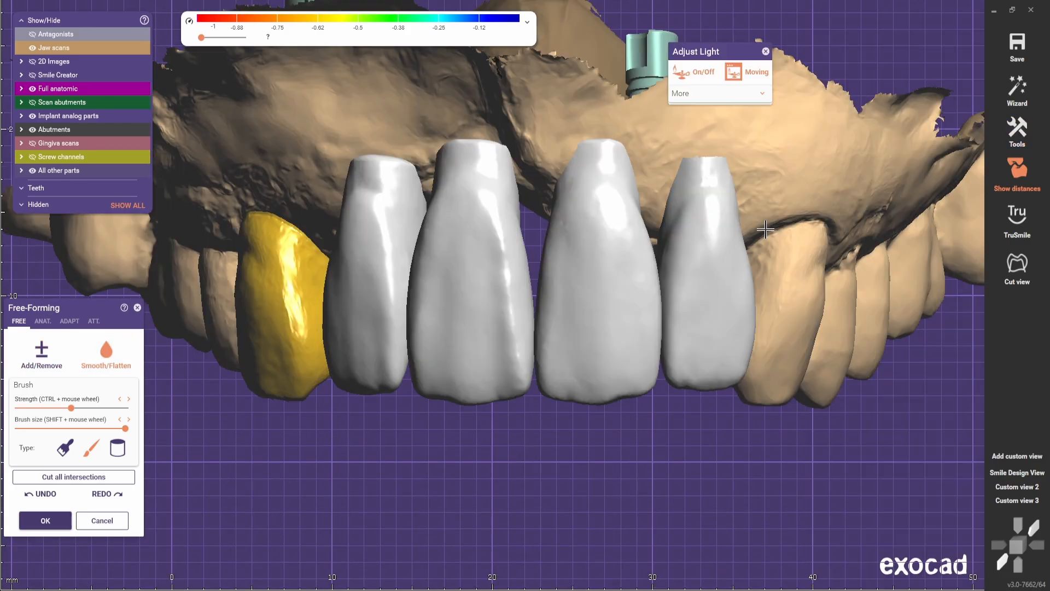
drag(717, 52, 601, 14)
scroll(625, 447, down, 2)
scroll(569, 451, up, 1)
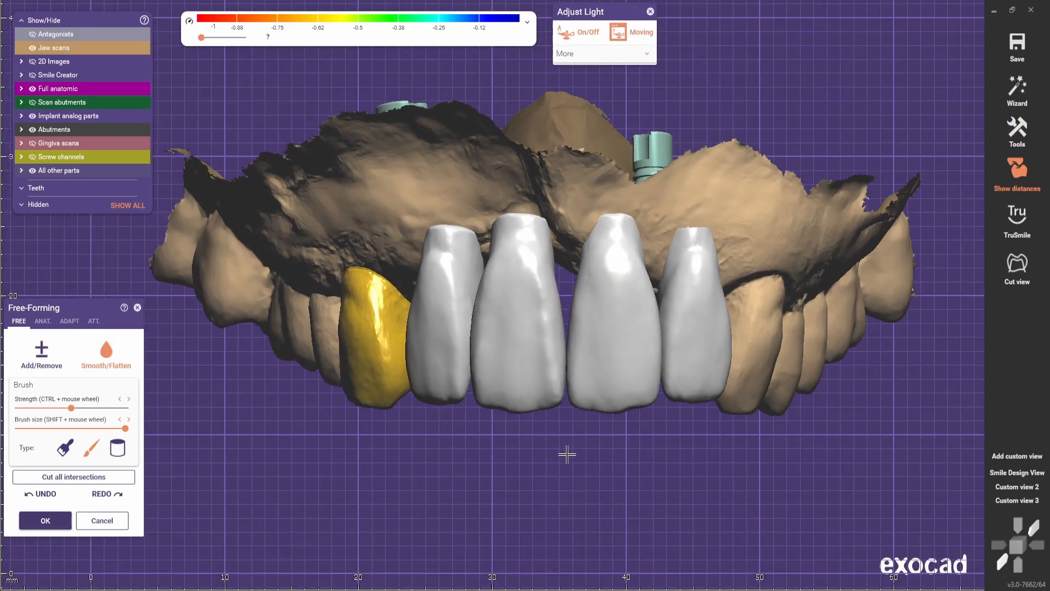
Refine the shapes of the upper incisors with the anatomic Tooth parts preset, checking their contours from several angles.
click(42, 321)
scroll(520, 391, up, 2)
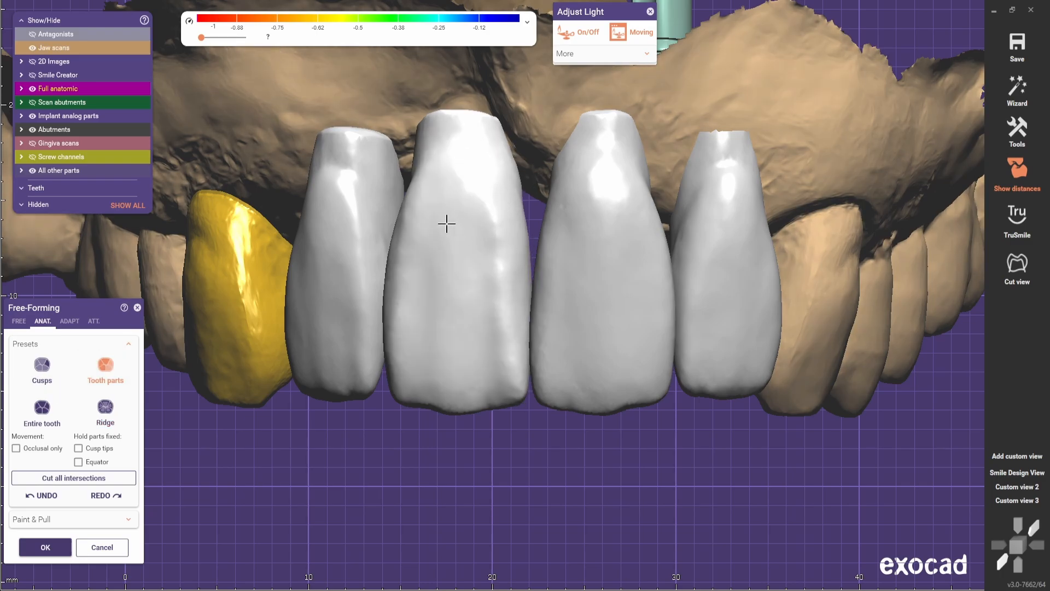
right_drag(447, 223, 493, 281)
scroll(504, 294, down, 2)
scroll(492, 328, up, 4)
scroll(530, 264, down, 2)
right_drag(562, 377, 514, 419)
right_drag(651, 236, 663, 274)
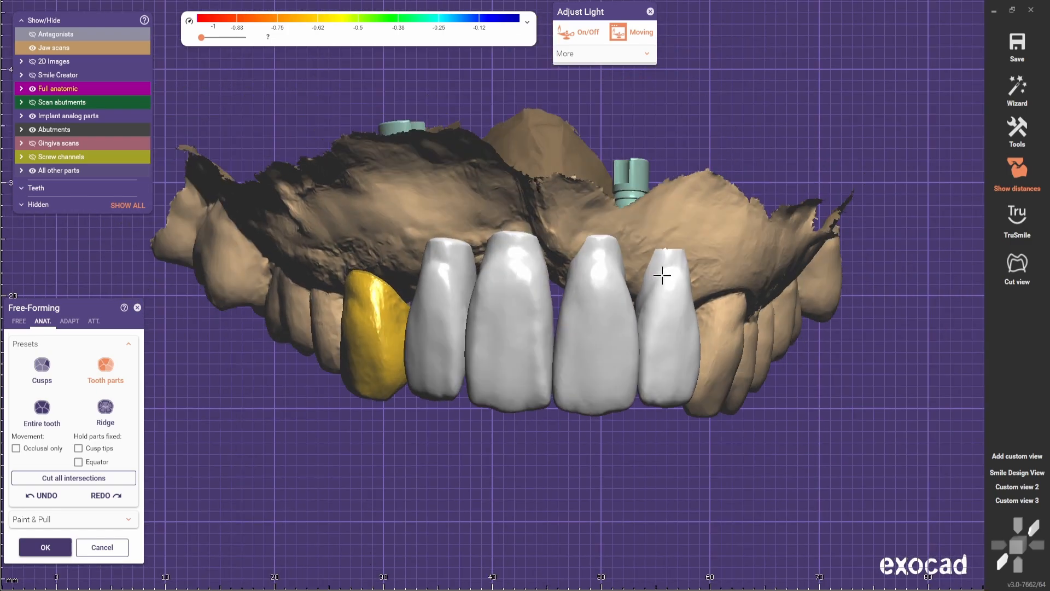
right_drag(643, 214, 574, 462)
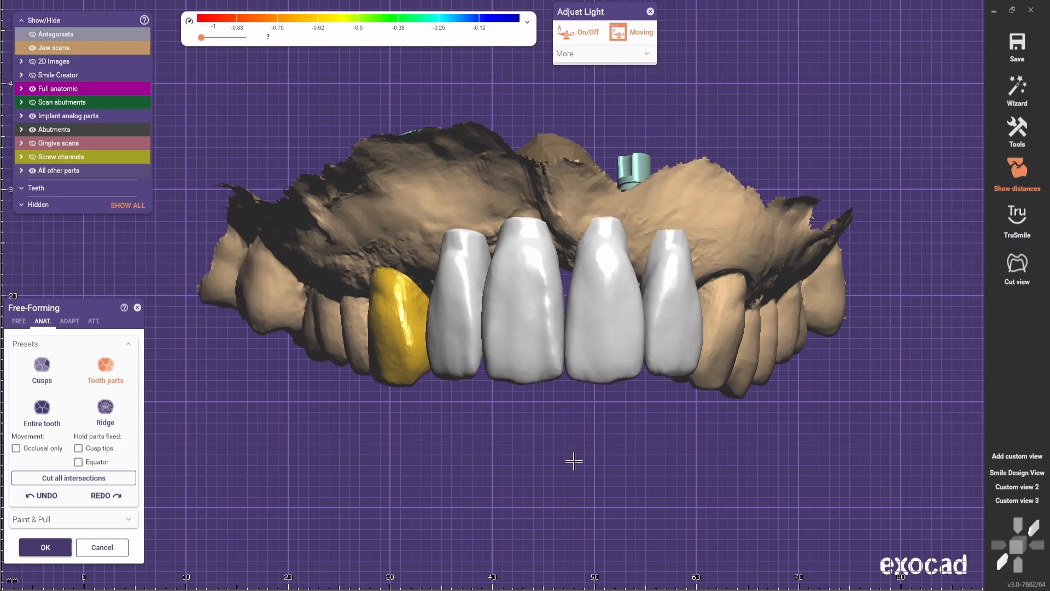
scroll(459, 445, up, 2)
Build up the labial contours of tooth 11 with Add/Remove, and blend them using Smooth/Flatten at a higher brush strength.
click(19, 320)
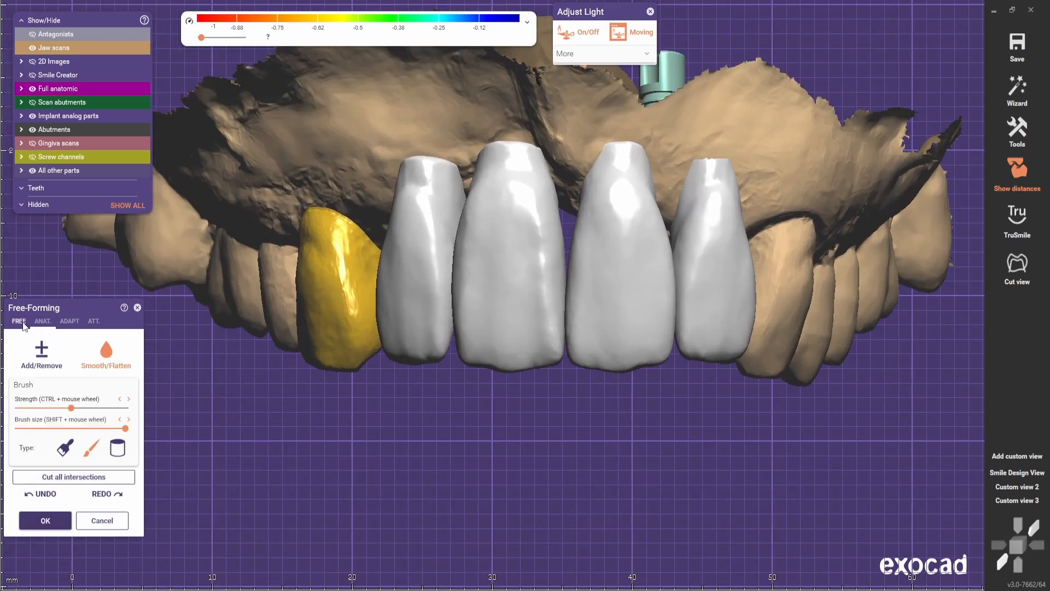
click(43, 362)
scroll(469, 333, up, 4)
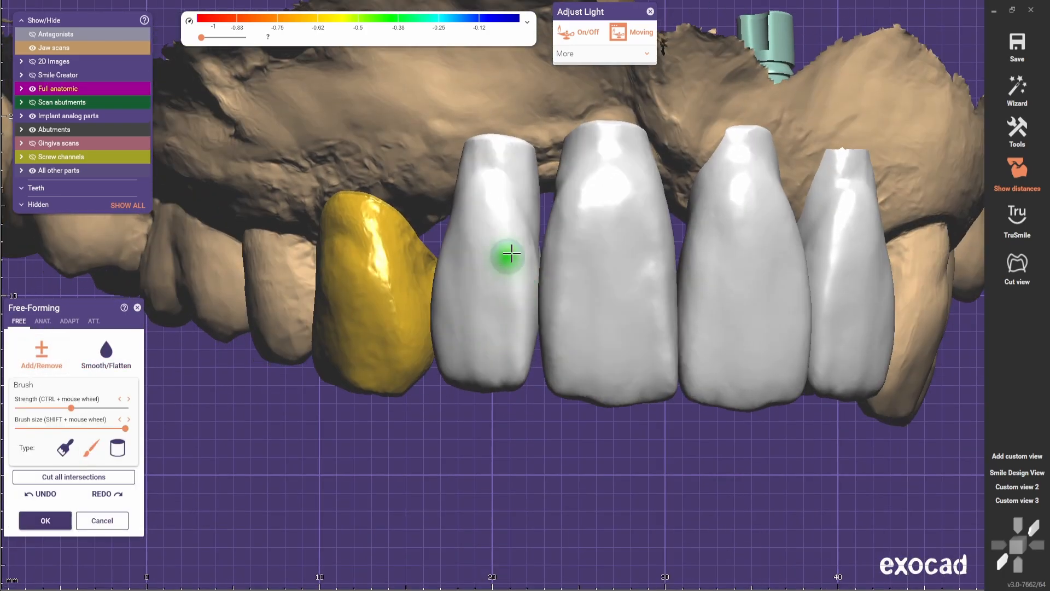
shift+scroll(545, 265, down, 2)
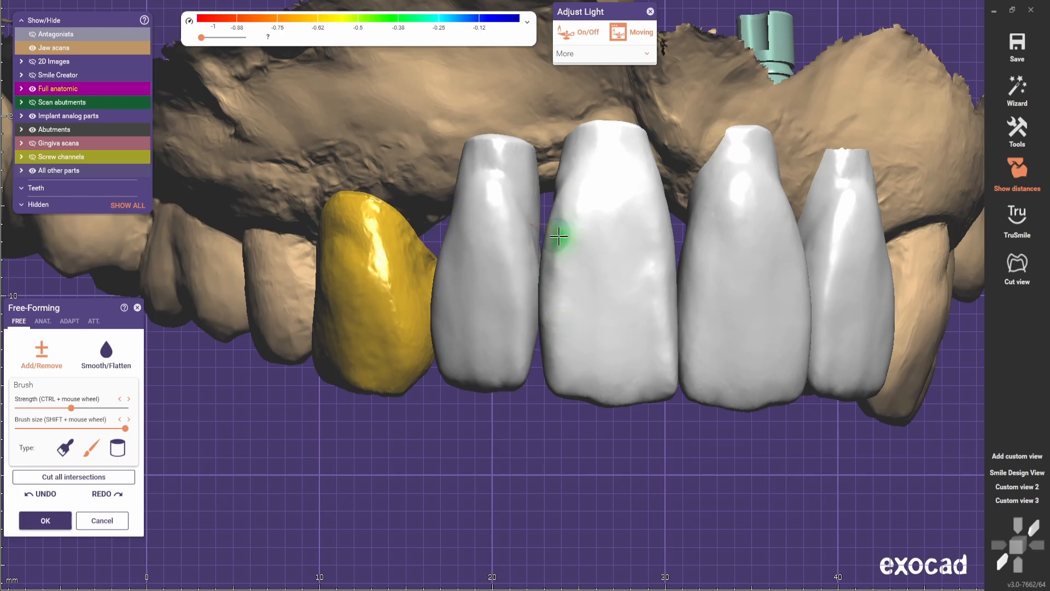
scroll(507, 305, down, 1)
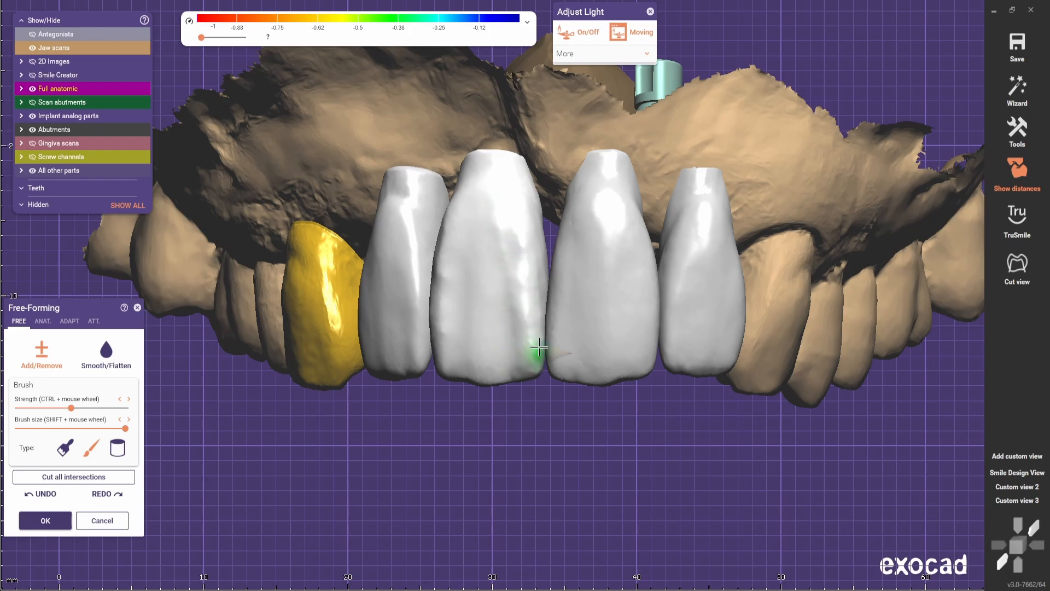
click(106, 354)
drag(511, 284, 533, 271)
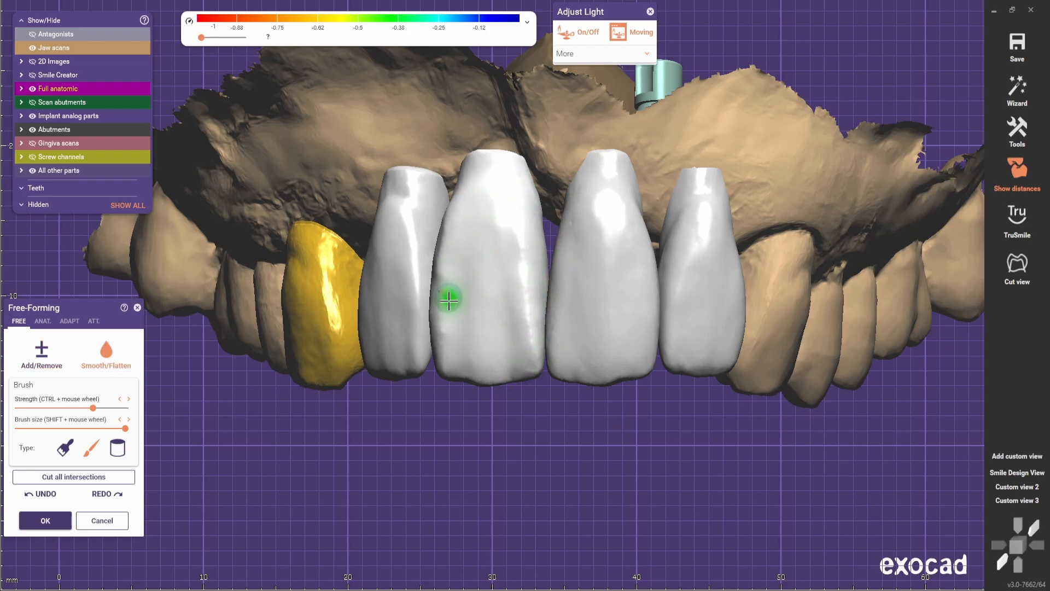
Smooth the distal labial surface of tooth 11 with Smooth/Flatten, and activate the anatomic Cusps preset.
drag(448, 301, 443, 382)
scroll(455, 400, down, 3)
right_drag(445, 401, 457, 399)
scroll(457, 399, up, 2)
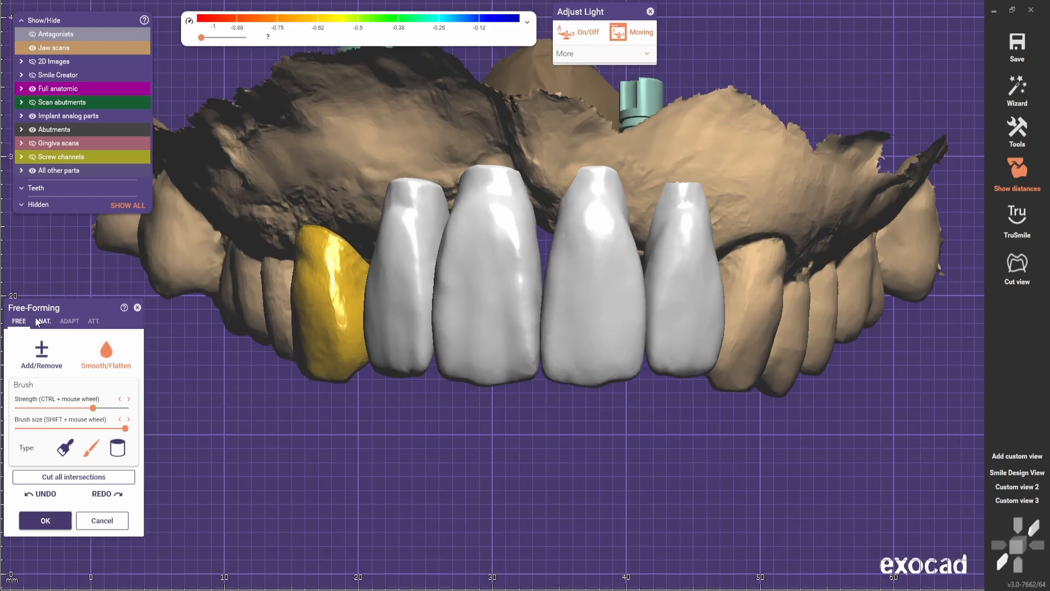
click(42, 321)
scroll(483, 422, up, 2)
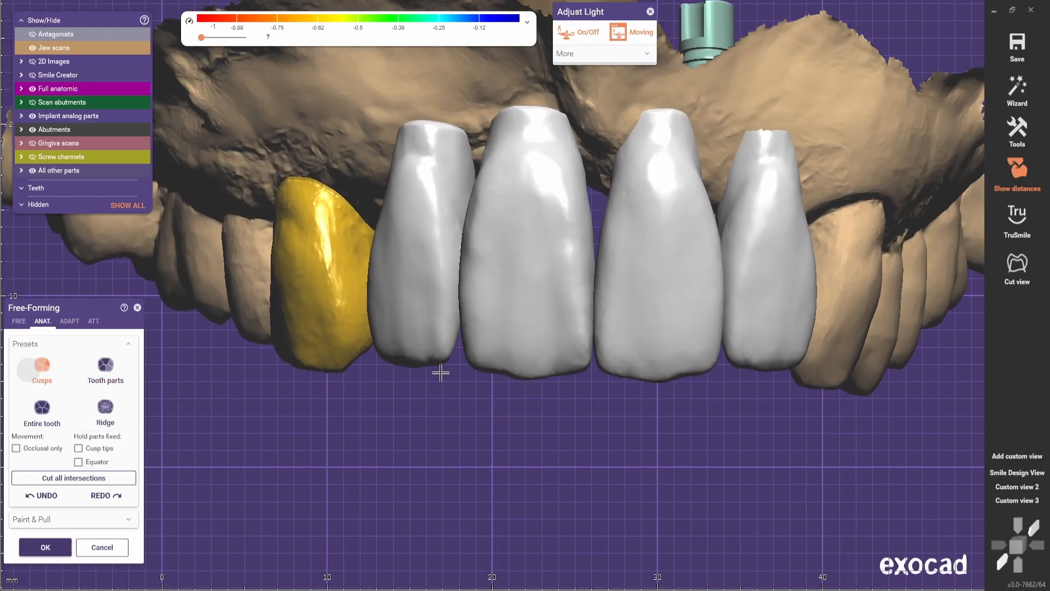
Even out the incisal edge of tooth 11 with Smooth/Flatten, using a much smaller brush of the first brush type.
click(19, 321)
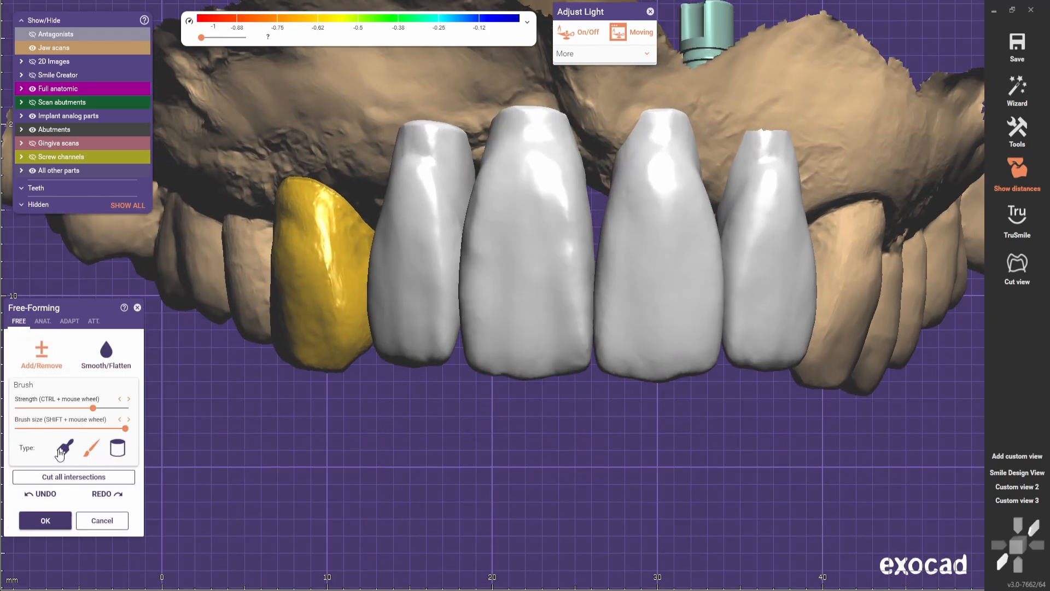
shift+scroll(541, 378, down, 5)
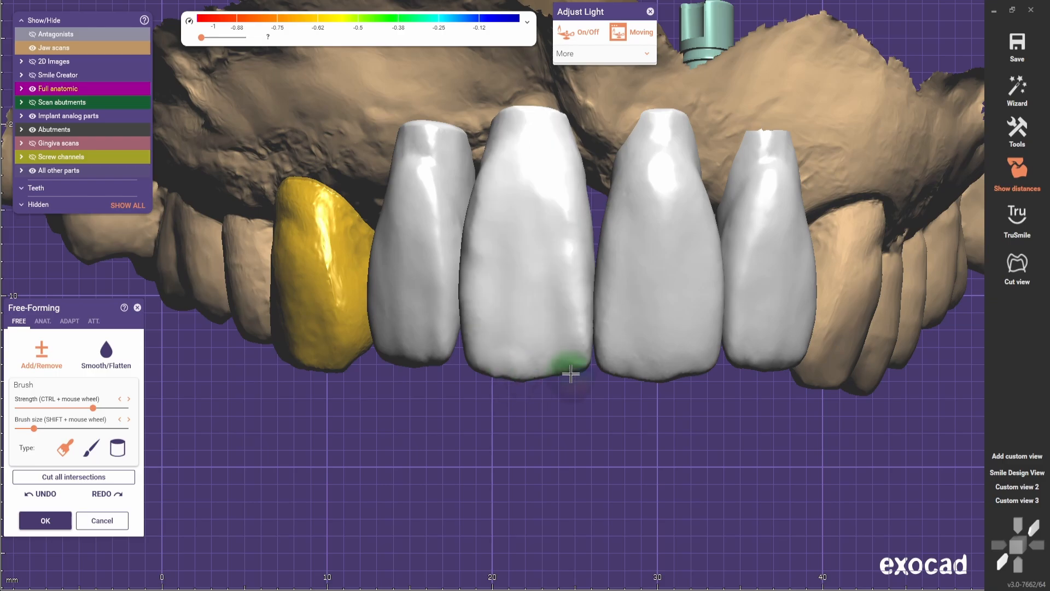
click(106, 354)
drag(563, 363, 482, 376)
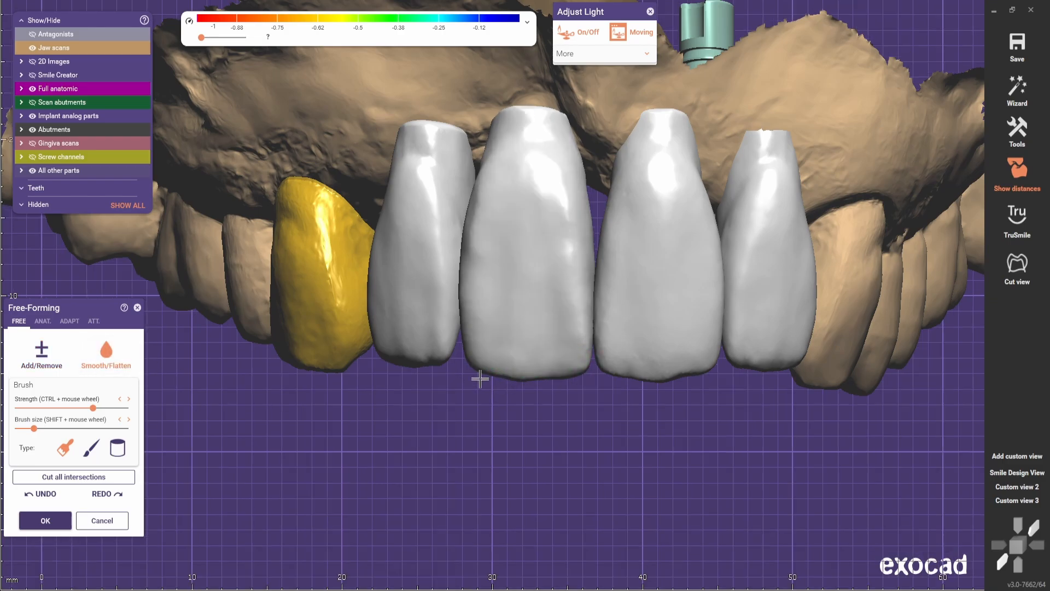
scroll(479, 378, down, 3)
Build up the mesial labial ridge of tooth 11 with Add/Remove, using the second brush type at reduced strength and a larger size.
click(41, 354)
right_drag(525, 426, 587, 428)
scroll(587, 429, up, 2)
scroll(530, 368, down, 3)
right_drag(537, 405, 450, 404)
scroll(450, 404, up, 3)
click(91, 448)
scroll(549, 286, up, 1)
shift+scroll(548, 287, up, 5)
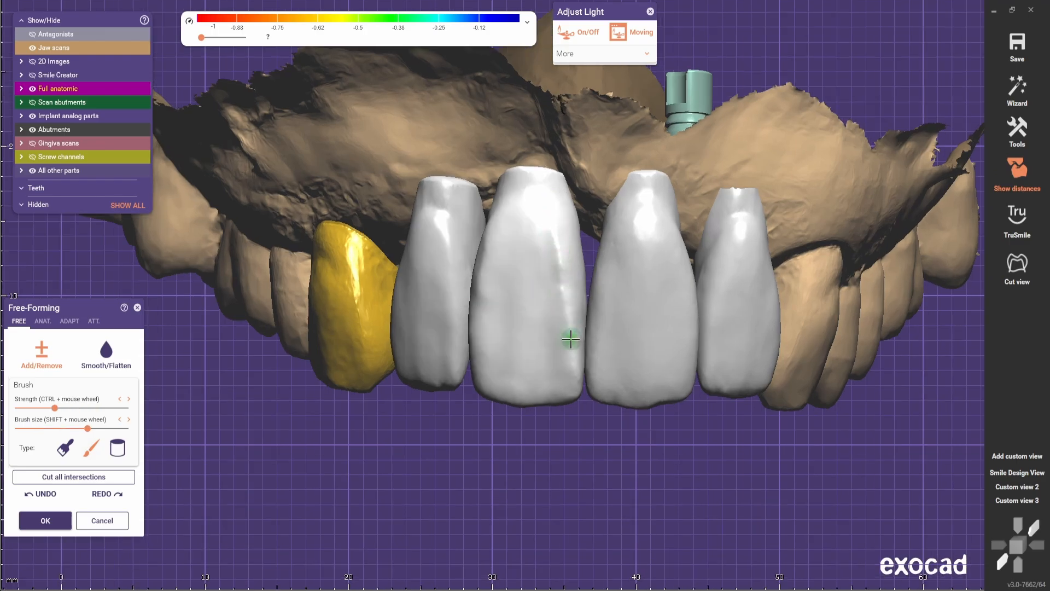
Build up the distal labial ridge of tooth 11 with Add/Remove, checking the contour from both sides.
right_drag(570, 435, 596, 419)
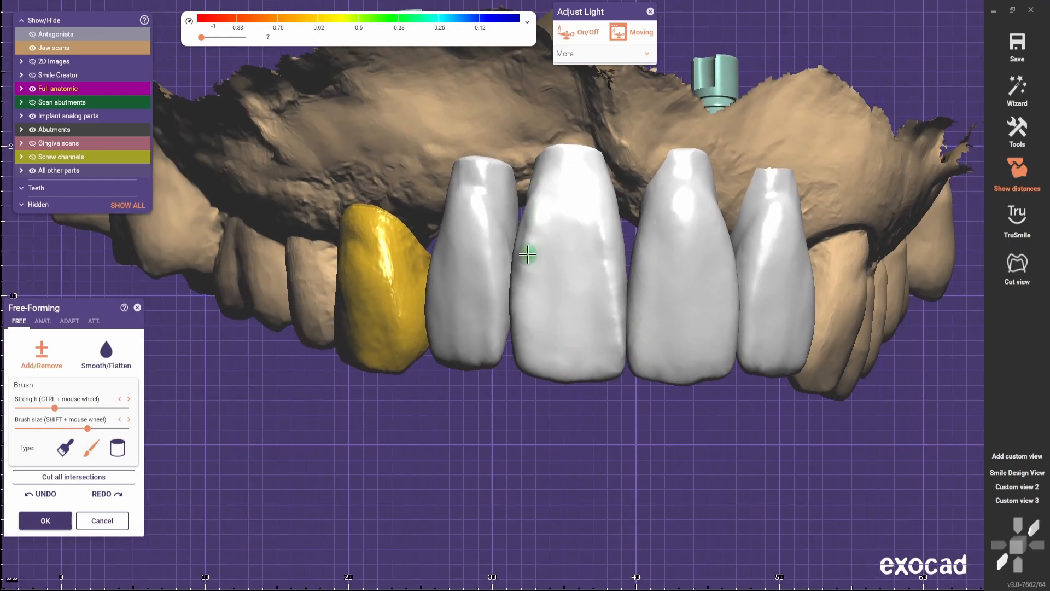
right_drag(515, 324, 508, 345)
scroll(508, 344, down, 3)
scroll(508, 344, up, 3)
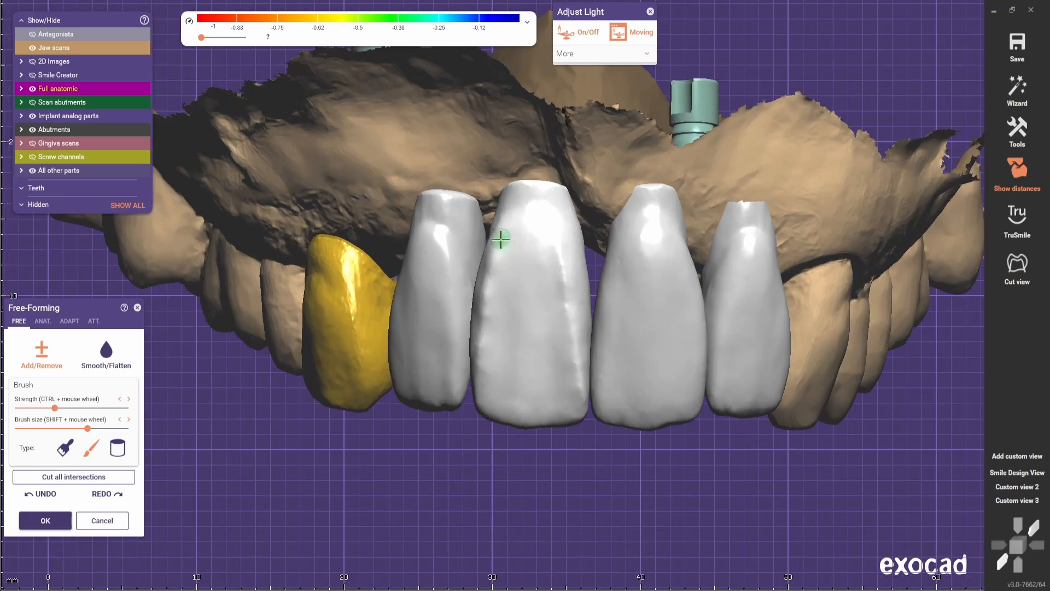
mouse_move(579, 261)
right_down()
mouse_move(537, 300)
mouse_move(499, 235)
mouse_move(586, 283)
mouse_move(628, 249)
right_up()
shift+scroll(561, 313, up, 2)
scroll(500, 234, down, 2)
scroll(549, 258, up, 2)
Carve a curved step across the cervical area of tooth 11 with Add/Remove, varying the brush strength and enlarging the brush.
scroll(629, 249, up, 3)
drag(651, 236, 578, 273)
scroll(555, 293, down, 2)
mouse_move(579, 274)
right_down()
mouse_move(555, 293)
mouse_move(580, 305)
right_up()
shift+scroll(579, 304, down, 1)
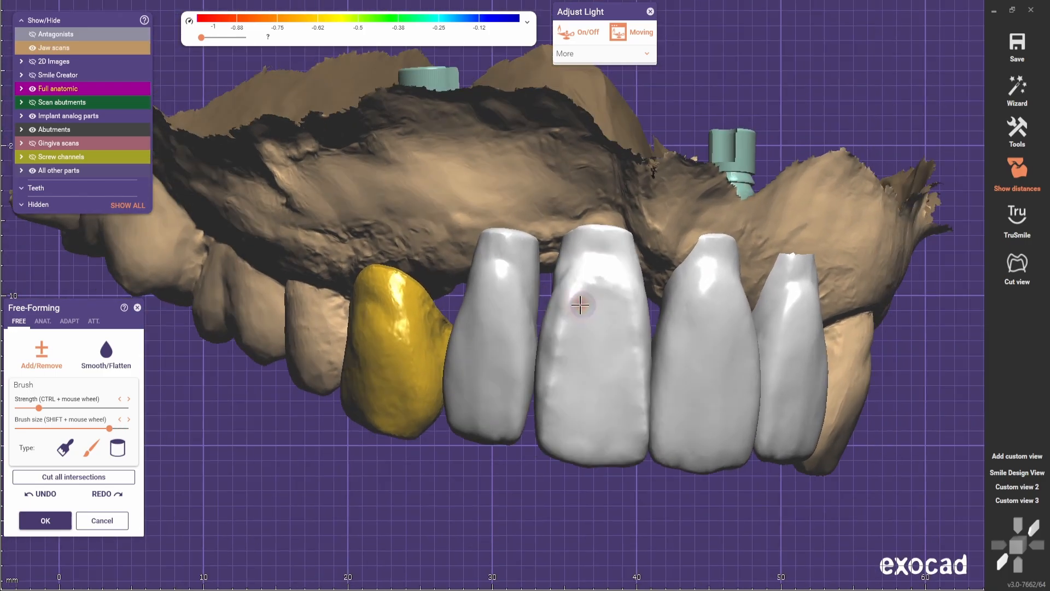
drag(586, 260, 651, 269)
scroll(452, 265, down, 2)
mouse_move(650, 269)
right_down()
mouse_move(452, 265)
mouse_move(422, 219)
right_up()
scroll(422, 219, up, 2)
drag(422, 219, 415, 235)
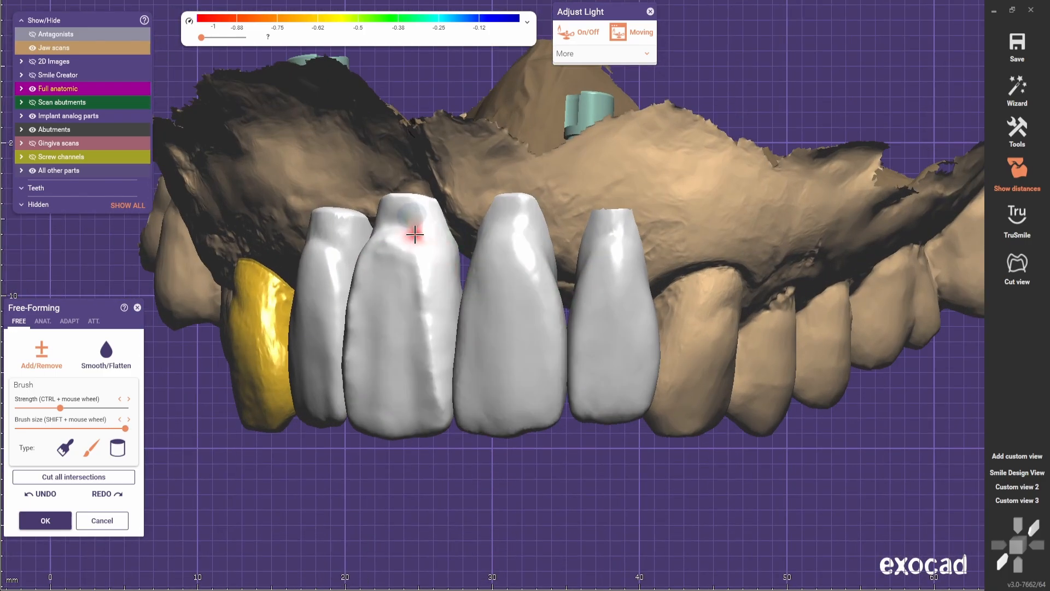
scroll(520, 302, down, 2)
right_drag(465, 268, 553, 298)
scroll(570, 319, up, 2)
scroll(552, 298, up, 1)
Blend the carved cervical area of tooth 11 with Smooth/Flatten.
key(ctrl)
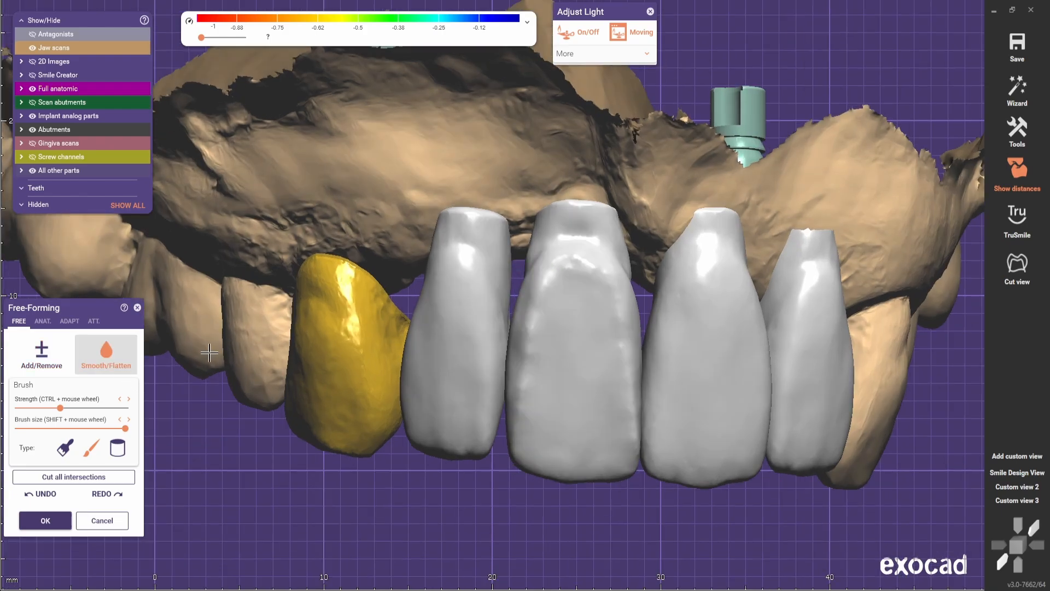
drag(545, 226, 590, 214)
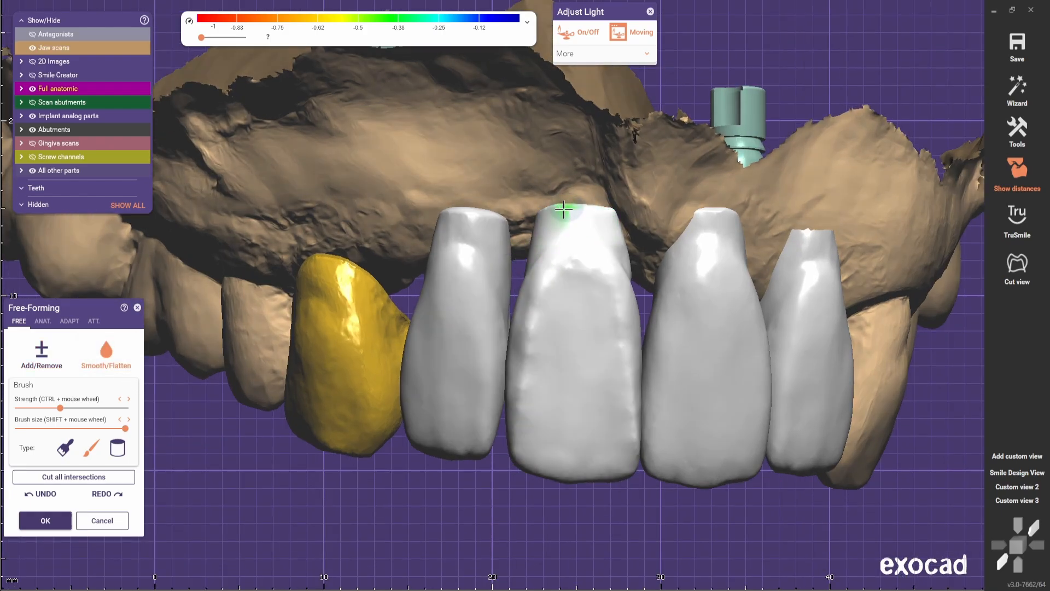
mouse_move(607, 217)
right_down()
mouse_move(602, 271)
mouse_move(526, 268)
right_up()
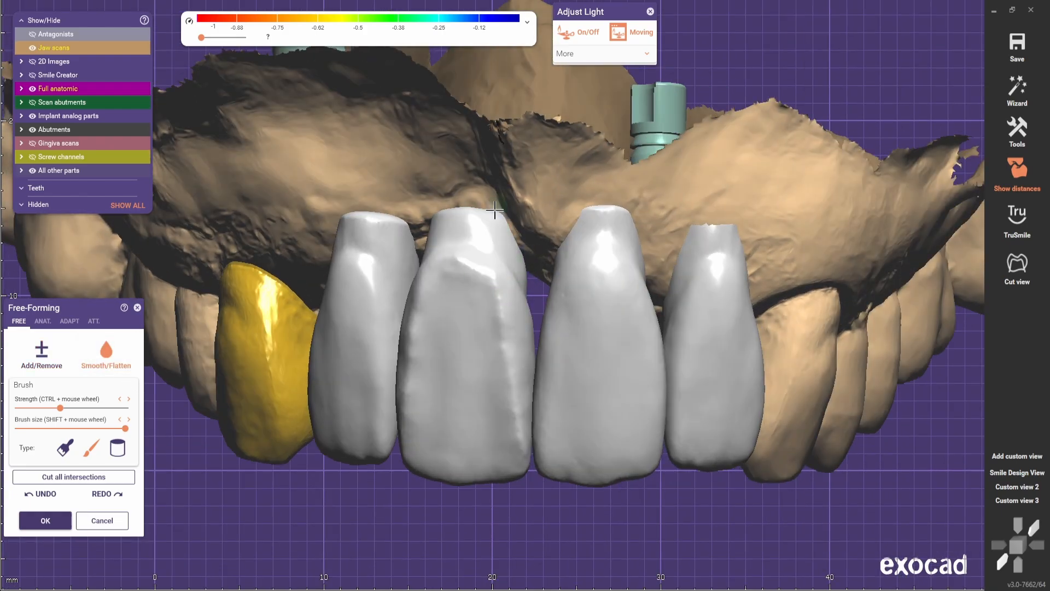
scroll(471, 344, down, 3)
right_drag(437, 217, 528, 274)
scroll(518, 328, down, 1)
scroll(528, 271, up, 2)
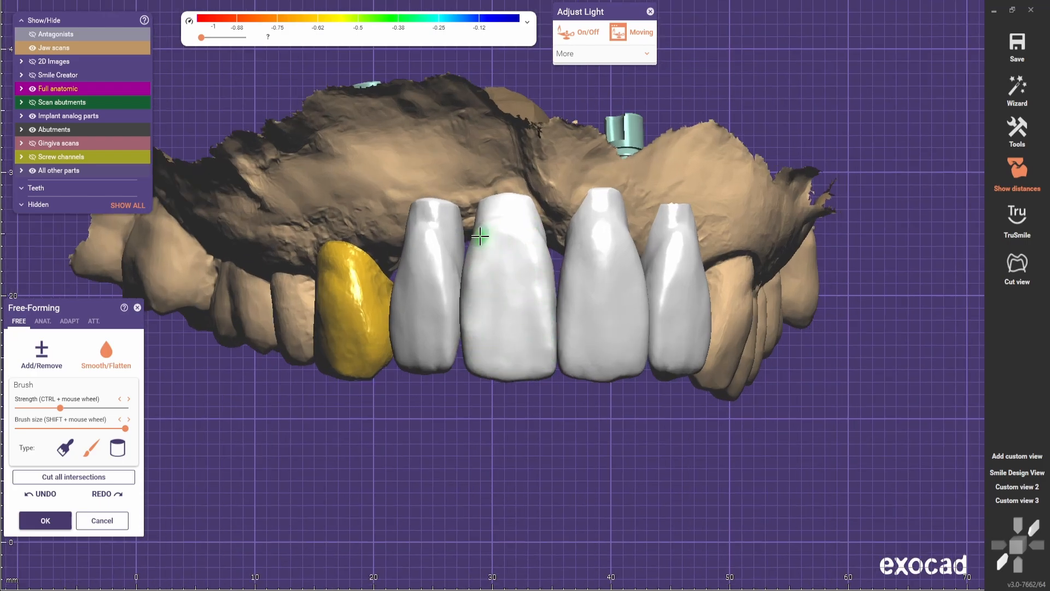
Contour the distal incisal area of tooth 11 with Add/Remove using the first brush type, and smooth its labial surface.
click(47, 359)
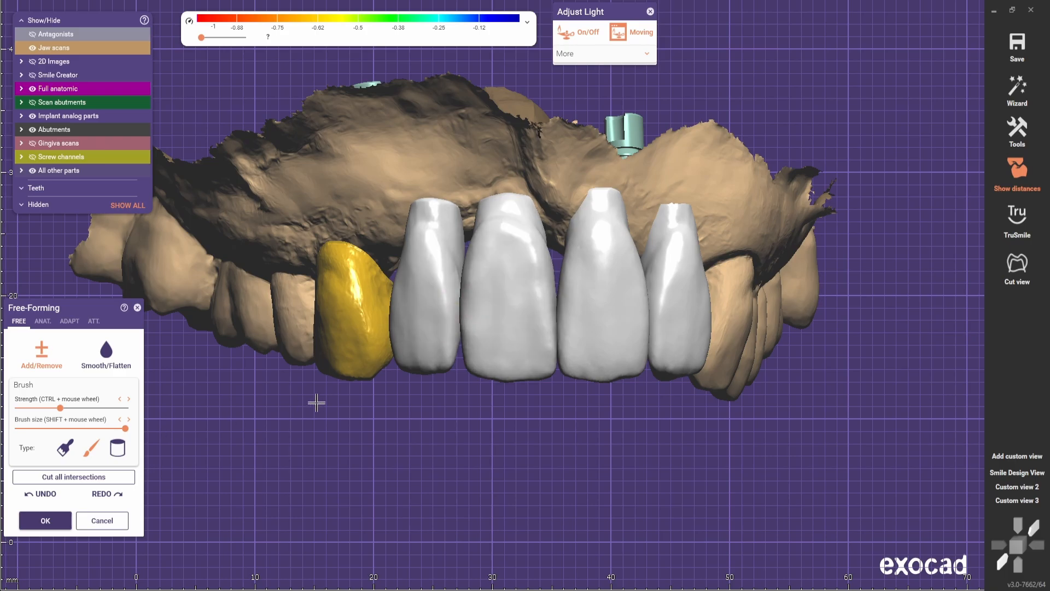
shift+scroll(489, 301, down, 5)
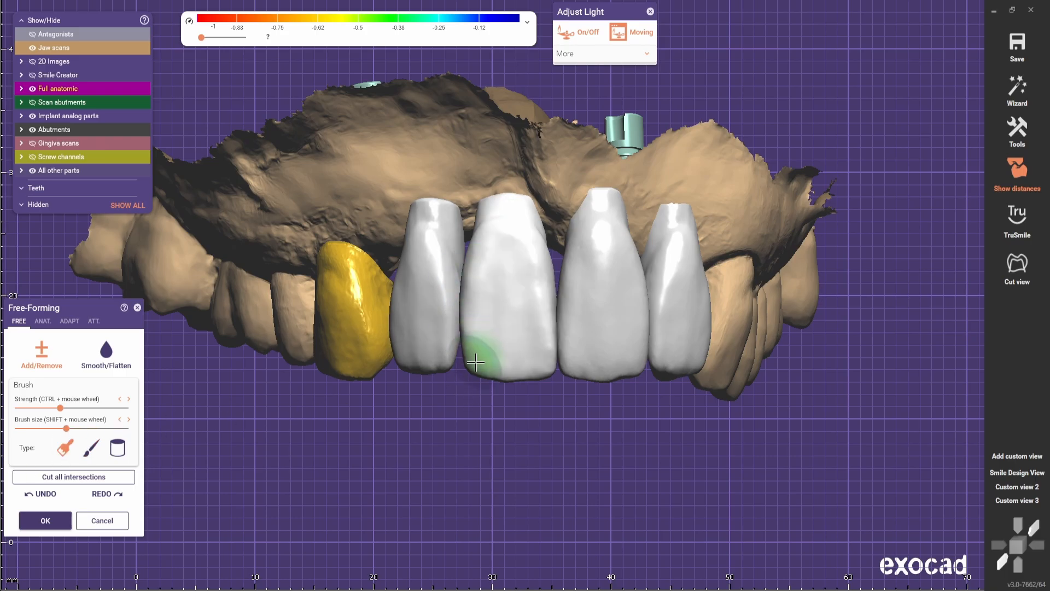
scroll(474, 326, down, 1)
right_drag(473, 326, 438, 423)
click(106, 355)
scroll(399, 319, up, 2)
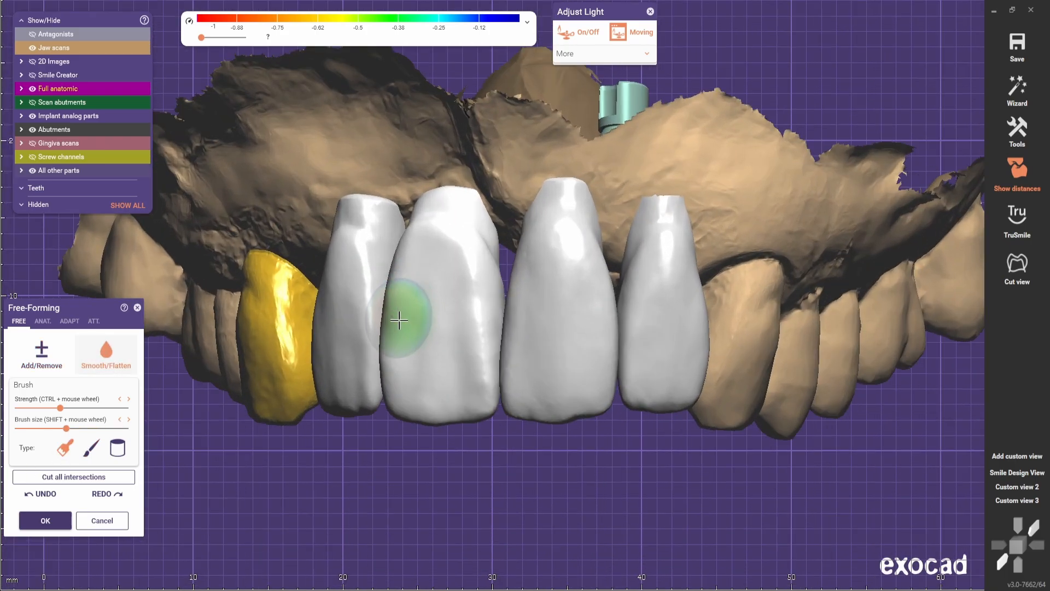
scroll(357, 379, down, 2)
Recall Custom view 2 and carve vertical developmental grooves into the labial surface of tooth 11 with Add/Remove and the second brush type.
click(1032, 499)
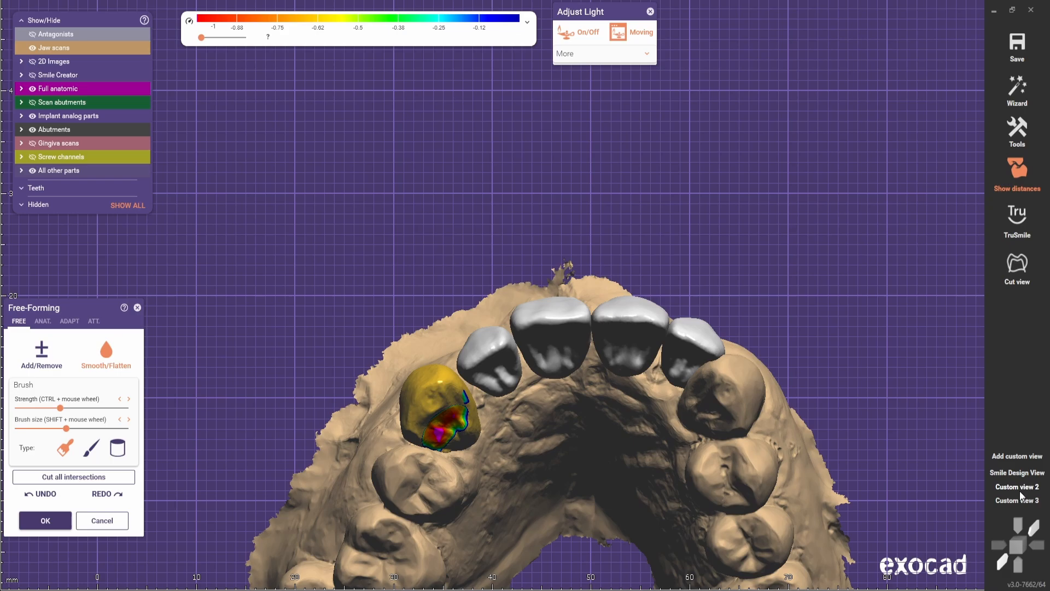
click(1016, 486)
click(41, 352)
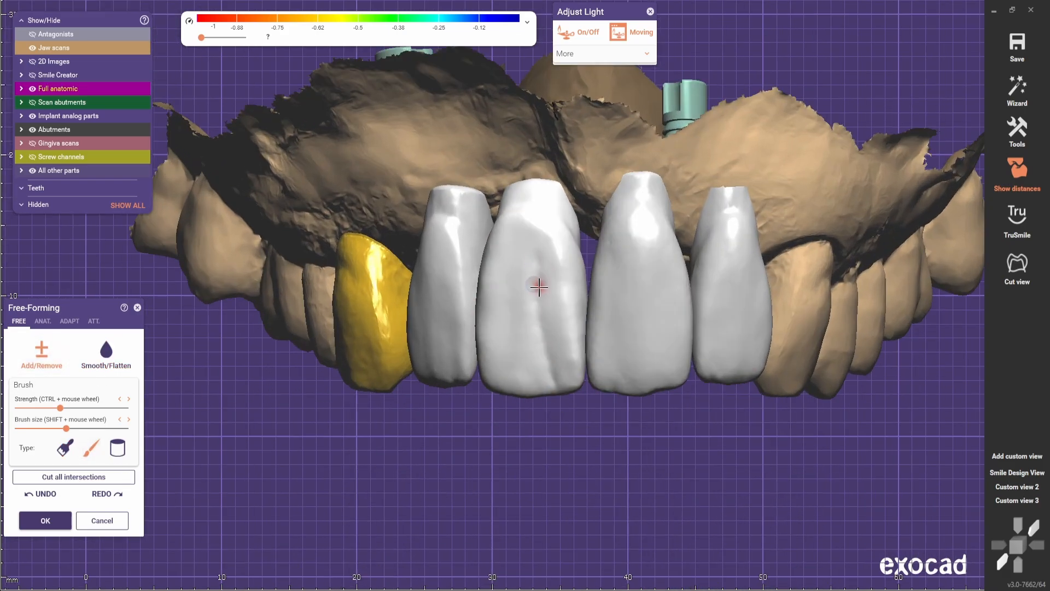
shift+drag(554, 358, 563, 409)
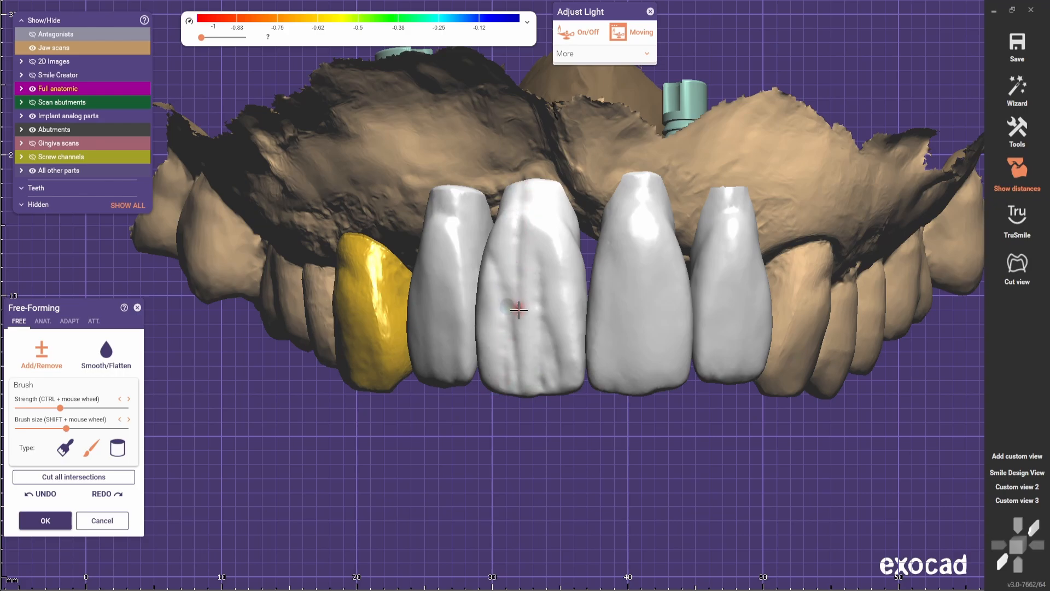
Add horizontal texture to the cervical third of tooth 11 with Add/Remove, reducing the strength and trying the cylinder brush type.
right_drag(515, 230, 531, 238)
scroll(525, 233, down, 4)
scroll(531, 238, up, 4)
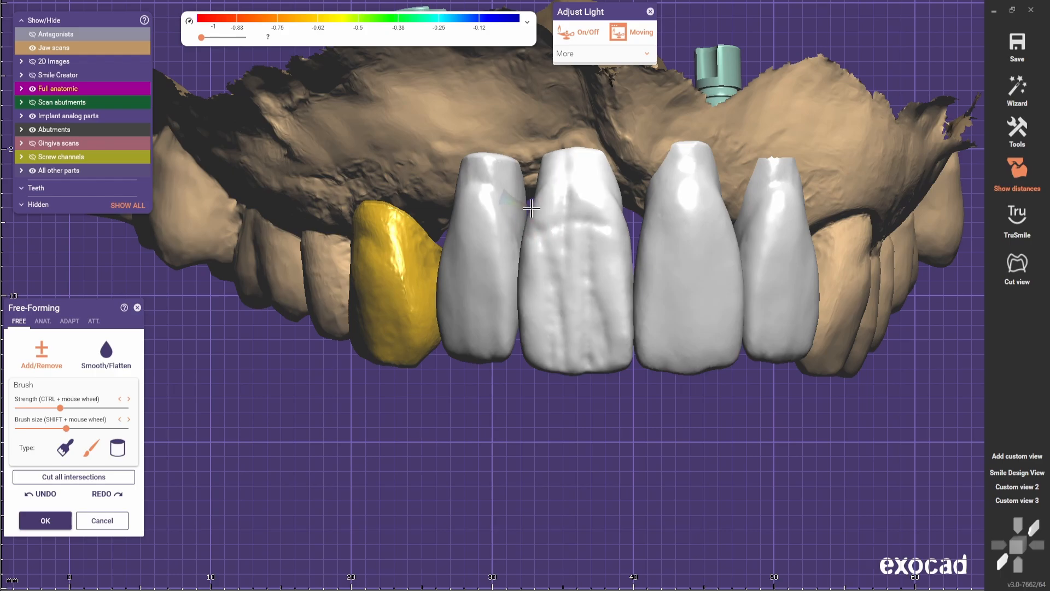
ctrl+scroll(621, 270, down, 1)
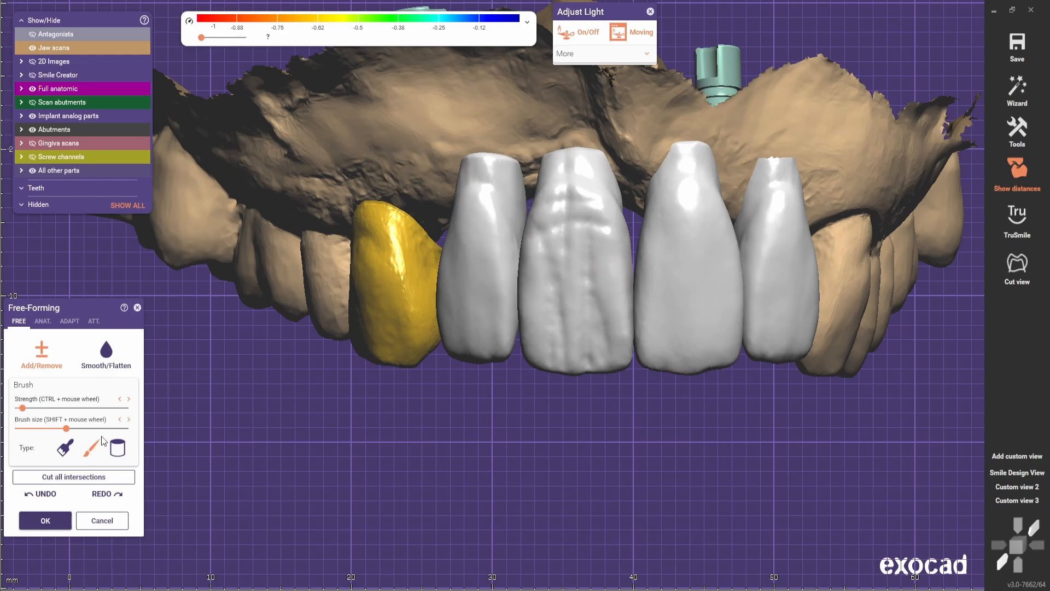
click(117, 447)
shift+scroll(561, 281, up, 1)
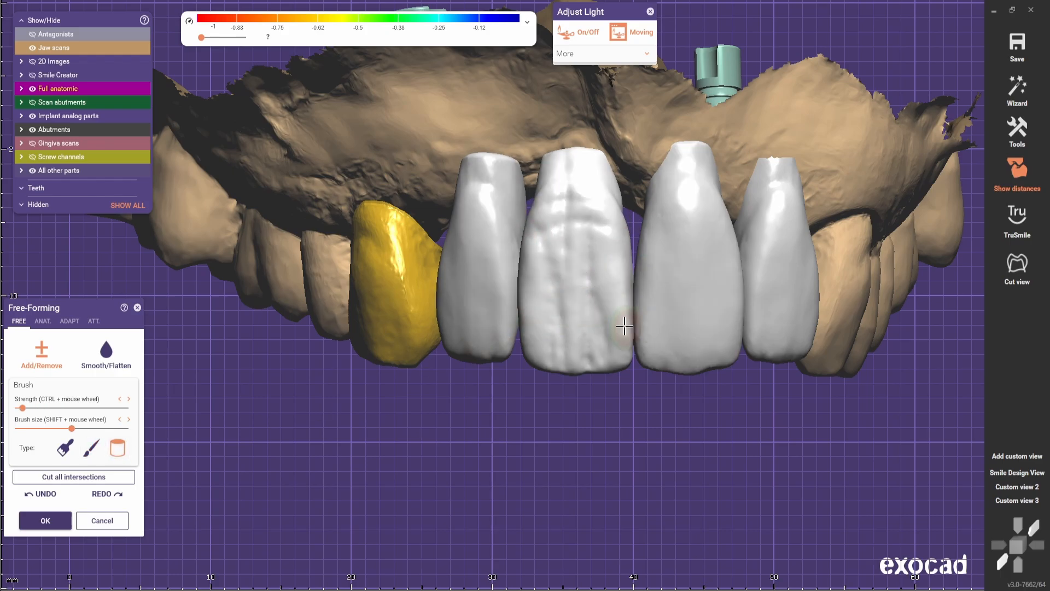
ctrl+scroll(542, 283, up, 1)
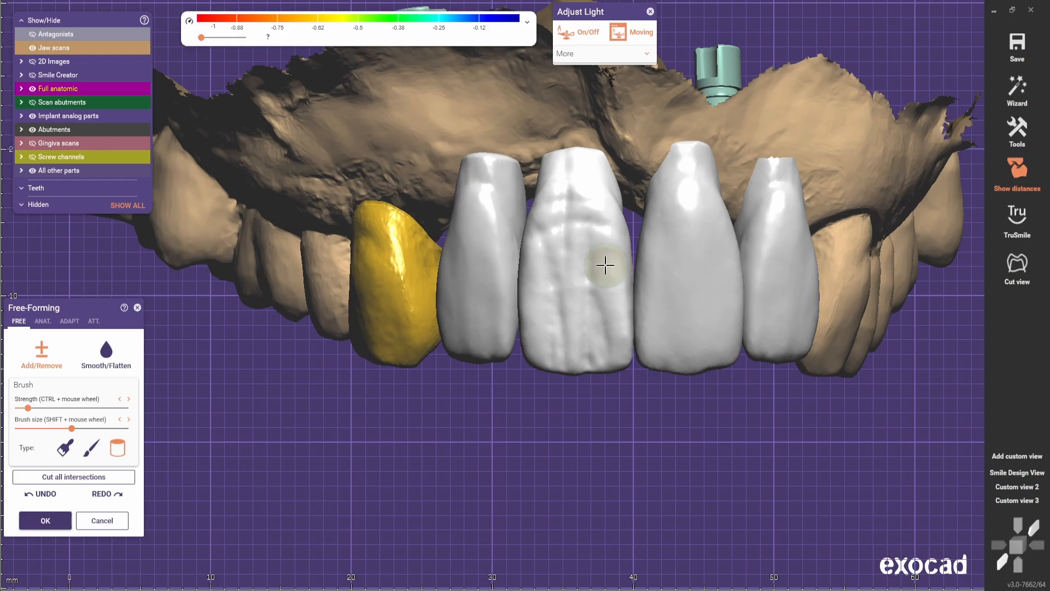
Soften the labial texture of tooth 11 with a large, low-strength Smooth/Flatten brush.
click(104, 358)
click(65, 448)
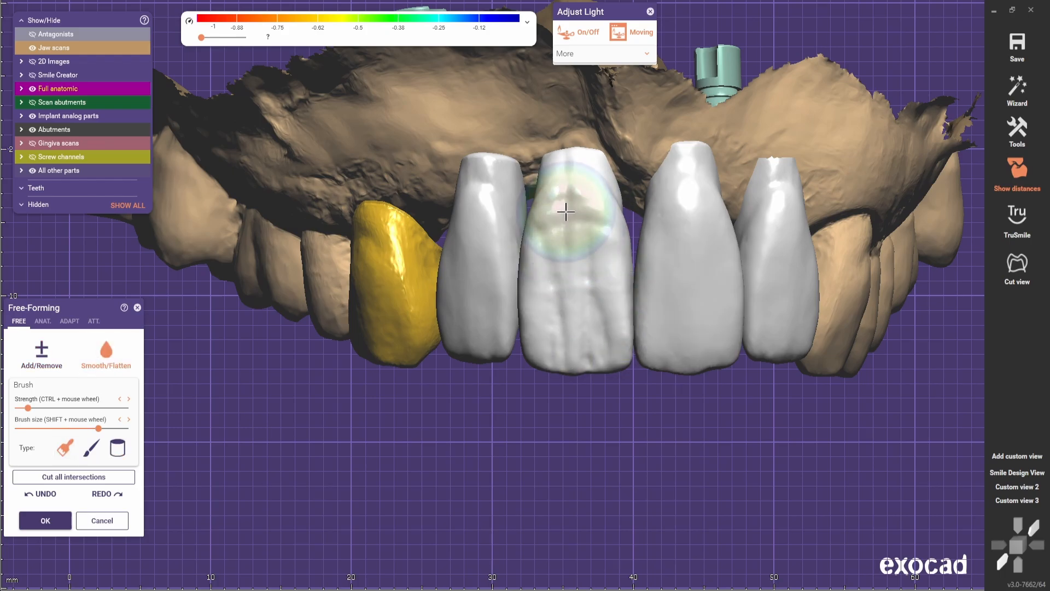
click(42, 321)
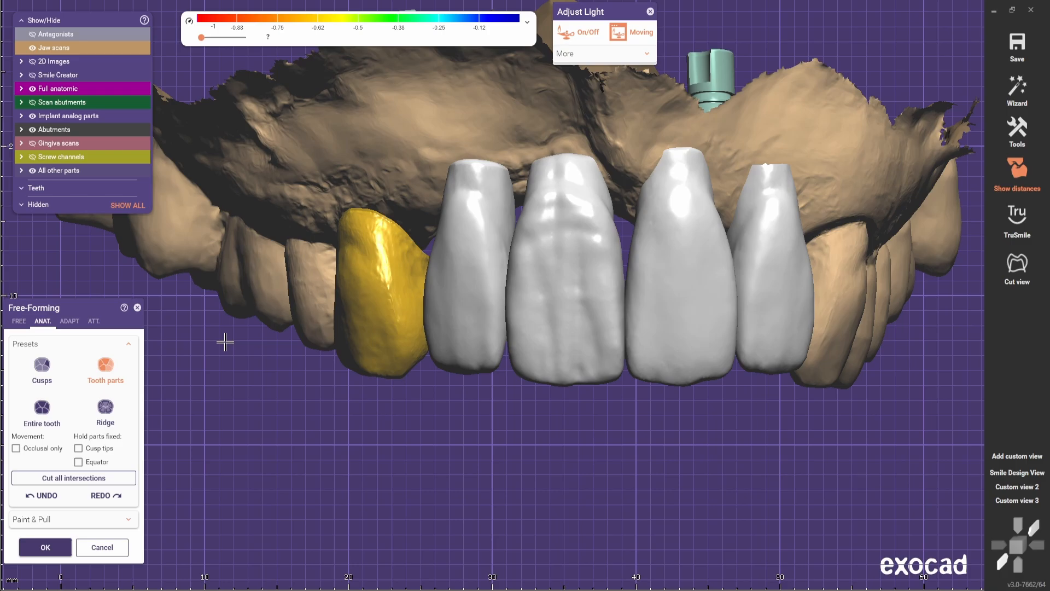
click(18, 321)
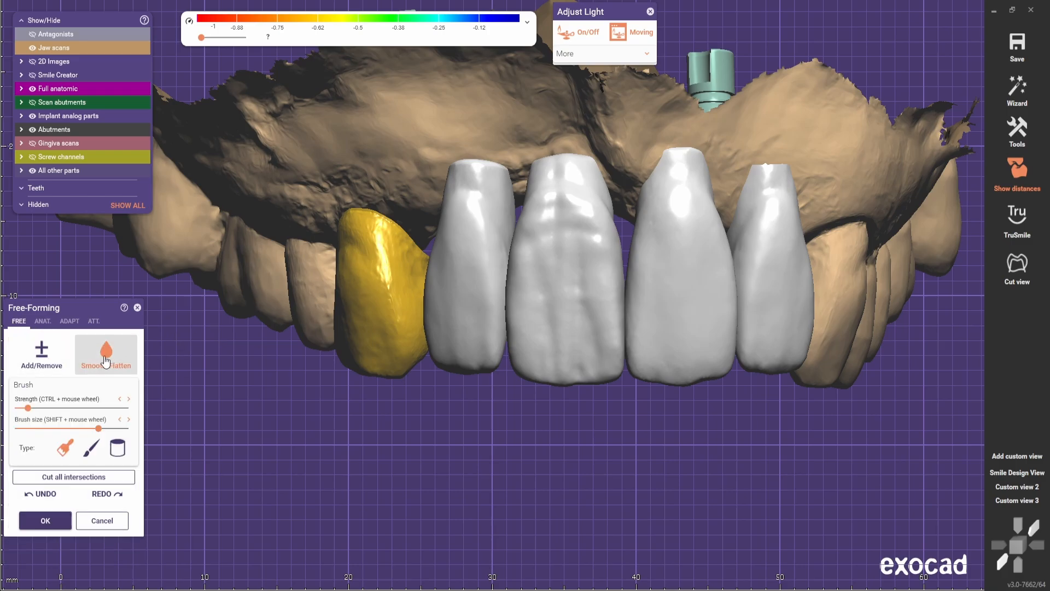
scroll(553, 275, down, 3)
mouse_move(553, 275)
right_down()
mouse_move(579, 333)
mouse_move(506, 300)
right_up()
scroll(507, 300, up, 2)
Refine the contours of tooth 11 with the anatomic Ridge preset, checking the shape from several angles.
click(45, 323)
click(105, 408)
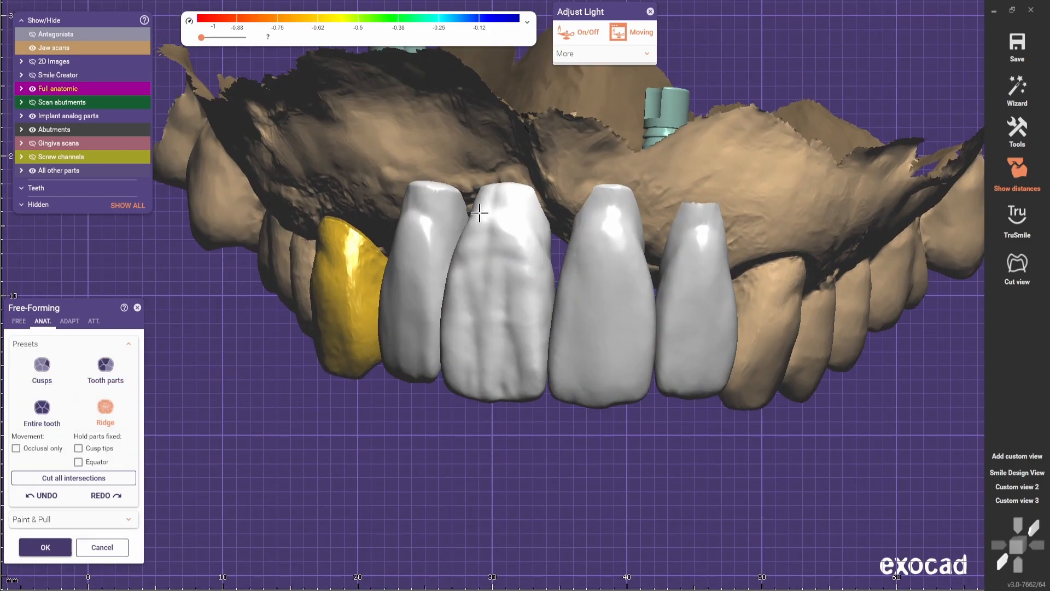
right_drag(479, 212, 572, 256)
scroll(572, 256, down, 1)
scroll(572, 255, up, 3)
scroll(640, 352, down, 3)
scroll(572, 359, up, 1)
right_drag(558, 353, 618, 393)
scroll(628, 370, down, 2)
scroll(619, 393, up, 3)
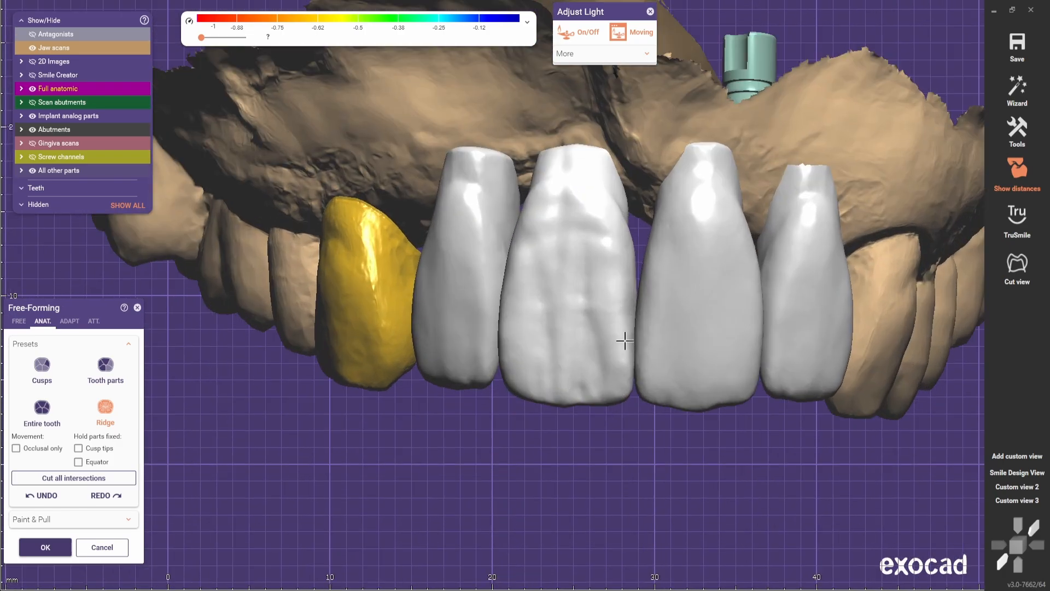
scroll(628, 258, down, 2)
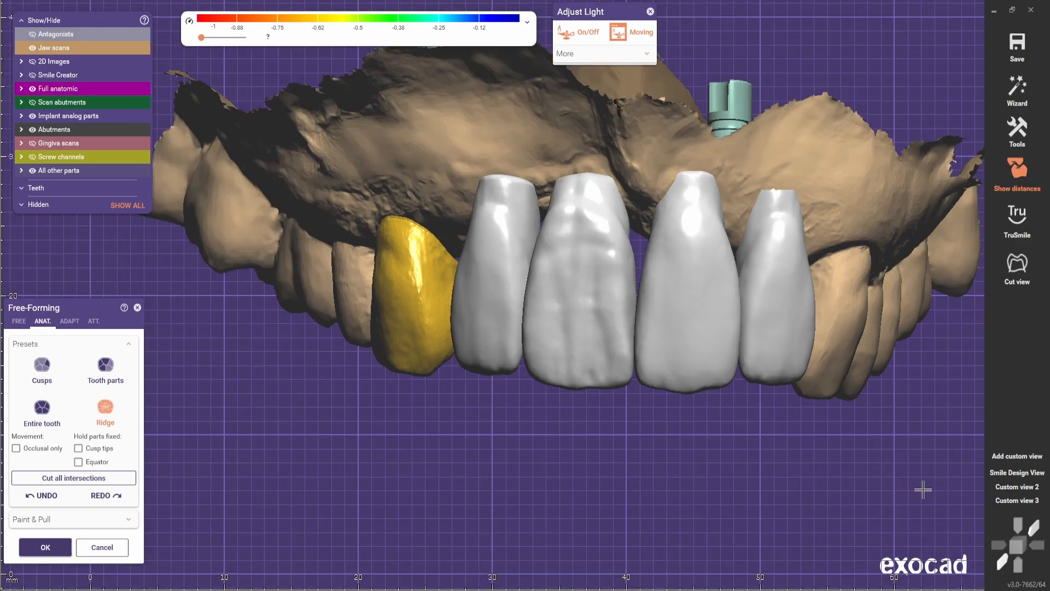
Recall Custom view 2 and go over the labial surfaces of the central incisors with Smooth/Flatten.
click(1007, 489)
scroll(666, 433, up, 1)
right_drag(628, 464, 629, 476)
scroll(629, 476, up, 1)
click(19, 321)
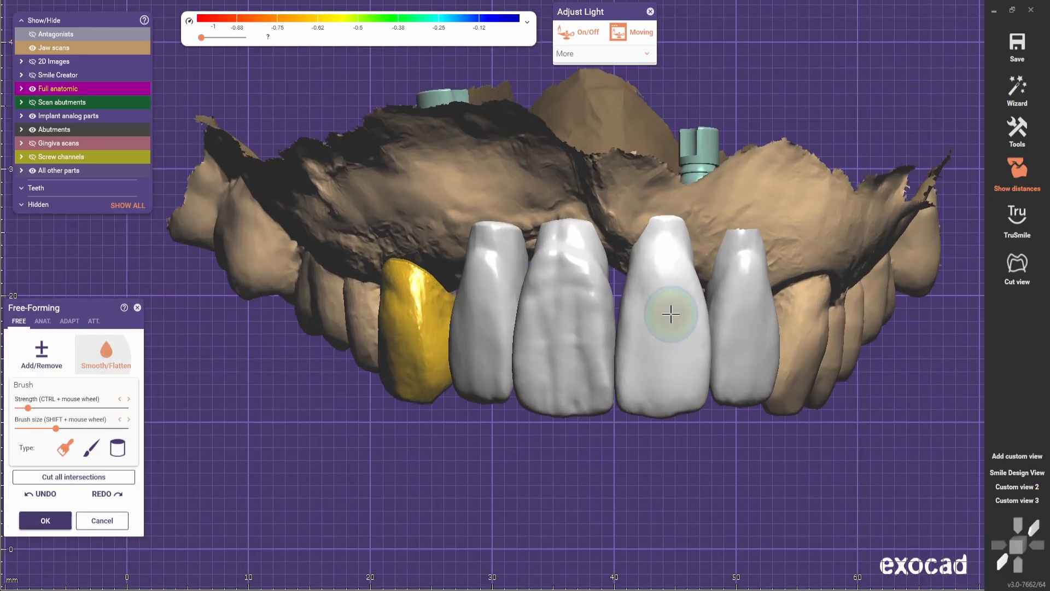
scroll(675, 316, up, 1)
scroll(529, 438, down, 2)
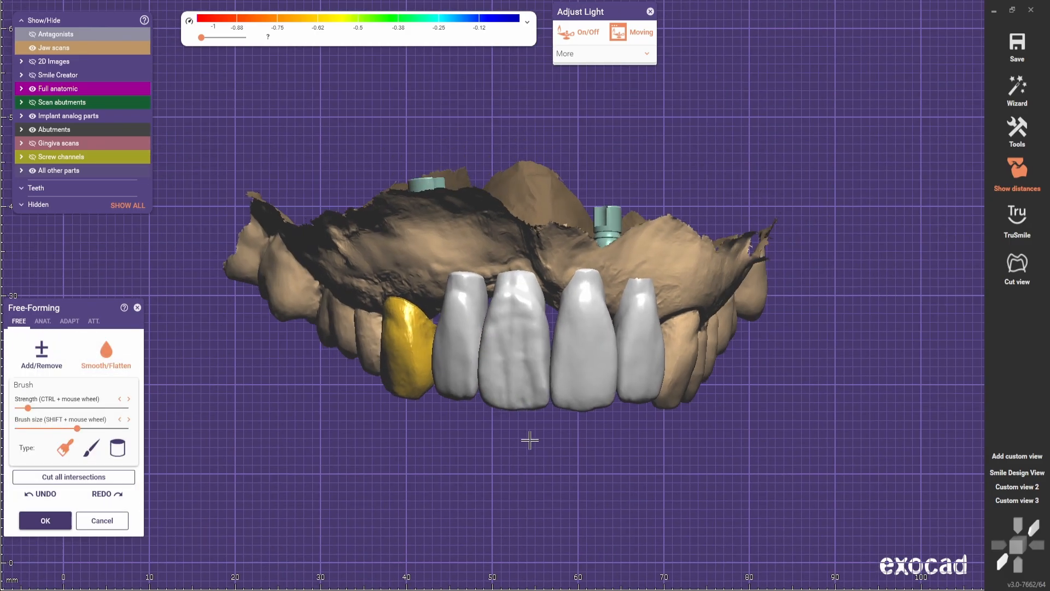
Refine the outline of tooth 12 with the anatomic Cusps preset in Free-Forming.
right_drag(529, 438, 485, 462)
scroll(485, 462, up, 1)
click(60, 366)
scroll(399, 338, up, 2)
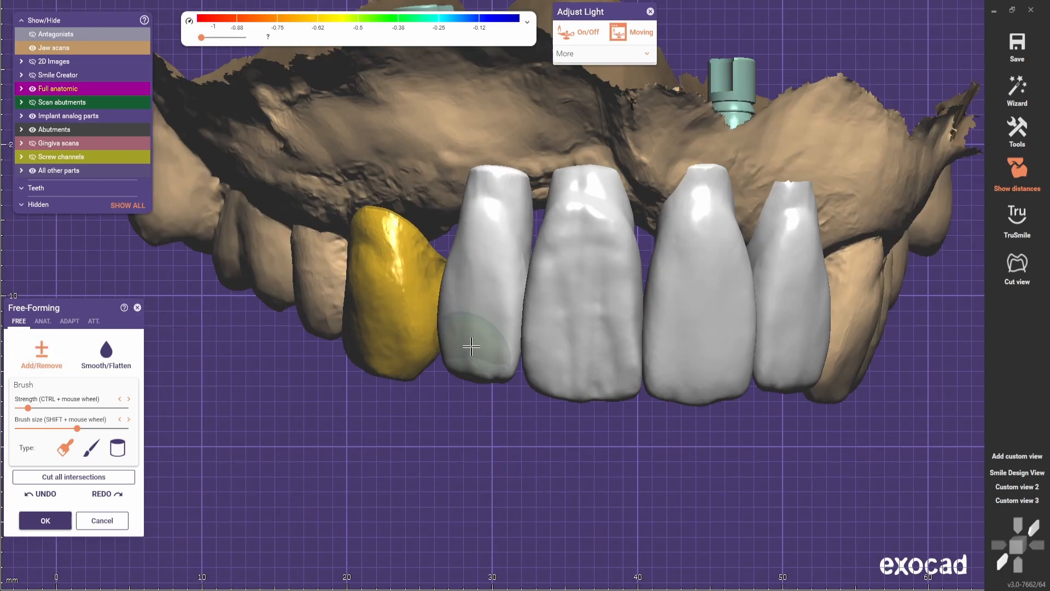
click(44, 321)
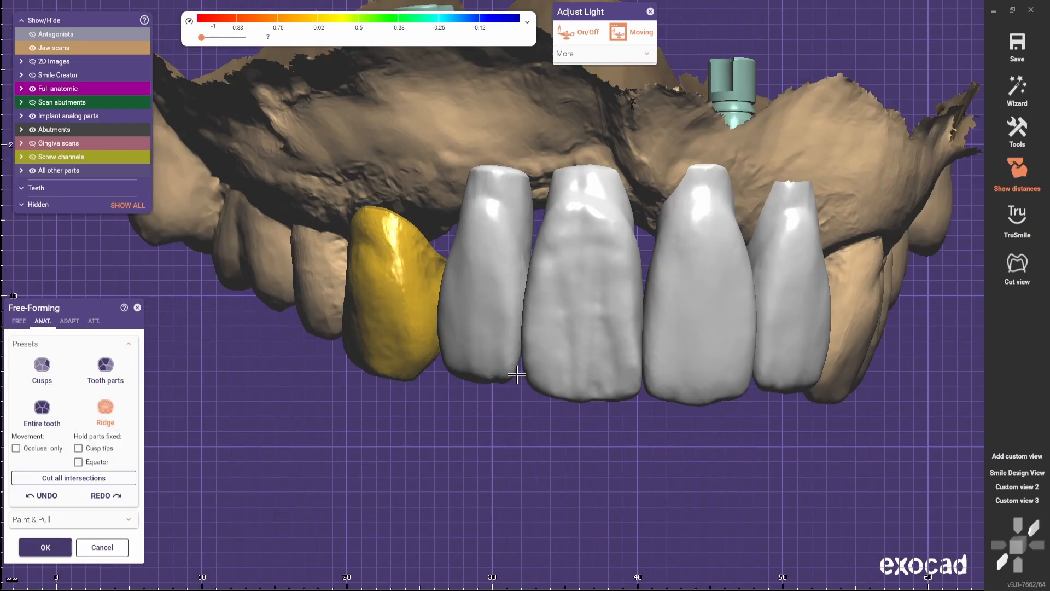
click(52, 370)
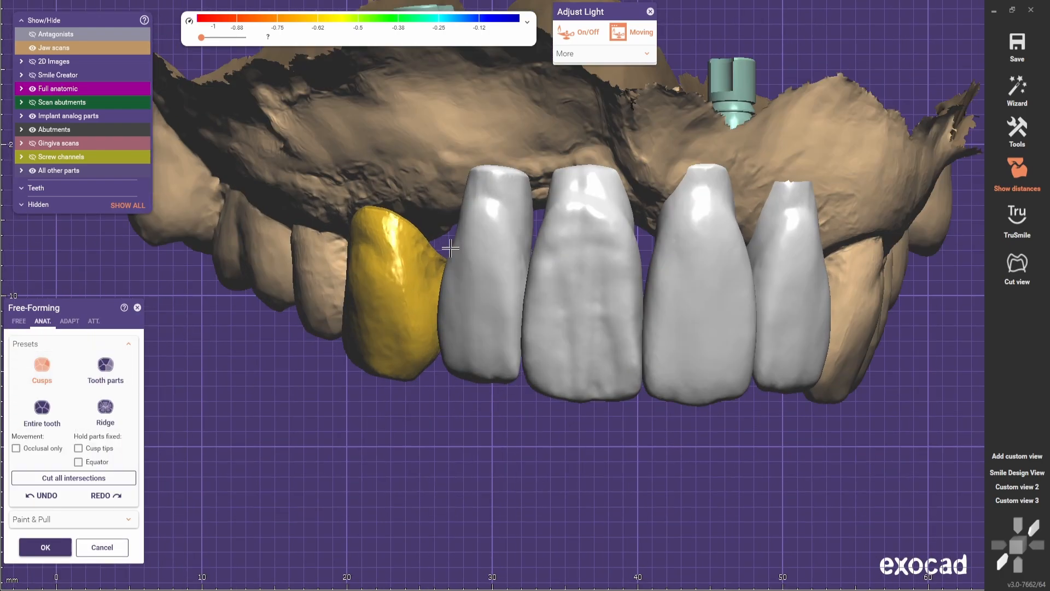
Adjust the shape of tooth 12 with the anatomic Tooth parts preset, checking it from the side and front.
click(102, 372)
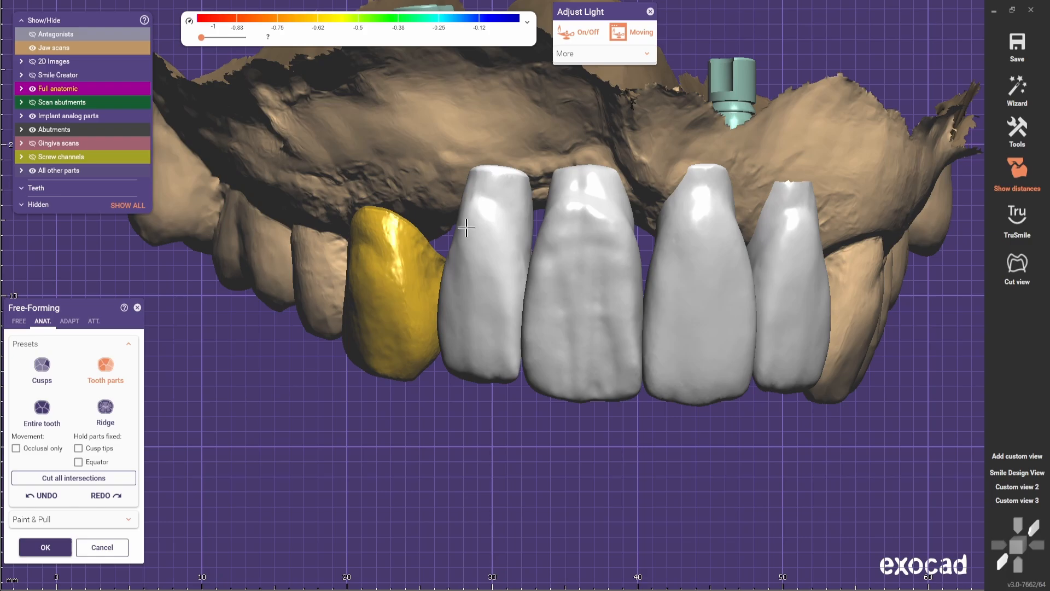
scroll(503, 432, down, 2)
right_drag(459, 414, 543, 309)
scroll(503, 432, up, 3)
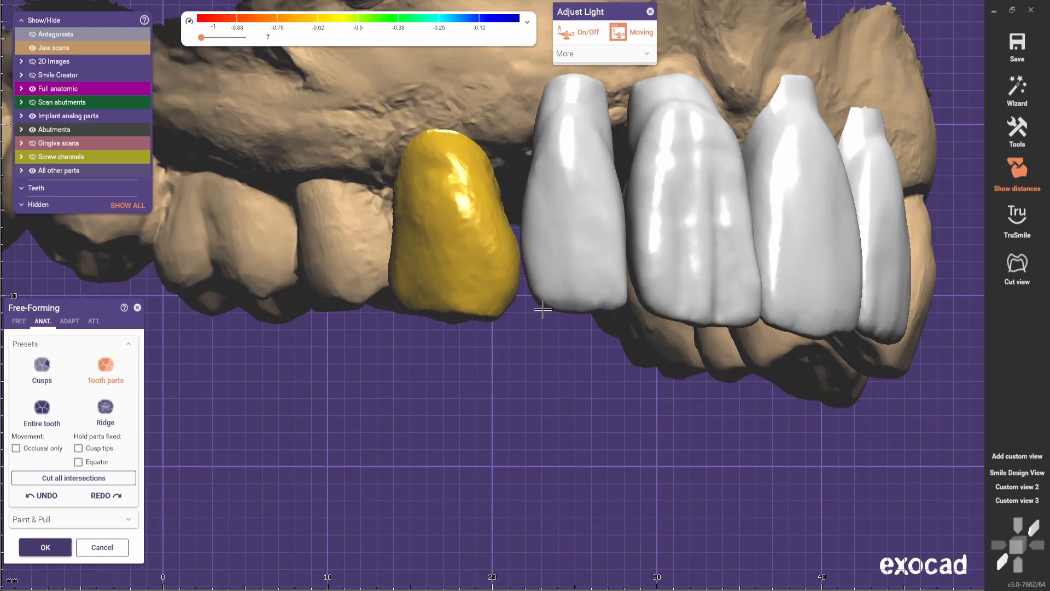
scroll(527, 237, down, 3)
right_drag(528, 237, 577, 345)
scroll(575, 345, up, 2)
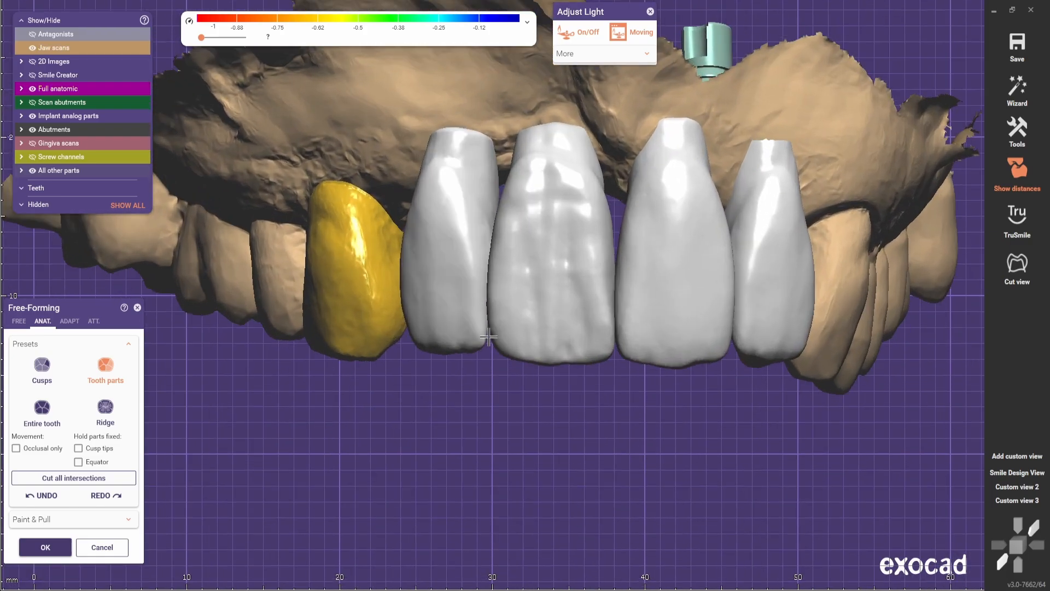
Model the labial surface of tooth 12 with Add/Remove, using an enlarged fine brush and the broad brush at slightly higher strength.
click(20, 321)
click(91, 447)
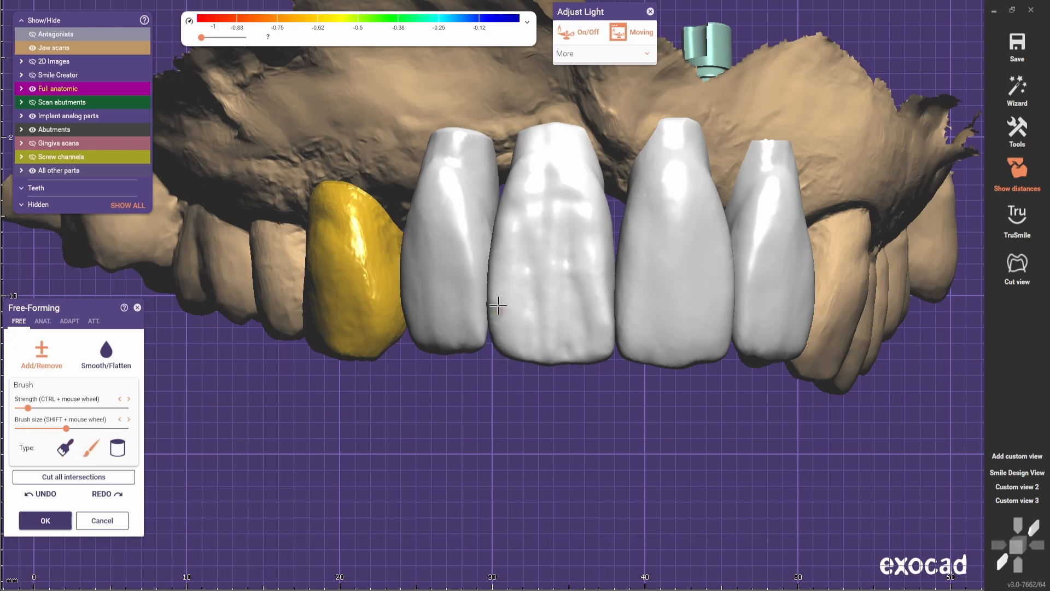
shift+scroll(471, 229, up, 5)
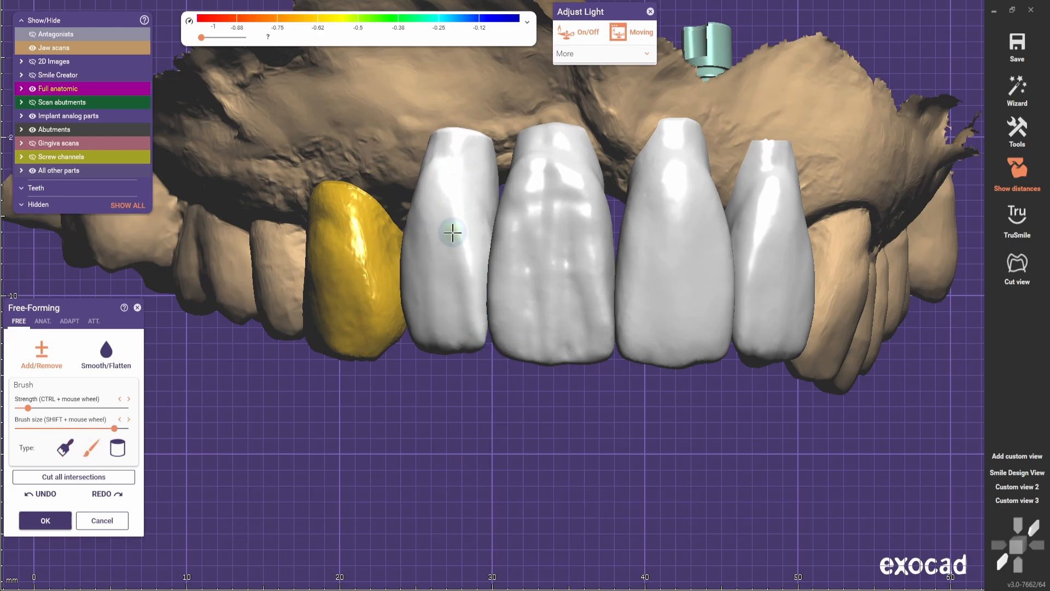
scroll(485, 356, down, 2)
right_drag(485, 356, 571, 324)
click(64, 449)
scroll(552, 320, up, 2)
ctrl+scroll(591, 283, up, 1)
shift+scroll(590, 284, down, 5)
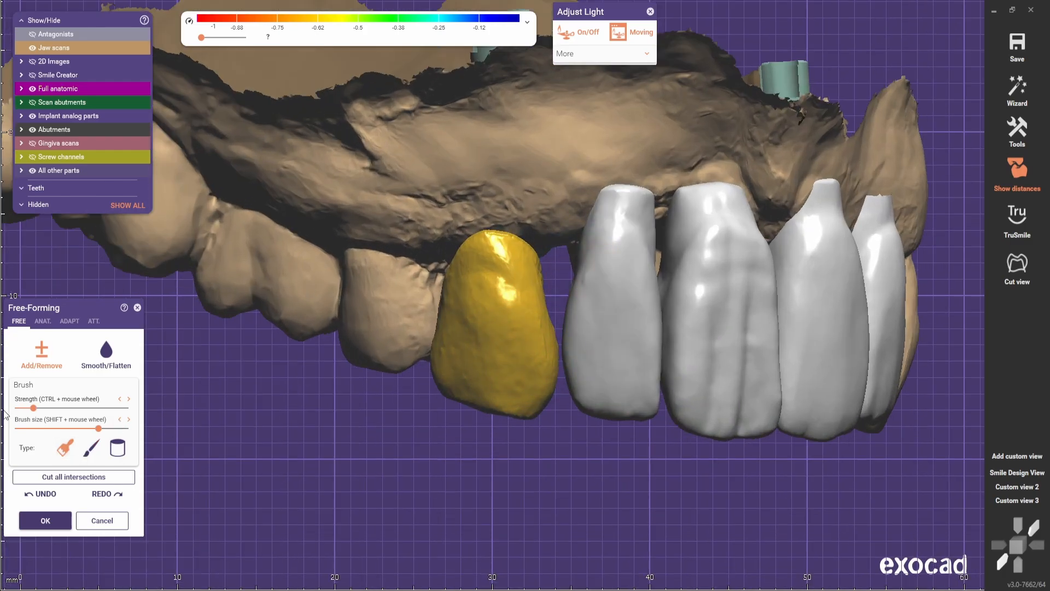
Sculpt vertical grooves and lobes on the labial surface of tooth 12 with the fine Add/Remove brush at increased strength and large size.
click(99, 456)
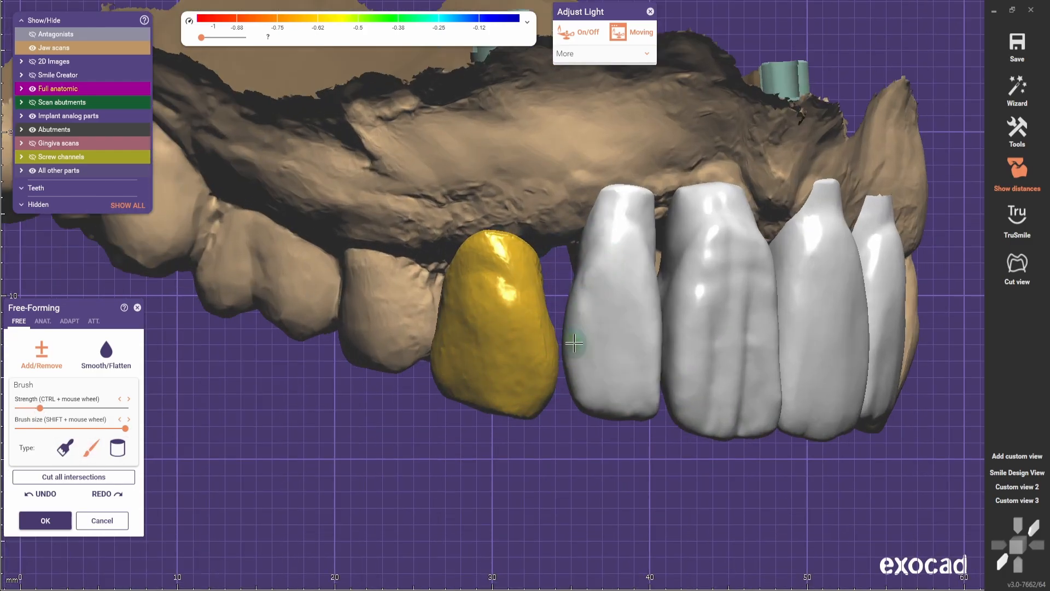
scroll(577, 347, down, 3)
right_drag(660, 326, 553, 401)
scroll(439, 328, up, 3)
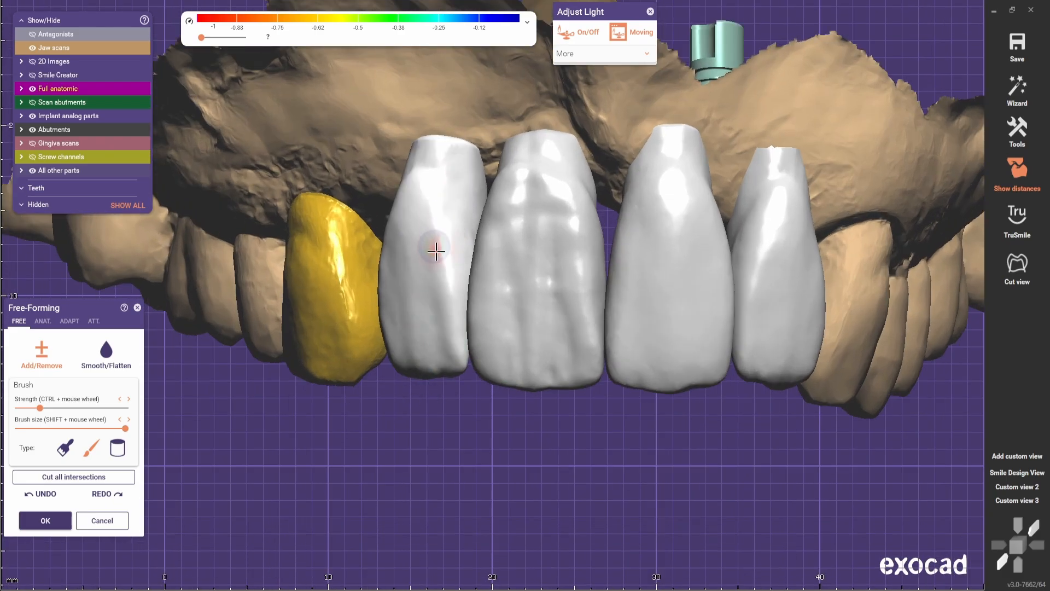
ctrl+scroll(364, 387, up, 2)
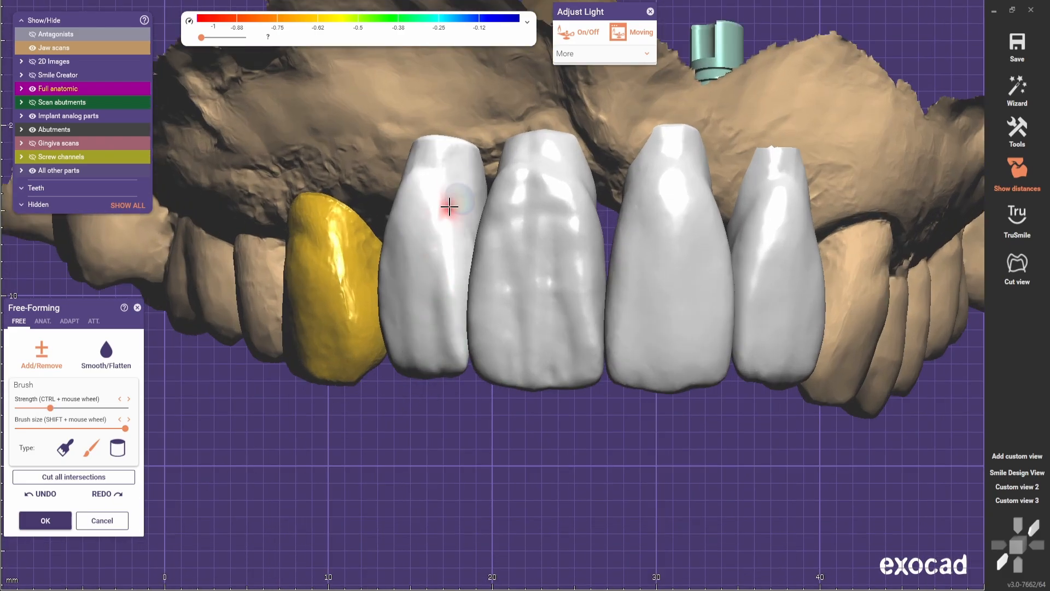
mouse_move(434, 260)
shift+mouse_down()
mouse_move(429, 362)
mouse_move(445, 219)
mouse_move(431, 272)
shift+mouse_up()
right_drag(392, 333, 559, 282)
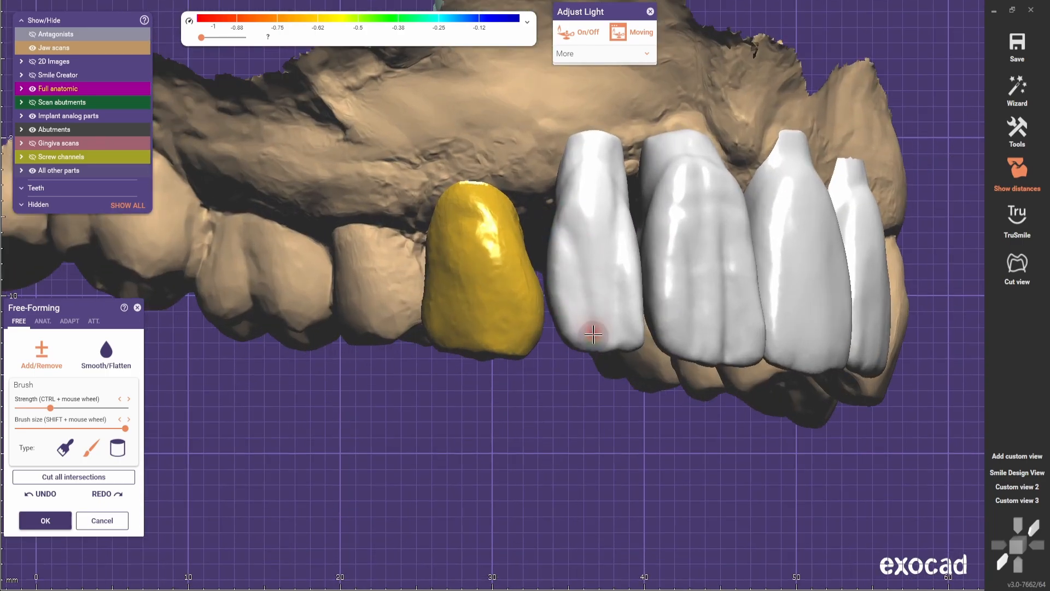
scroll(592, 246, down, 2)
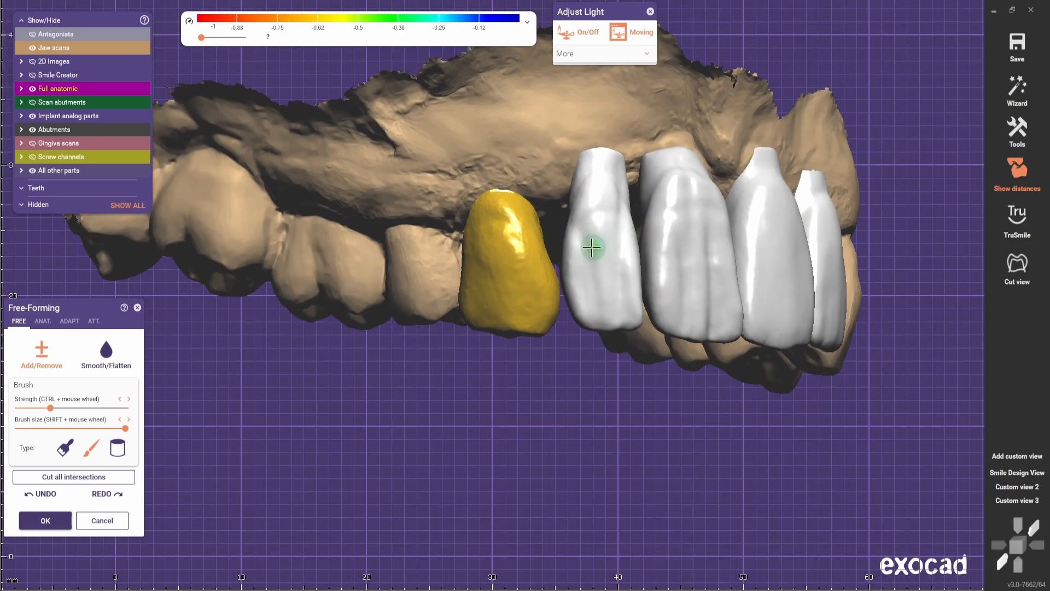
right_drag(593, 247, 437, 255)
scroll(402, 284, up, 4)
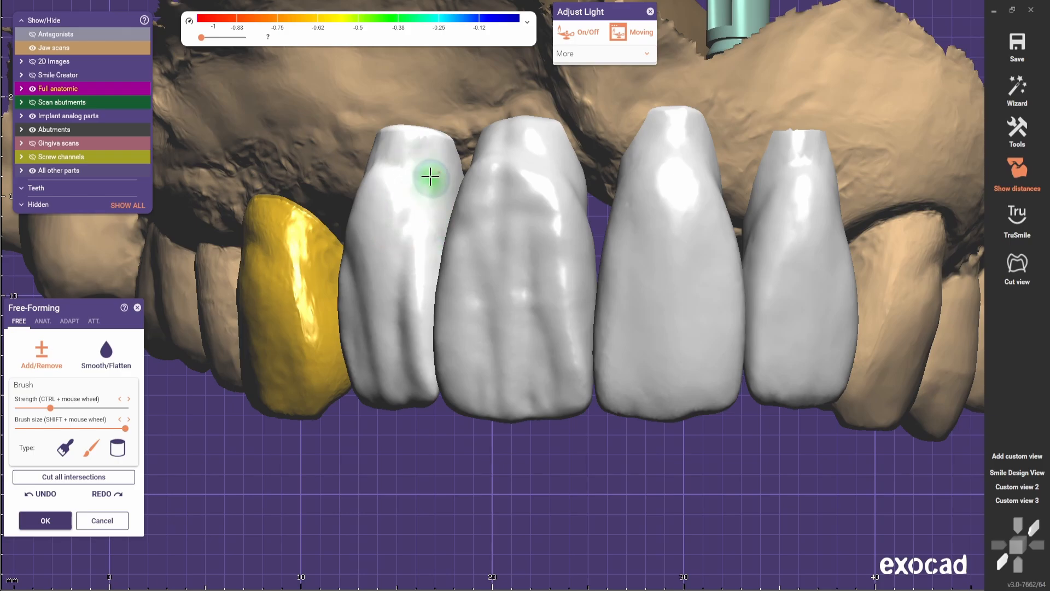
Smooth the cervical part of the labial surface of tooth 12 with Smooth/Flatten.
click(106, 354)
drag(396, 215, 408, 182)
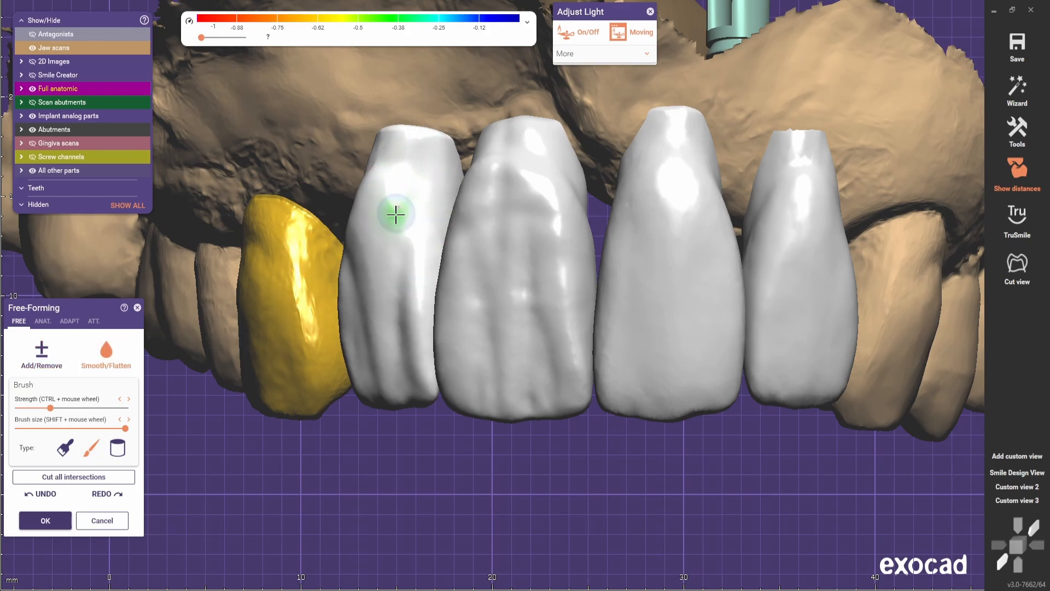
right_drag(392, 211, 408, 356)
scroll(408, 356, up, 2)
Hide tooth 11 and shape the mesial incisal edge of tooth 12 with a small broad Add/Remove brush.
click(24, 345)
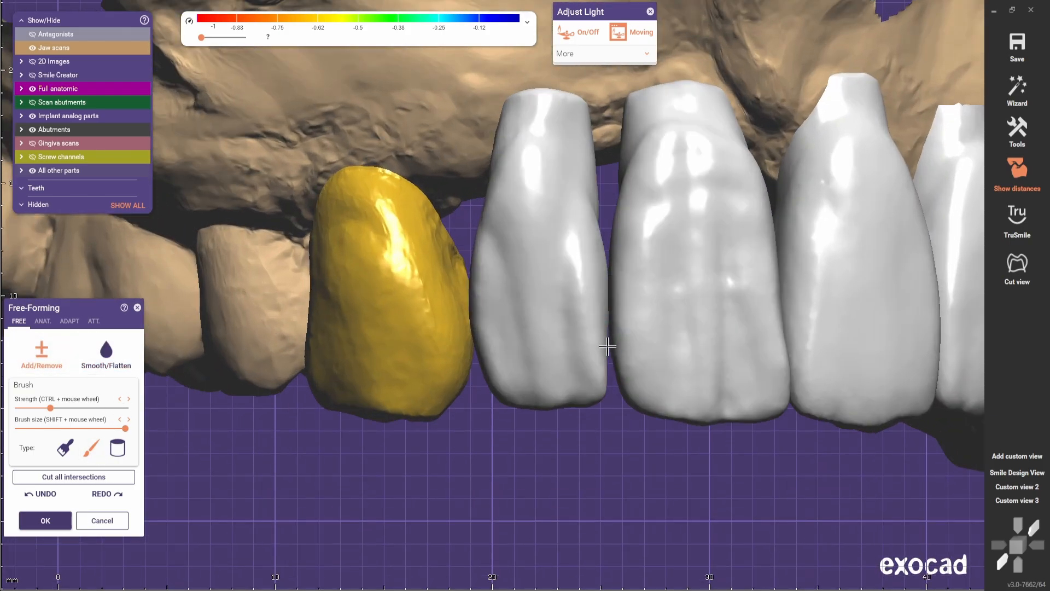
ctrl+middle_click(634, 333)
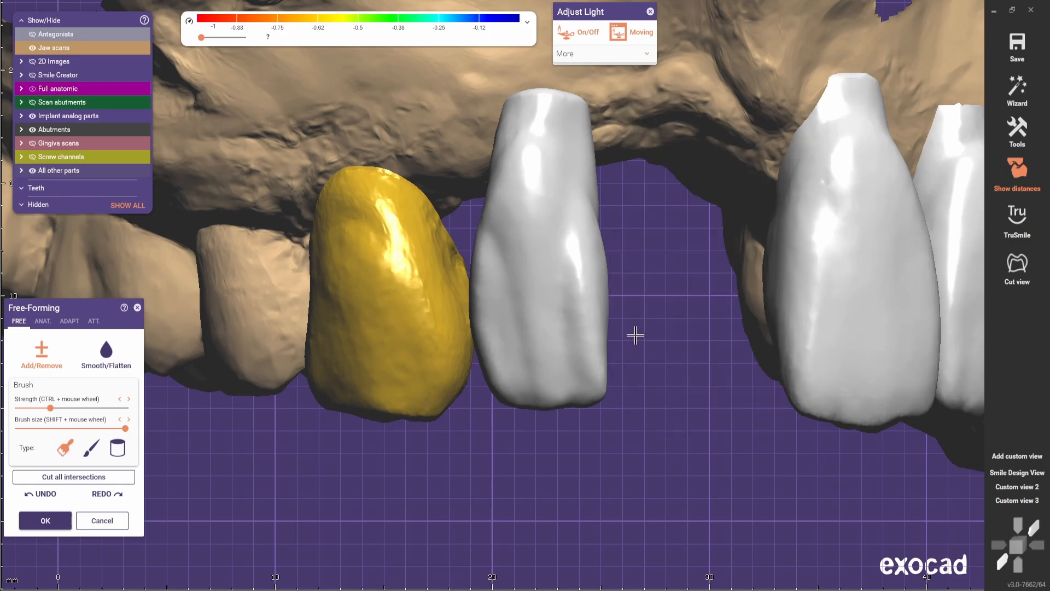
shift+scroll(605, 337, down, 8)
right_drag(605, 337, 588, 345)
drag(516, 358, 517, 374)
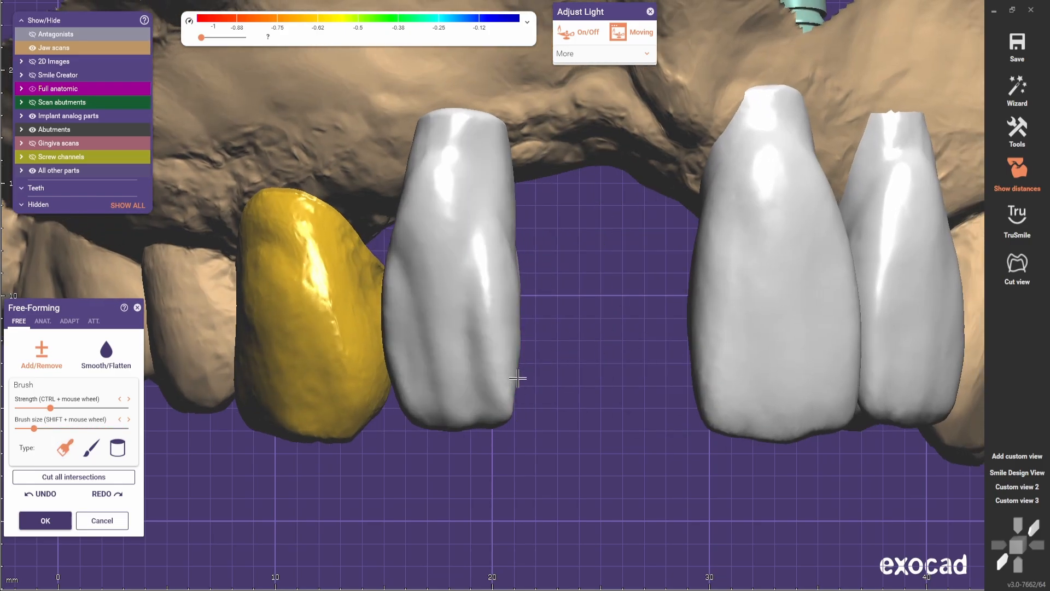
Smooth the mesial side of tooth 12 with Smooth/Flatten and show tooth 11 again.
click(99, 370)
ctrl+middle_click(569, 307)
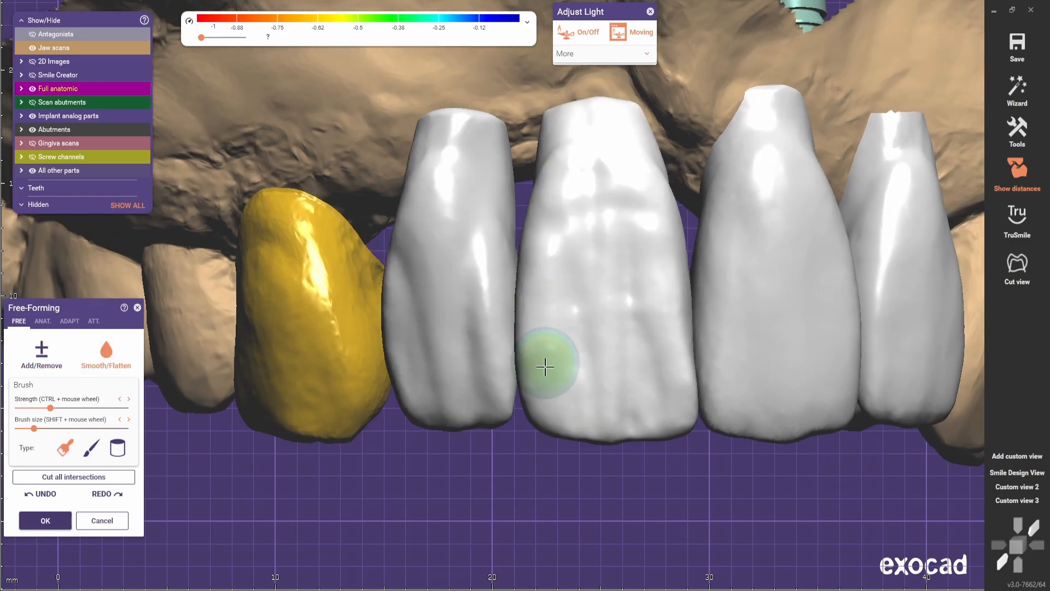
scroll(618, 503, down, 4)
right_drag(544, 366, 326, 438)
scroll(619, 459, up, 4)
scroll(539, 494, down, 3)
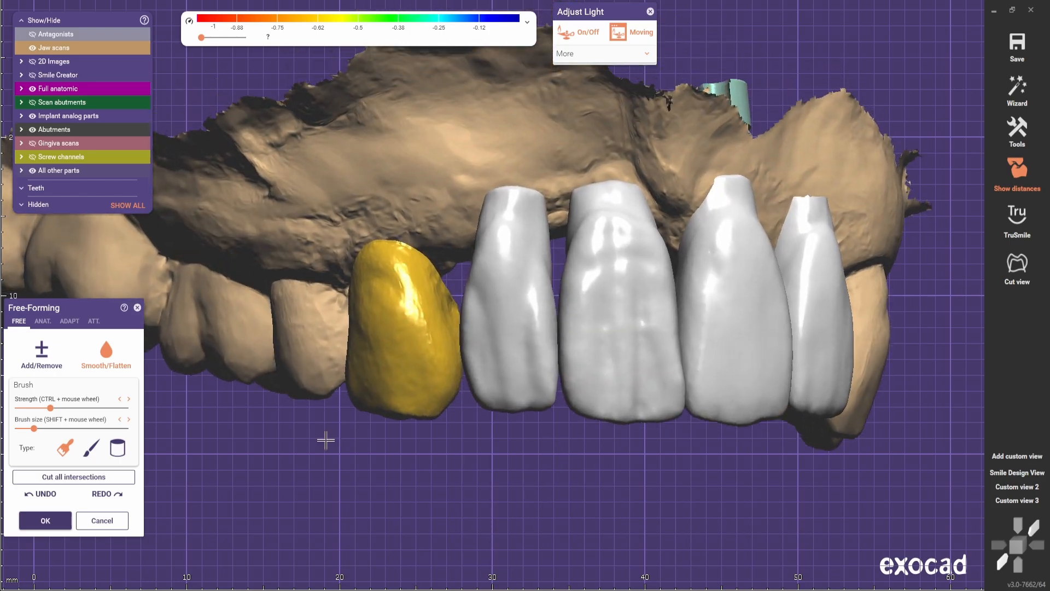
Reshape the distal and incisal areas of tooth 12 with Add/Remove and blend them with Smooth/Flatten.
click(49, 358)
scroll(464, 323, up, 3)
mouse_move(469, 331)
mouse_down()
mouse_move(476, 301)
mouse_move(585, 301)
mouse_move(503, 424)
mouse_up()
click(106, 356)
scroll(500, 423, down, 4)
right_drag(492, 424, 522, 386)
scroll(527, 350, up, 1)
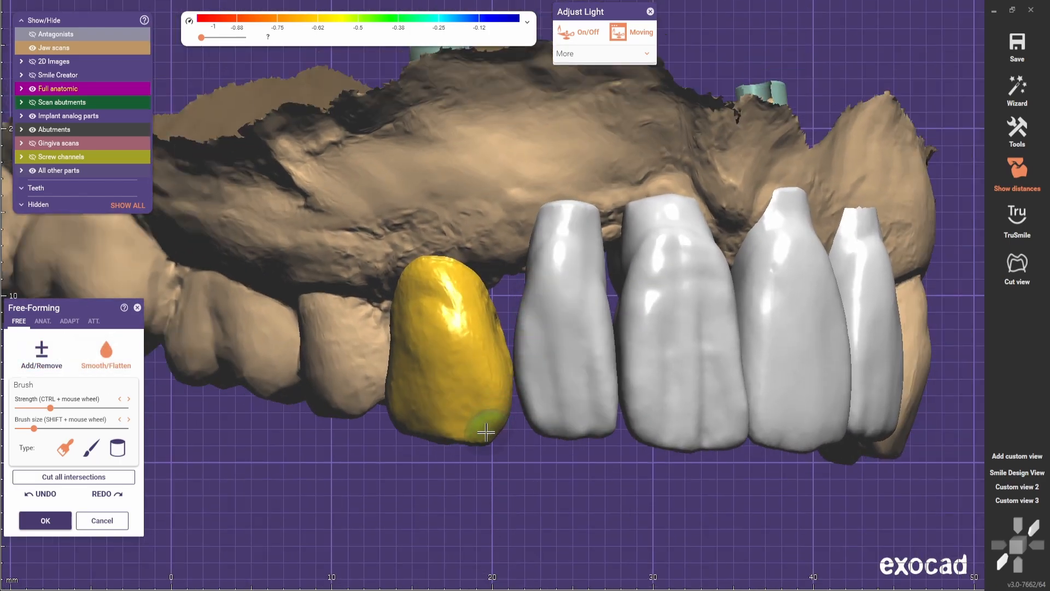
Carve narrow vertical grooves into the incisal half of tooth 12 with a small fine Add/Remove brush.
click(91, 448)
click(41, 353)
scroll(560, 361, up, 2)
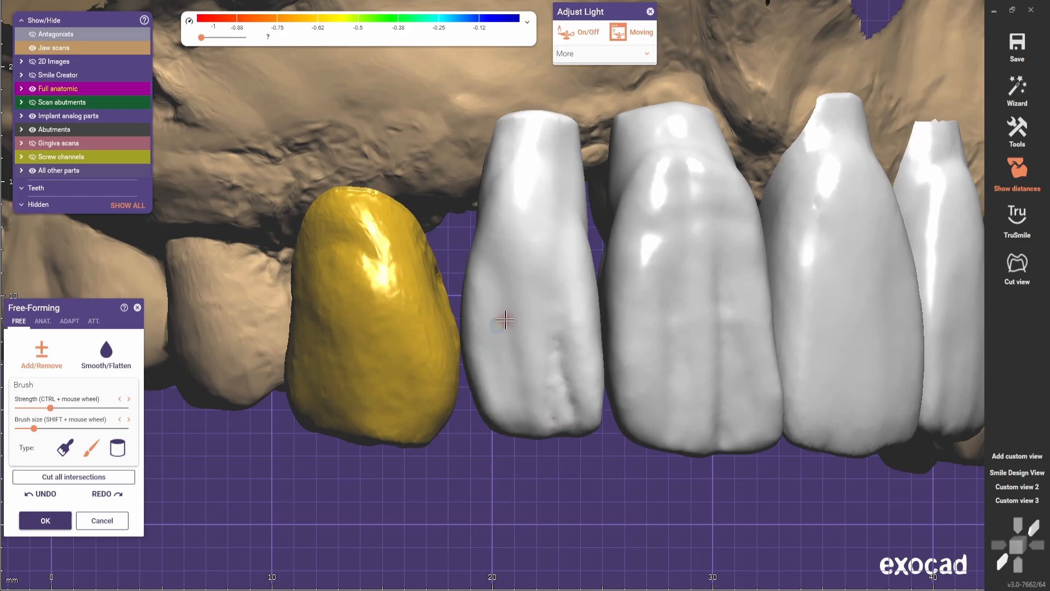
scroll(457, 375, down, 2)
scroll(401, 363, up, 3)
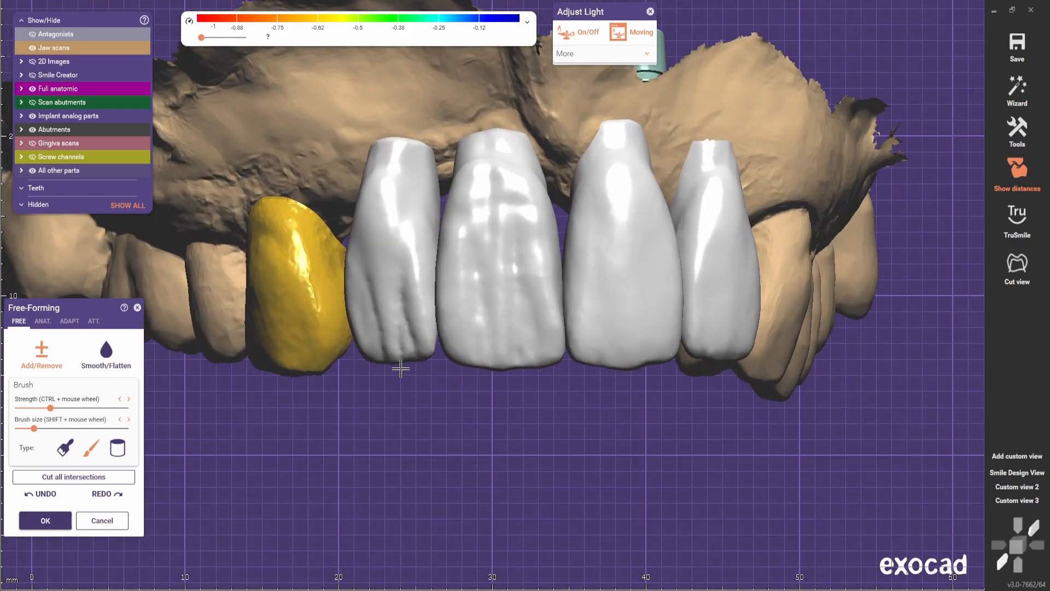
Add subtle horizontal texture to the cervical third of tooth 12 with a larger fine Add/Remove brush at lower strength.
shift+scroll(344, 247, up, 3)
right_drag(327, 212, 406, 261)
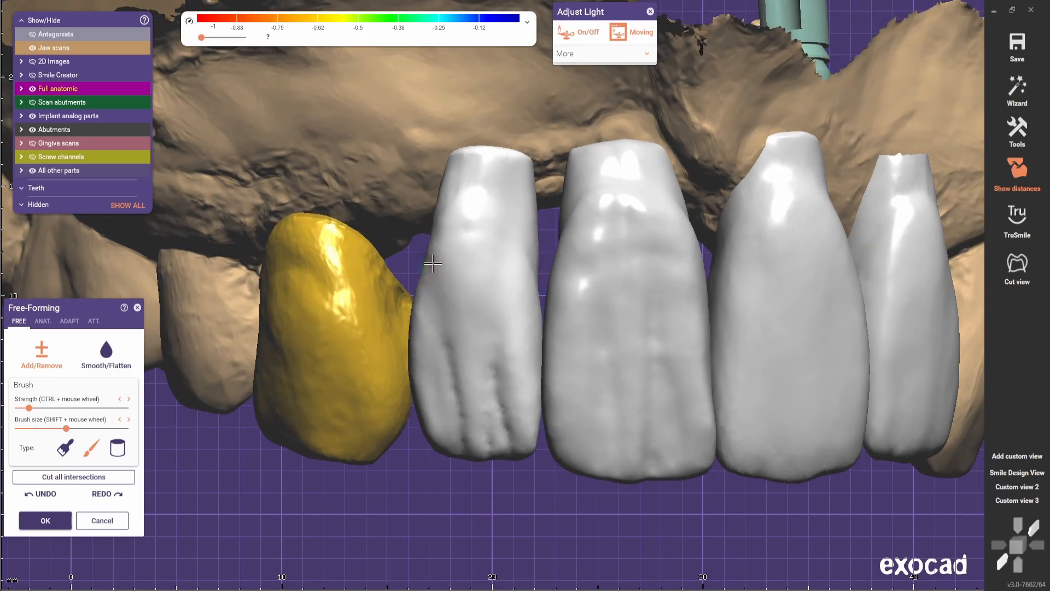
scroll(503, 278, down, 4)
right_drag(509, 328, 547, 339)
scroll(558, 339, up, 2)
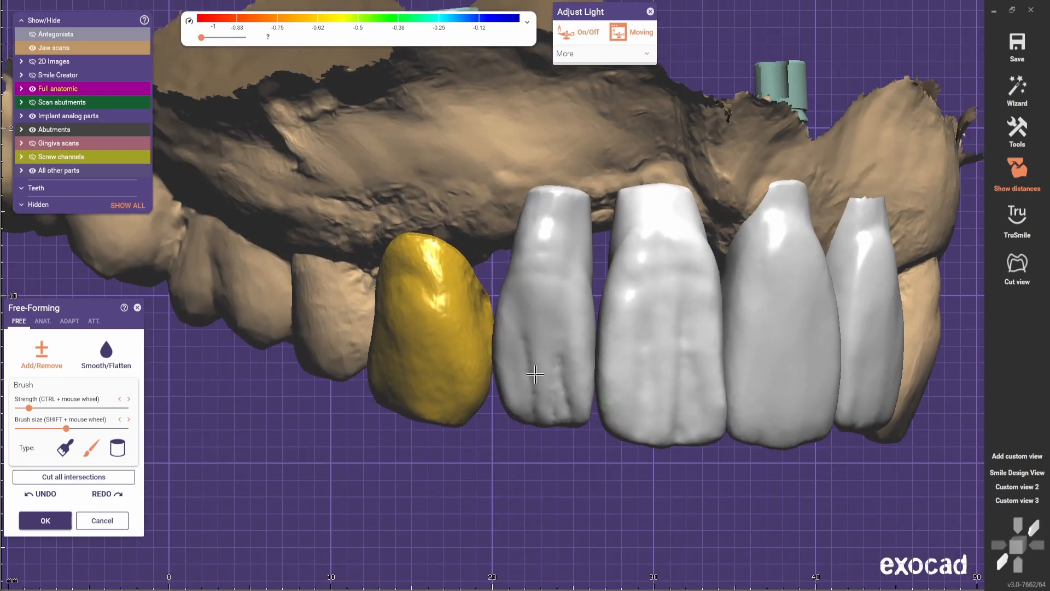
scroll(533, 306, up, 2)
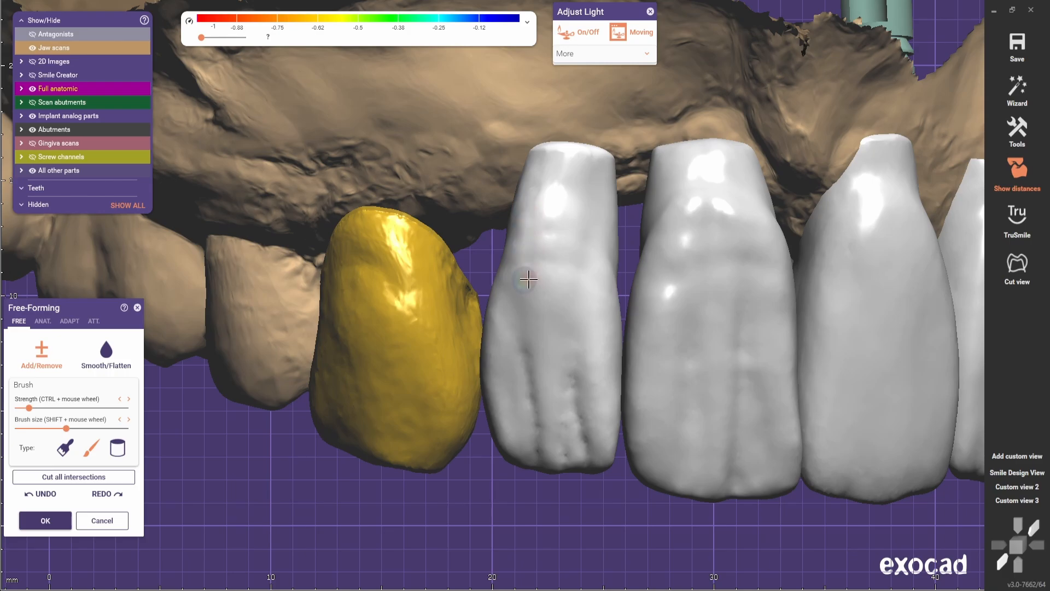
Correct the contours of tooth 12 with the anatomic Ridge preset, checking the whole anterior row from several angles.
scroll(523, 406, down, 2)
scroll(519, 414, down, 3)
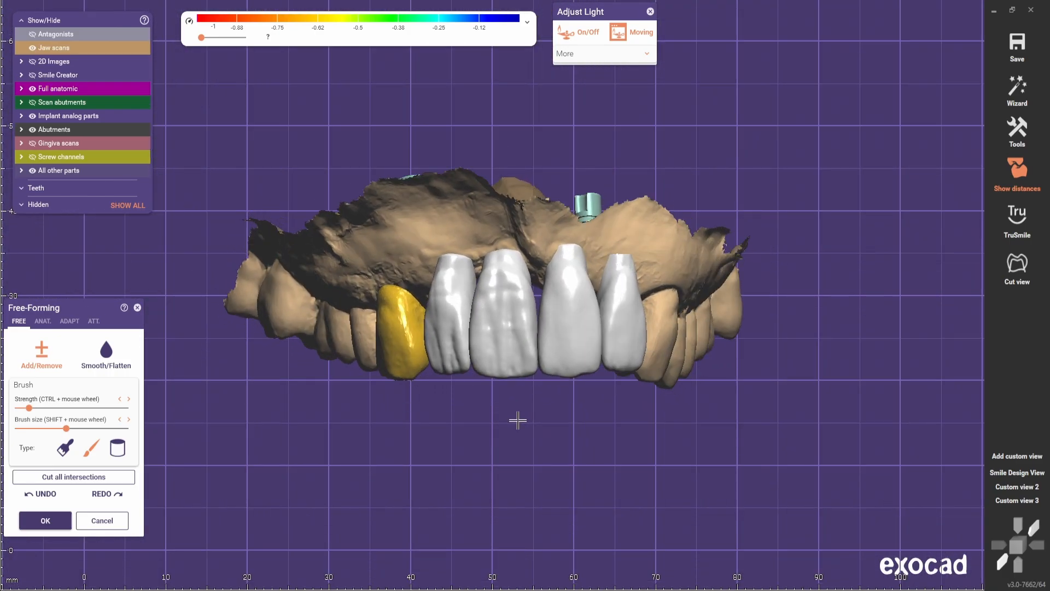
right_drag(517, 420, 514, 445)
scroll(416, 416, up, 3)
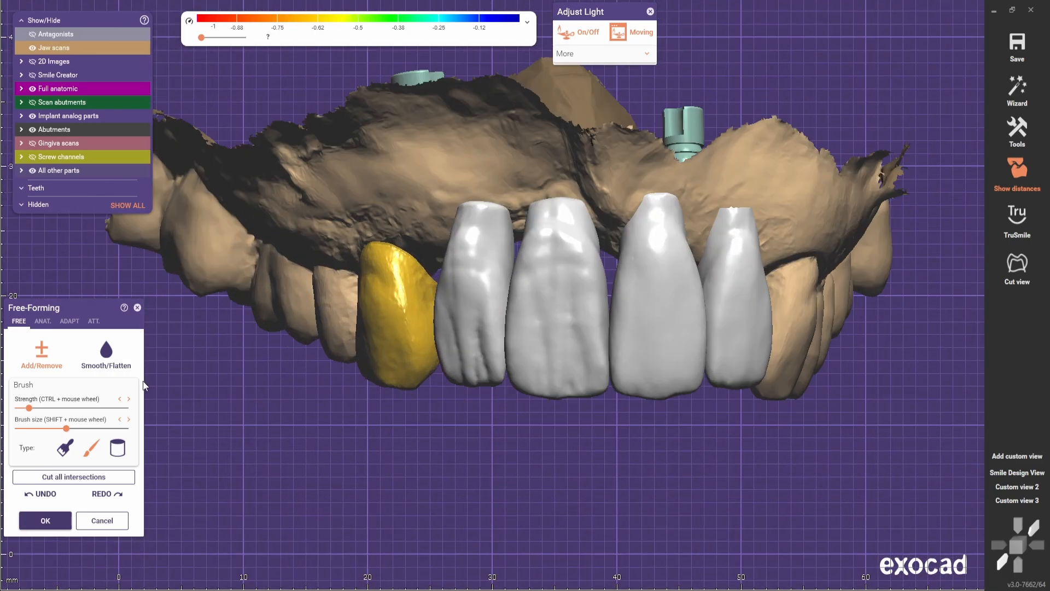
click(43, 321)
click(105, 411)
scroll(600, 333, up, 3)
right_drag(514, 333, 592, 392)
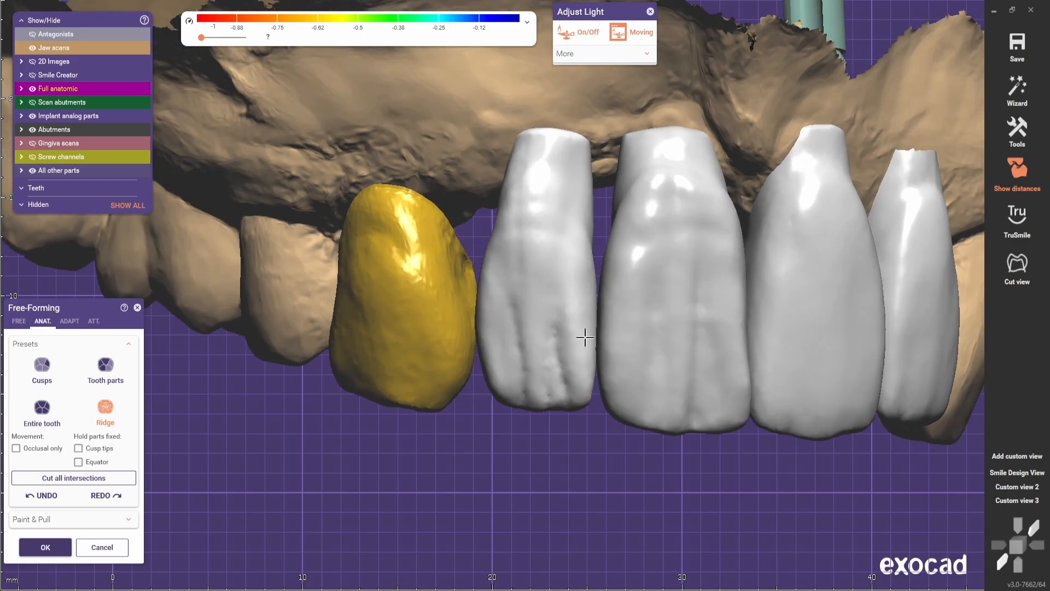
scroll(585, 337, down, 1)
right_drag(586, 338, 570, 360)
scroll(570, 359, up, 1)
right_drag(230, 421, 293, 429)
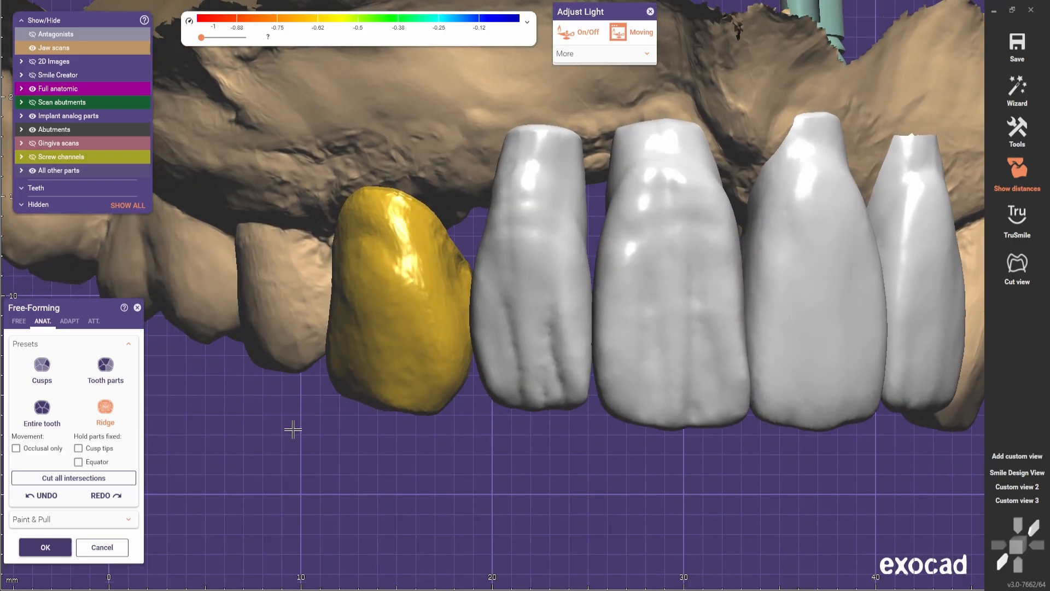
Add fine surface texture to the labial surfaces of teeth 12 and 11 with a small, low-strength fine Add/Remove brush.
click(18, 321)
scroll(504, 325, up, 2)
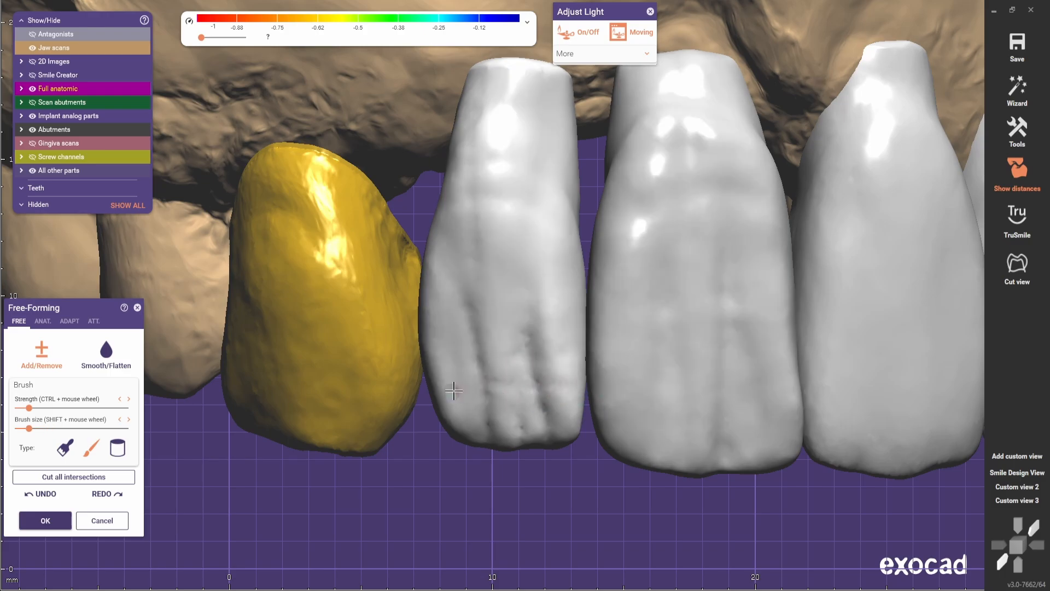
scroll(509, 313, down, 4)
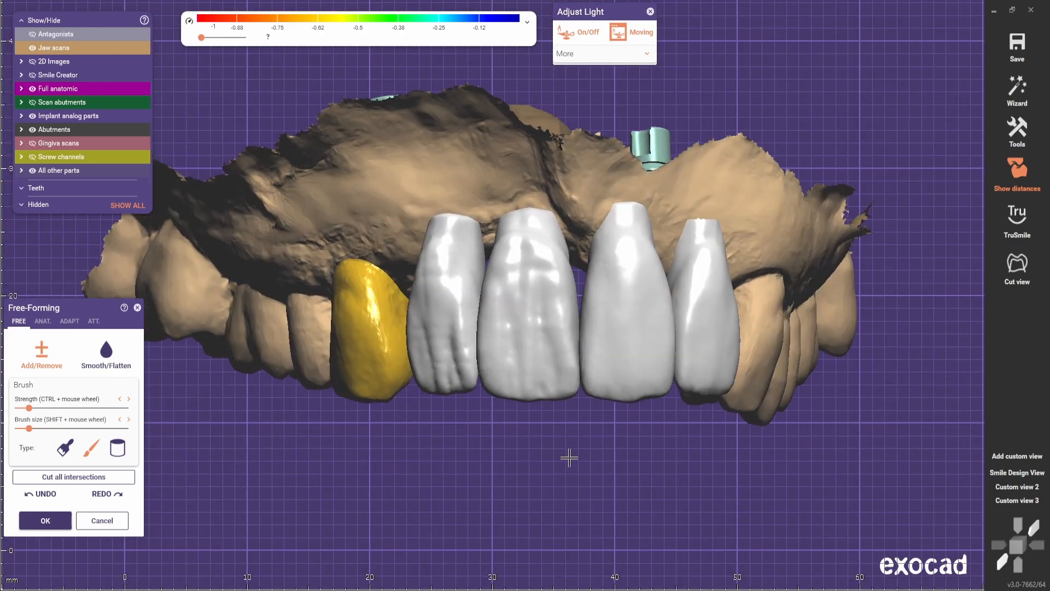
scroll(564, 448, up, 3)
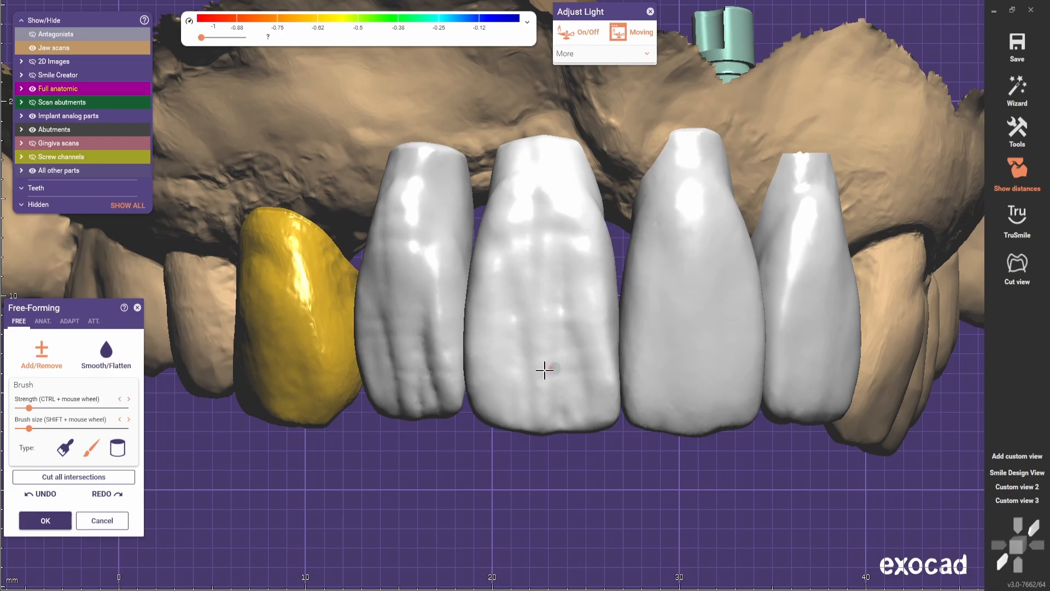
scroll(677, 427, down, 3)
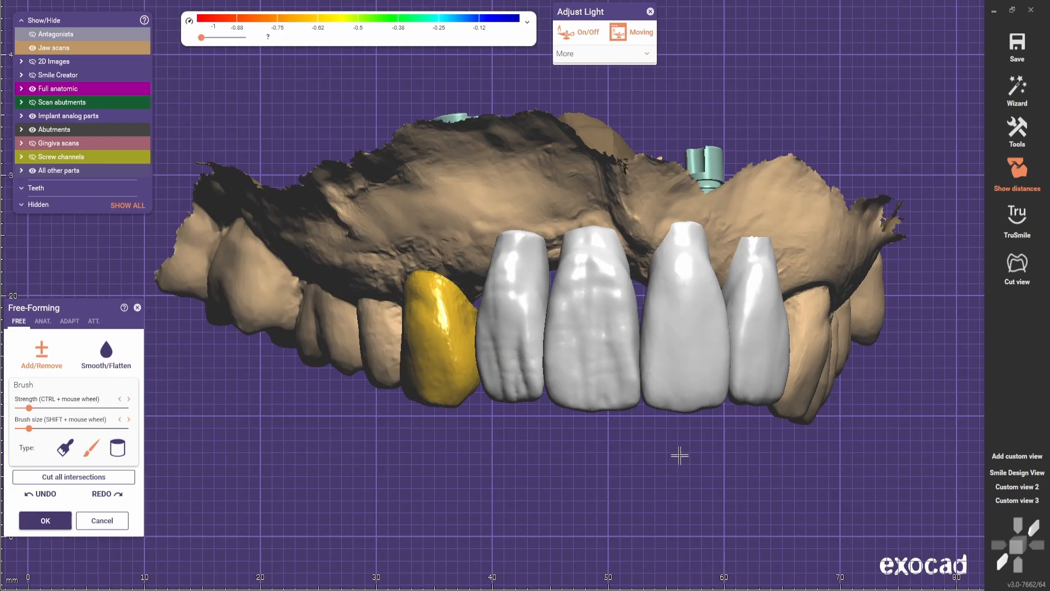
Soften the labial texture of teeth 12 and 11 with a larger, low-strength Smooth/Flatten brush.
mouse_move(680, 454)
right_down()
mouse_move(672, 492)
mouse_move(659, 495)
mouse_move(657, 447)
mouse_move(629, 438)
right_up()
scroll(671, 492, down, 2)
scroll(514, 419, up, 3)
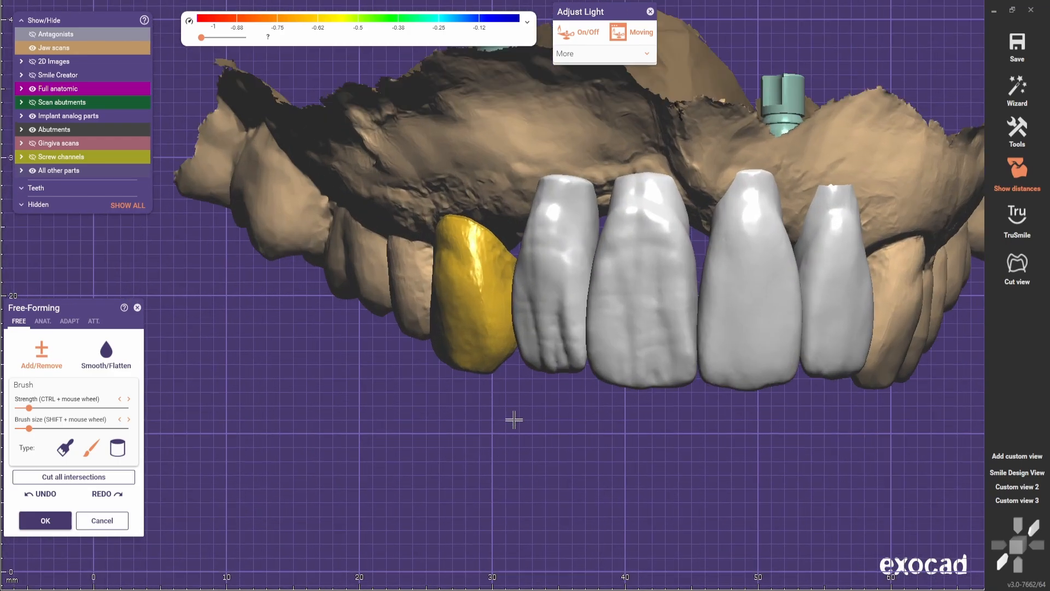
scroll(513, 420, down, 2)
right_drag(513, 419, 545, 417)
click(65, 447)
scroll(508, 311, up, 3)
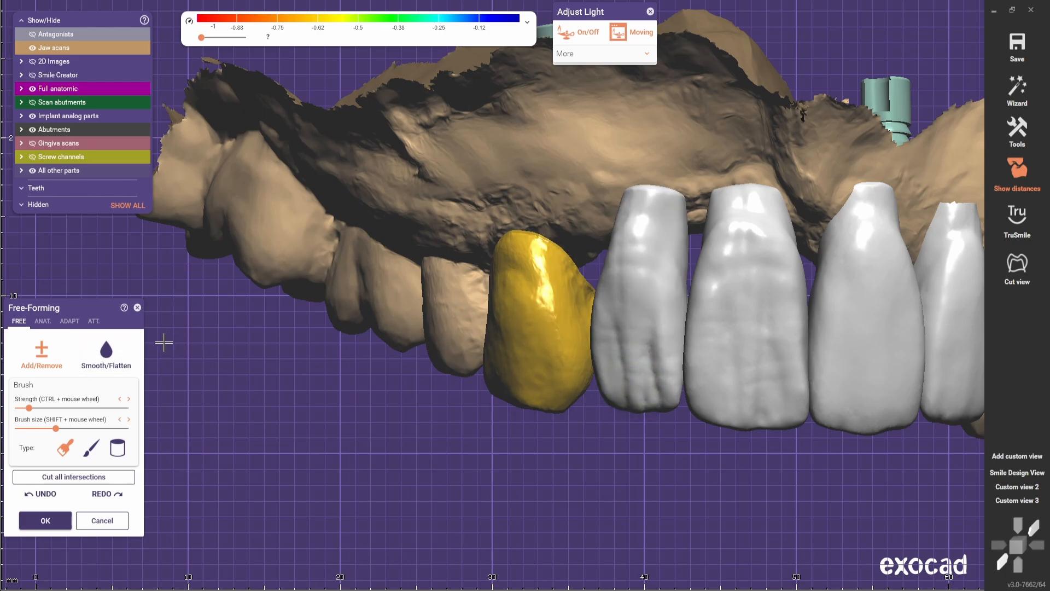
click(106, 350)
scroll(627, 417, up, 2)
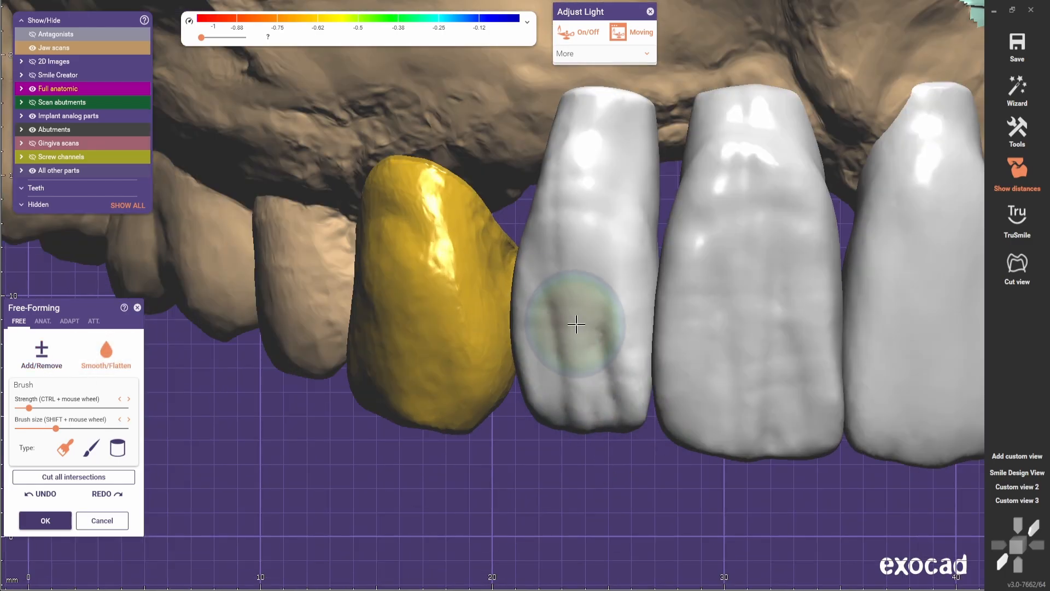
click(1015, 486)
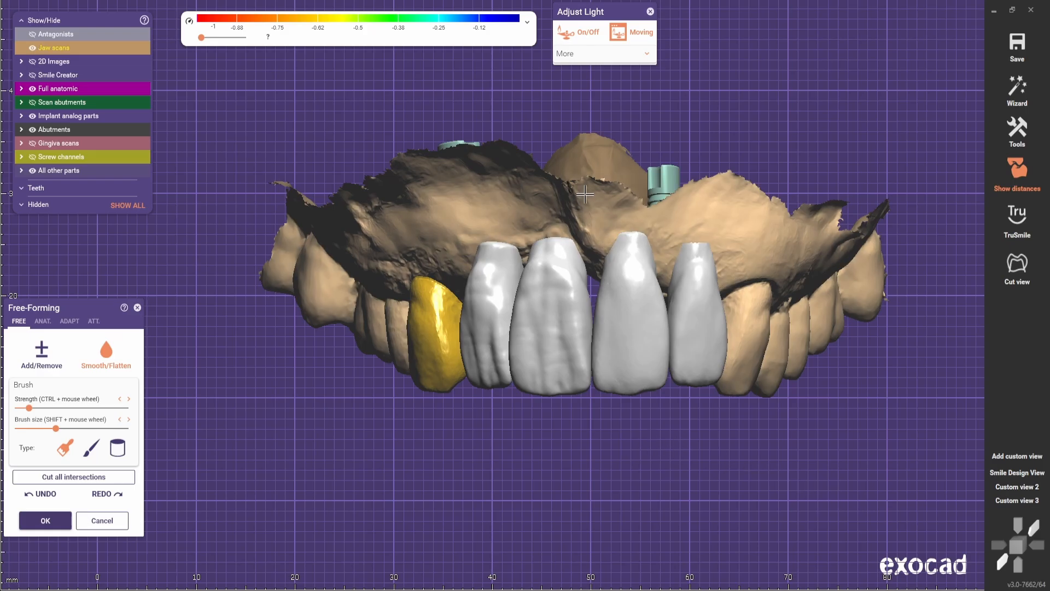
click(582, 33)
click(581, 33)
scroll(539, 321, up, 3)
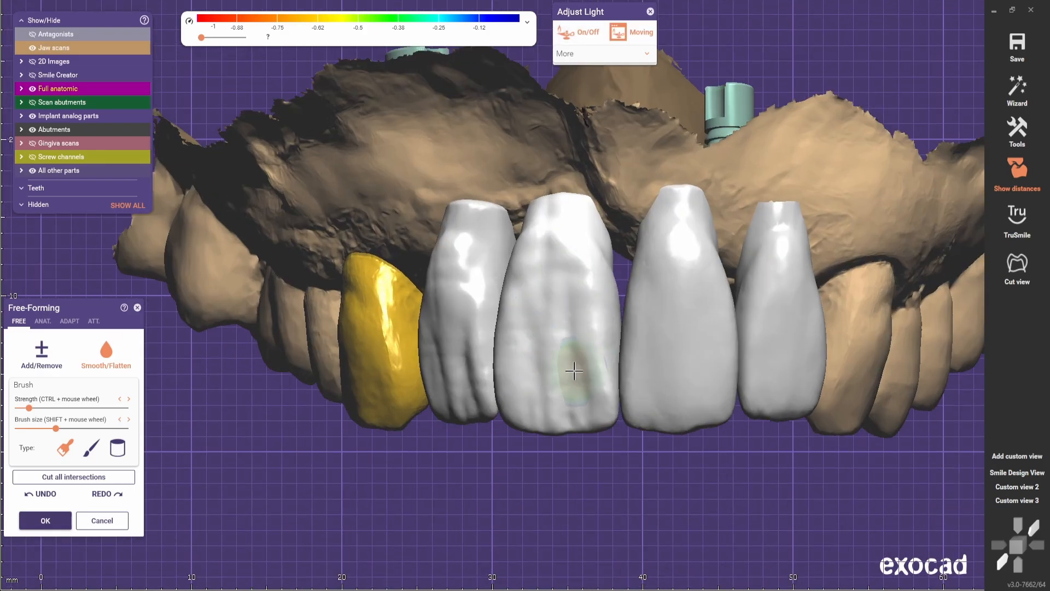
Smooth the incisal and labial contours of tooth 12 with the Smooth/Flatten brush, working from incisal views.
scroll(518, 407, down, 2)
right_drag(517, 407, 499, 429)
scroll(477, 303, up, 3)
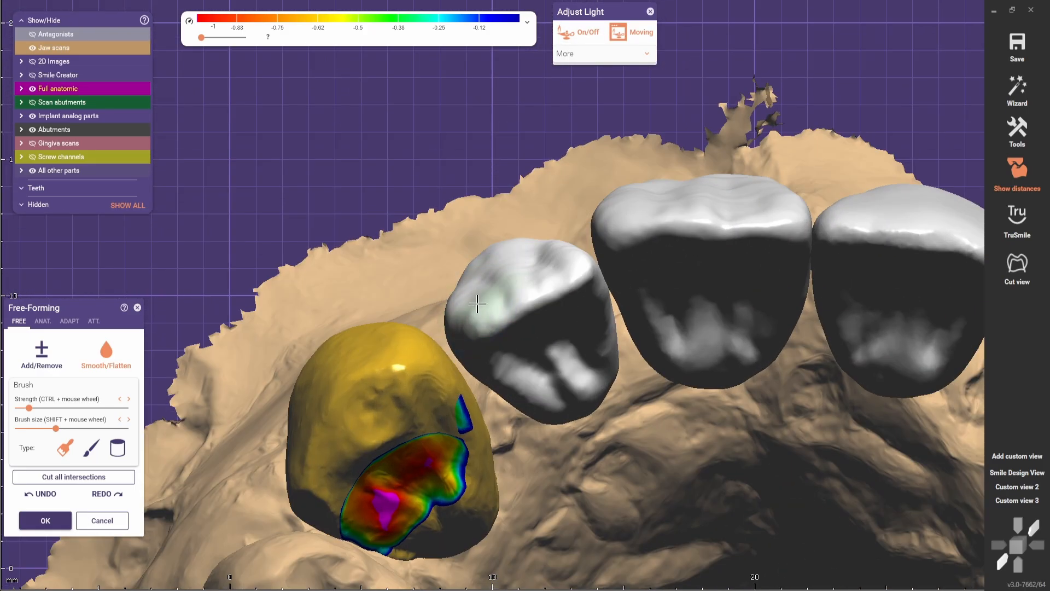
right_drag(455, 287, 497, 276)
scroll(614, 272, down, 3)
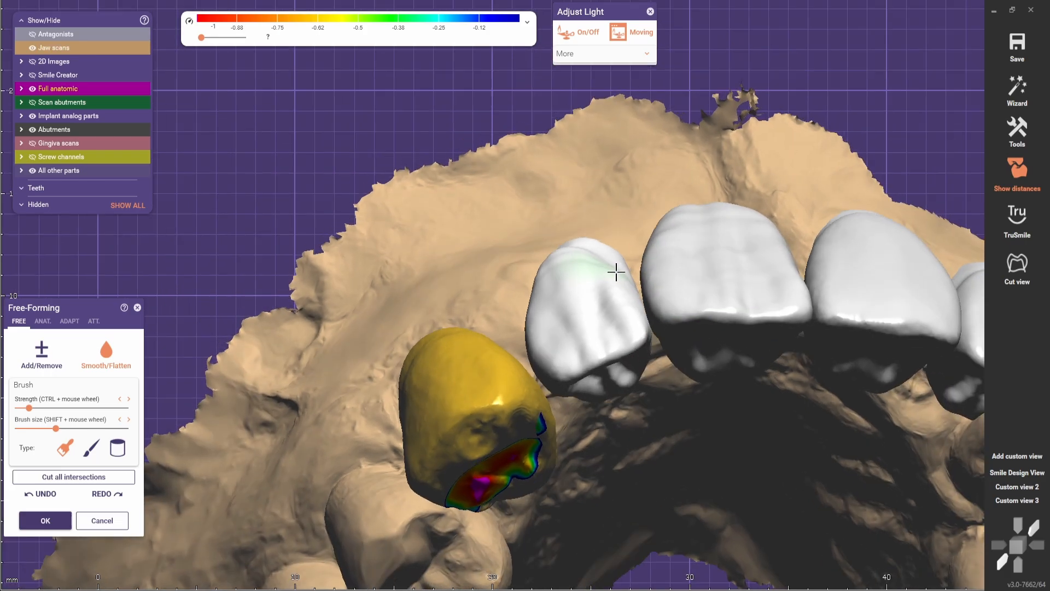
right_drag(614, 272, 651, 304)
scroll(747, 244, up, 3)
right_drag(747, 245, 615, 244)
scroll(656, 277, down, 3)
scroll(618, 245, up, 2)
Refine the contour of tooth 12 towards tooth 11 with the anatomic Tooth parts preset.
click(42, 321)
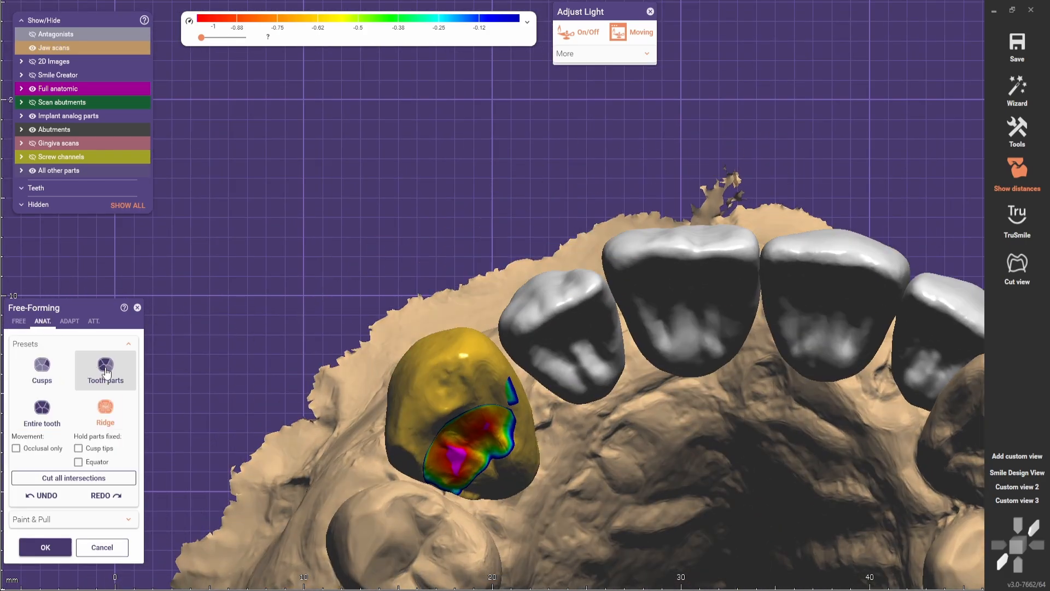
click(105, 368)
scroll(481, 349, up, 3)
right_drag(616, 318, 654, 277)
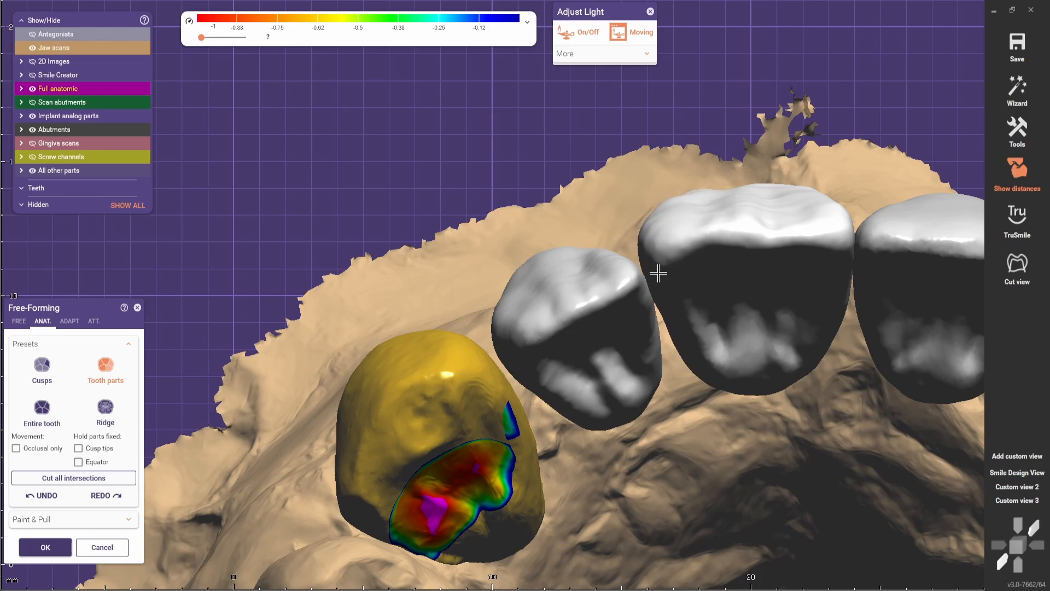
right_drag(658, 274, 560, 456)
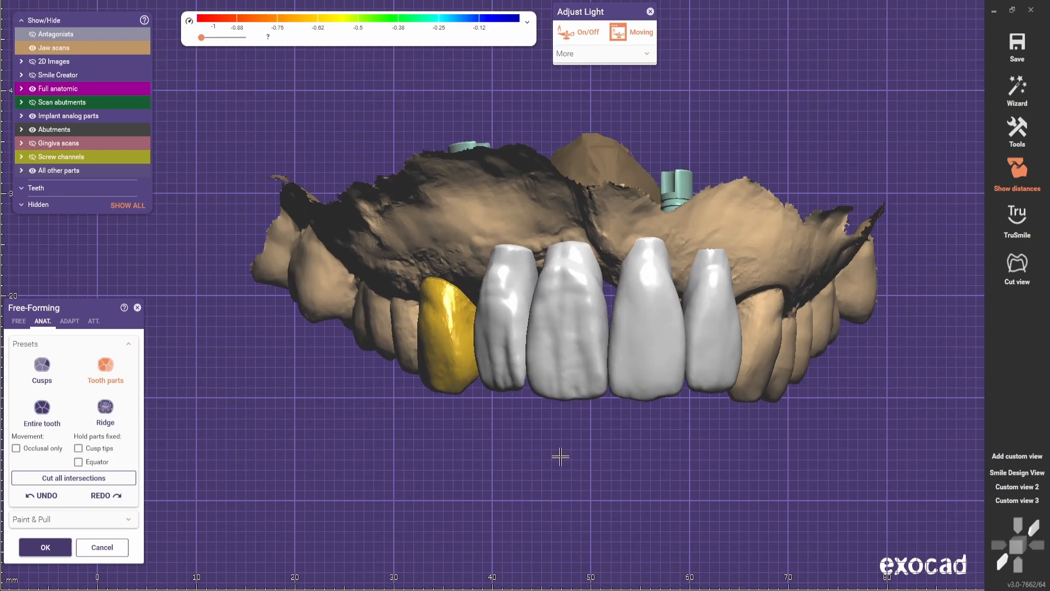
Switch off the adjustable moving light and close the light settings.
click(583, 44)
mouse_move(614, 11)
mouse_down()
mouse_move(652, 107)
mouse_move(666, 481)
mouse_move(838, 144)
mouse_move(416, 141)
mouse_move(683, 427)
mouse_move(717, 35)
mouse_up()
click(683, 57)
scroll(715, 435, down, 3)
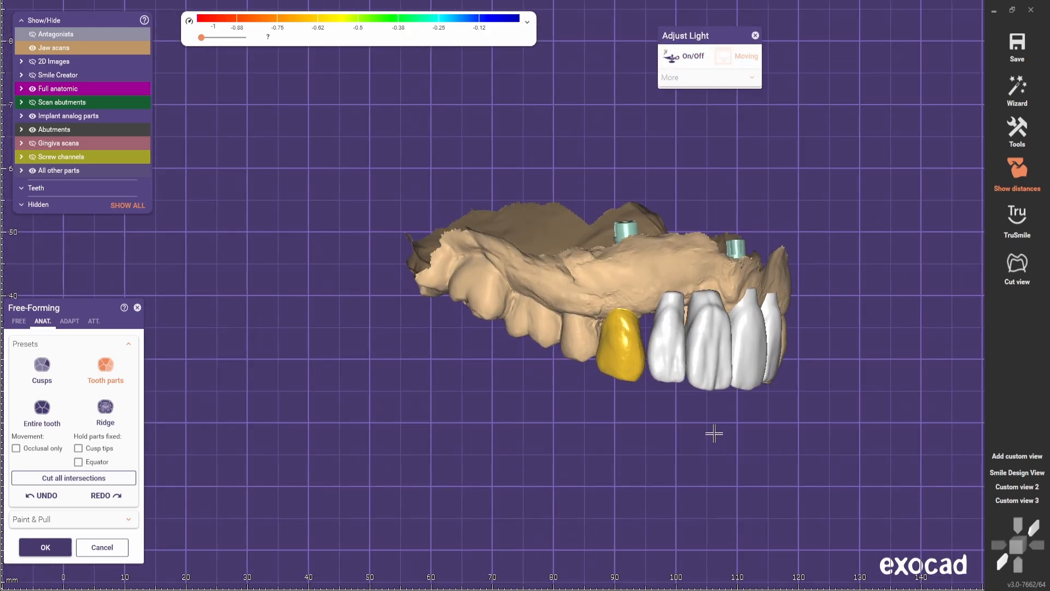
right_drag(714, 434, 647, 433)
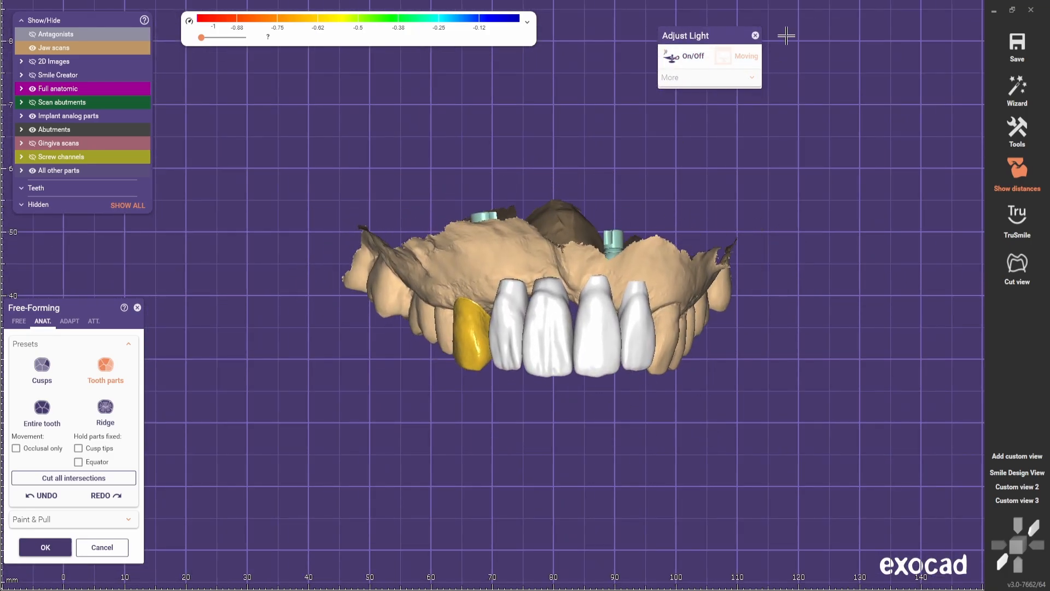
click(755, 35)
Examine the shape and labial texture of the anterior teeth under standard lighting from several angles and distances.
scroll(735, 280, down, 2)
scroll(768, 342, up, 3)
right_drag(765, 350, 600, 429)
scroll(591, 399, up, 2)
scroll(601, 429, down, 2)
scroll(600, 383, up, 2)
right_drag(598, 358, 560, 342)
scroll(574, 251, down, 2)
right_drag(574, 251, 685, 415)
scroll(685, 415, down, 1)
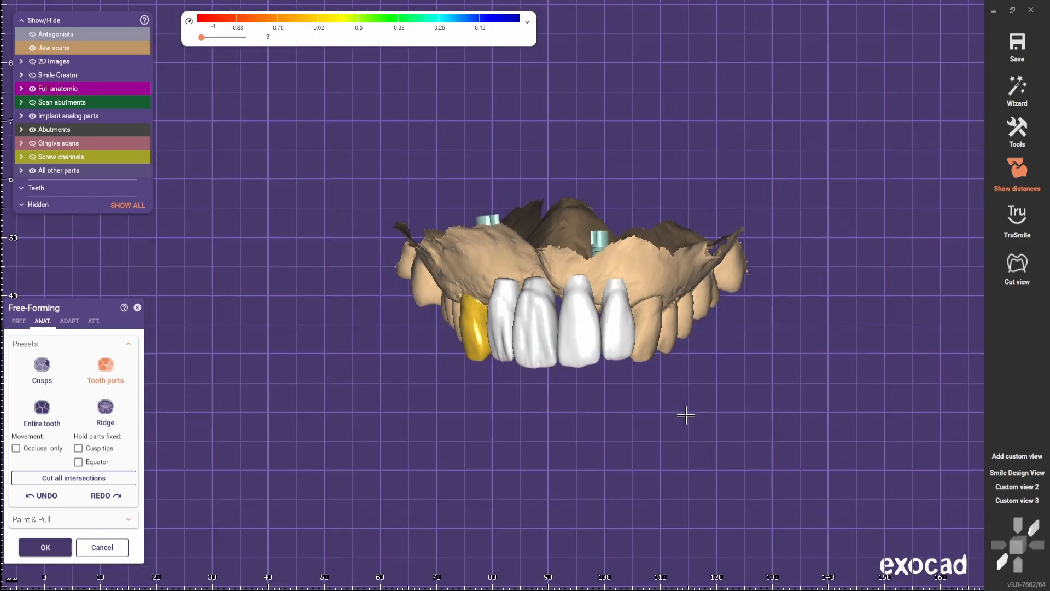
scroll(655, 392, up, 2)
middle_drag(631, 428, 670, 487)
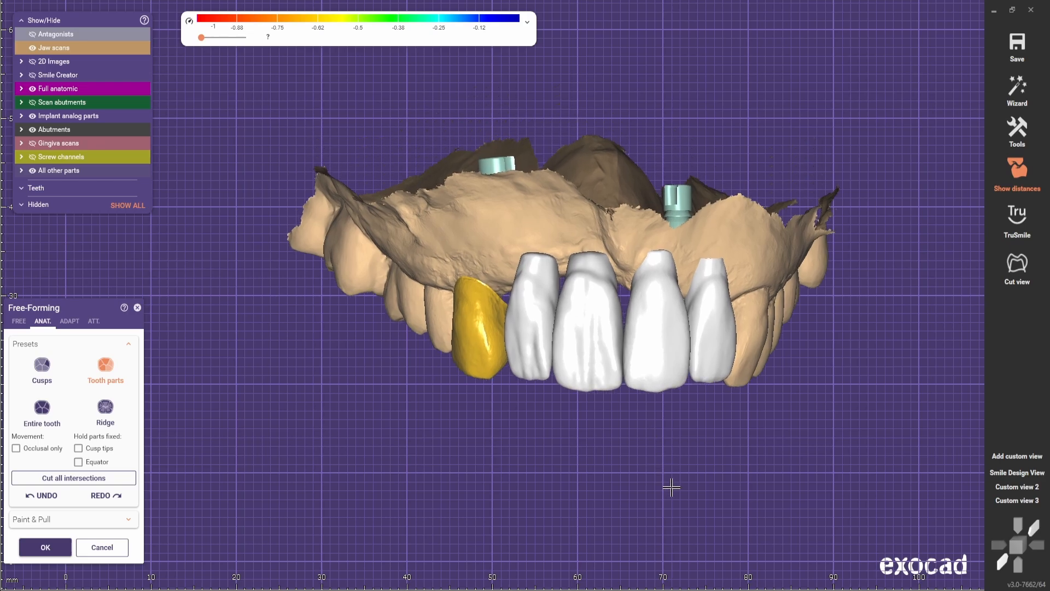
scroll(665, 458, up, 2)
middle_drag(651, 437, 651, 479)
right_drag(651, 479, 523, 453)
scroll(654, 490, down, 3)
scroll(523, 454, up, 2)
scroll(524, 453, down, 2)
right_drag(585, 473, 591, 396)
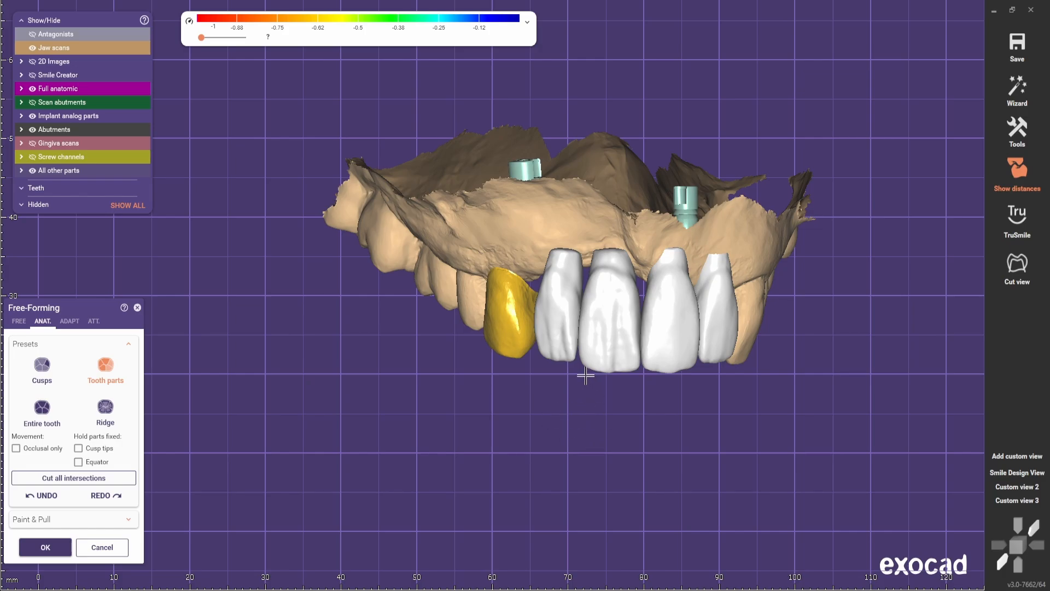
scroll(586, 376, up, 2)
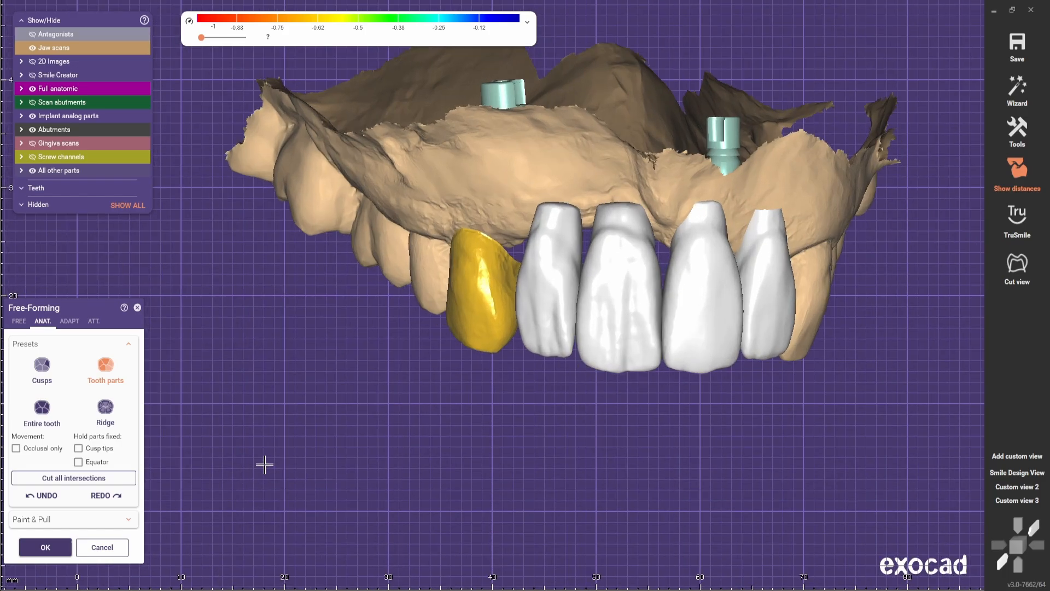
Accept the free-formed tooth shapes and leave Free-Forming.
click(46, 547)
scroll(633, 499, down, 2)
scroll(556, 340, up, 2)
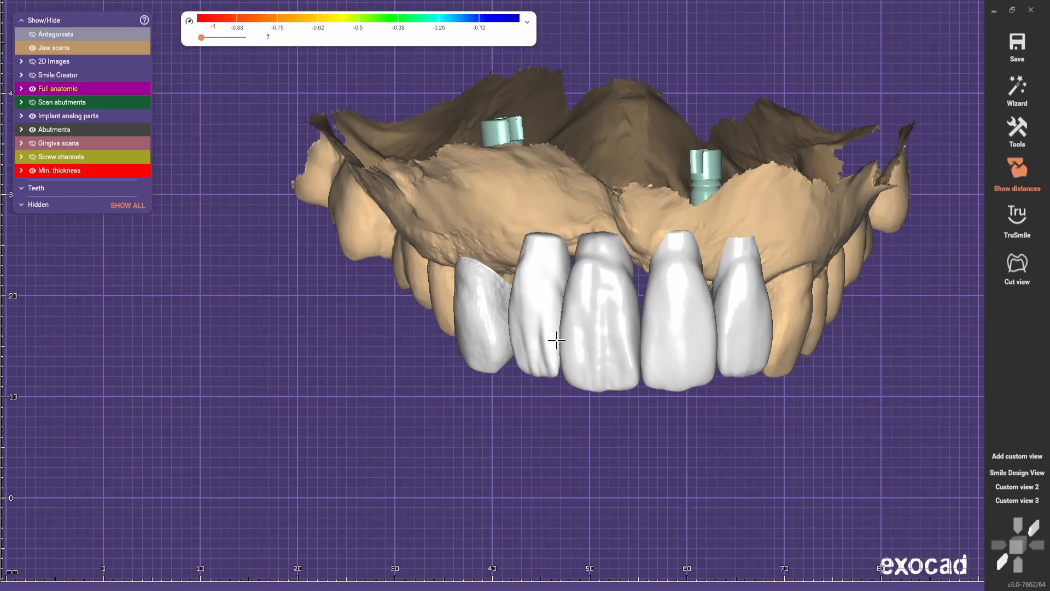
scroll(575, 388, down, 1)
scroll(583, 338, up, 1)
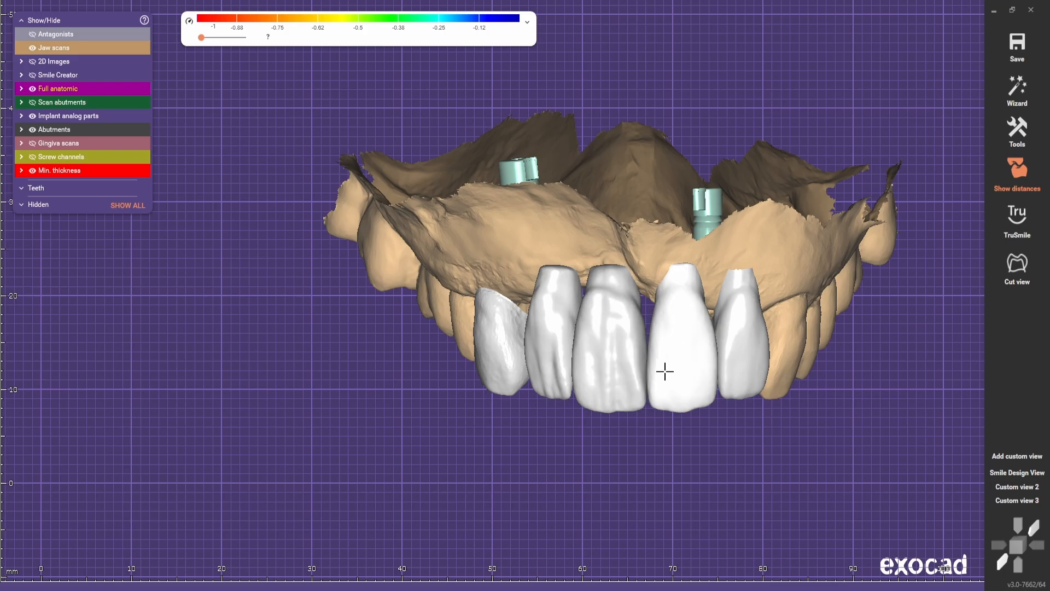
scroll(572, 424, down, 3)
scroll(588, 440, up, 2)
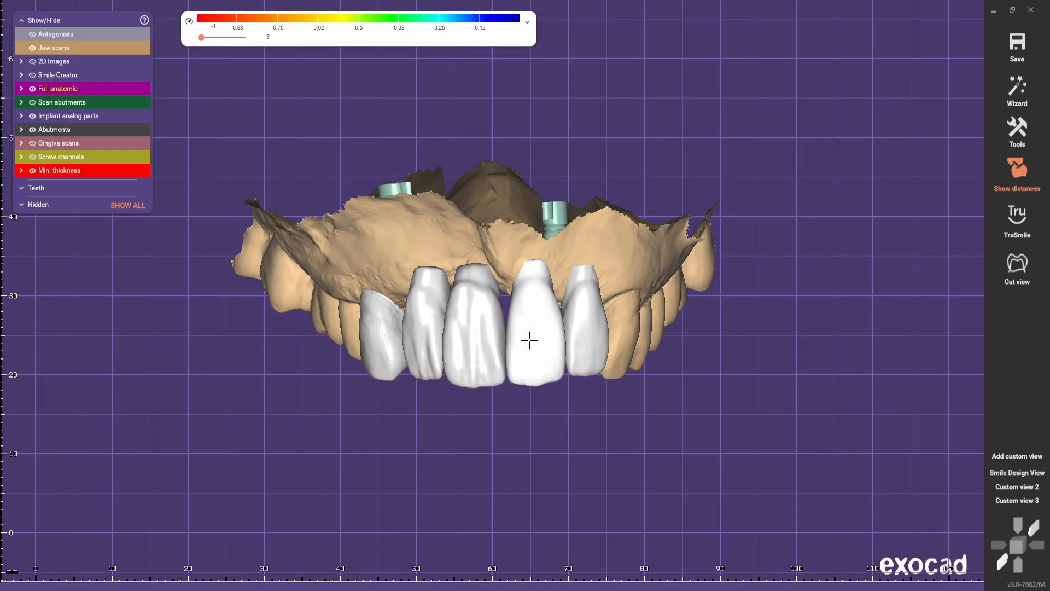
Mirror tooth 11 onto the position of tooth 21 as a direct copy.
click(529, 340)
scroll(485, 407, up, 1)
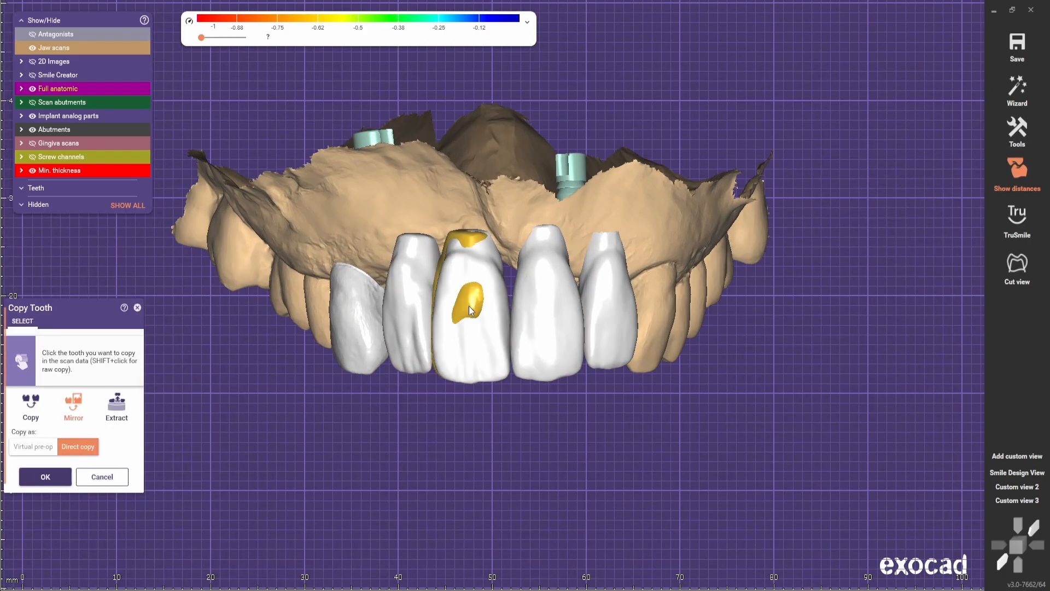
click(475, 326)
click(547, 331)
Correct the placement of the mirrored tooth 21 beside tooth 11 in labial and occlusal views, and accept the copy.
click(598, 354)
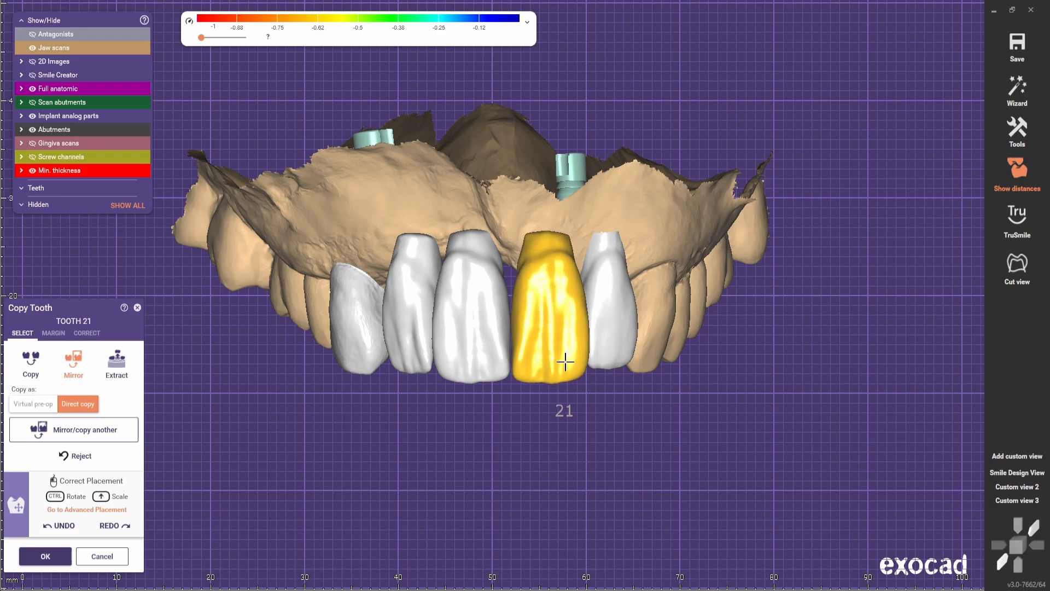
click(1020, 501)
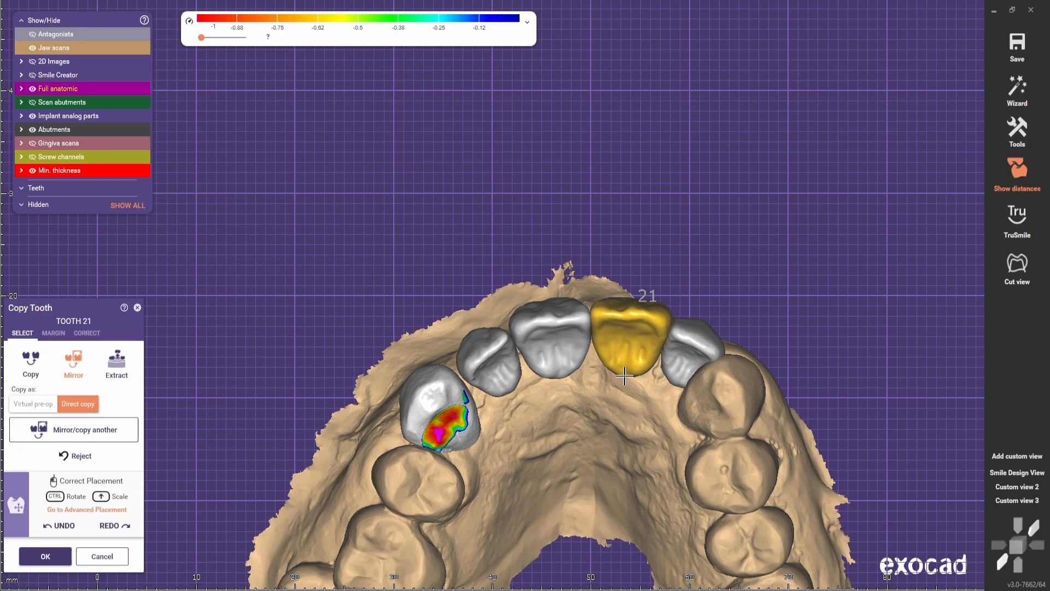
click(1013, 486)
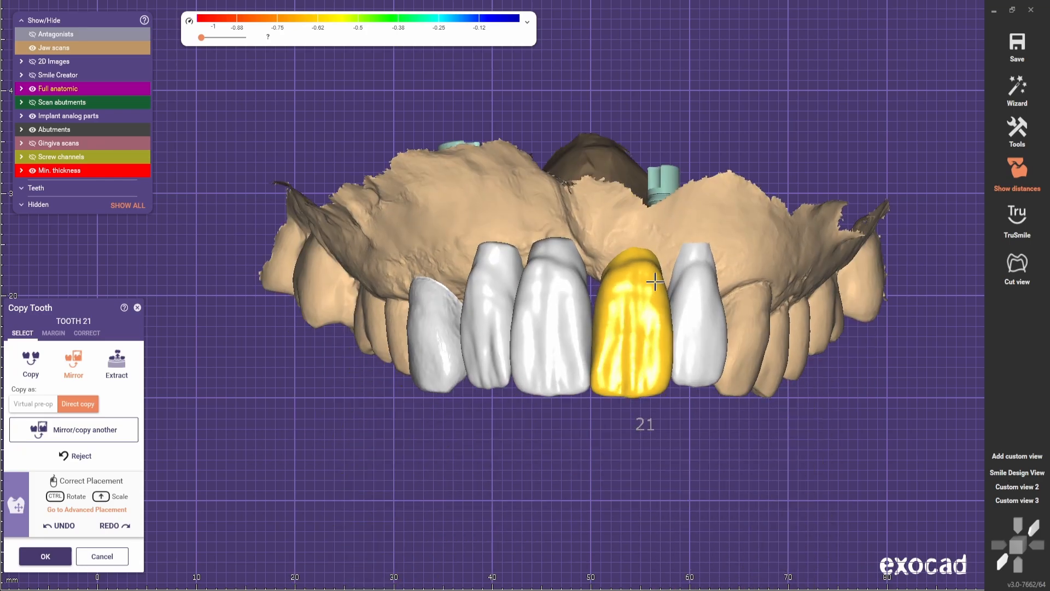
click(1001, 564)
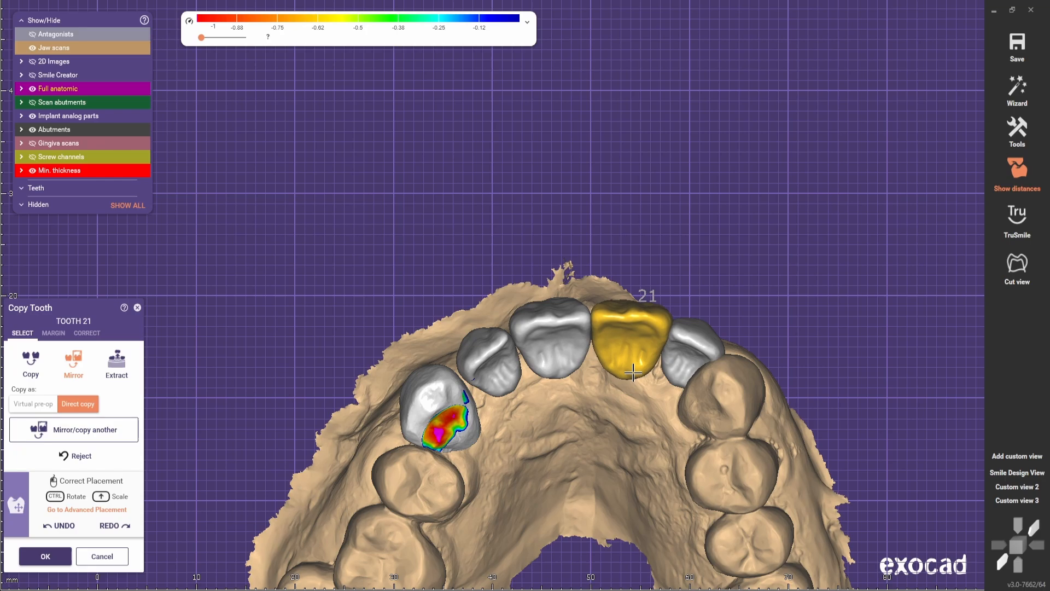
click(1017, 472)
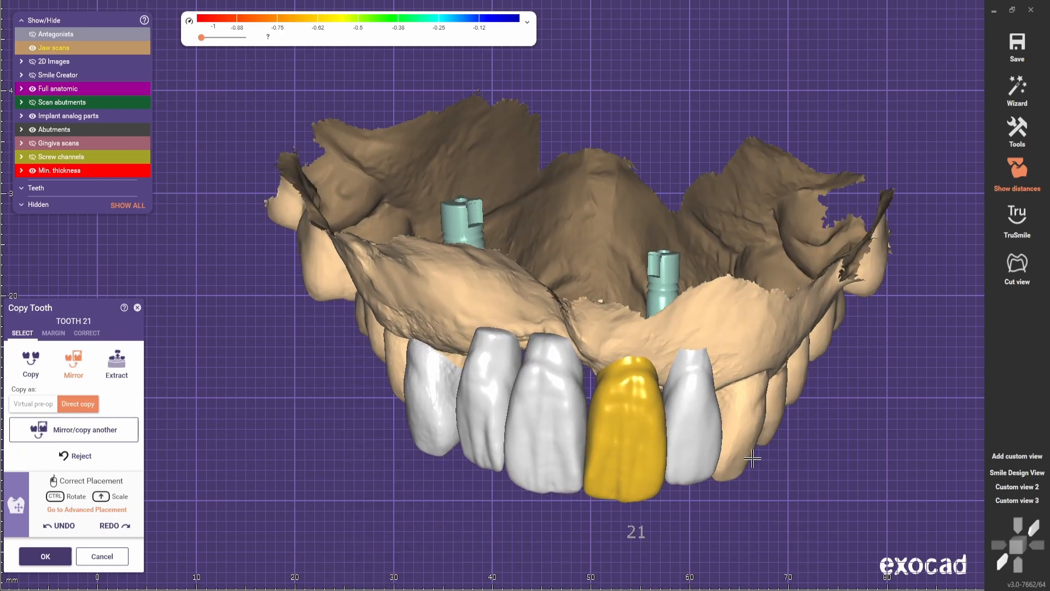
right_drag(752, 458, 919, 485)
click(1015, 500)
click(1015, 499)
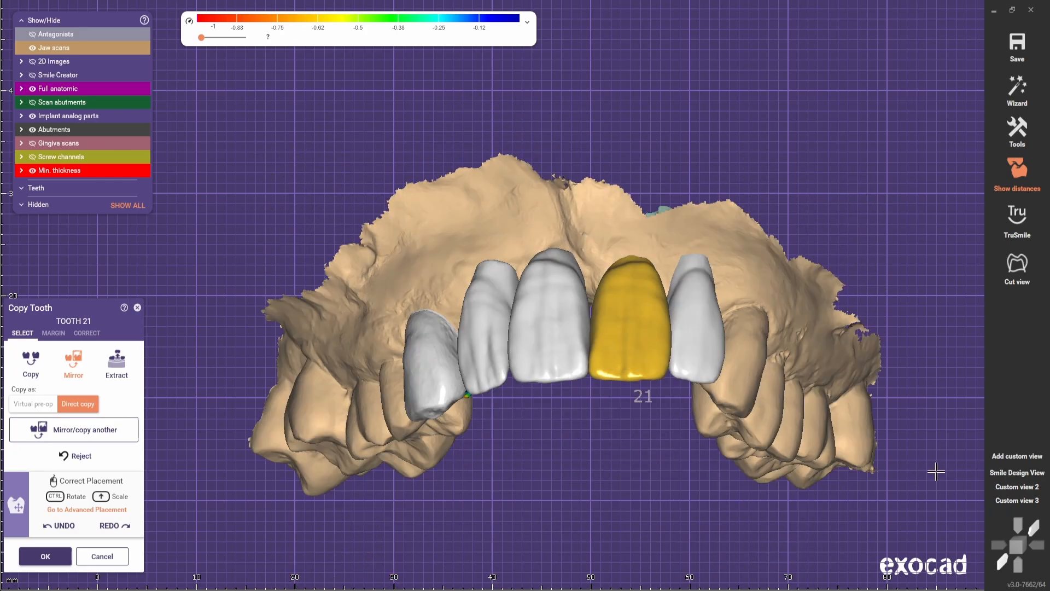
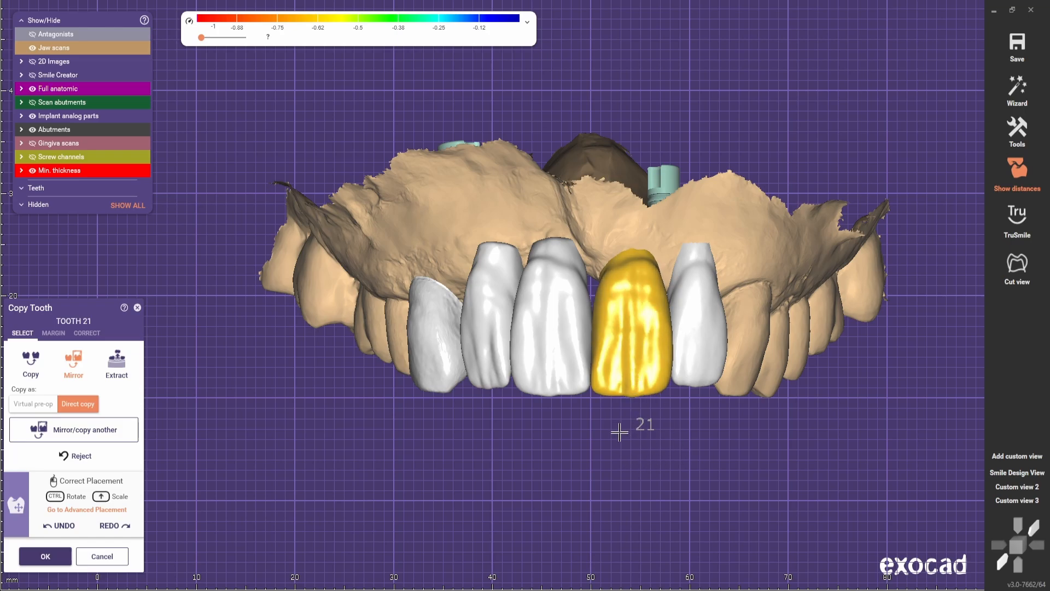
click(1014, 487)
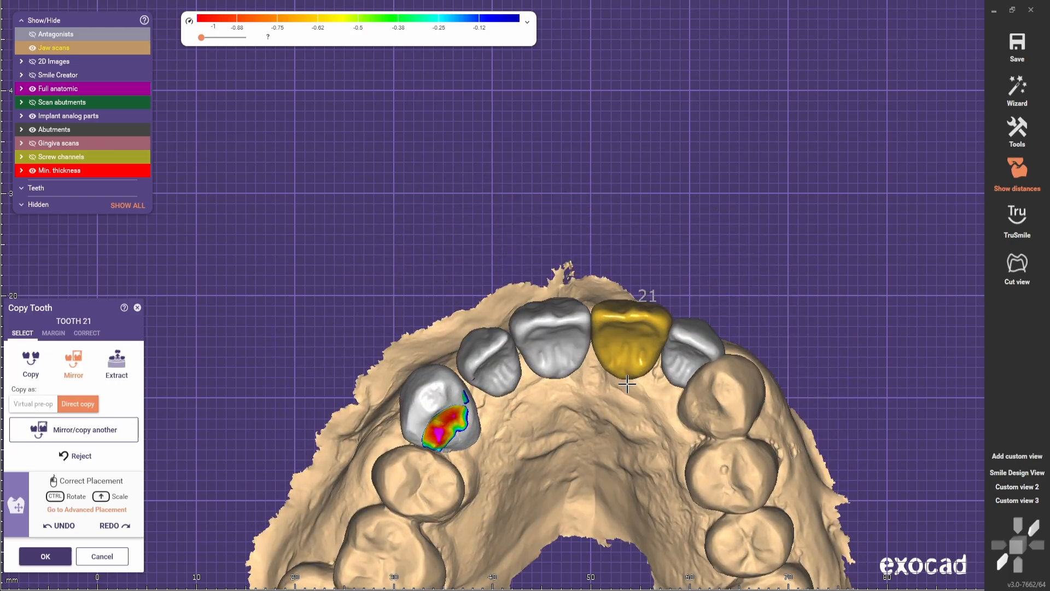
click(1014, 497)
click(1029, 500)
scroll(623, 368, up, 5)
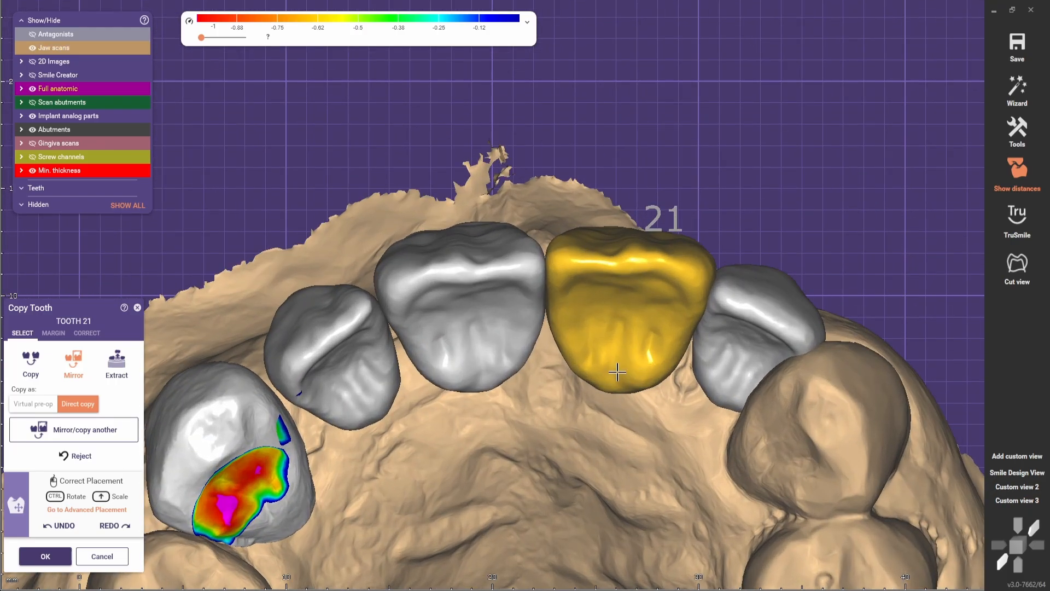
click(1029, 488)
click(1028, 498)
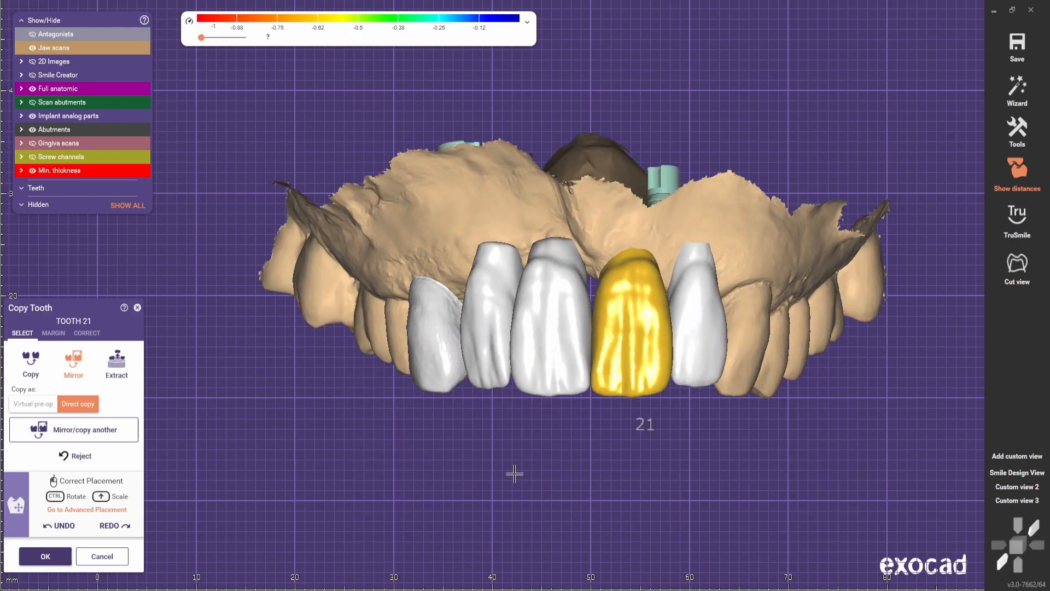
click(54, 556)
Mirror tooth 12 onto the position of tooth 22 as a direct copy.
click(101, 544)
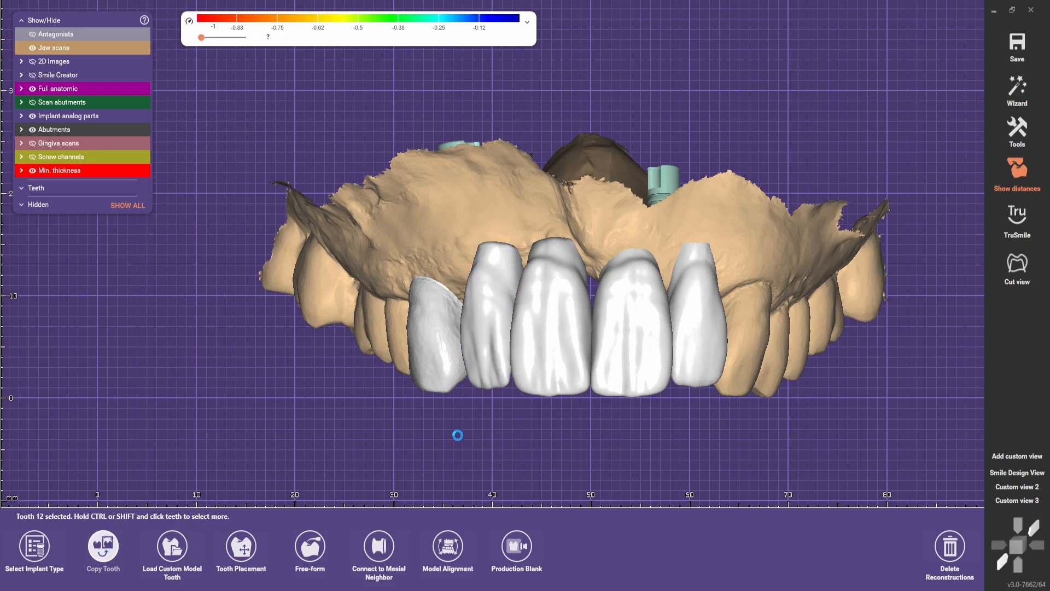
click(491, 346)
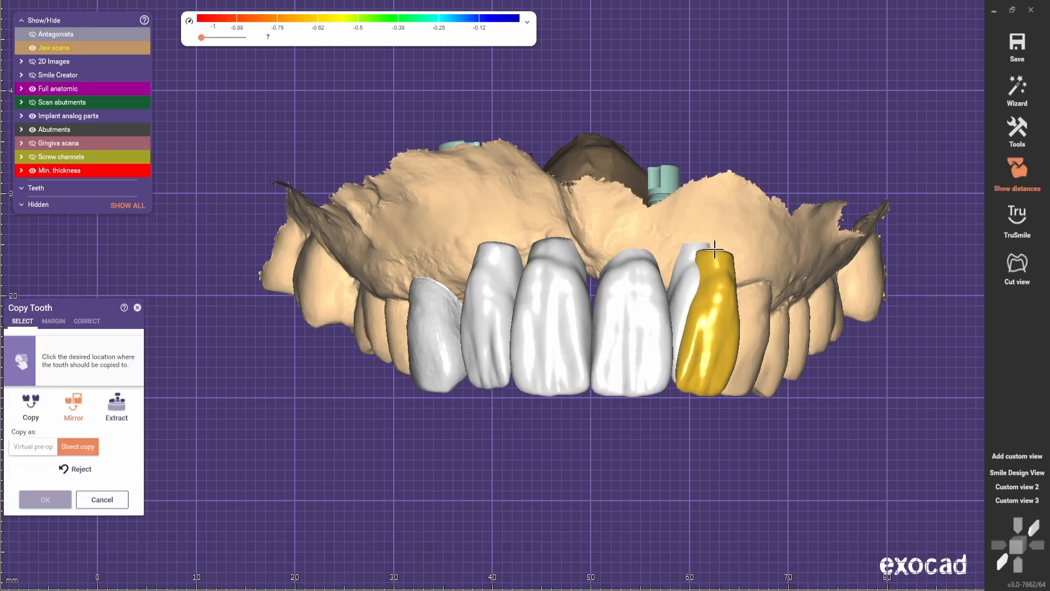
click(705, 323)
Correct the placement of the mirrored tooth 22 beside tooth 21 in labial and occlusal views, and accept the copy.
click(602, 357)
click(1022, 487)
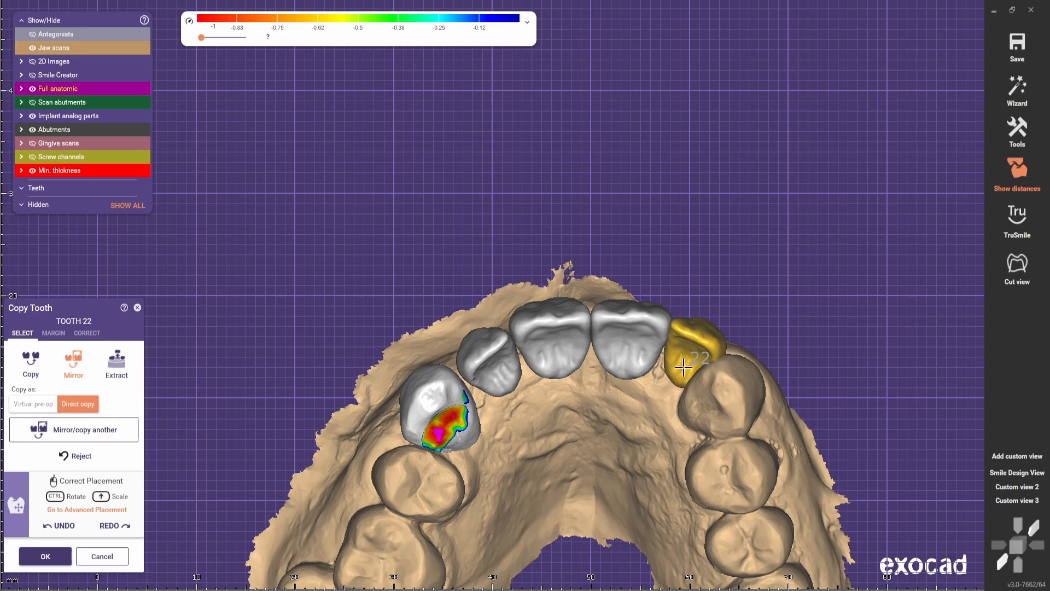
click(1005, 495)
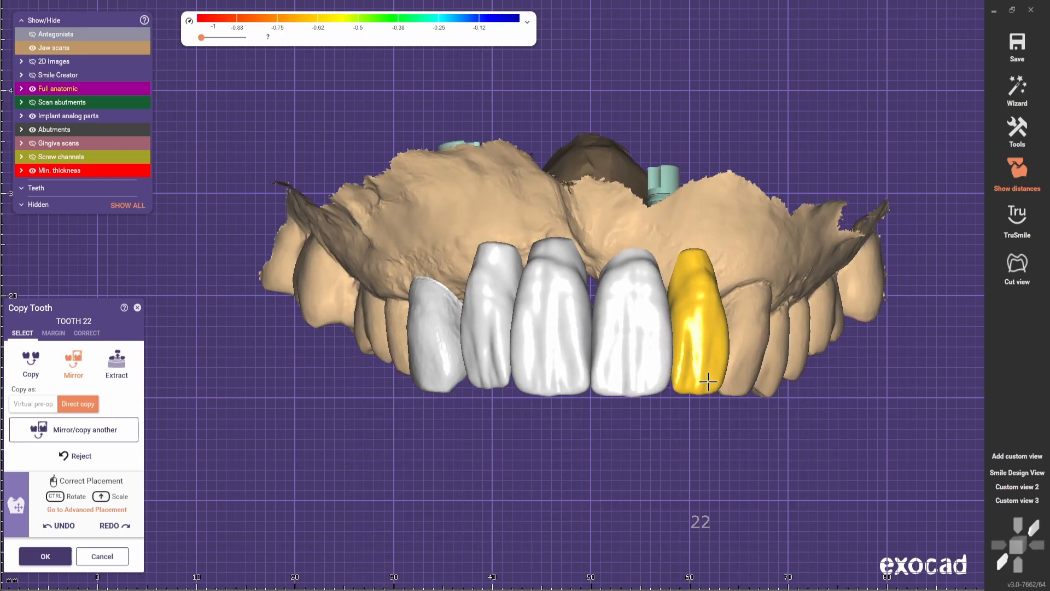
click(1016, 486)
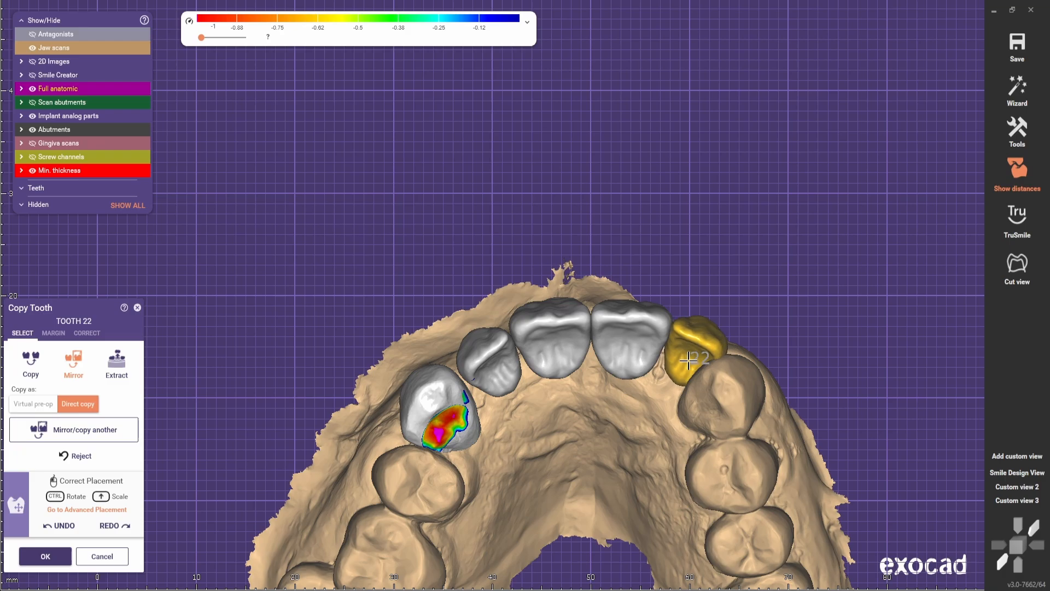
click(1015, 499)
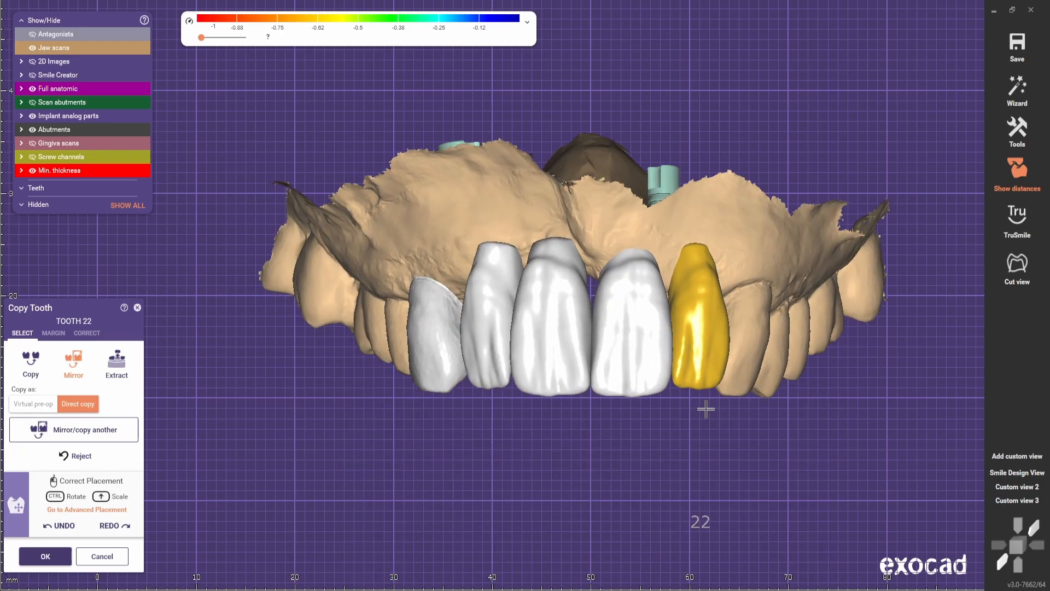
click(1010, 500)
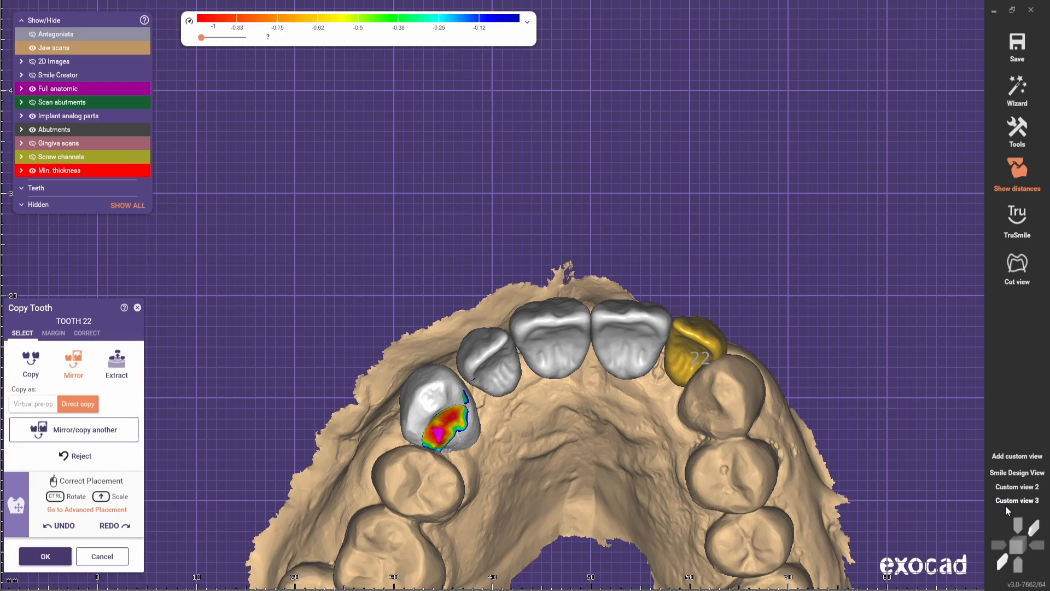
click(1014, 498)
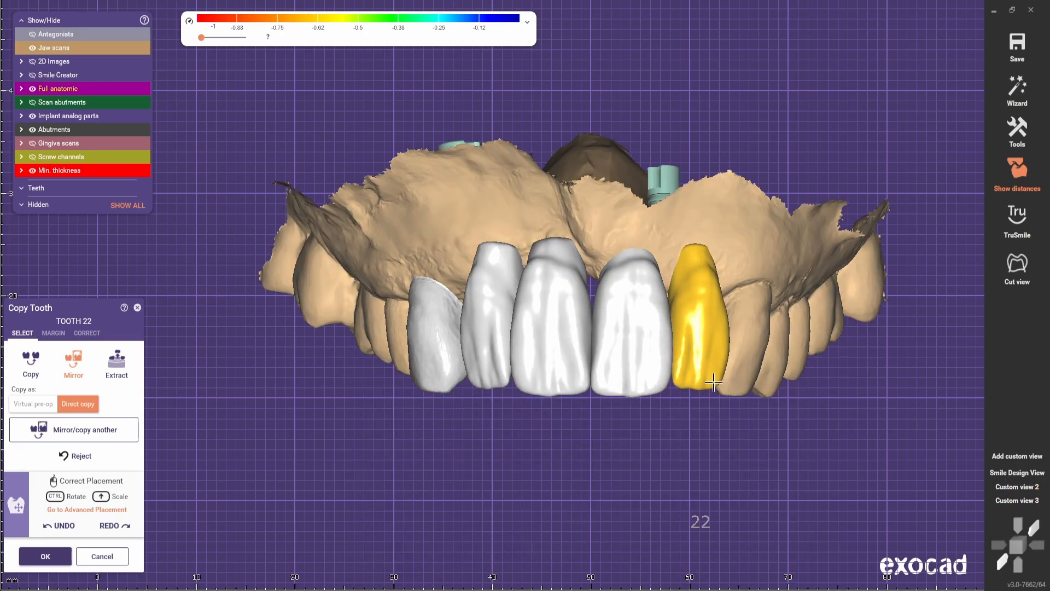
click(1017, 501)
click(1017, 501)
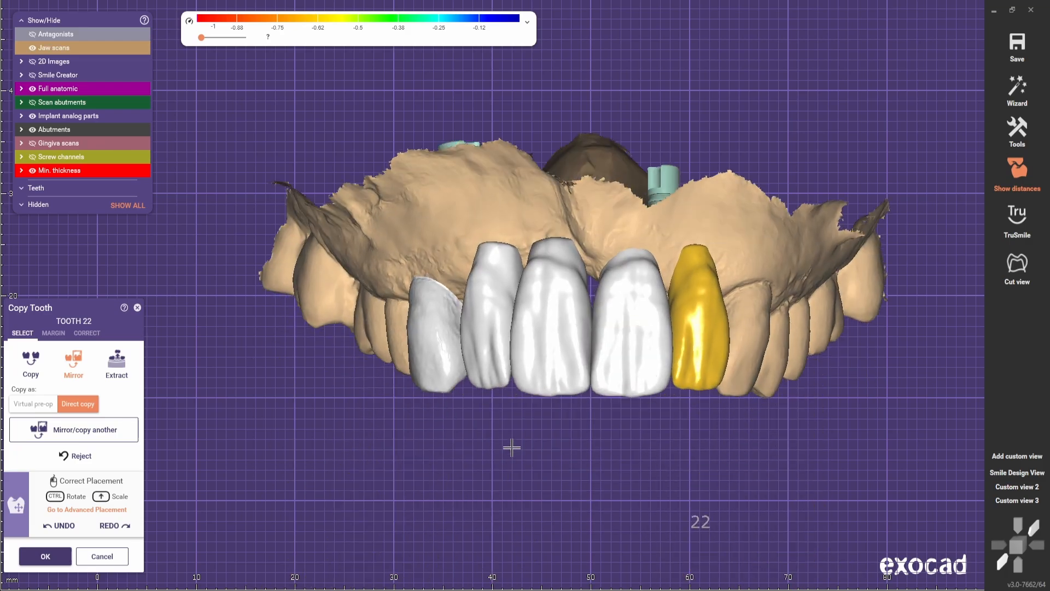
key(Escape)
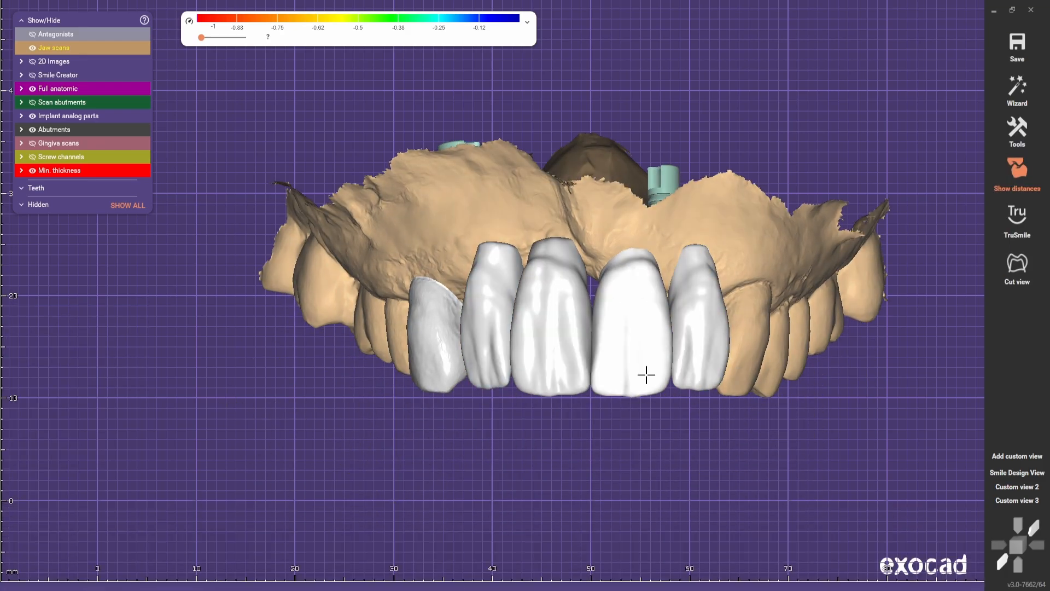
Show the 2D images of the patient's face behind the upper tooth design.
scroll(509, 474, down, 2)
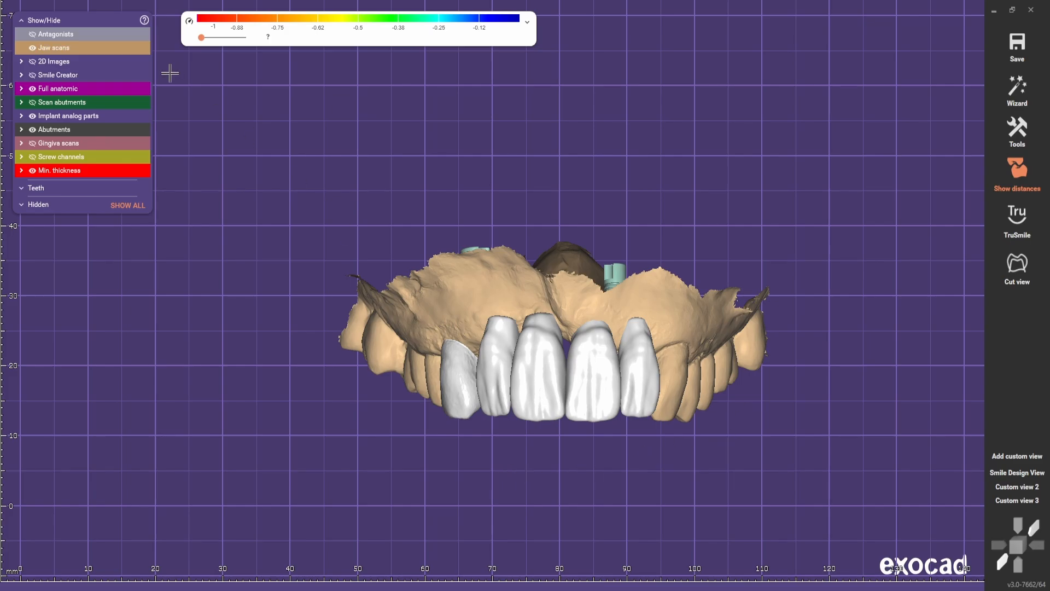
click(57, 63)
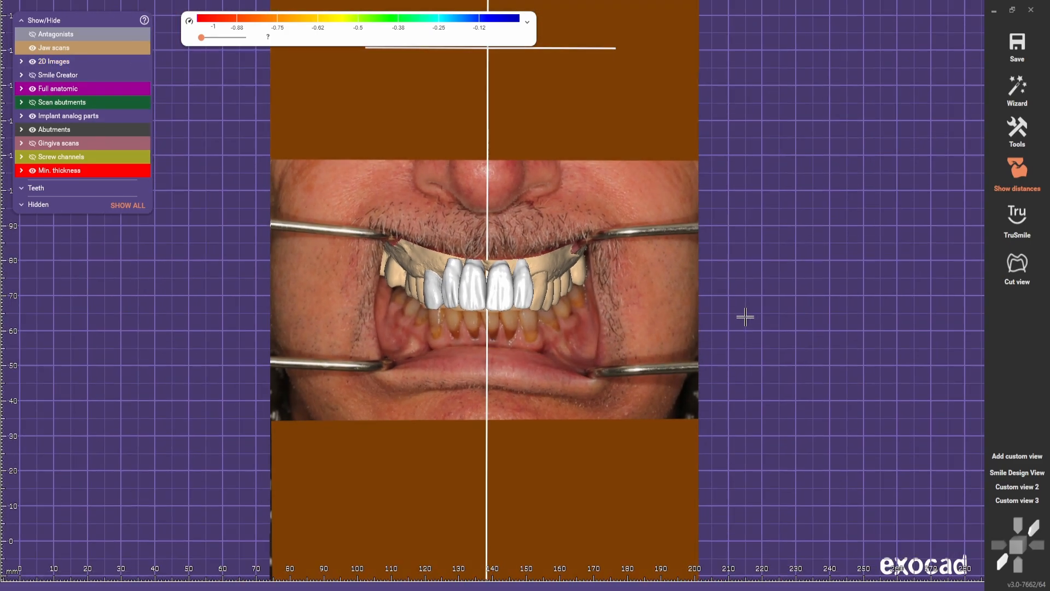
Enable simultaneous movement of all teeth in Tooth Placement, and discard this placement session that includes tooth 13.
right_click(745, 317)
click(816, 191)
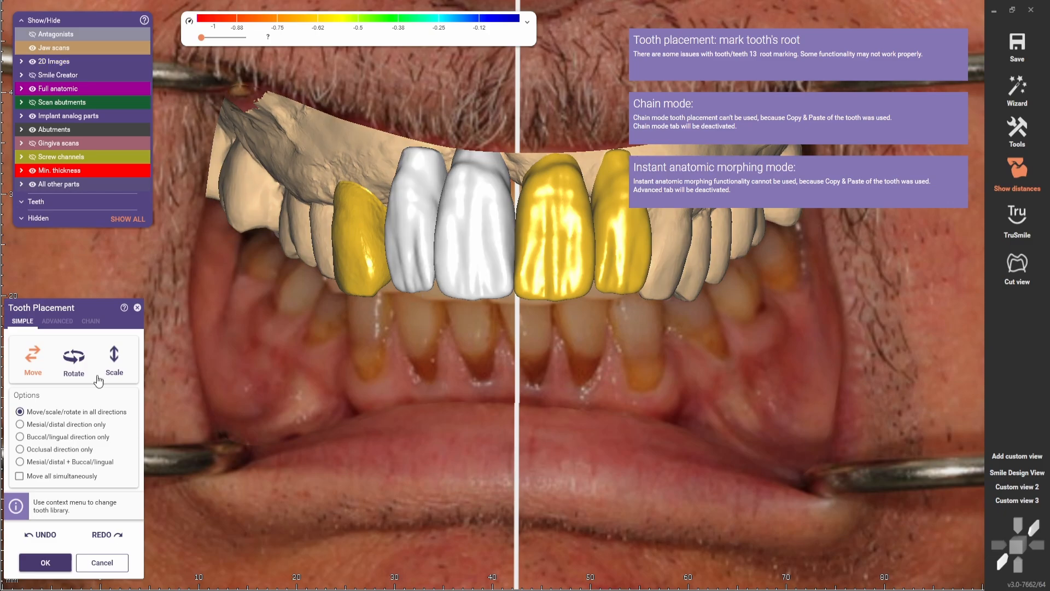
click(30, 479)
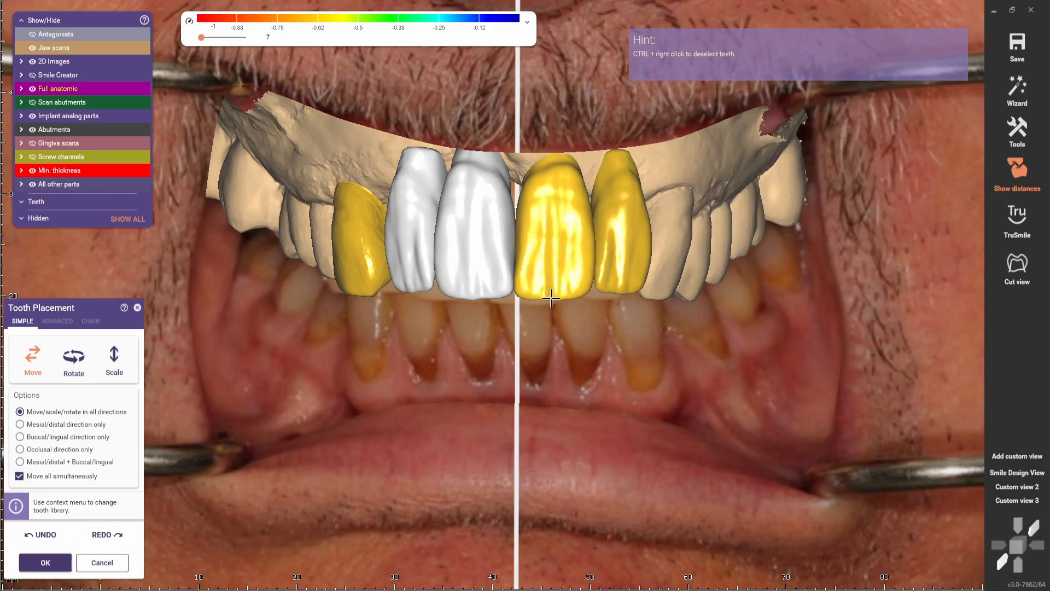
click(124, 564)
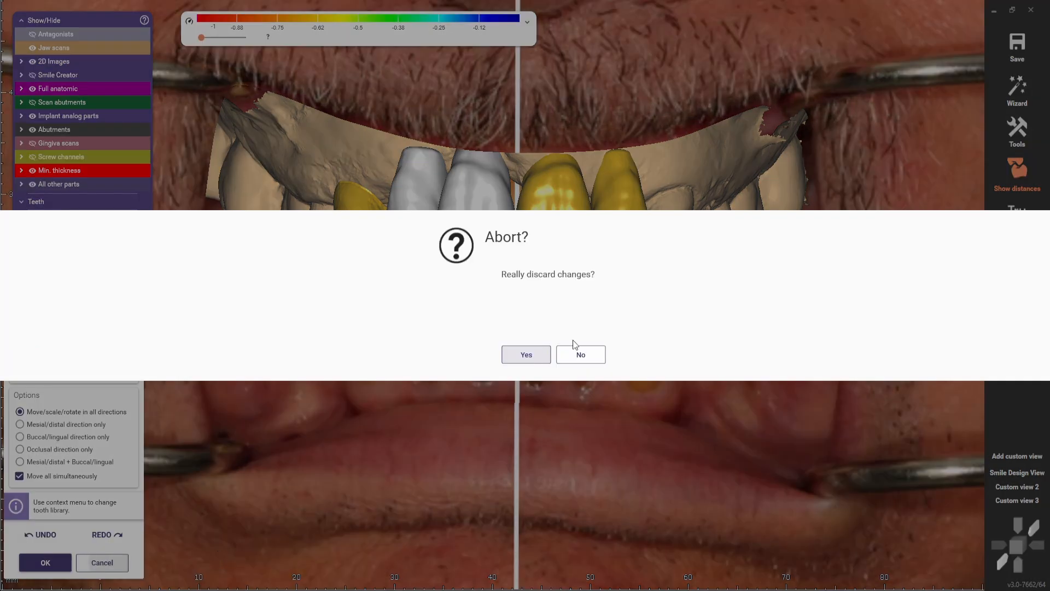
click(527, 355)
Move teeth 12, 11, 21 and 22 together slightly in the incisal direction against the patient photo, and accept the placement.
click(424, 248)
shift+click(623, 235)
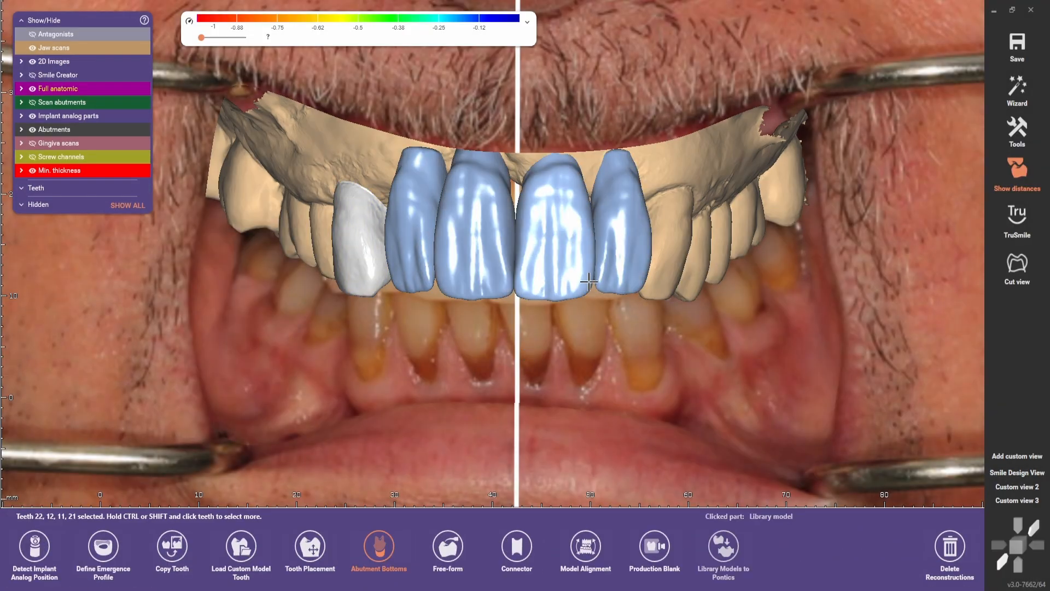
click(311, 546)
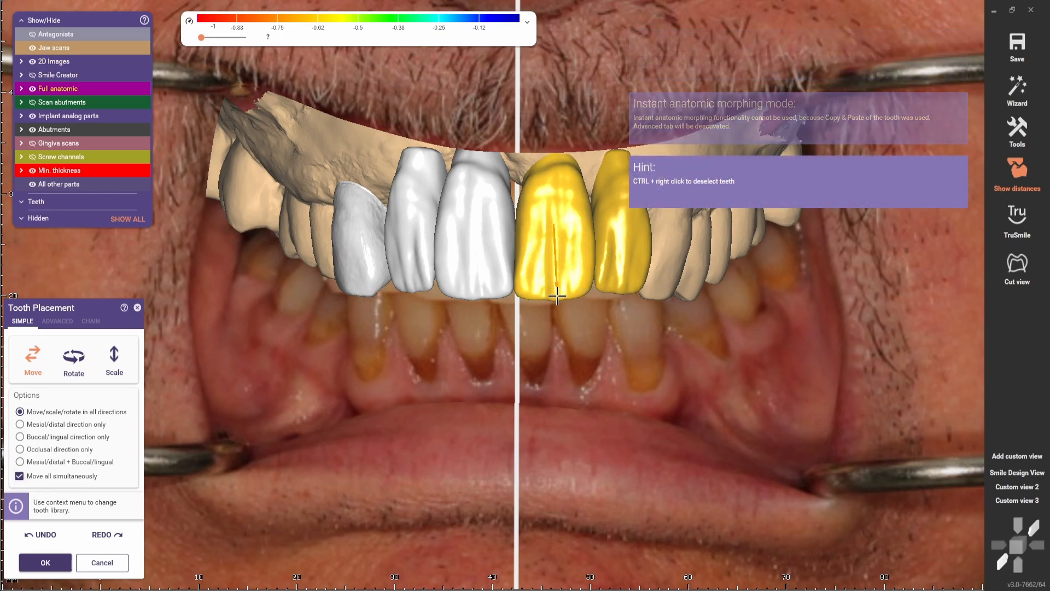
drag(553, 295, 554, 295)
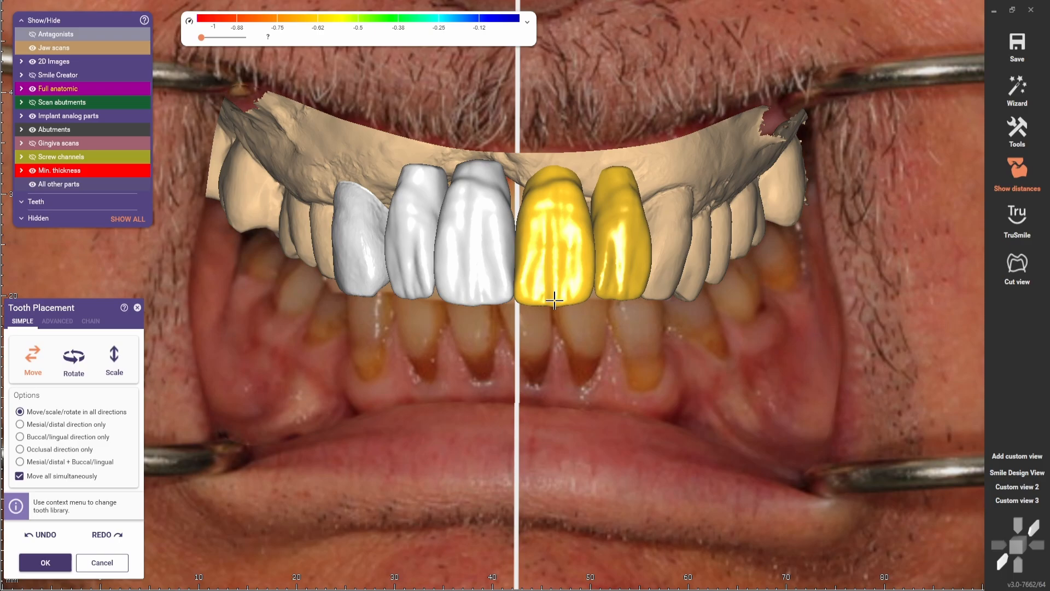
drag(554, 300, 554, 297)
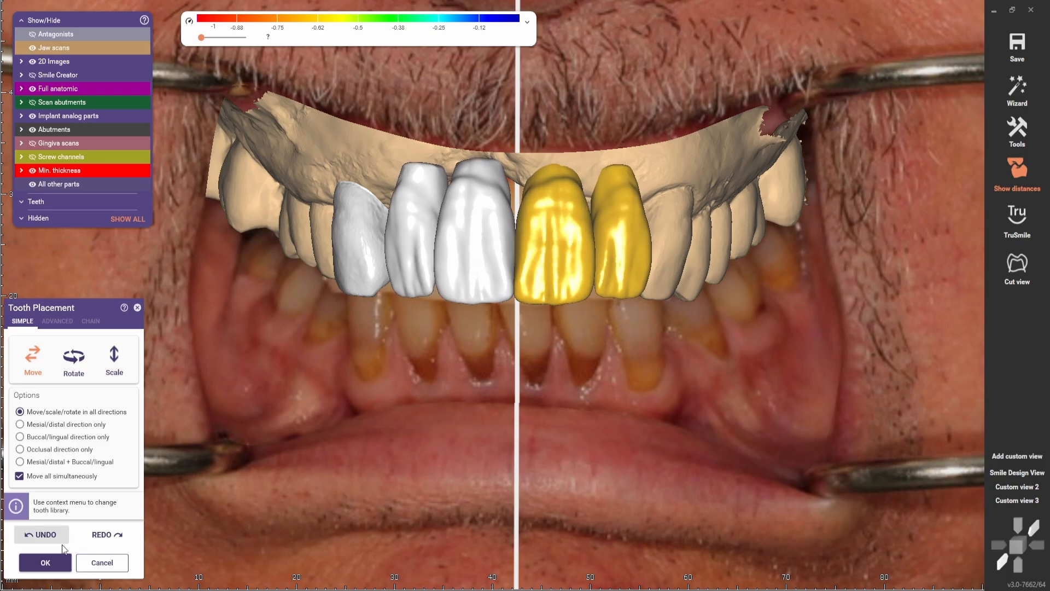
click(45, 562)
Select teeth 12, 11, 21 and 22 together, leaving out tooth 13.
click(628, 262)
shift+click(398, 256)
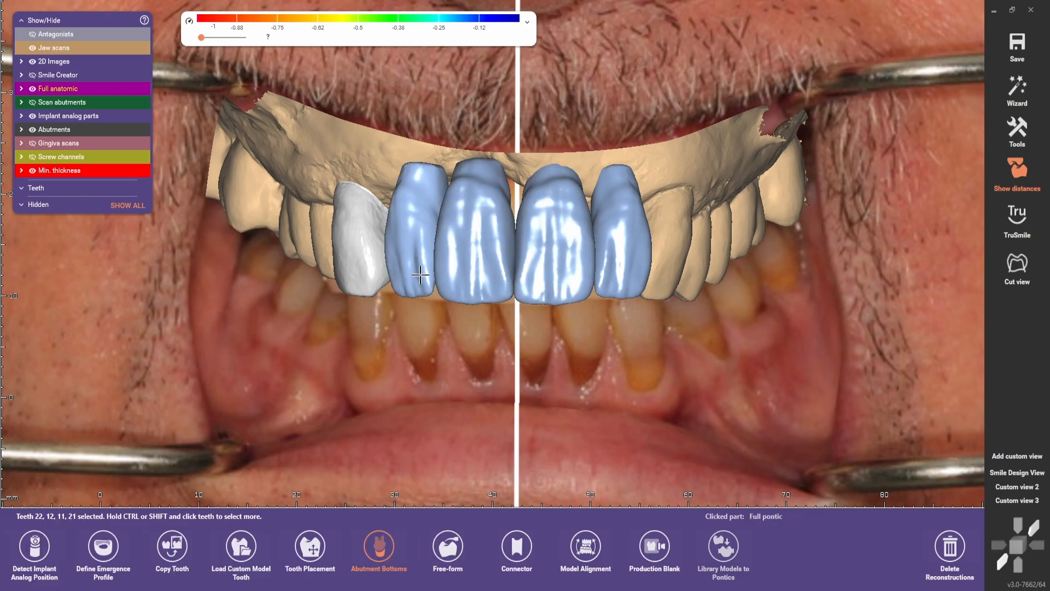
Reposition teeth 12 and 22 together in Tooth Placement, using free movement in all directions with simultaneous movement enabled.
click(615, 266)
click(636, 262)
shift+click(405, 241)
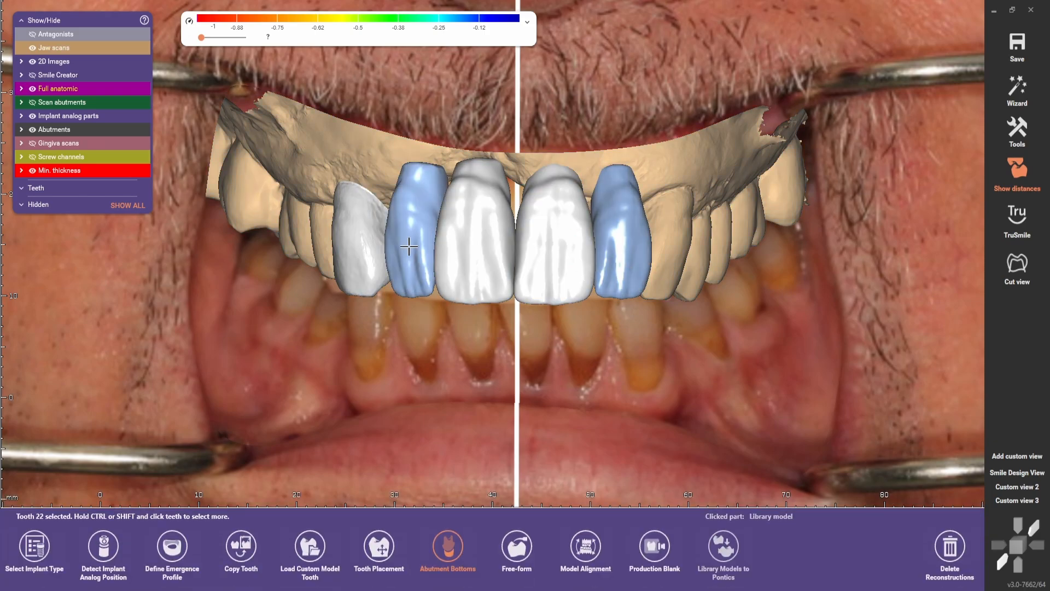
click(310, 545)
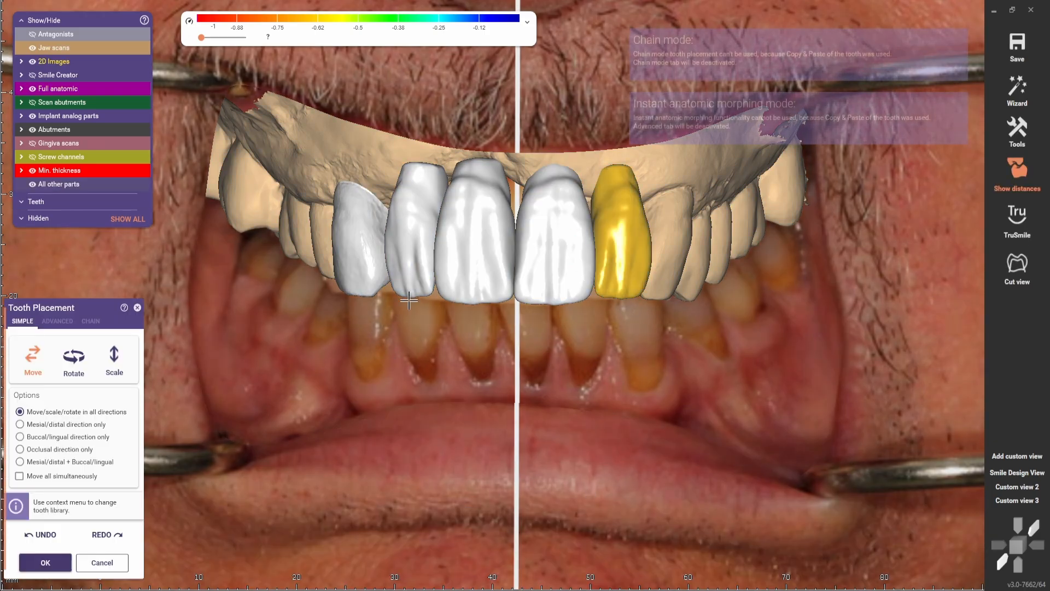
click(50, 480)
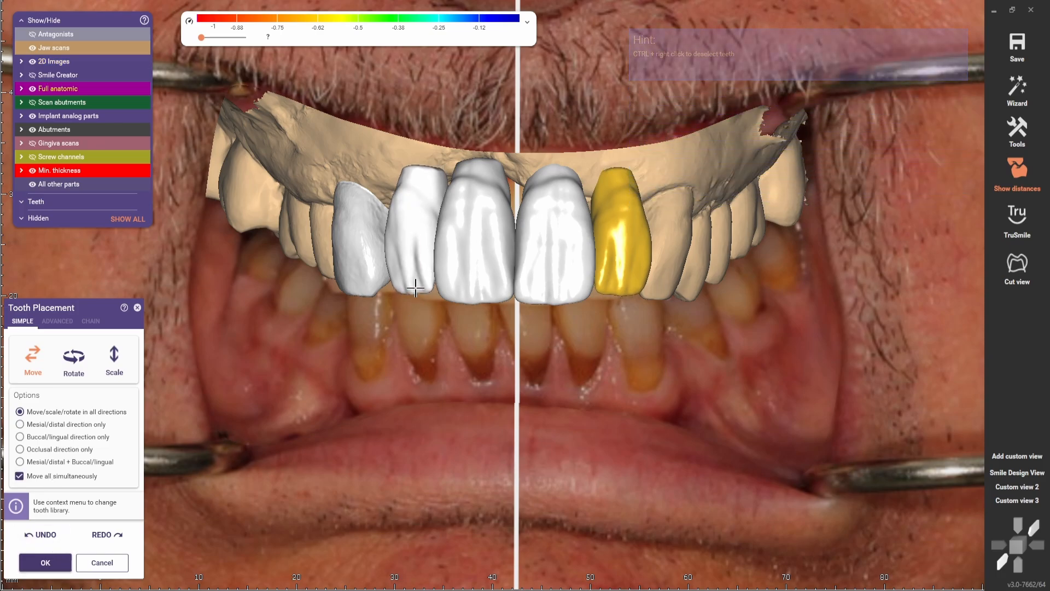
drag(415, 288, 415, 290)
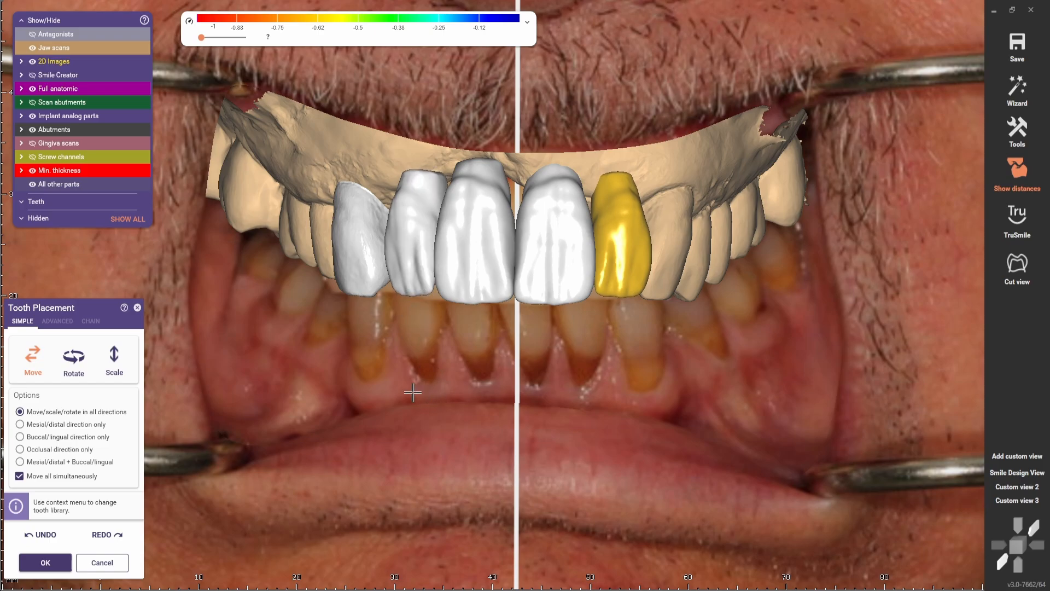
click(34, 574)
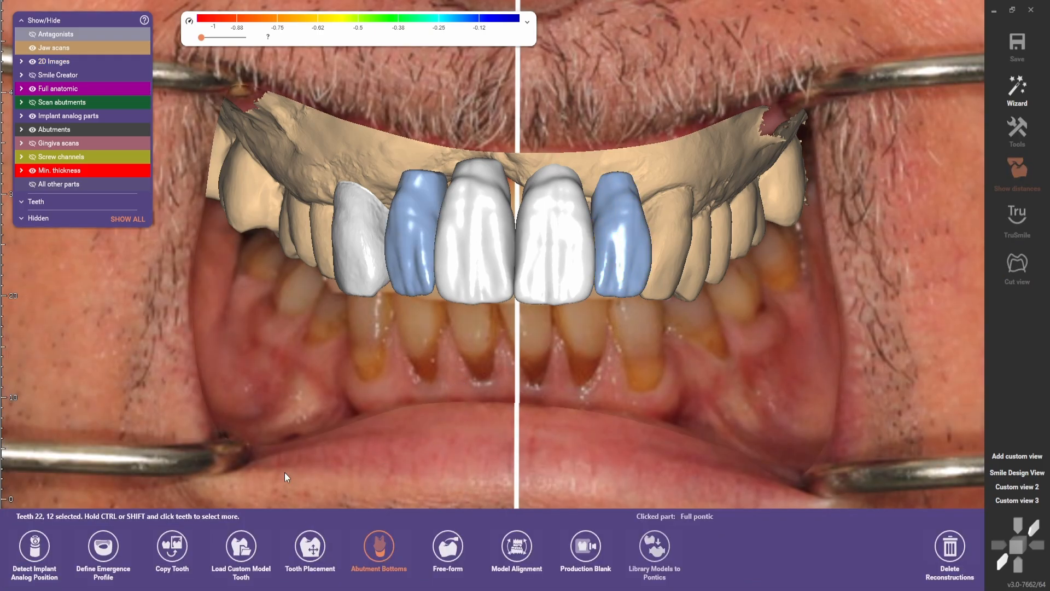
Resume the design wizard and continue past Abutment Bottoms to Free-Forming.
scroll(330, 310, down, 5)
click(1017, 88)
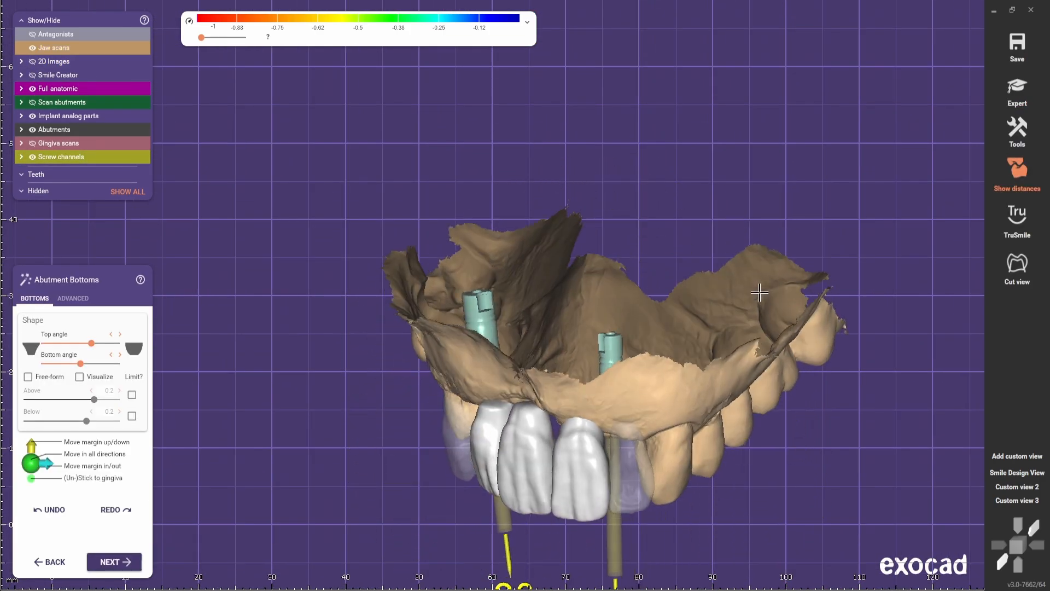
right_drag(759, 293, 547, 298)
right_click(327, 235)
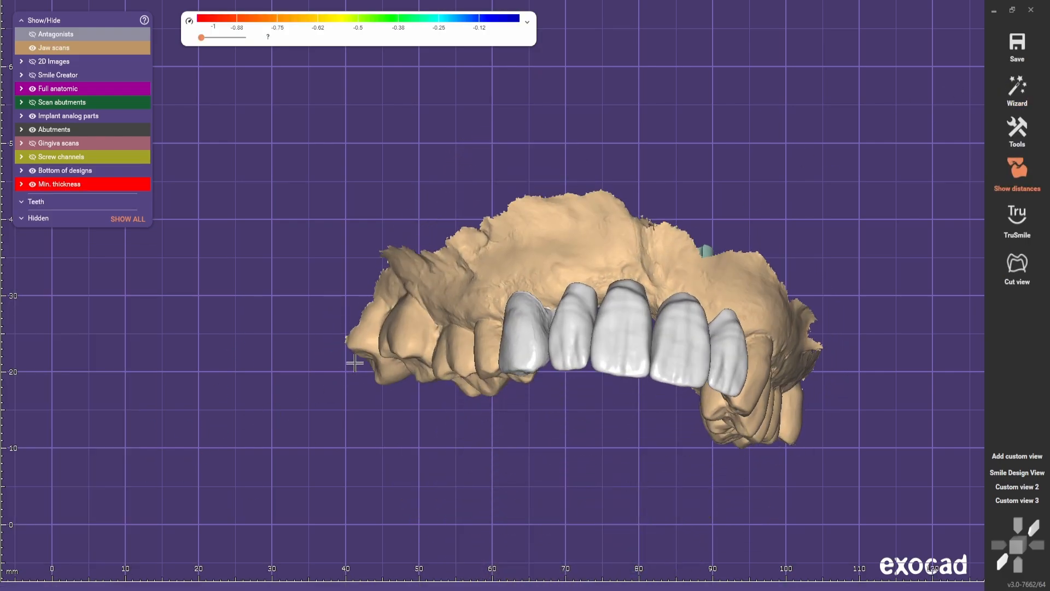
click(1018, 94)
click(124, 561)
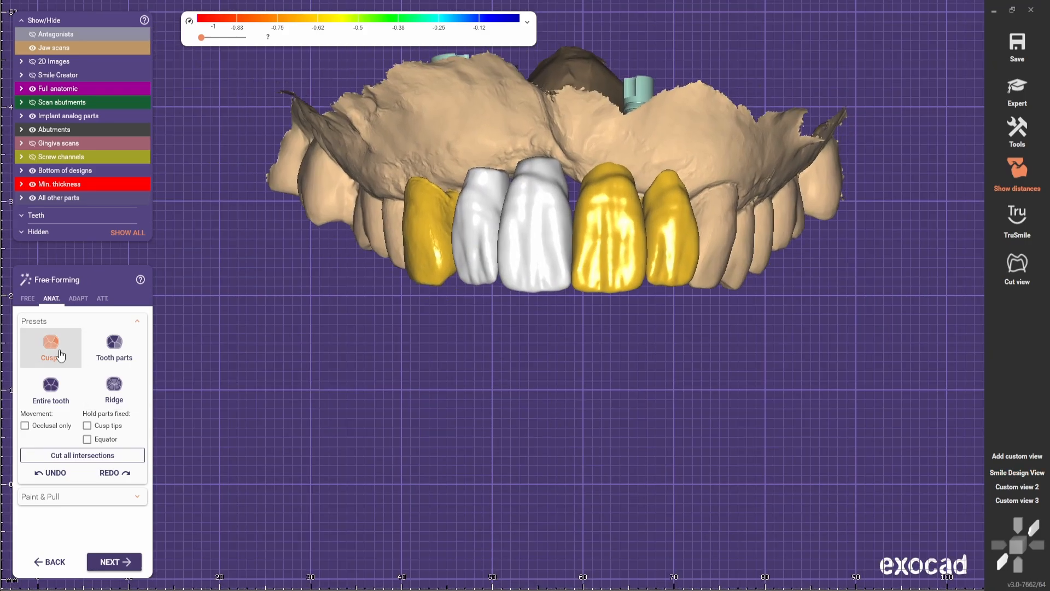
Build up the distal cervical area of the canine crown towards the gingiva with an enlarged free-form Add/Remove brush.
click(28, 298)
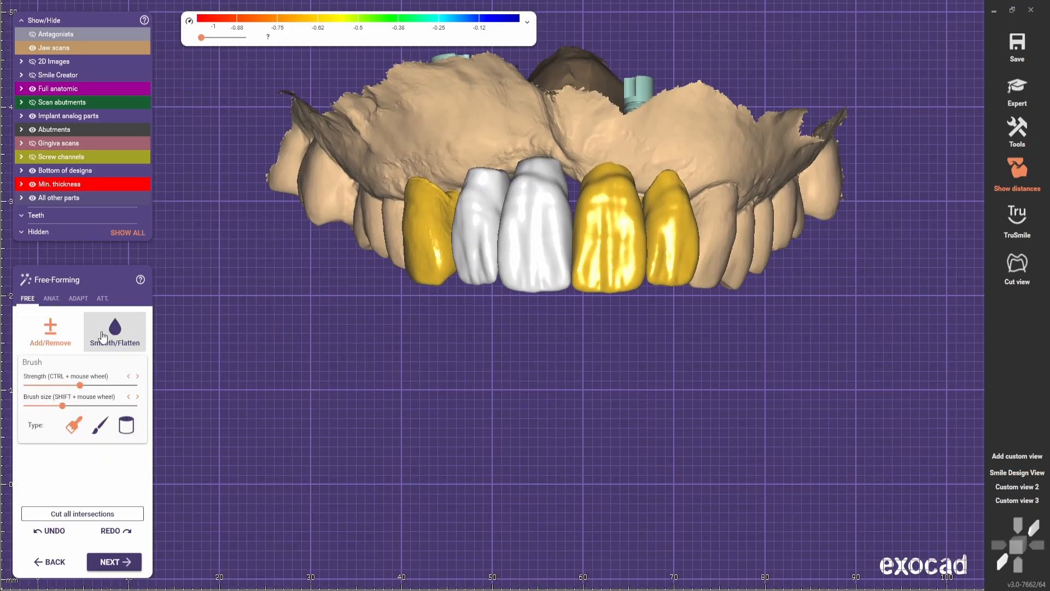
scroll(391, 382, down, 3)
right_drag(391, 382, 597, 368)
mouse_move(630, 249)
right_down()
mouse_move(597, 300)
mouse_move(612, 333)
mouse_move(689, 330)
mouse_move(677, 328)
right_up()
scroll(598, 300, up, 2)
scroll(617, 262, up, 3)
shift+scroll(684, 316, down, 3)
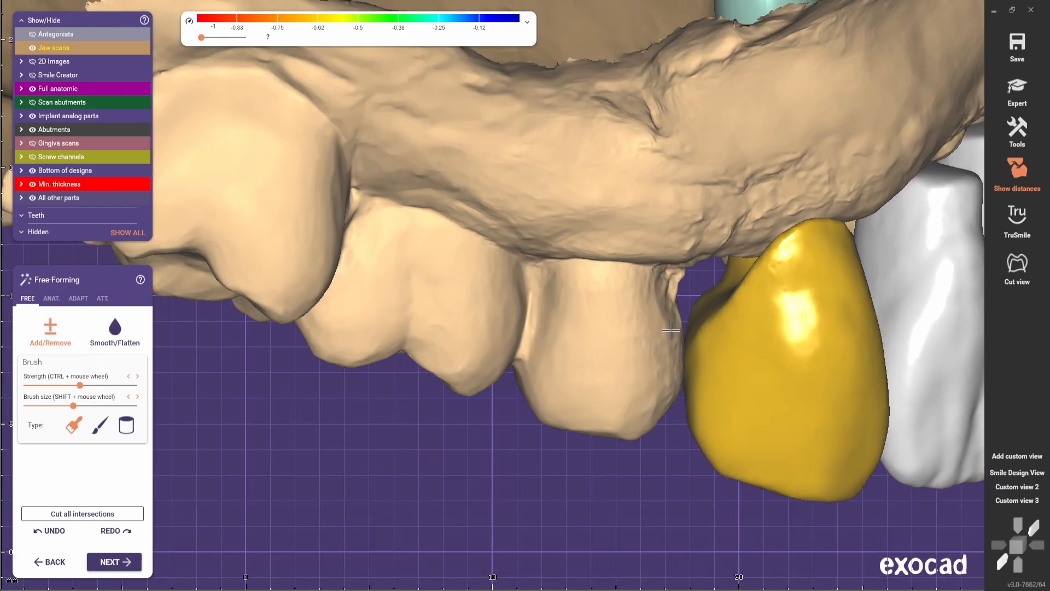
scroll(548, 368, down, 3)
scroll(623, 362, up, 3)
scroll(652, 353, down, 3)
mouse_move(492, 383)
right_down()
mouse_move(436, 392)
mouse_move(584, 337)
right_up()
scroll(646, 328, up, 3)
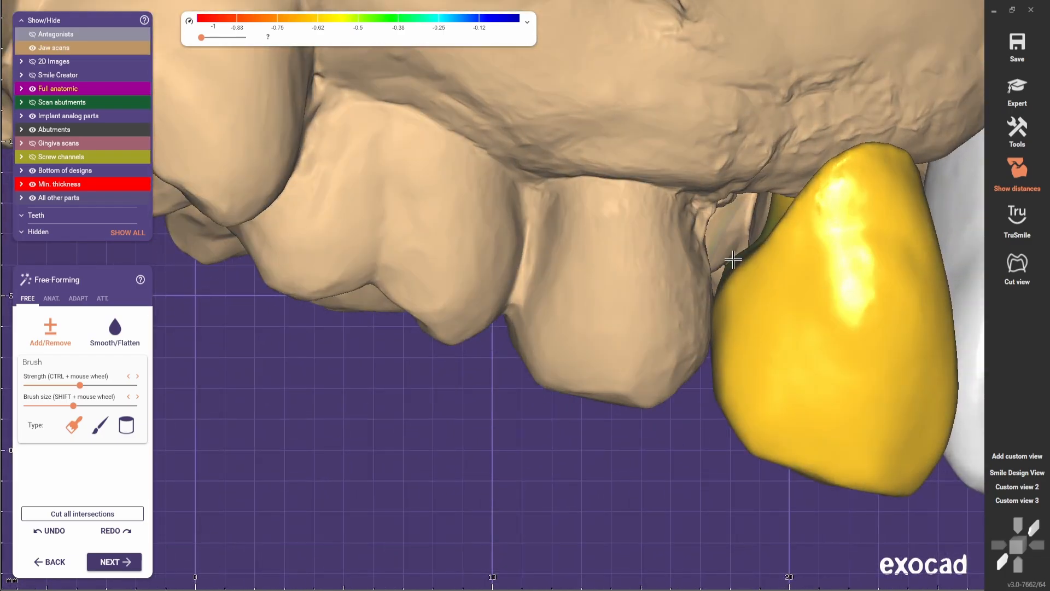
scroll(732, 263, down, 2)
right_drag(733, 263, 722, 288)
scroll(766, 361, up, 2)
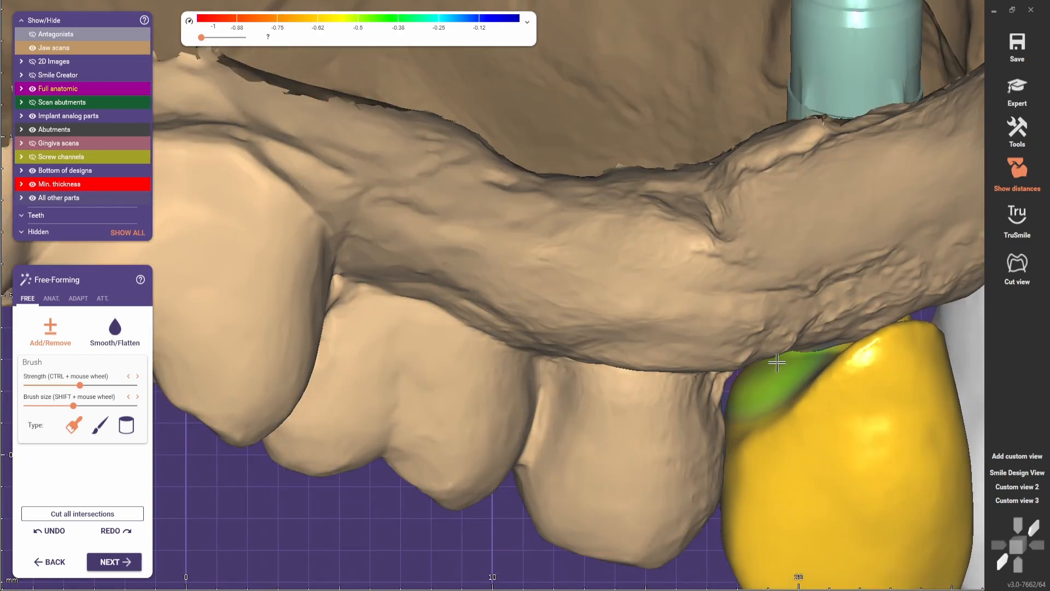
drag(787, 358, 795, 343)
mouse_move(730, 314)
right_down()
mouse_move(635, 300)
mouse_move(738, 320)
right_up()
scroll(771, 329, up, 2)
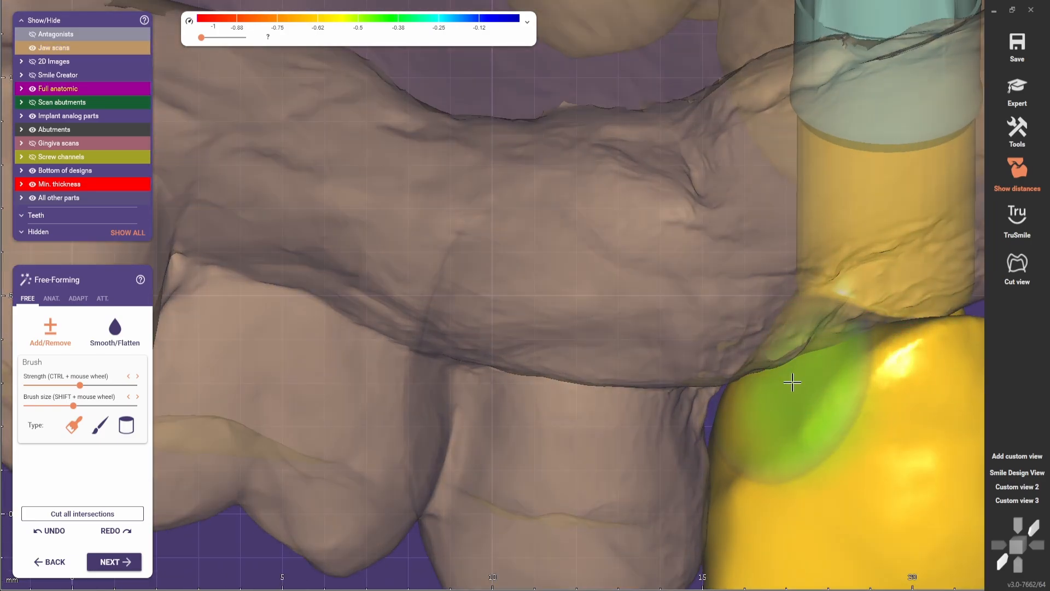
Smooth the built-up distal cervical area of the canine crown.
click(115, 331)
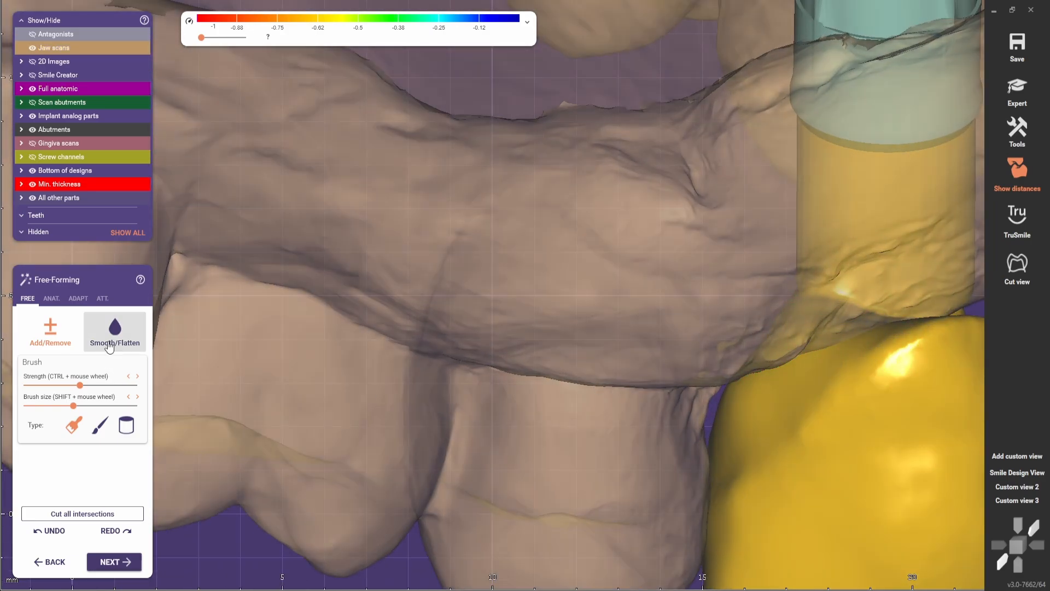
scroll(769, 350, down, 2)
right_drag(769, 351, 615, 364)
Reshape the basal surface of the canine crown beside the implant analog with the Add/Remove brush.
click(51, 330)
scroll(351, 319, down, 3)
right_drag(352, 319, 469, 317)
scroll(470, 316, up, 2)
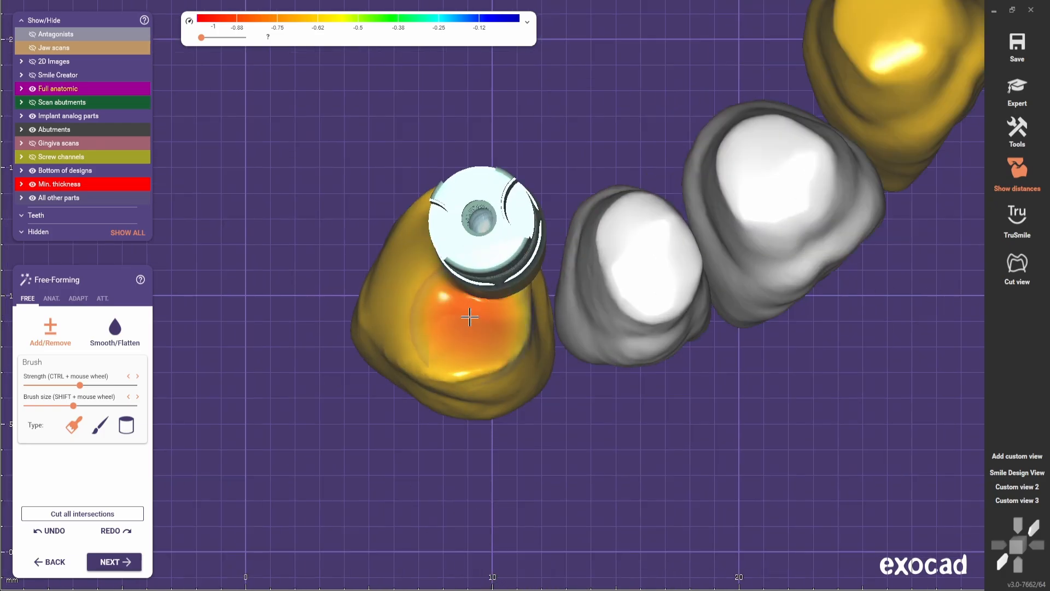
Smooth the distal side of the canine crown's basal surface with a smaller brush.
click(77, 302)
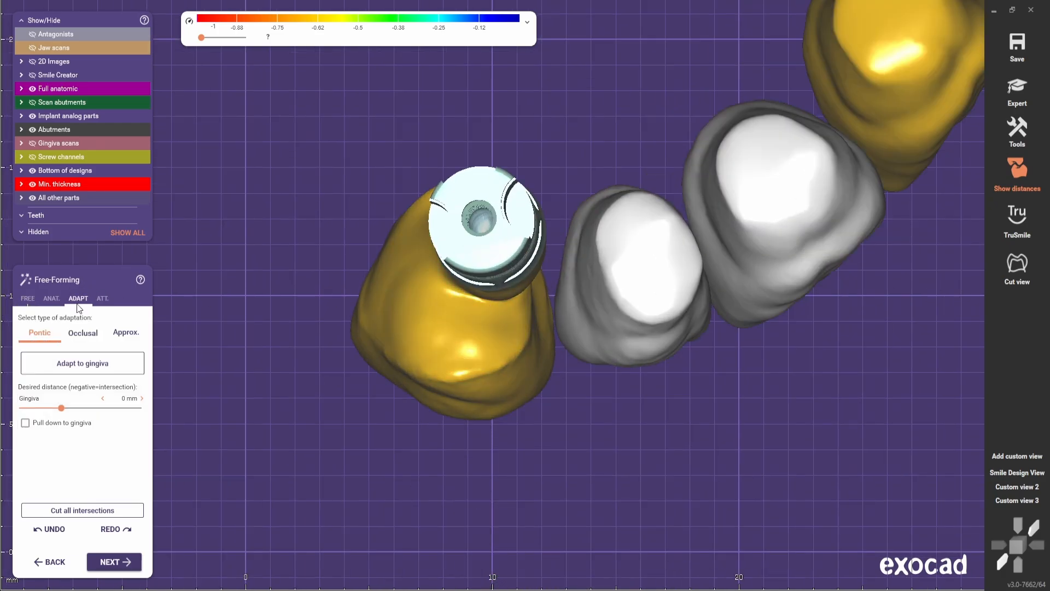
click(24, 302)
click(115, 339)
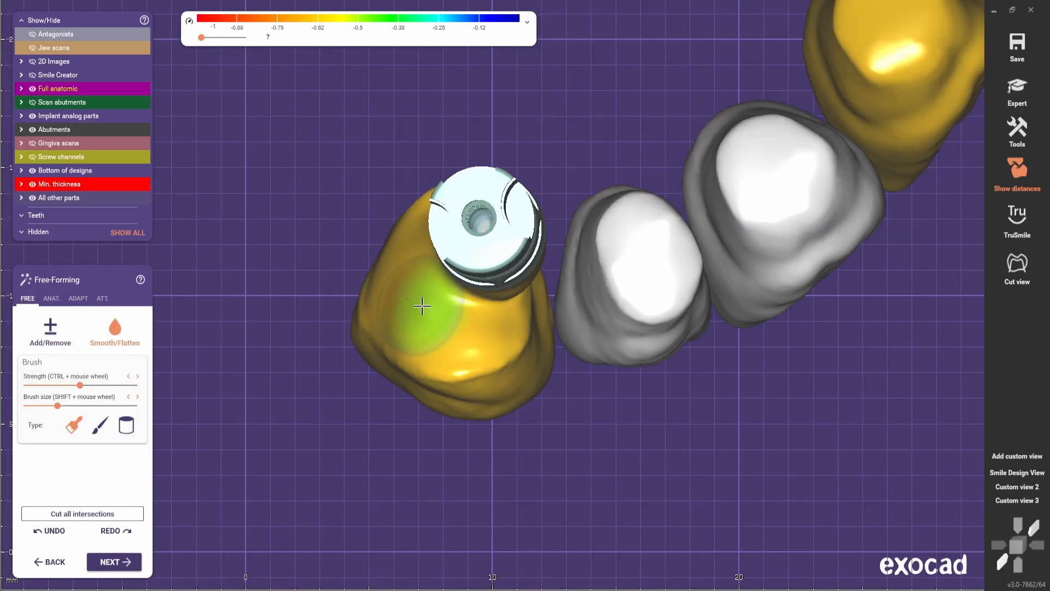
Show the jaw scans again and add material to the canine crown's mesial cervical flank with a larger brush.
click(54, 47)
scroll(560, 403, down, 2)
right_drag(538, 372, 522, 403)
click(50, 332)
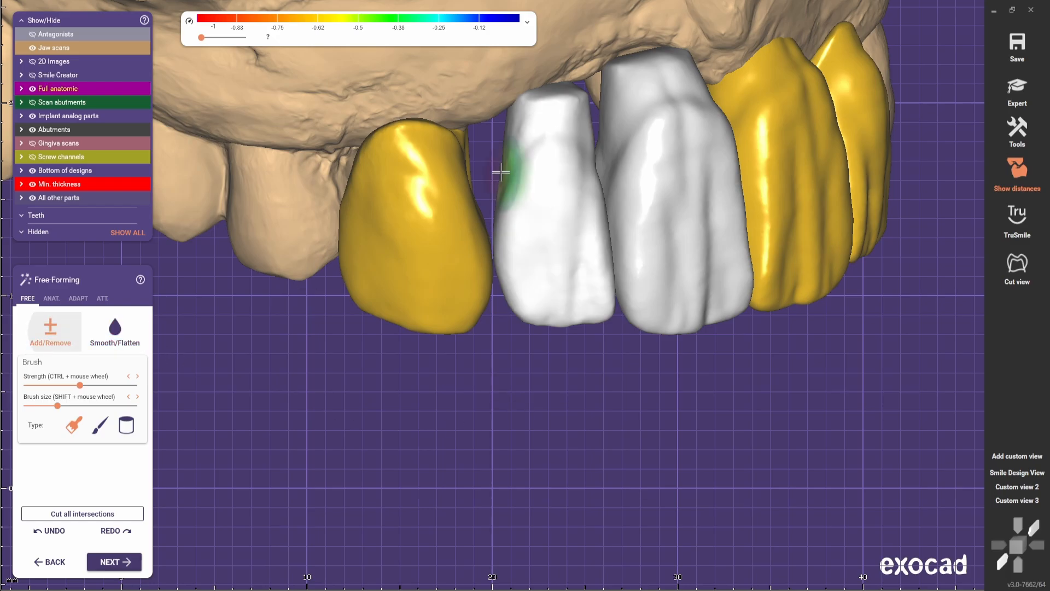
right_drag(499, 171, 330, 262)
scroll(330, 262, up, 2)
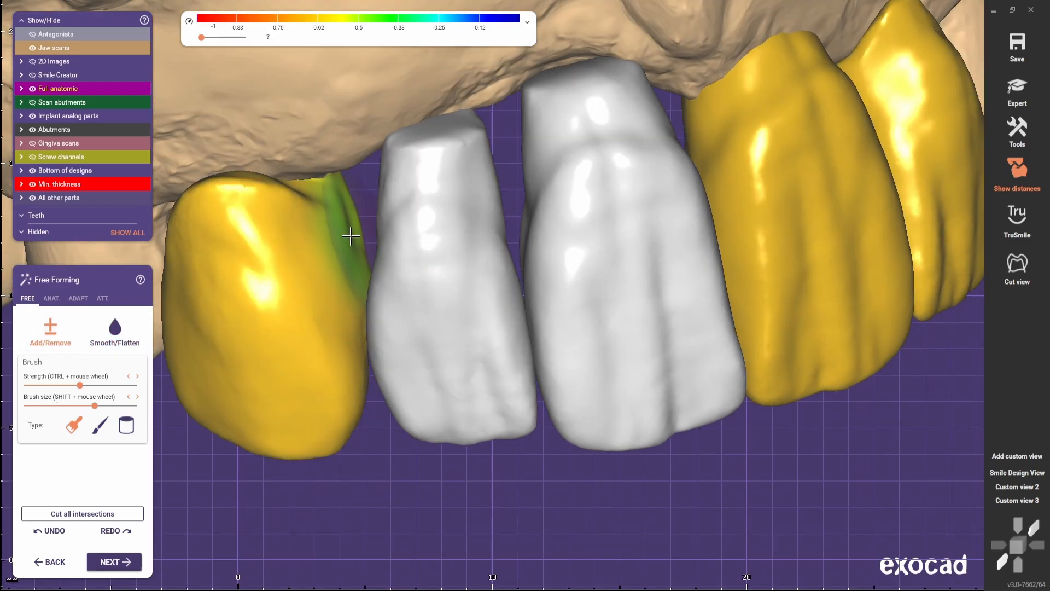
Smooth the canine crown's mesial cervical flank, touching it up with Add/Remove in between.
click(117, 331)
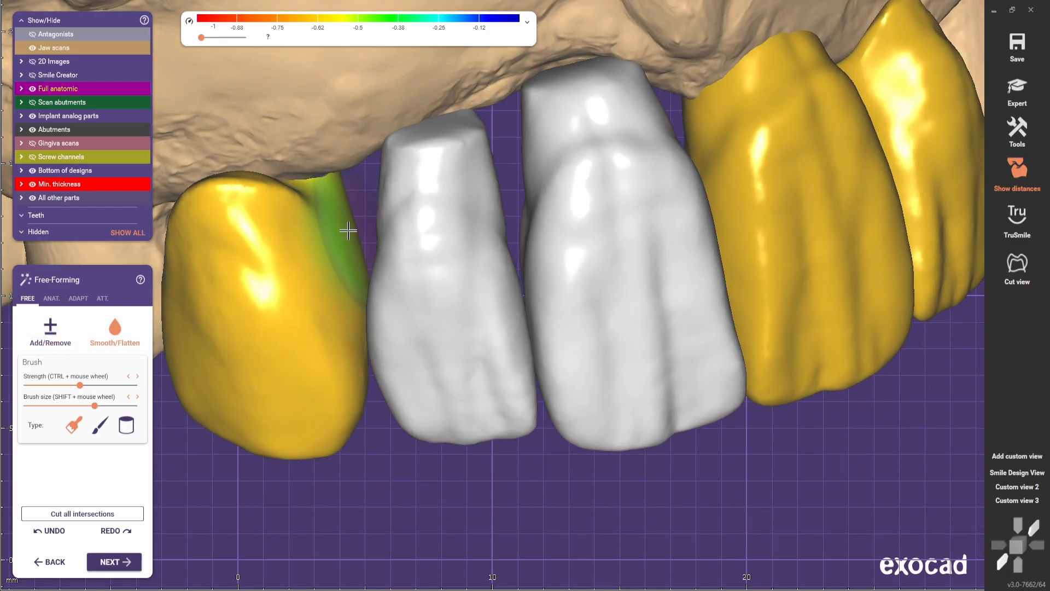
click(52, 331)
click(115, 329)
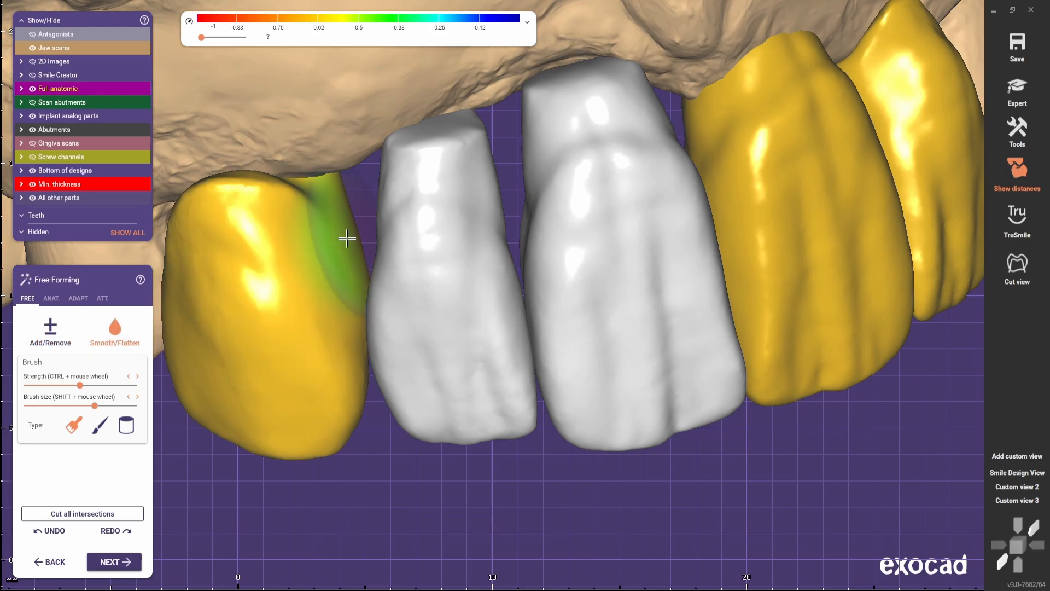
scroll(353, 248, down, 2)
right_drag(353, 257, 383, 364)
Add material around the cervical end of the lateral incisor next to the canine, closing towards the gingiva.
click(52, 331)
scroll(383, 240, up, 2)
right_drag(438, 218, 495, 247)
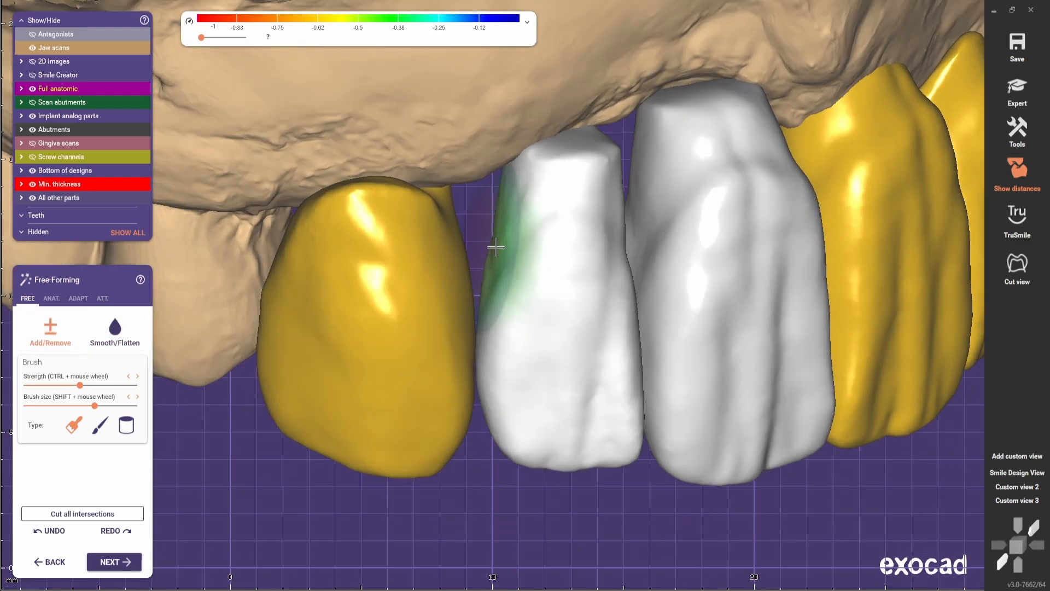
right_drag(498, 193, 276, 230)
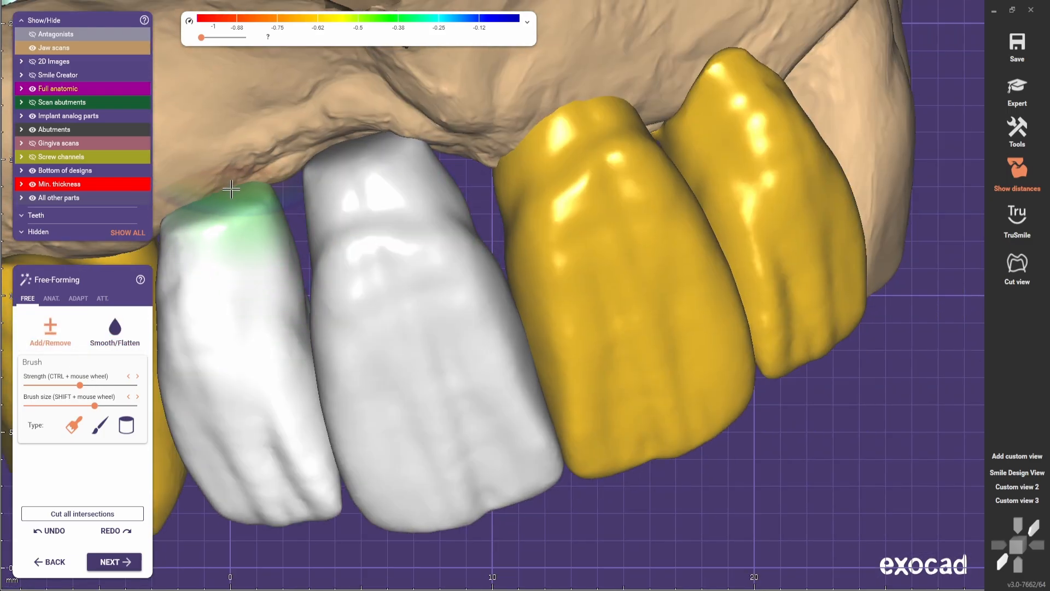
Smooth the cervical areas of the lateral incisor and the adjacent canine crown with a smaller brush.
click(115, 330)
shift+scroll(214, 228, down, 4)
scroll(213, 230, down, 3)
right_drag(213, 230, 577, 336)
scroll(444, 227, up, 3)
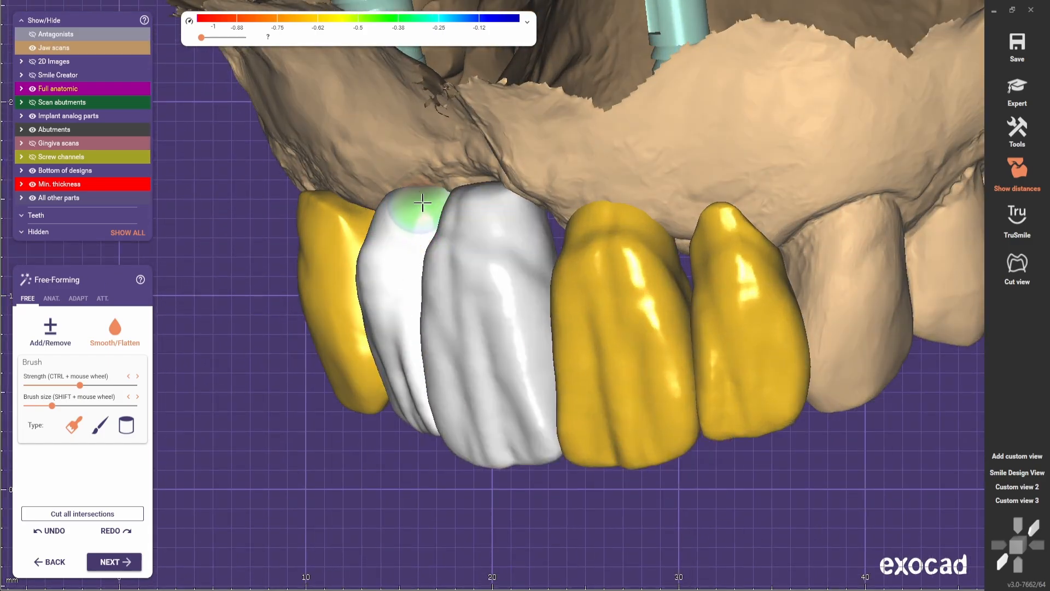
right_drag(422, 203, 378, 215)
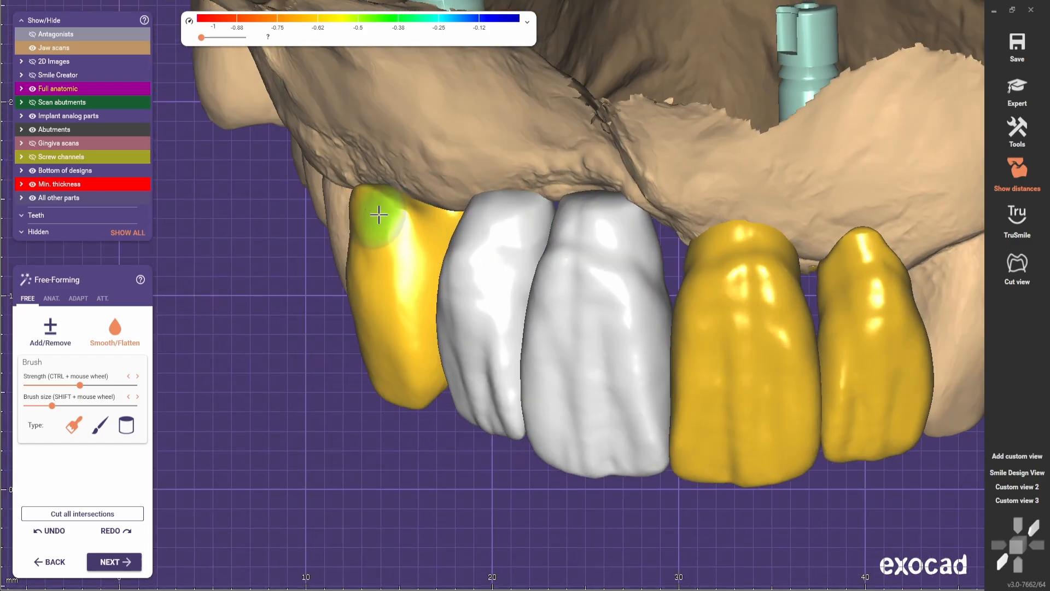
Refine the canine crown's cervical contour with anatomic free-forming, using the Cusps preset.
click(52, 298)
right_drag(410, 290, 352, 285)
scroll(339, 268, up, 3)
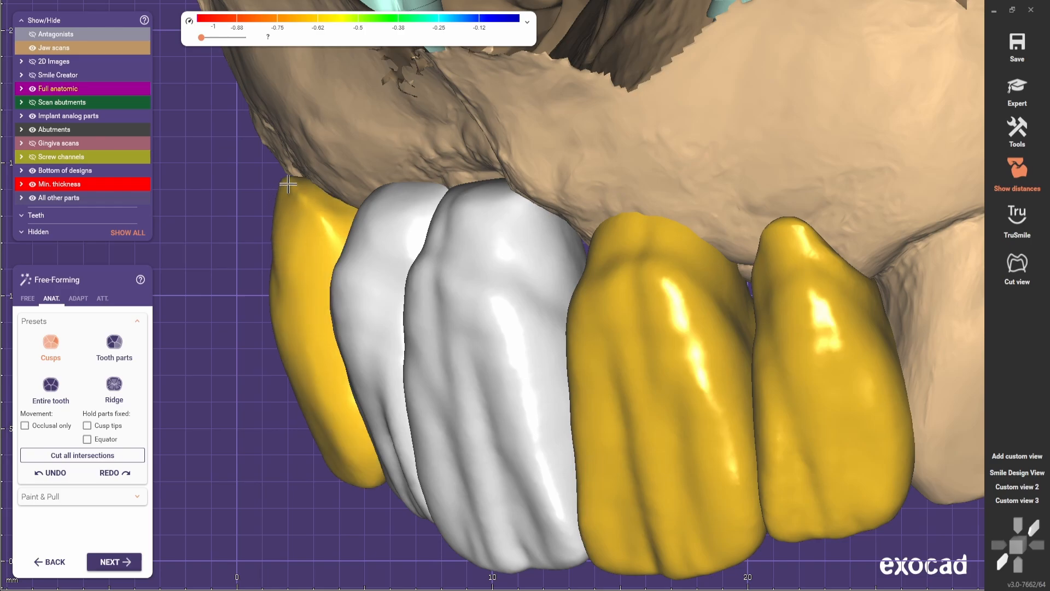
right_drag(310, 191, 647, 311)
scroll(478, 257, down, 5)
scroll(853, 224, up, 5)
right_drag(870, 204, 812, 273)
right_drag(853, 239, 768, 204)
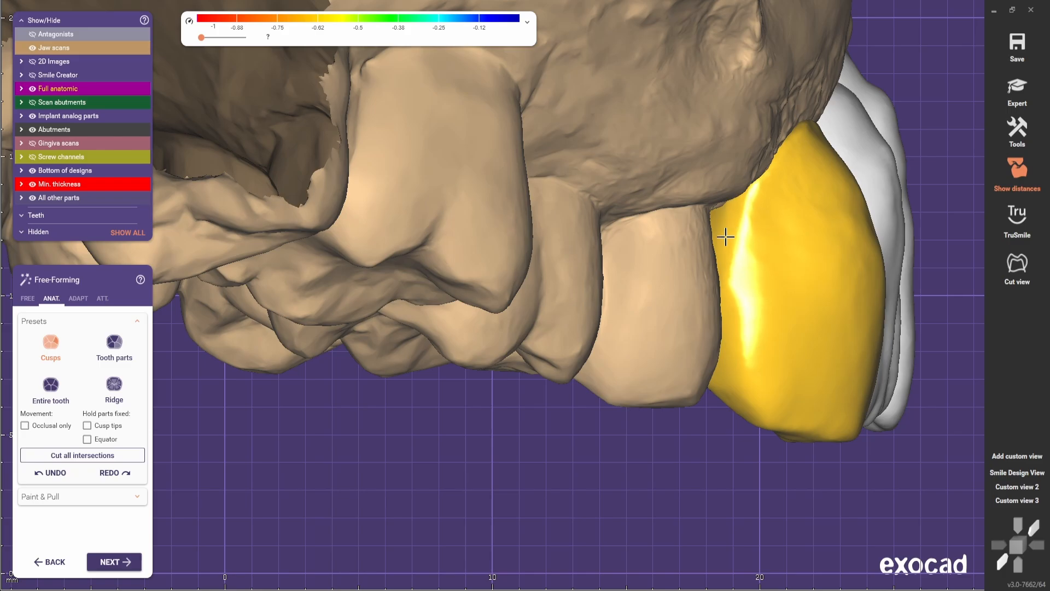
Add material at the distal gingival edge of the canine crown with the smallest free-form brush.
scroll(726, 237, down, 5)
right_drag(726, 237, 585, 284)
scroll(499, 288, up, 4)
right_drag(499, 288, 591, 247)
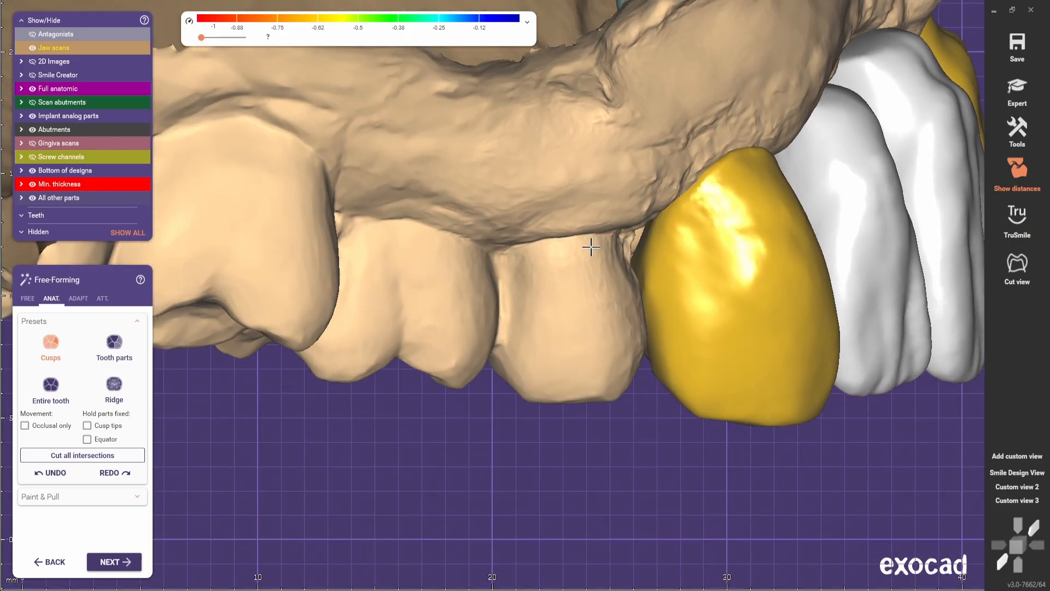
scroll(591, 247, down, 4)
right_drag(574, 115, 539, 212)
scroll(539, 211, up, 3)
click(28, 299)
click(49, 331)
scroll(618, 350, up, 3)
right_drag(617, 350, 659, 416)
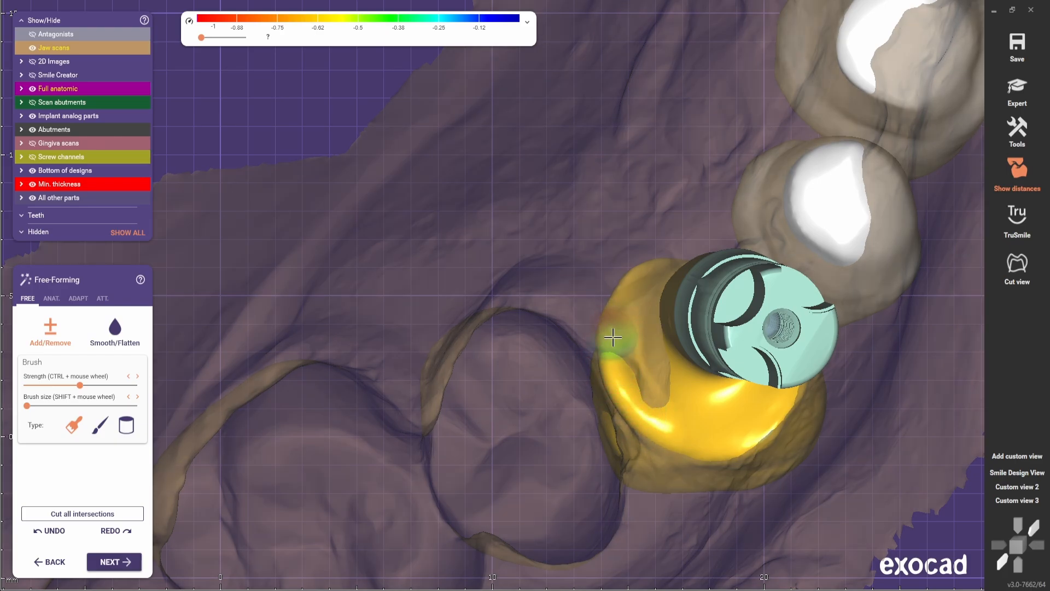
right_drag(603, 306, 583, 232)
scroll(512, 232, up, 3)
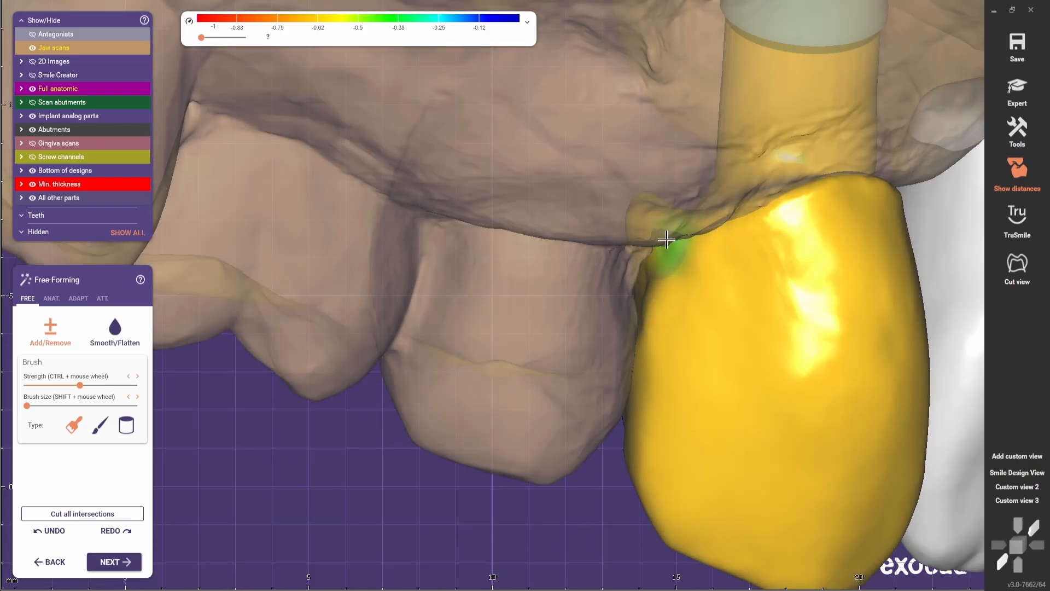
Smooth the distal edge of the canine crown's basal surface with the smallest brush.
scroll(666, 240, down, 3)
right_drag(667, 239, 649, 408)
scroll(587, 236, up, 3)
scroll(579, 220, down, 3)
scroll(618, 307, down, 3)
right_drag(614, 312, 605, 270)
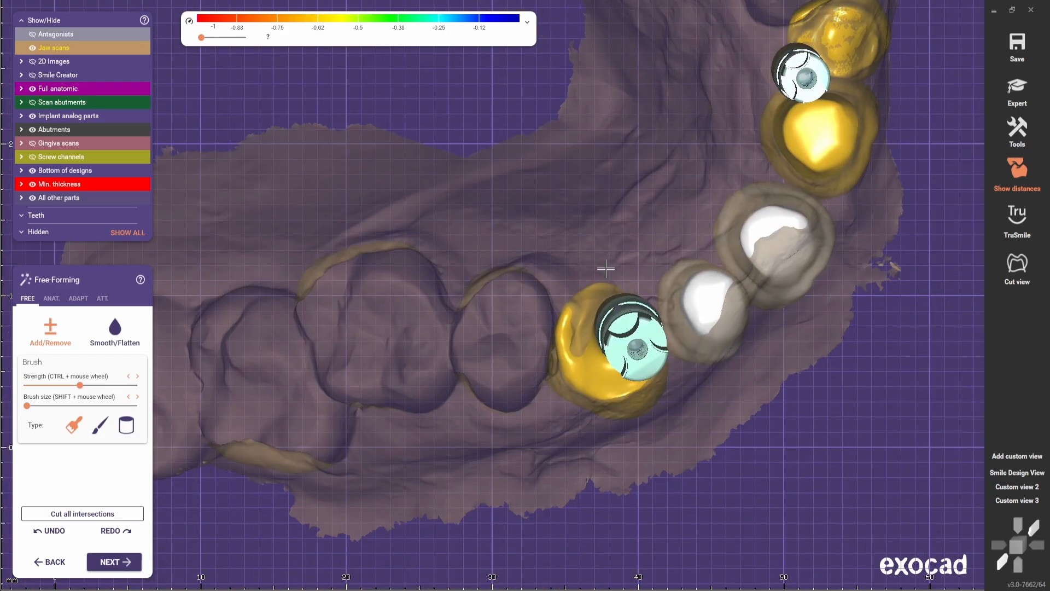
scroll(558, 339, up, 3)
click(115, 331)
scroll(566, 374, up, 3)
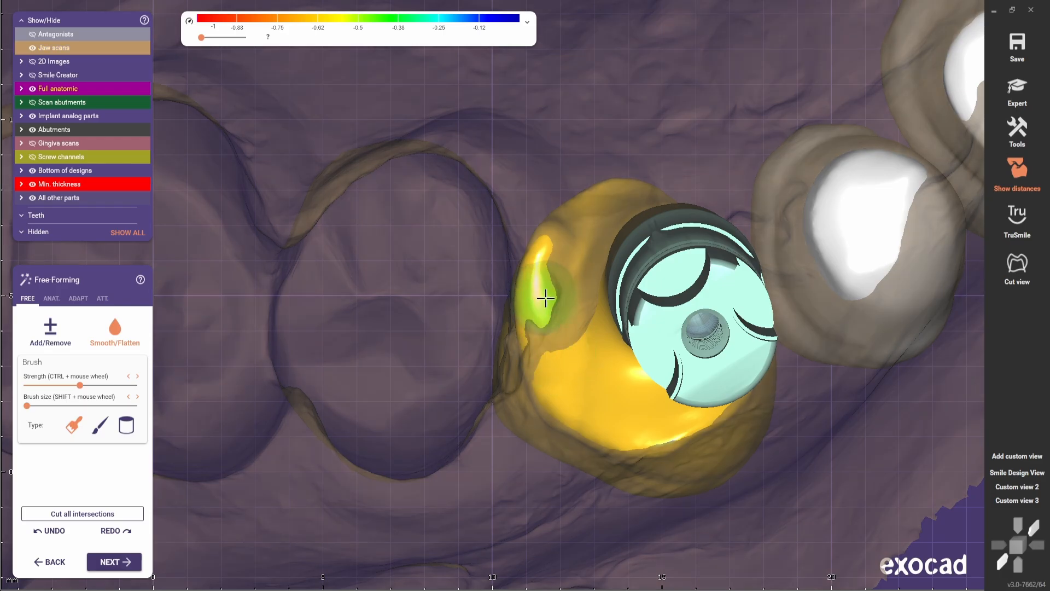
scroll(547, 304, down, 3)
right_drag(547, 304, 489, 196)
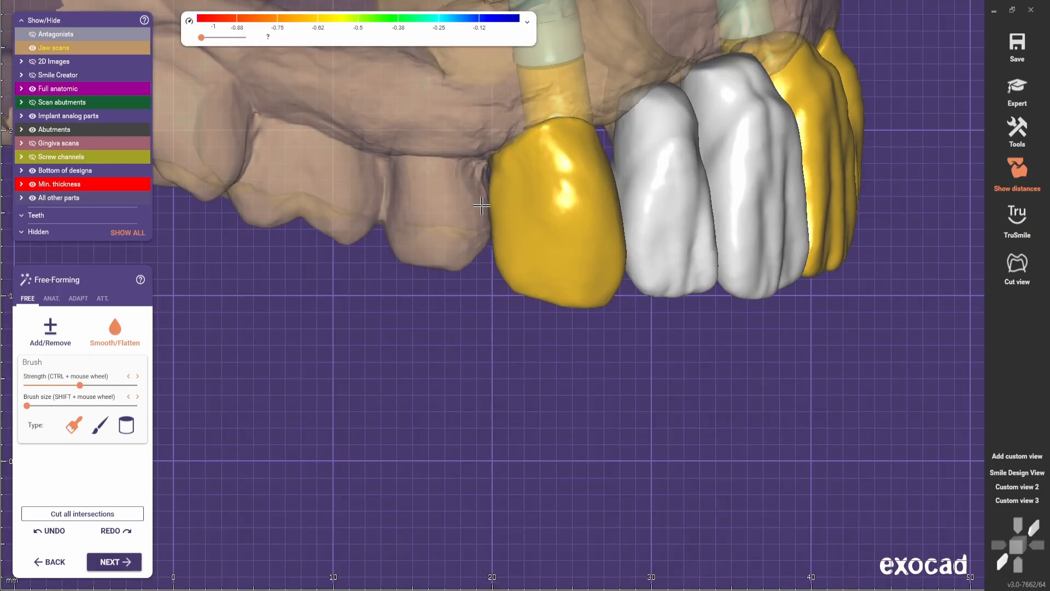
Build up the basal surface of the lateral incisor pontic next to the canine crown with a larger free-form brush.
scroll(495, 178, up, 3)
scroll(465, 371, down, 5)
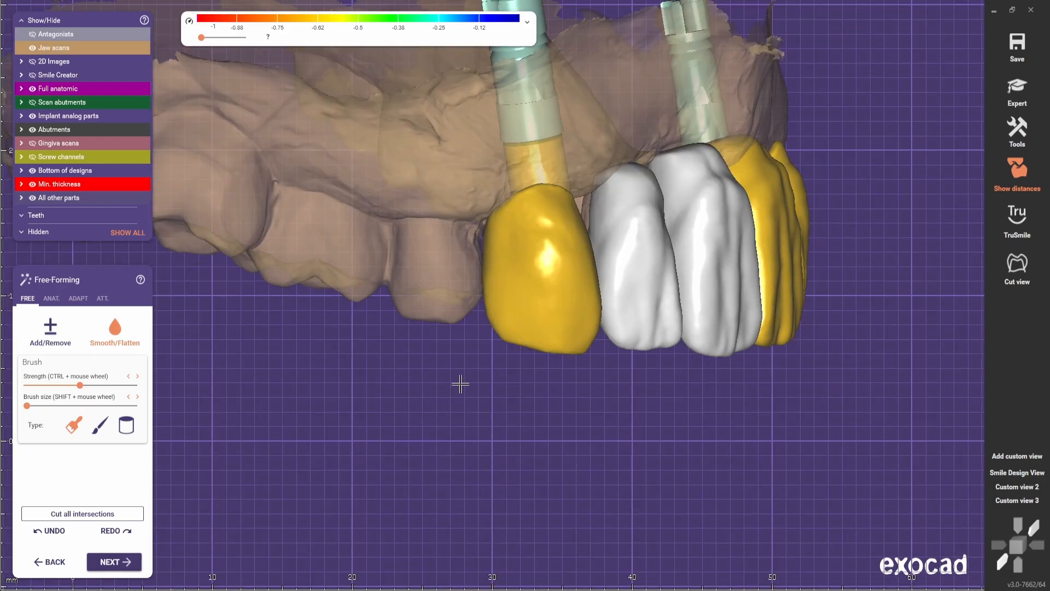
right_drag(459, 385, 415, 372)
scroll(415, 372, up, 2)
click(52, 326)
scroll(383, 321, up, 3)
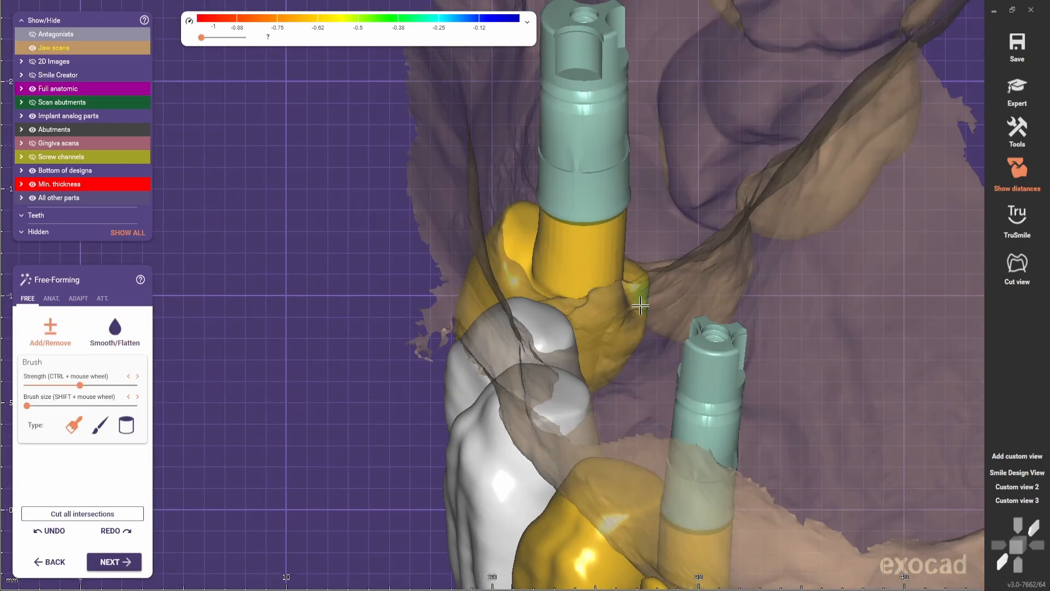
scroll(527, 366, up, 1)
shift+scroll(526, 364, up, 3)
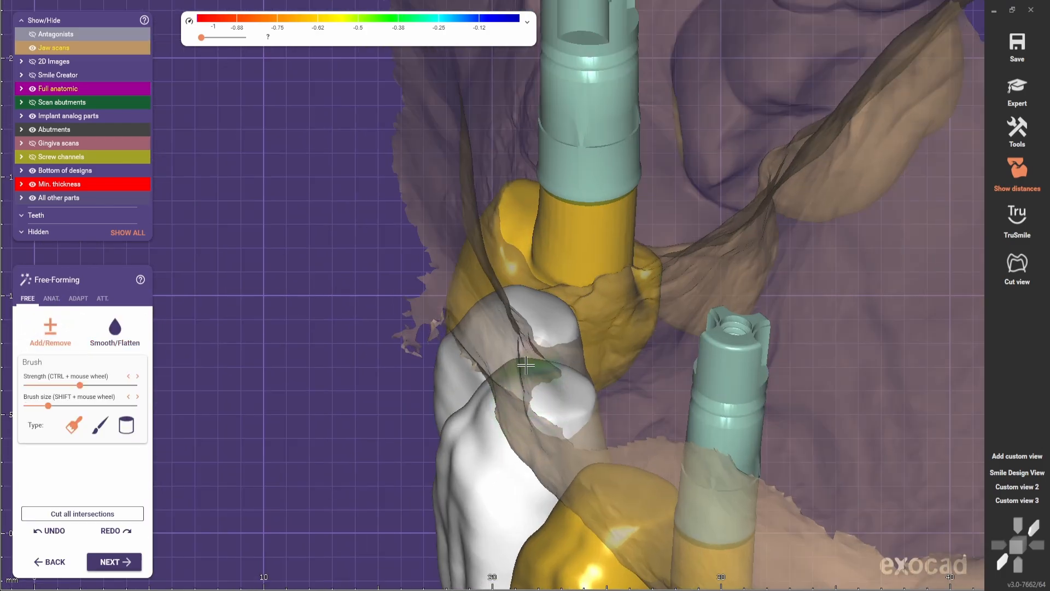
right_drag(519, 361, 529, 424)
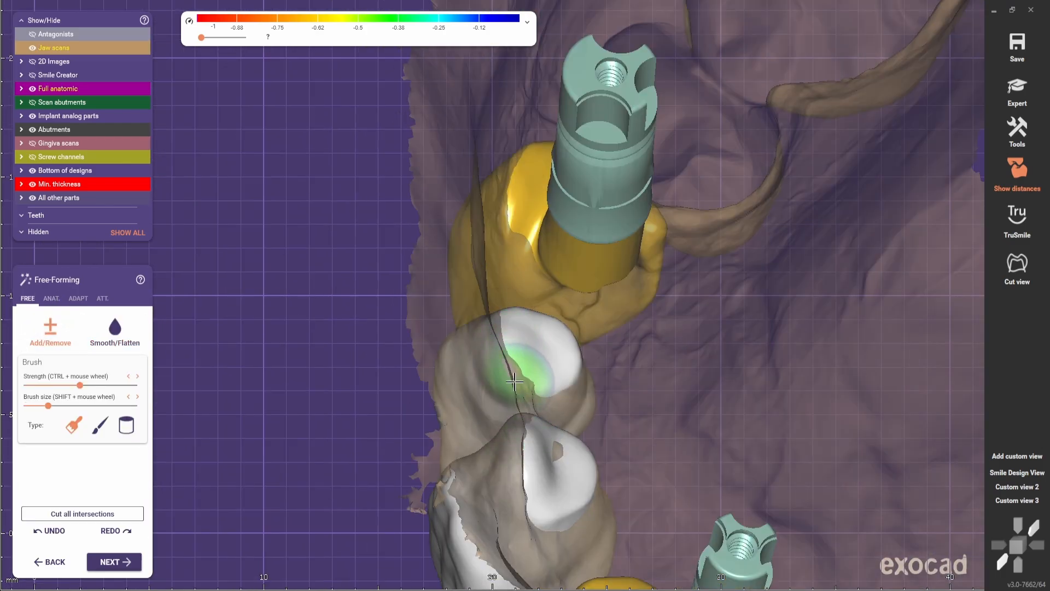
right_drag(519, 470, 645, 328)
Add more material to the lateral incisor pontic's gingival area with a further enlarged brush.
click(50, 330)
scroll(702, 306, up, 5)
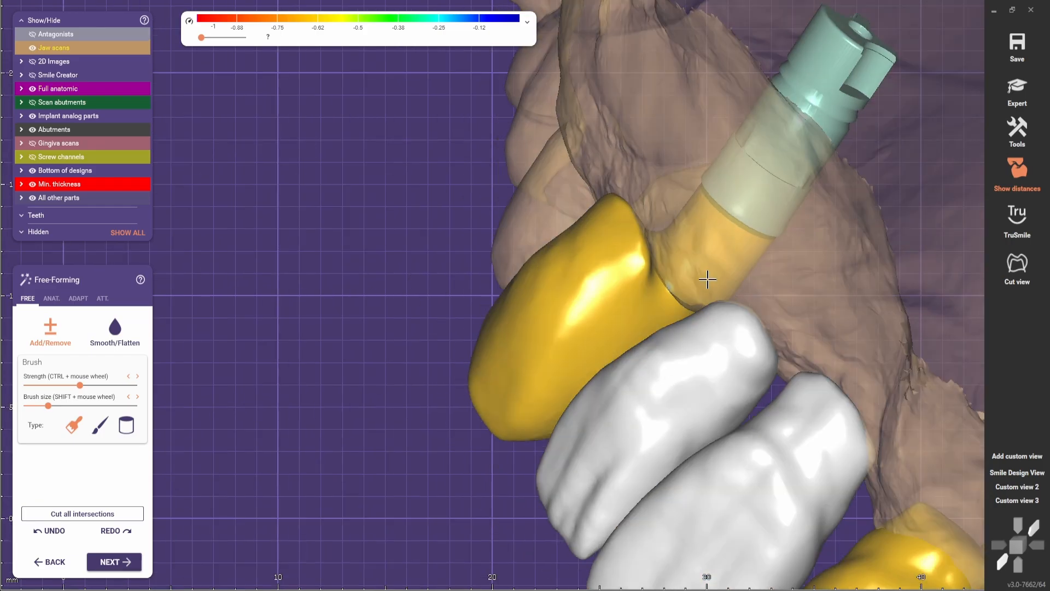
shift+scroll(725, 297, up, 3)
scroll(726, 298, down, 2)
middle_drag(727, 297, 853, 400)
right_drag(874, 418, 749, 536)
scroll(711, 438, down, 5)
Smooth the basal and proximal surfaces of the lateral incisor pontic with a smaller brush.
click(115, 331)
scroll(665, 420, up, 4)
shift+scroll(668, 412, down, 4)
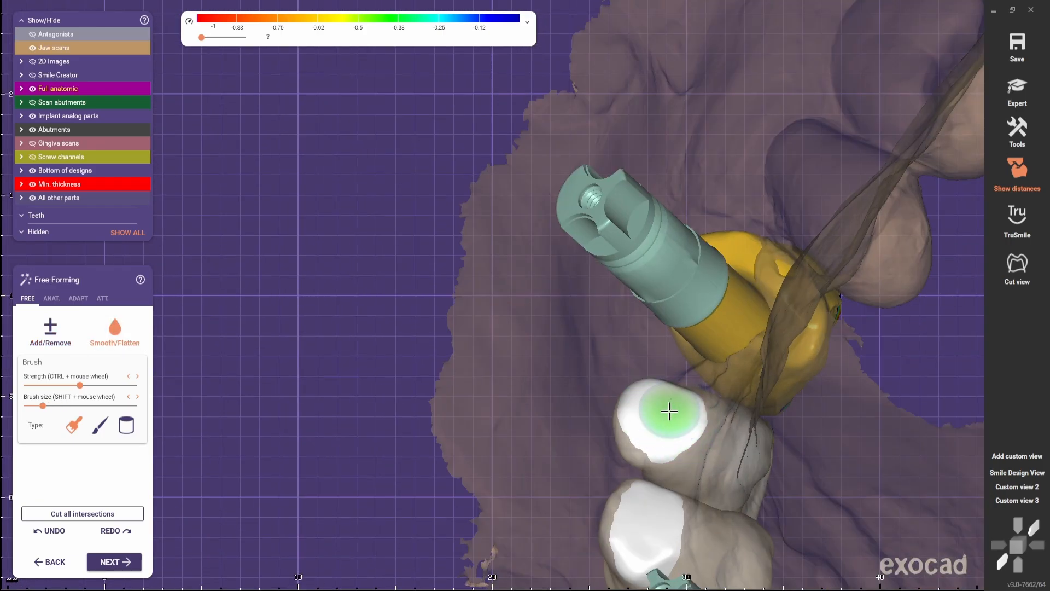
right_drag(668, 434, 658, 467)
scroll(643, 329, up, 4)
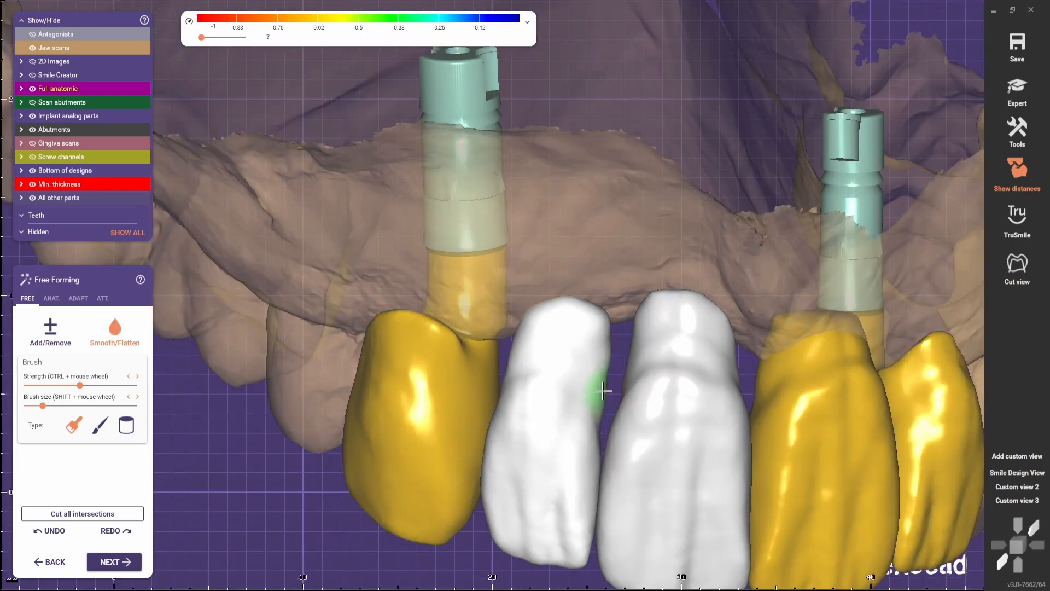
right_drag(602, 391, 683, 437)
Adapt the crowns approximally by cutting intersections with the adjacent teeth at a desired distance of 0 mm.
scroll(658, 379, down, 5)
right_drag(658, 380, 61, 297)
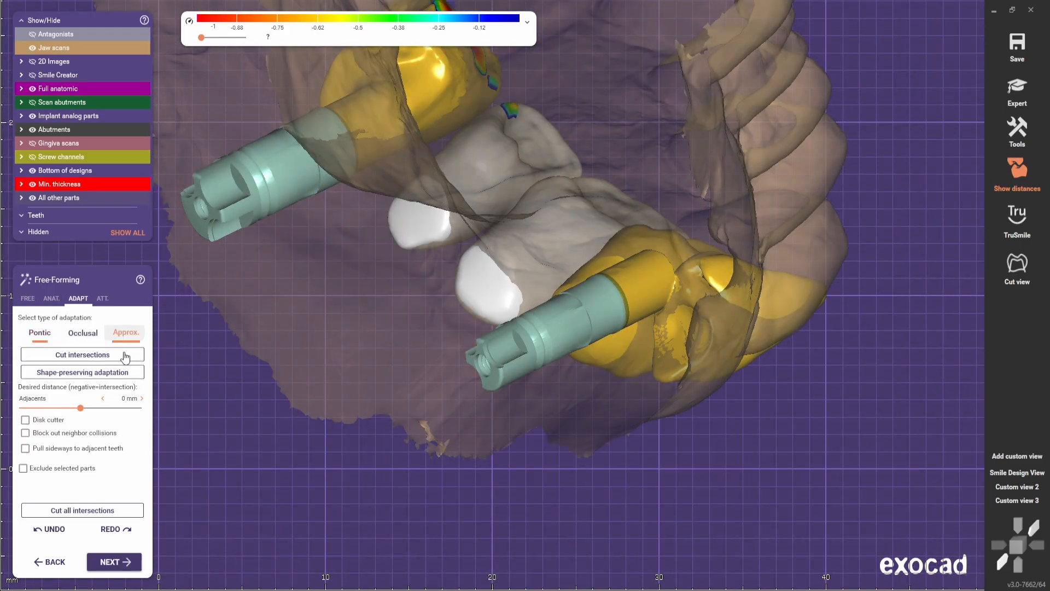
click(126, 357)
right_drag(558, 322, 509, 307)
click(64, 363)
Examine the approximal contacts and palatal surfaces of the crowns around the arch.
scroll(663, 277, up, 4)
right_drag(618, 312, 572, 251)
scroll(649, 240, up, 3)
right_drag(649, 241, 617, 180)
scroll(700, 269, down, 2)
scroll(750, 157, down, 3)
scroll(750, 157, up, 1)
scroll(669, 152, down, 3)
scroll(632, 211, up, 2)
scroll(638, 195, down, 2)
scroll(616, 181, up, 3)
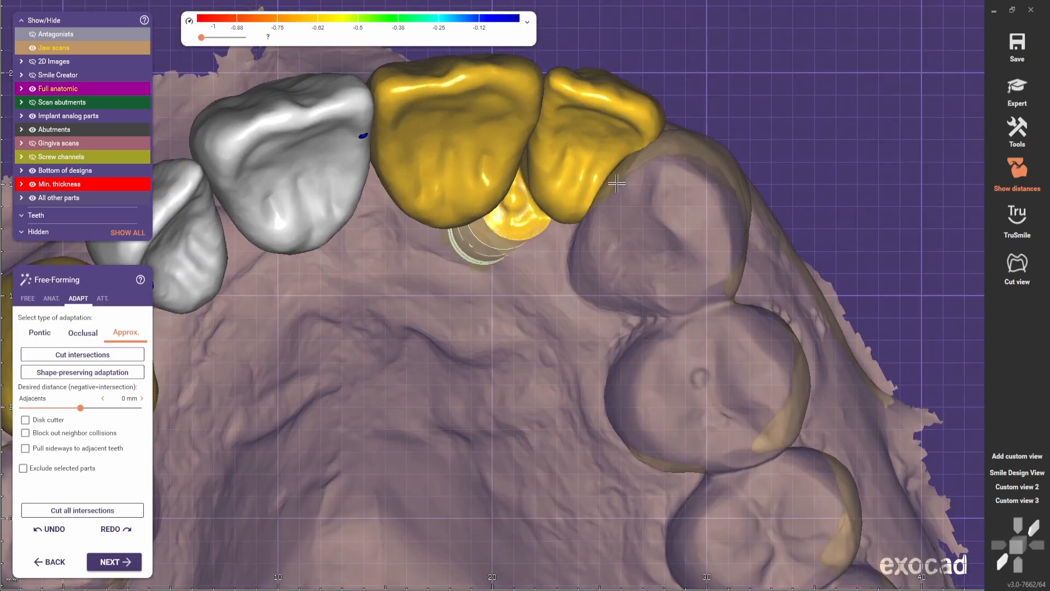
Smooth the distal and cervical areas of the yellow lateral incisor crown beside the neighbouring natural tooth.
click(33, 297)
scroll(607, 174, up, 2)
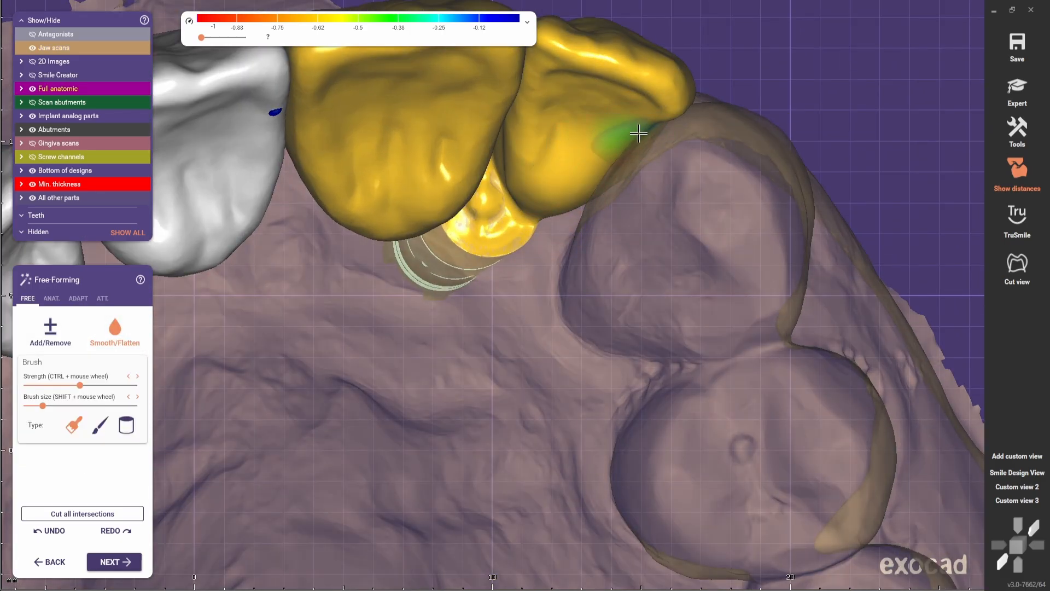
scroll(569, 218, down, 2)
click(1009, 501)
scroll(738, 350, up, 4)
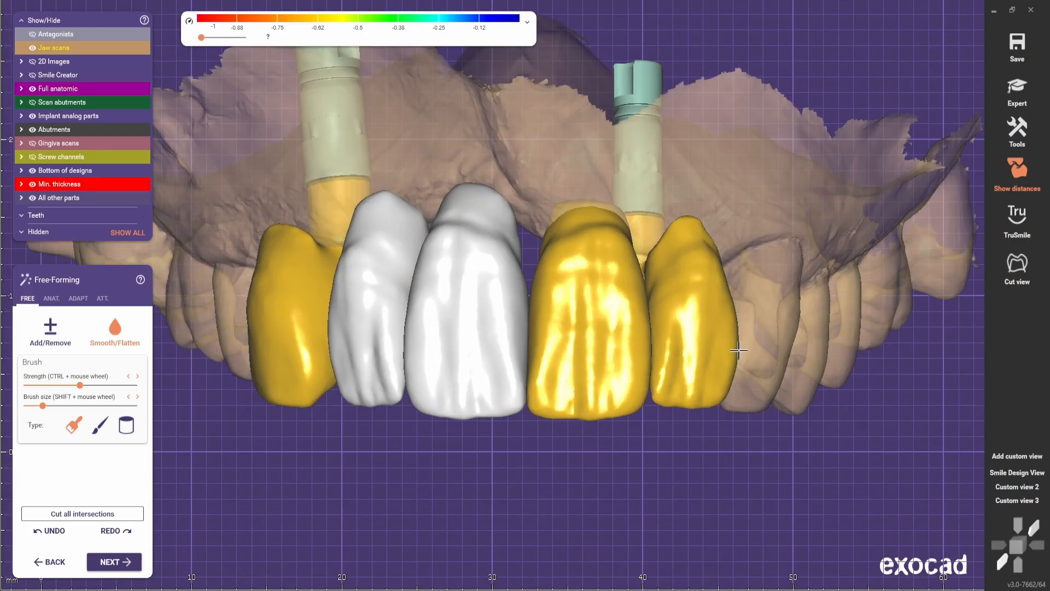
scroll(736, 305, up, 1)
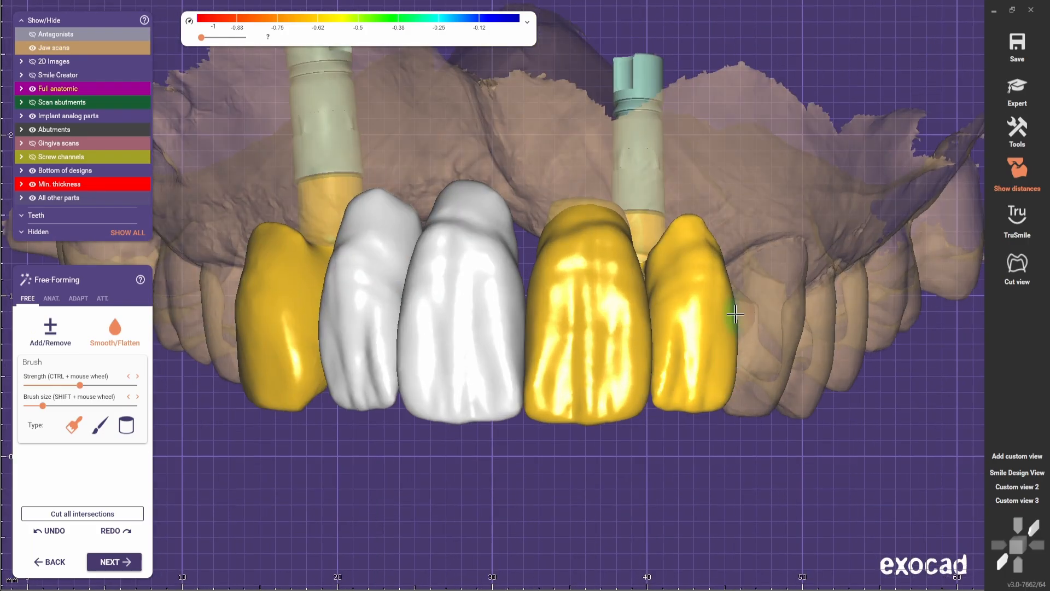
scroll(728, 396, down, 5)
scroll(640, 264, up, 2)
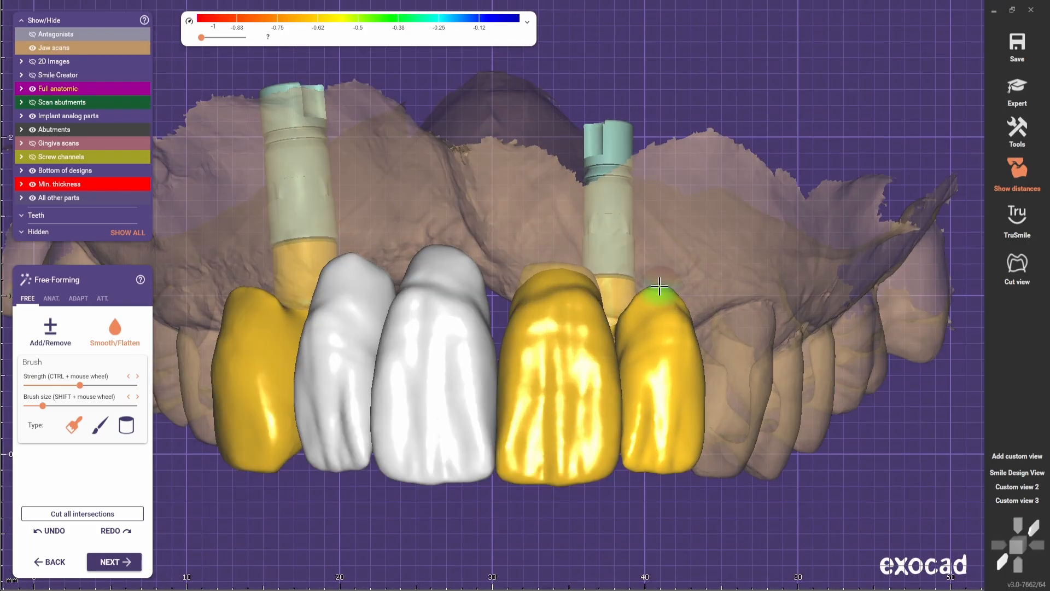
scroll(649, 297, down, 3)
right_drag(649, 297, 591, 350)
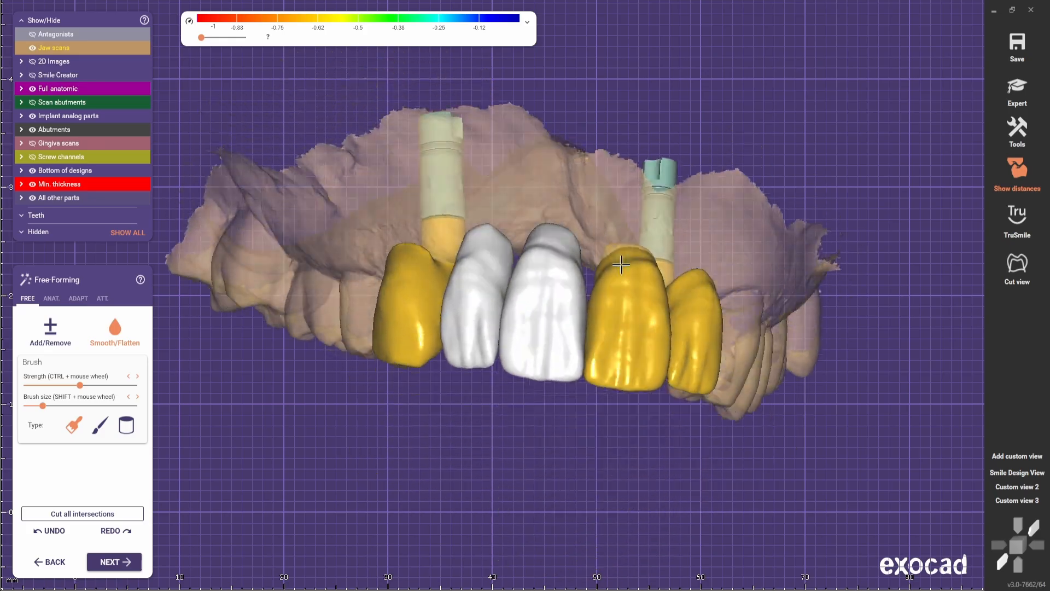
Adapt the crowns occlusally by cutting their intersections with the antagonists.
scroll(567, 440, down, 4)
right_drag(567, 440, 565, 441)
scroll(491, 285, up, 3)
scroll(474, 375, down, 1)
right_drag(494, 246, 522, 263)
scroll(476, 376, down, 4)
scroll(525, 317, up, 6)
click(78, 299)
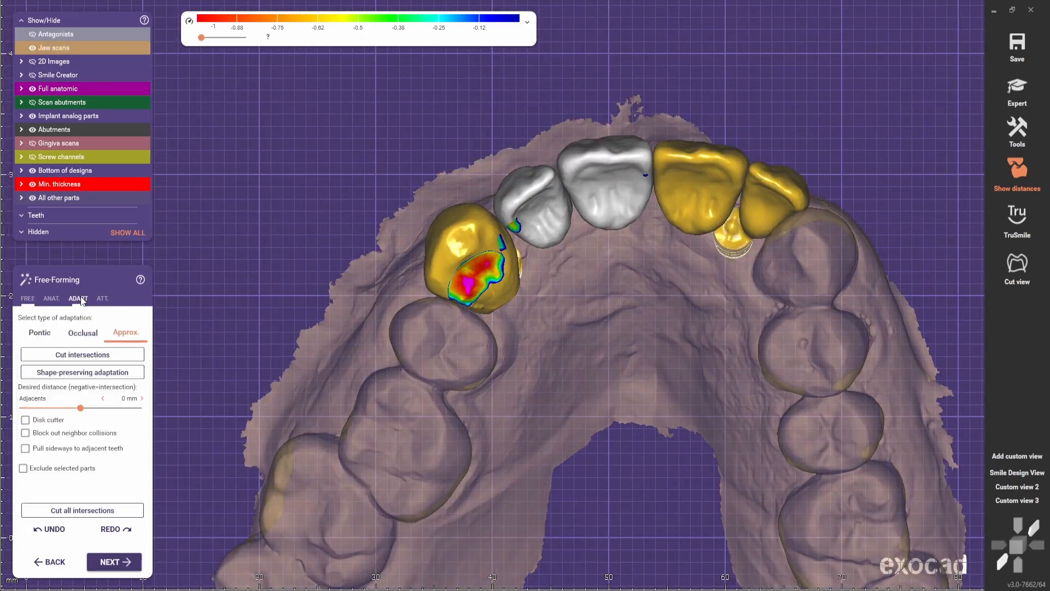
click(84, 332)
click(131, 358)
Smooth the palatal surfaces of the canine and adjacent lateral incisor, and cut the occlusal intersections at a distance of 0.3 mm.
scroll(437, 295, up, 4)
click(27, 299)
click(115, 332)
scroll(466, 296, up, 3)
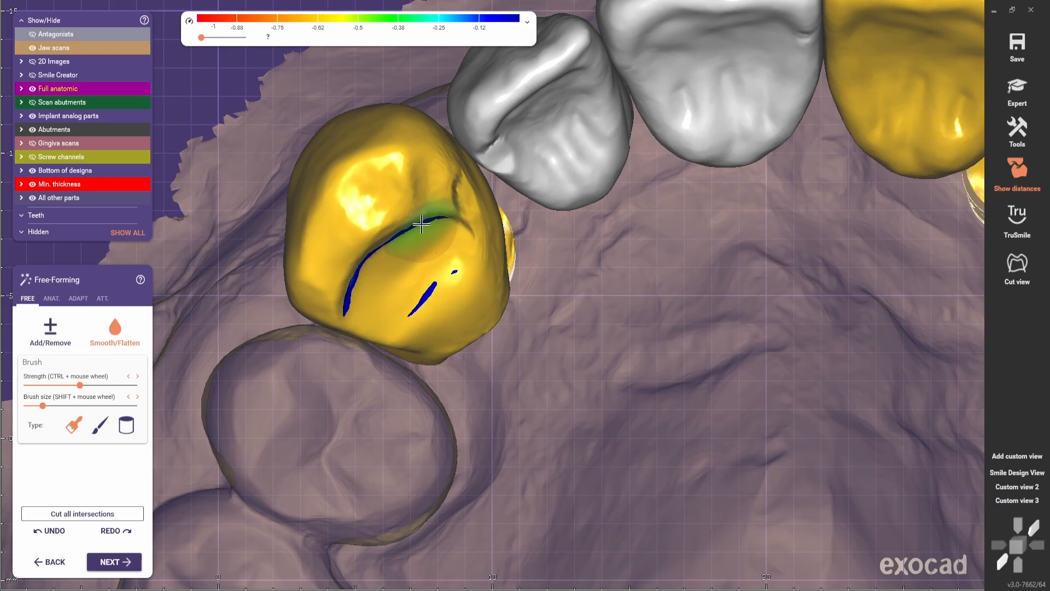
drag(421, 224, 461, 197)
drag(489, 146, 500, 159)
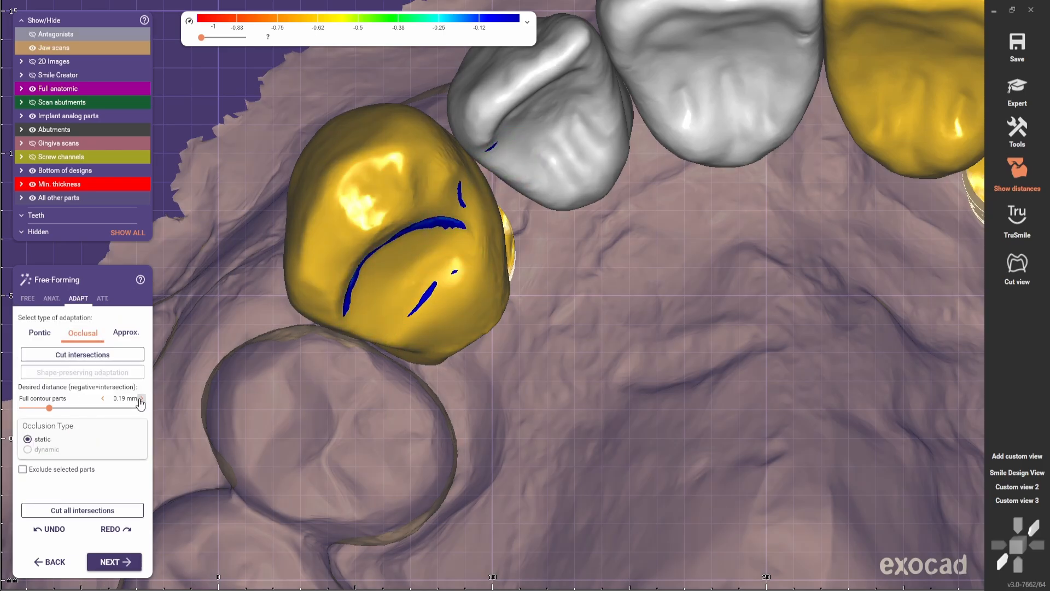
click(83, 355)
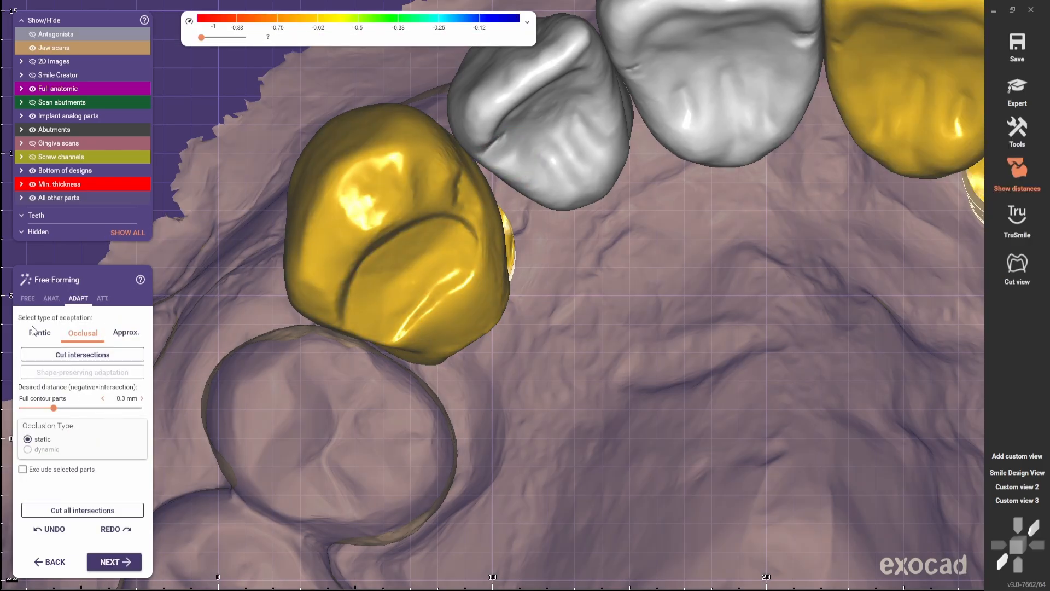
Remove material along the palatal ridge of the canine crown and smooth the reshaped area.
click(27, 298)
shift+drag(407, 241, 359, 262)
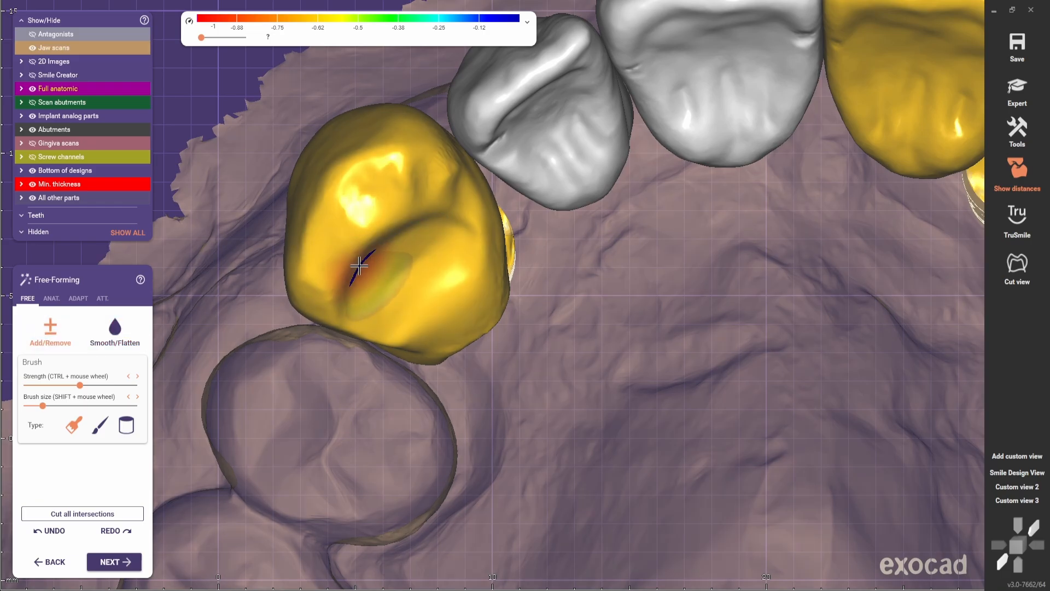
right_drag(361, 262, 357, 220)
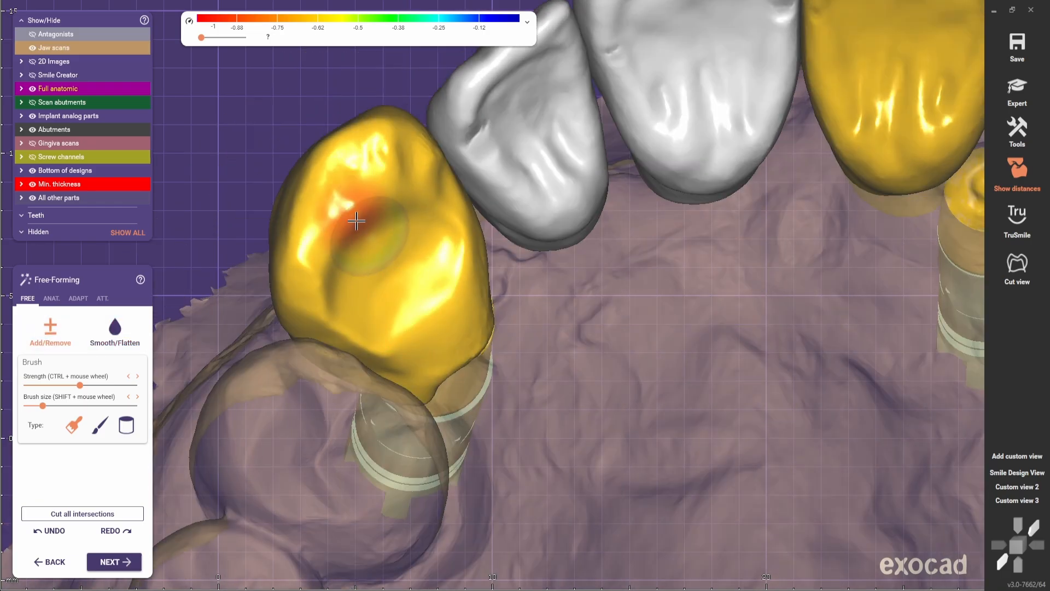
click(120, 337)
drag(334, 215, 328, 261)
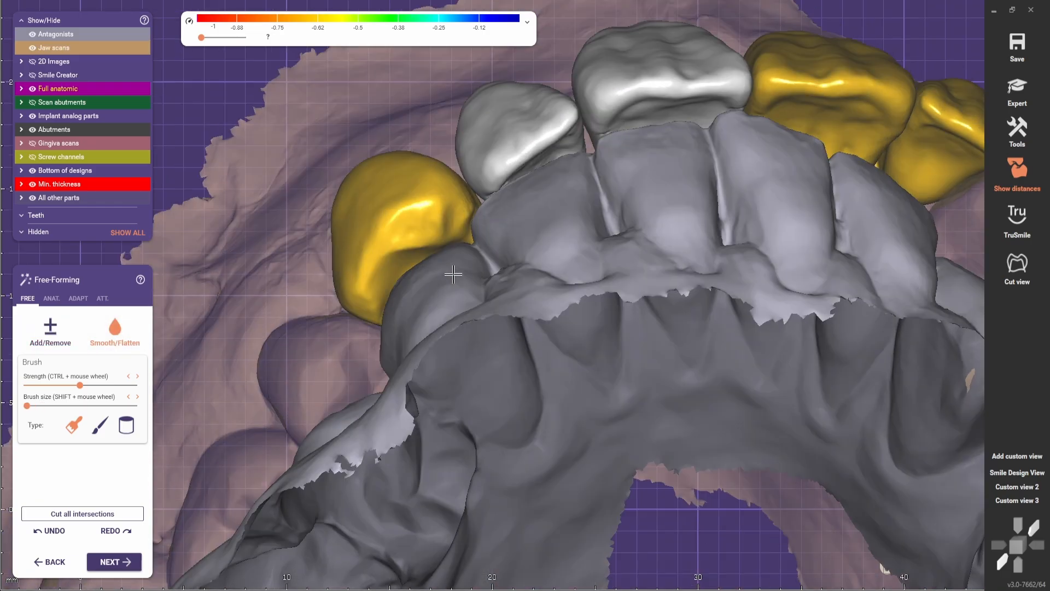
Smooth the canine crown's palatal contact area with the smallest brush, using the displayed antagonists as reference.
scroll(393, 291, up, 3)
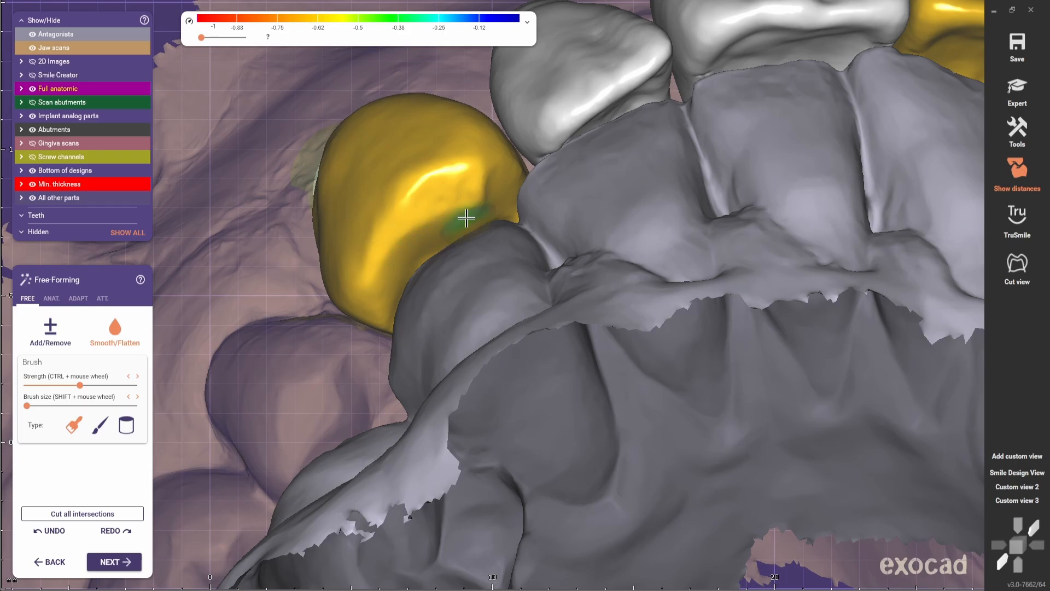
scroll(516, 199, down, 3)
scroll(533, 141, up, 4)
mouse_move(516, 199)
right_down()
mouse_move(533, 142)
mouse_move(552, 207)
mouse_move(520, 111)
mouse_move(539, 167)
mouse_move(518, 214)
right_up()
scroll(518, 215, down, 2)
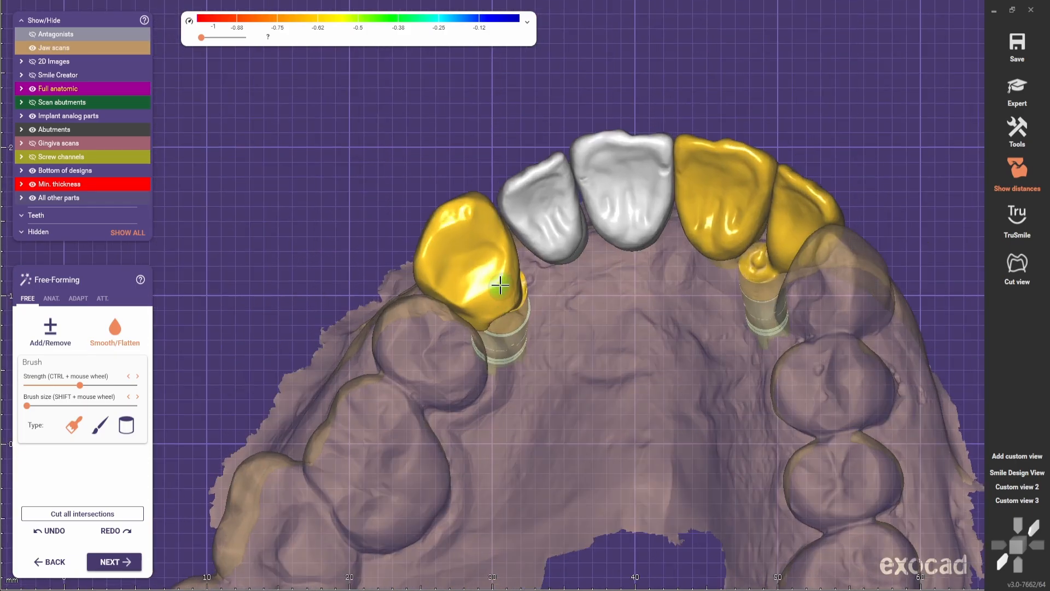
Reshape the palatal cervical edge of the canine crown by adding and removing material with a larger brush.
scroll(500, 285, up, 3)
right_drag(474, 321, 450, 257)
scroll(514, 432, up, 2)
click(55, 332)
right_drag(508, 323, 486, 290)
scroll(520, 416, up, 2)
shift+scroll(548, 438, up, 4)
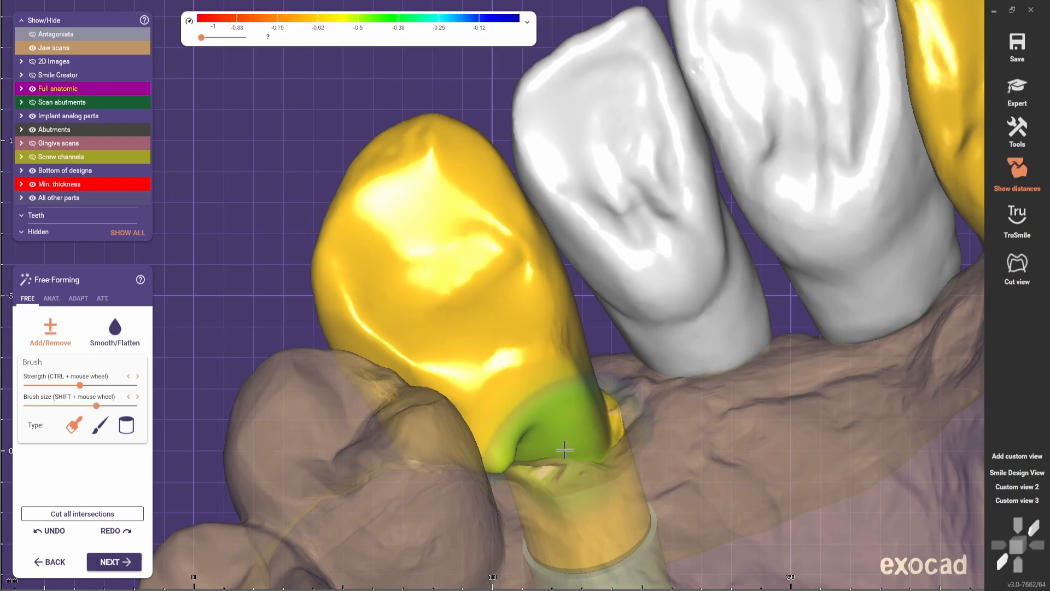
drag(565, 450, 595, 427)
mouse_move(505, 444)
shift+mouse_down()
mouse_move(548, 455)
mouse_move(598, 418)
shift+mouse_up()
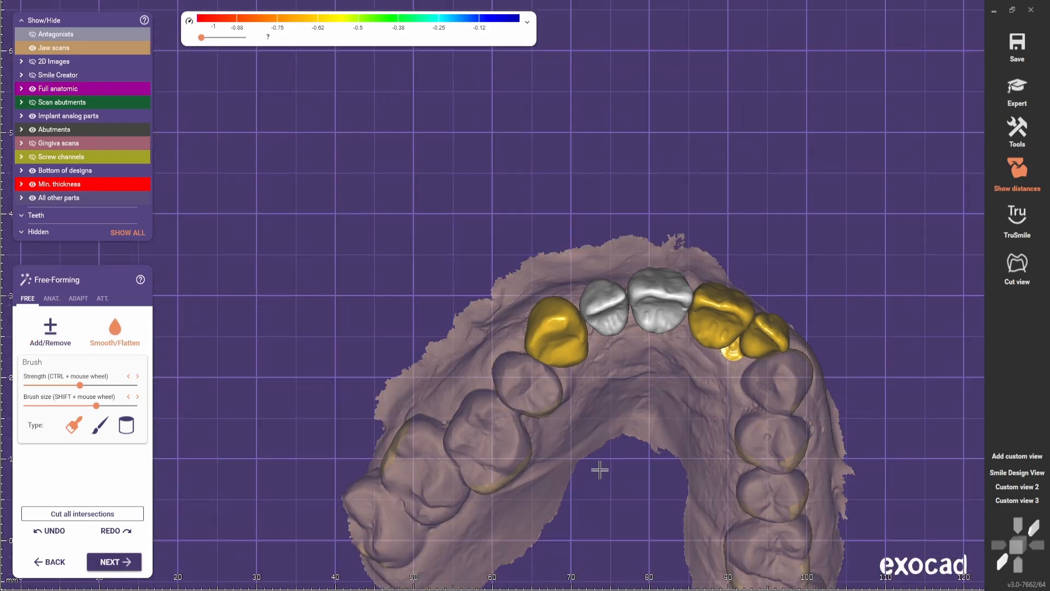
Sculpt the labial surface of the canine crown with the fine add/remove brush at reduced strength.
right_drag(600, 469, 557, 375)
scroll(709, 444, up, 2)
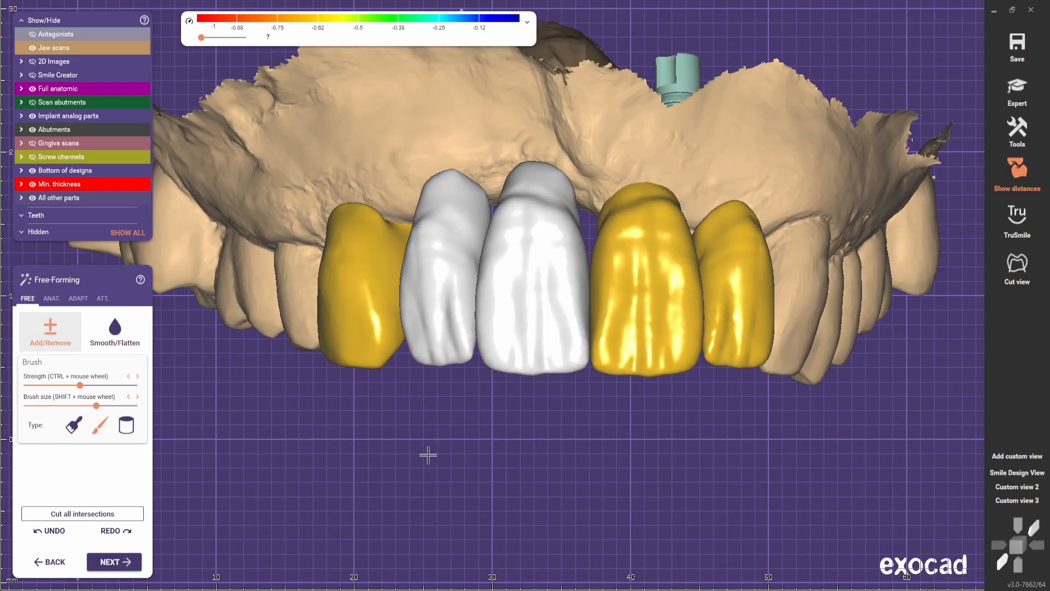
scroll(377, 308, up, 2)
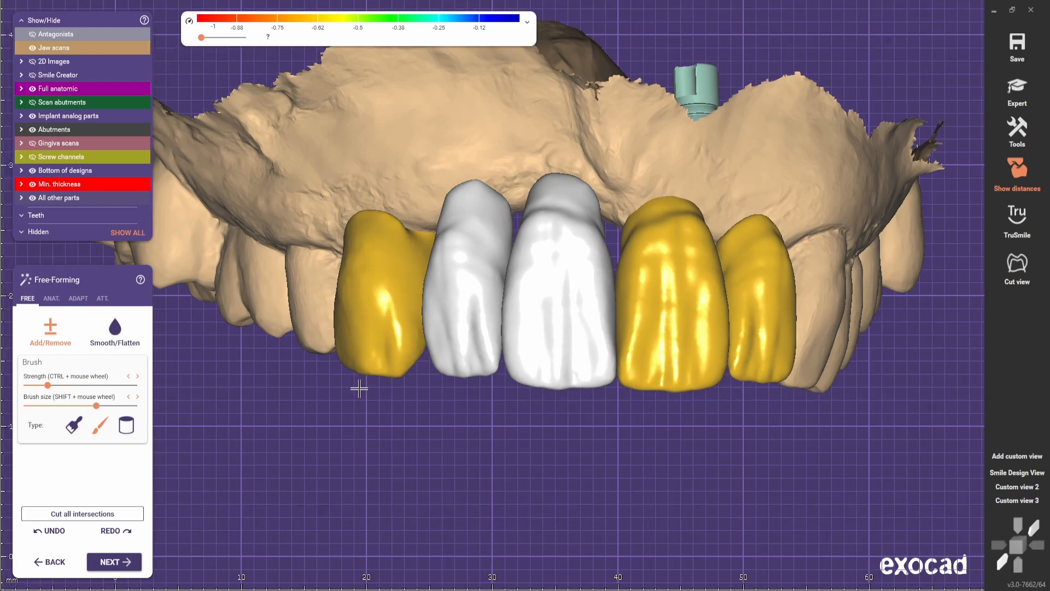
right_drag(356, 387, 450, 394)
scroll(499, 347, up, 2)
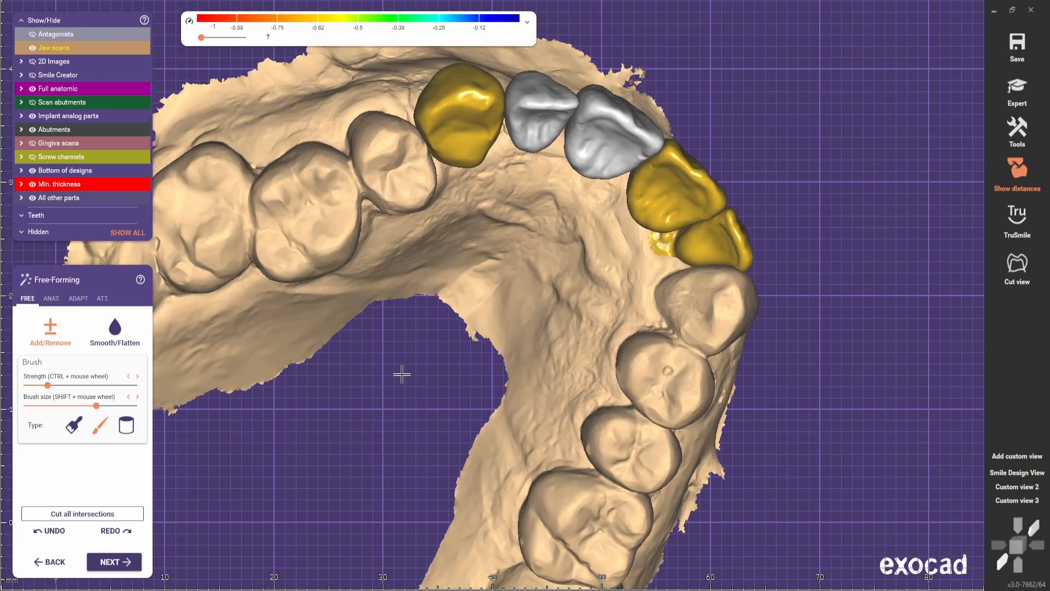
Refine the canine crown's distal contour with anatomic free-forming.
right_drag(401, 373, 418, 234)
scroll(418, 235, up, 2)
click(51, 298)
Smooth the distal edge of the canine crown beside the premolar with a smaller brush, checking against the antagonists.
click(126, 344)
scroll(423, 167, up, 3)
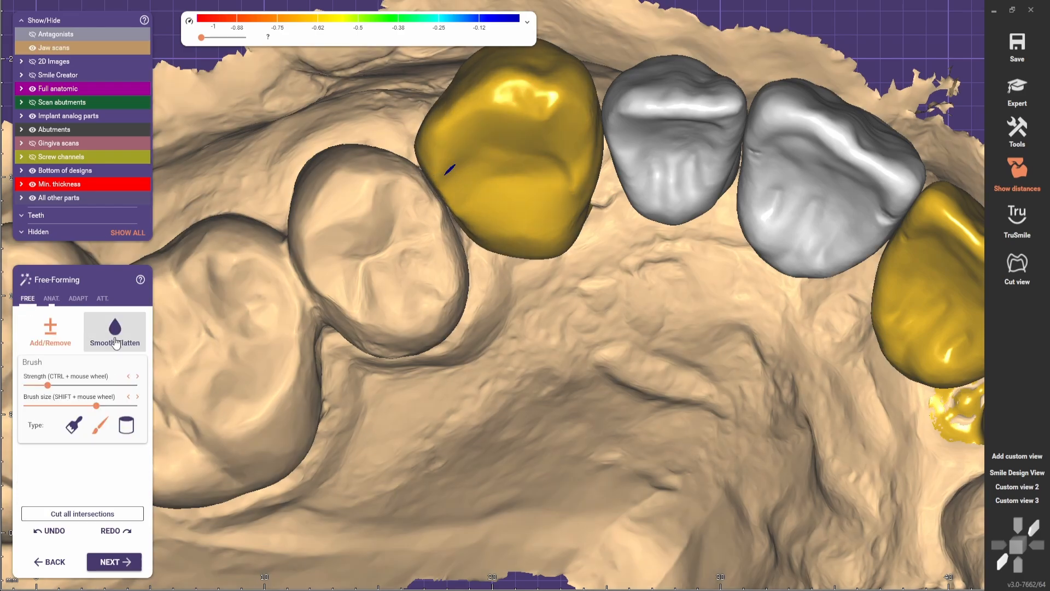
scroll(484, 180, up, 3)
click(74, 425)
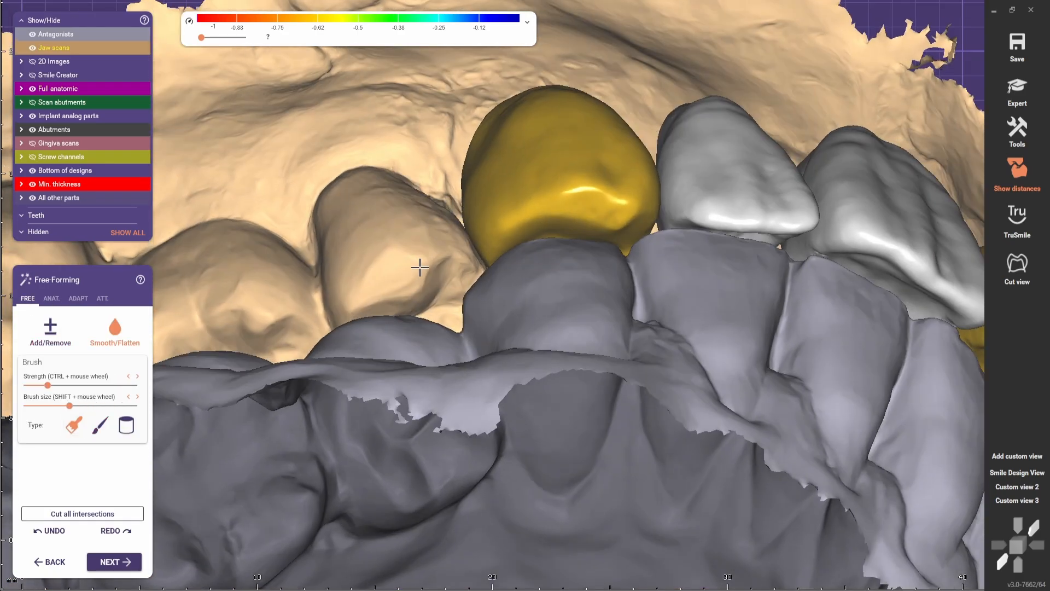
mouse_move(421, 268)
right_down()
mouse_move(398, 247)
mouse_move(449, 159)
right_up()
scroll(449, 158, up, 2)
shift+scroll(449, 158, down, 2)
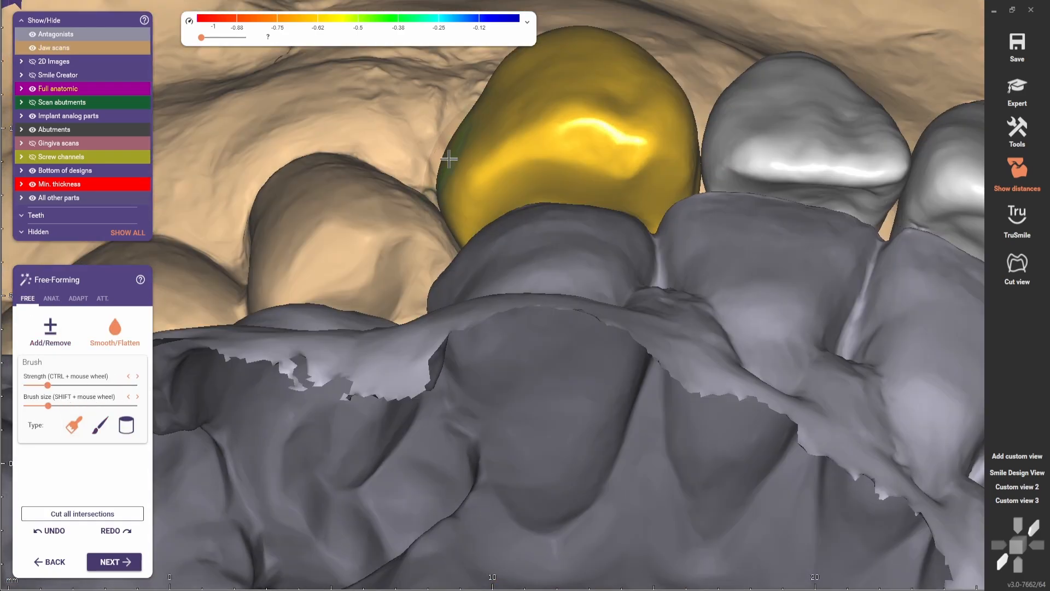
scroll(444, 164, down, 3)
right_drag(395, 219, 419, 207)
scroll(474, 157, up, 3)
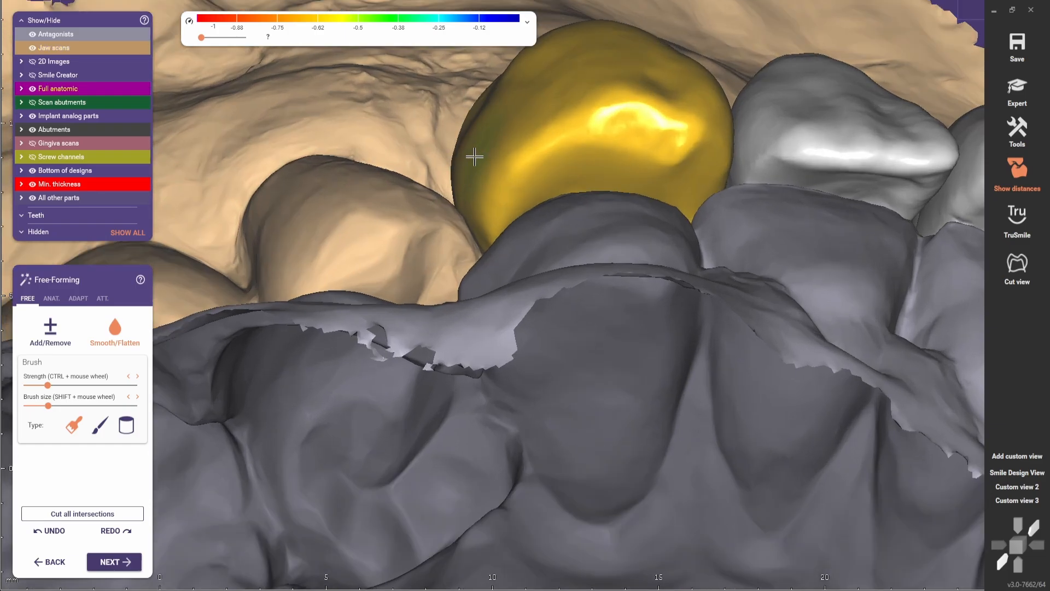
Examine the crowns' occlusal relationship with the antagonist scan shown and hidden.
mouse_move(459, 157)
right_down()
mouse_move(484, 210)
mouse_move(500, 219)
mouse_move(433, 217)
mouse_move(492, 201)
mouse_move(445, 239)
mouse_move(418, 207)
mouse_move(406, 276)
mouse_move(382, 222)
mouse_move(438, 246)
mouse_move(464, 297)
mouse_move(418, 311)
mouse_move(343, 259)
mouse_move(400, 235)
mouse_move(419, 210)
right_up()
scroll(476, 198, down, 3)
scroll(492, 201, up, 3)
scroll(418, 206, down, 4)
key(ctrl+a)
key(ctrl+a)
scroll(382, 222, up, 4)
scroll(464, 298, down, 4)
scroll(464, 297, down, 5)
key(ctrl+a)
Smooth the palatal surfaces of the central and lateral incisor crowns, and return to the Smile Design View.
scroll(400, 235, up, 5)
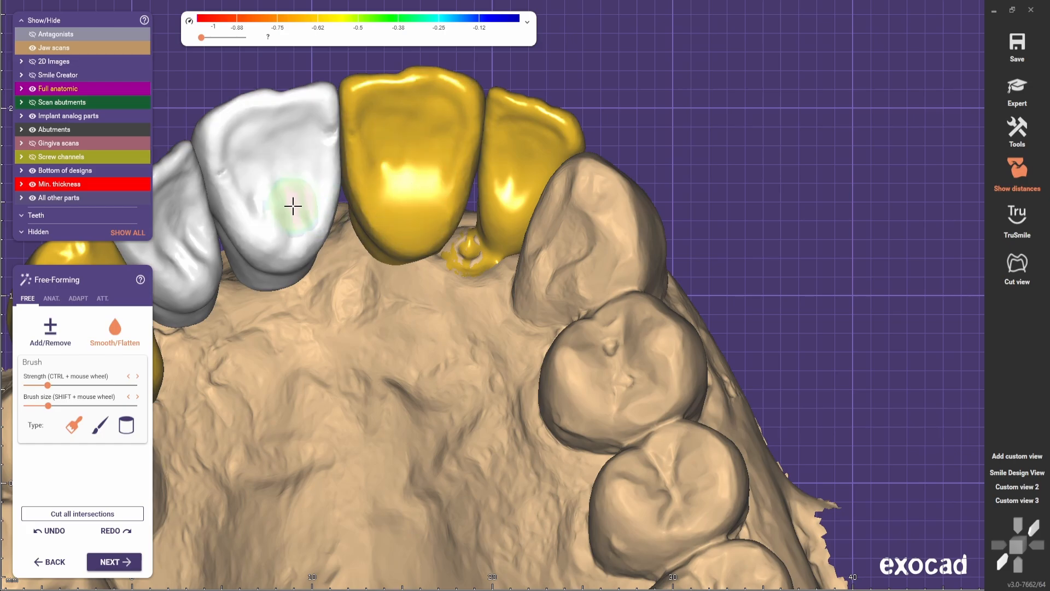
right_drag(308, 230, 227, 242)
scroll(228, 243, down, 1)
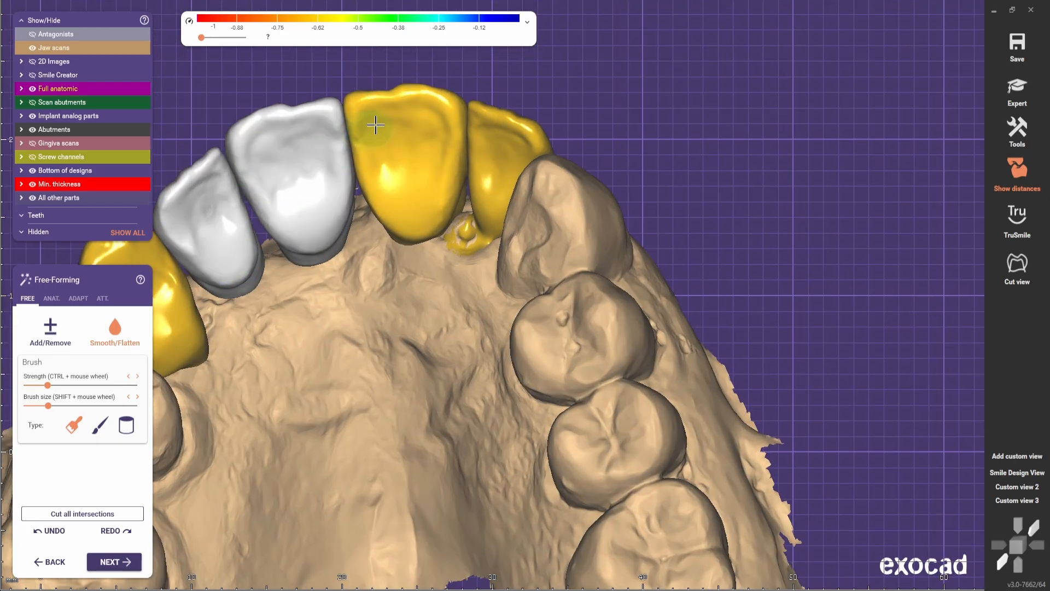
right_drag(375, 126, 225, 271)
scroll(226, 270, down, 2)
click(1018, 472)
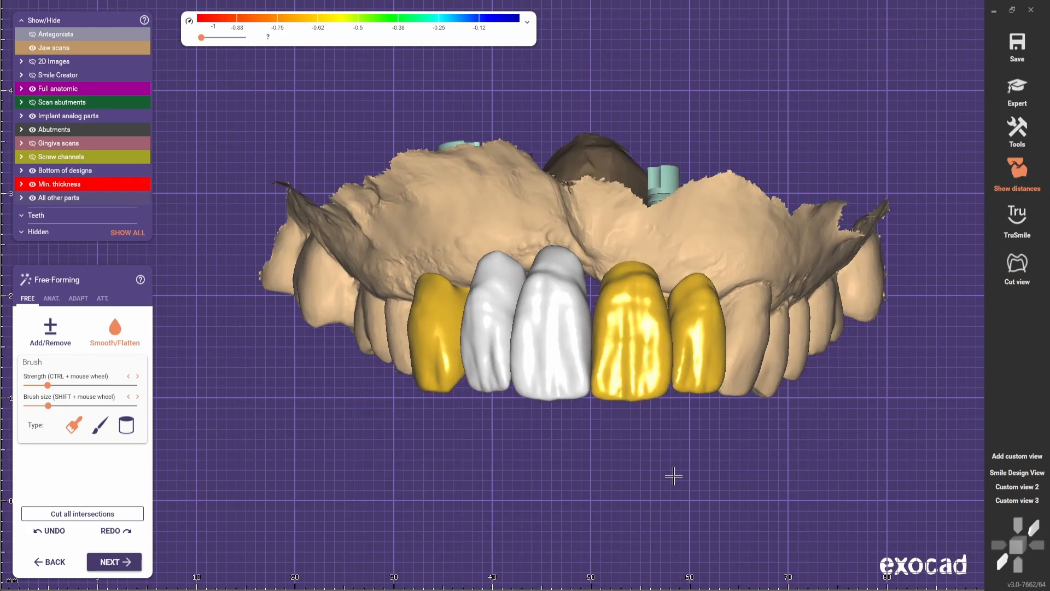
Adapt the crowns' basal surfaces to the gingiva with the pontic adaptation at a desired distance of 0 mm.
scroll(684, 471, down, 3)
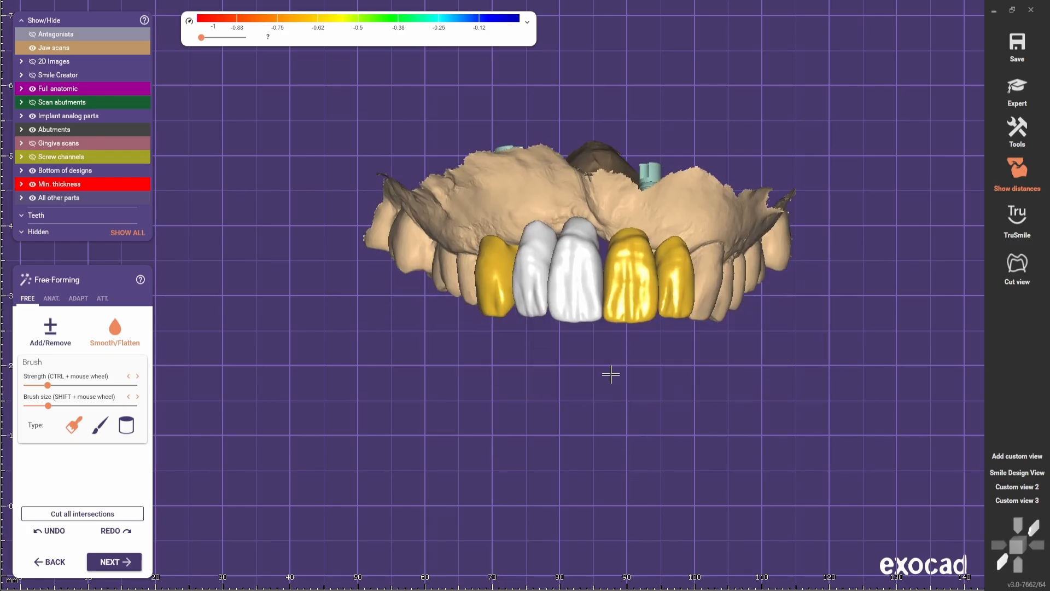
scroll(596, 341, up, 2)
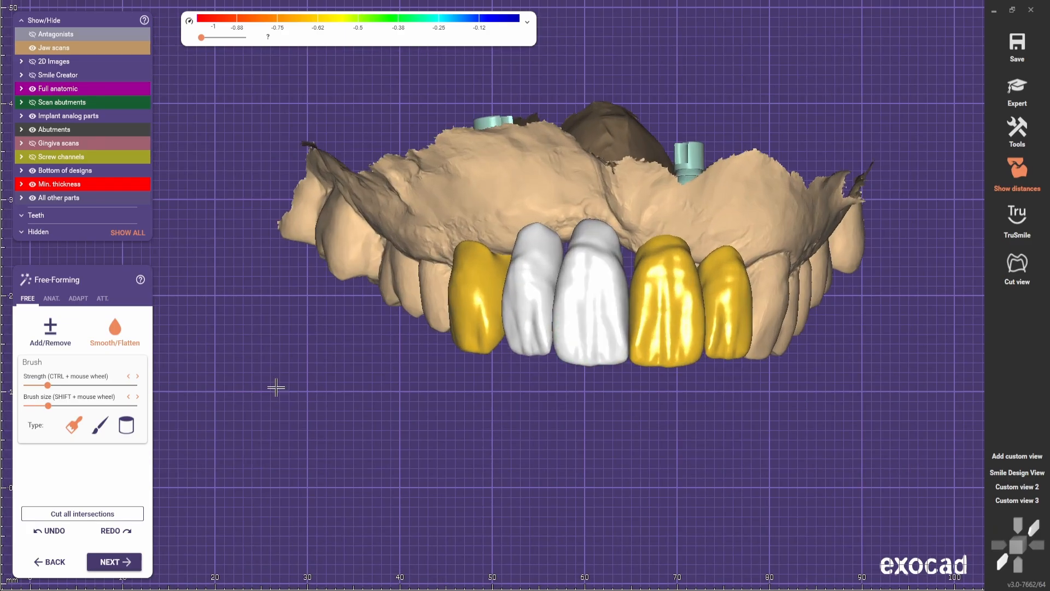
click(79, 300)
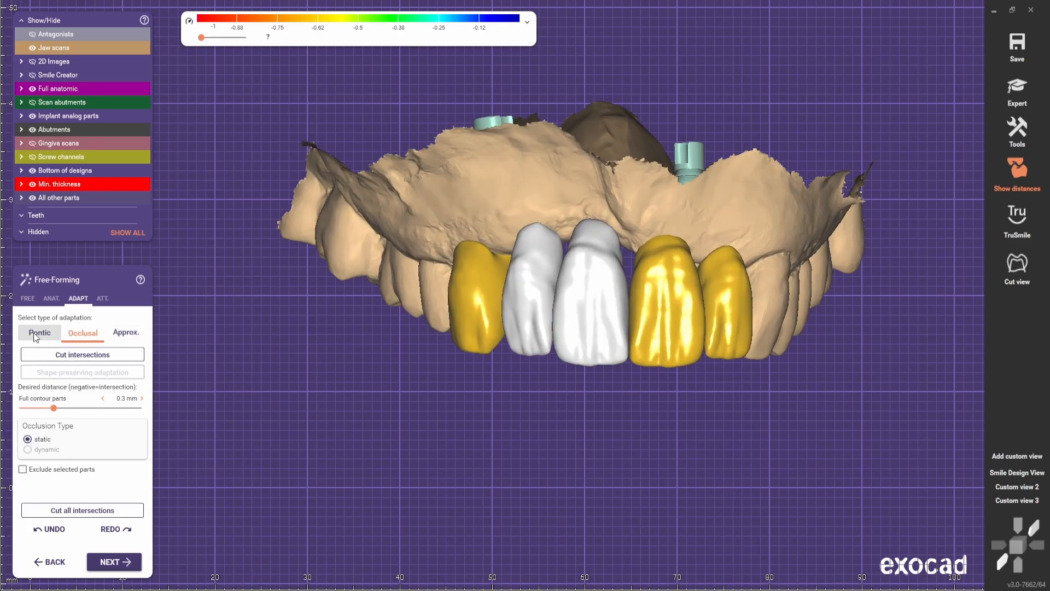
click(69, 362)
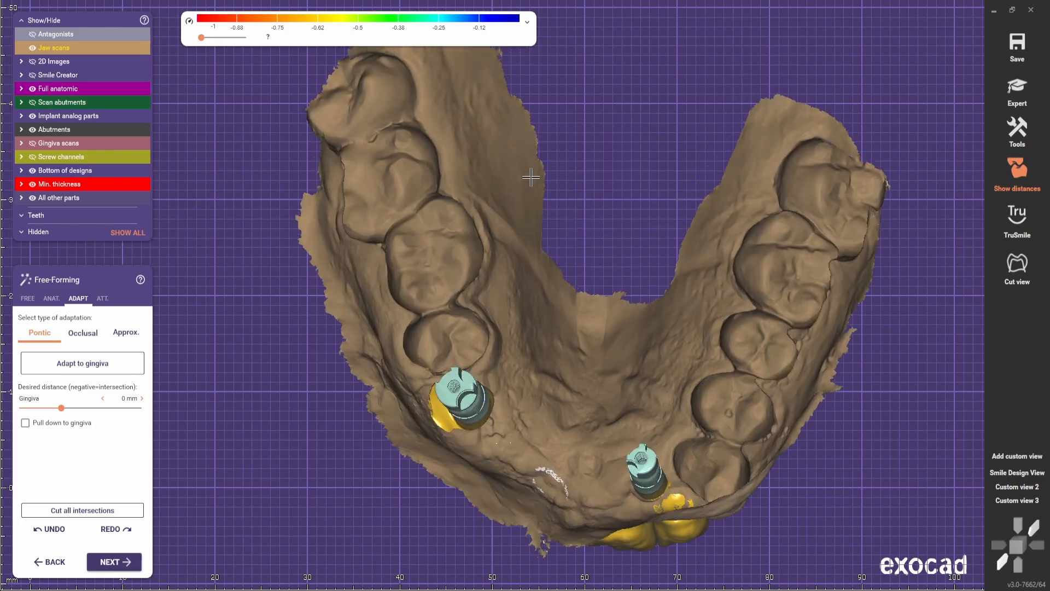
Smooth the jagged basal edge of the canine crown beside its implant abutment.
right_drag(530, 177, 529, 179)
scroll(506, 352, up, 1)
right_drag(506, 352, 501, 343)
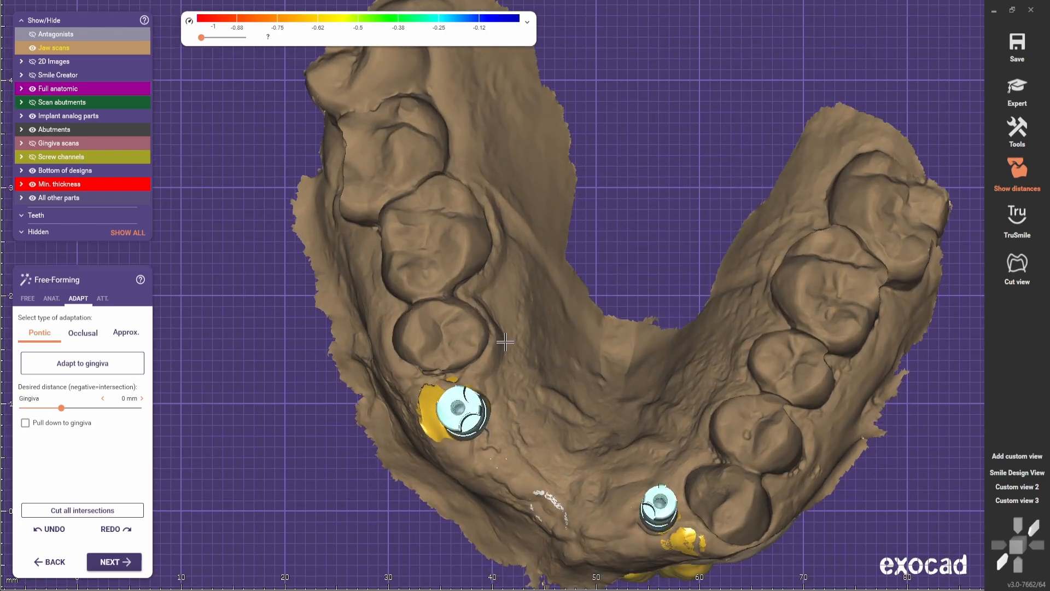
middle_drag(443, 379, 476, 285)
scroll(476, 286, up, 2)
scroll(477, 286, up, 3)
right_drag(428, 318, 437, 360)
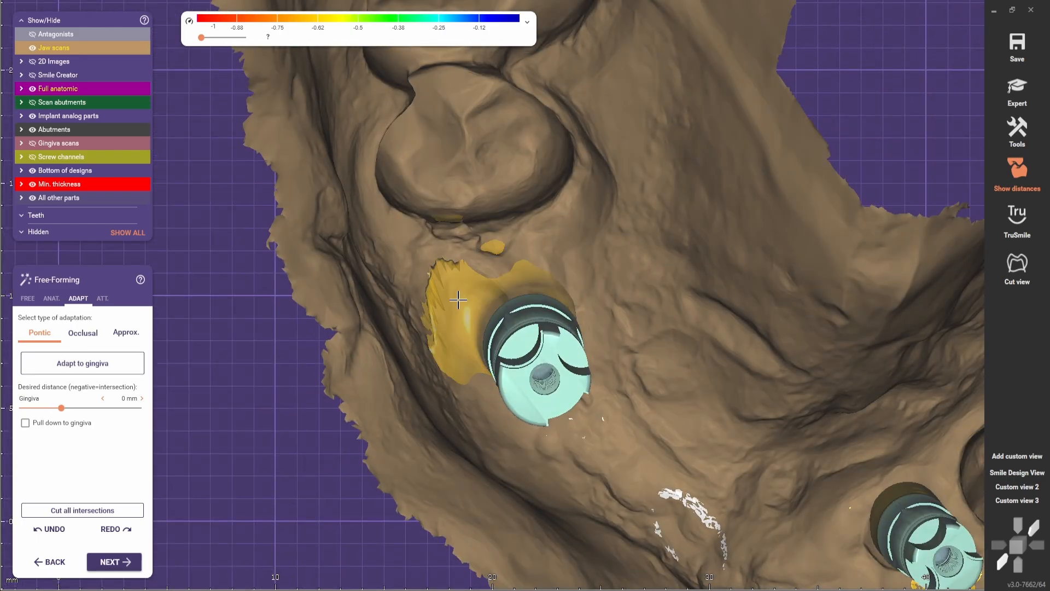
scroll(457, 299, up, 3)
right_drag(458, 299, 453, 370)
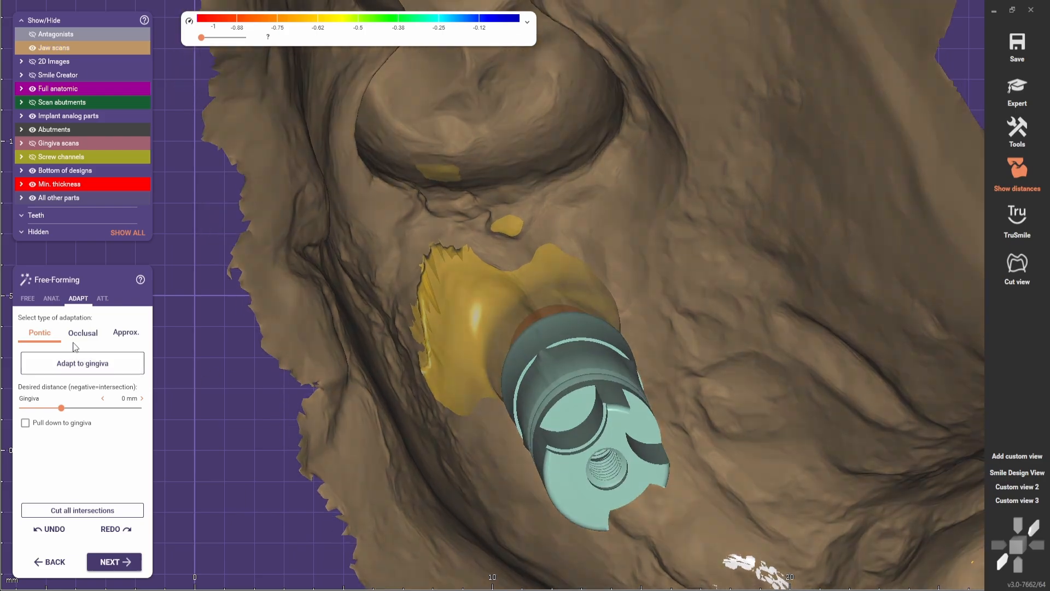
scroll(509, 298, up, 3)
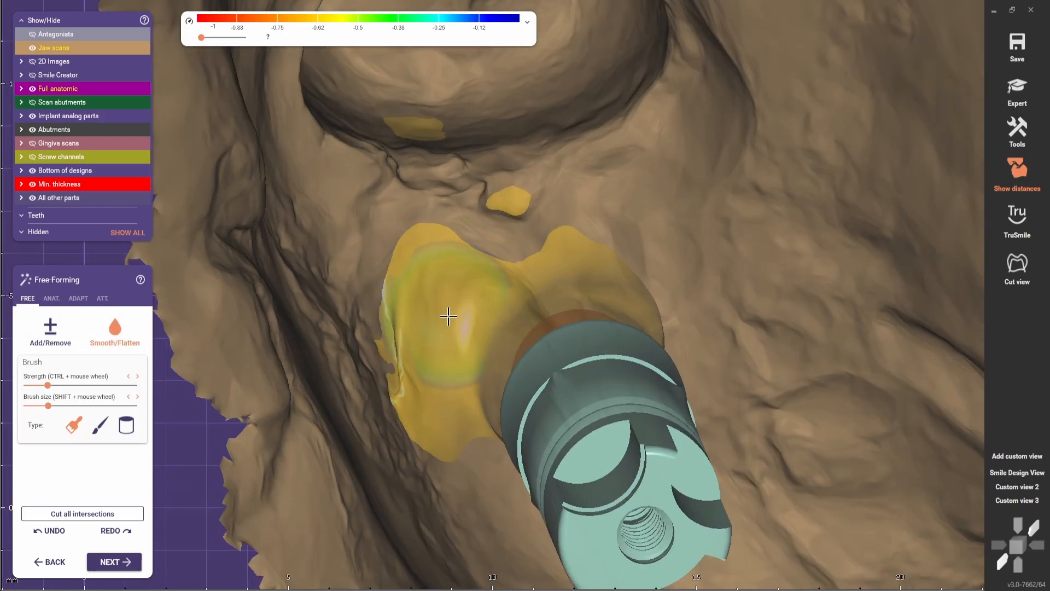
scroll(467, 350, down, 6)
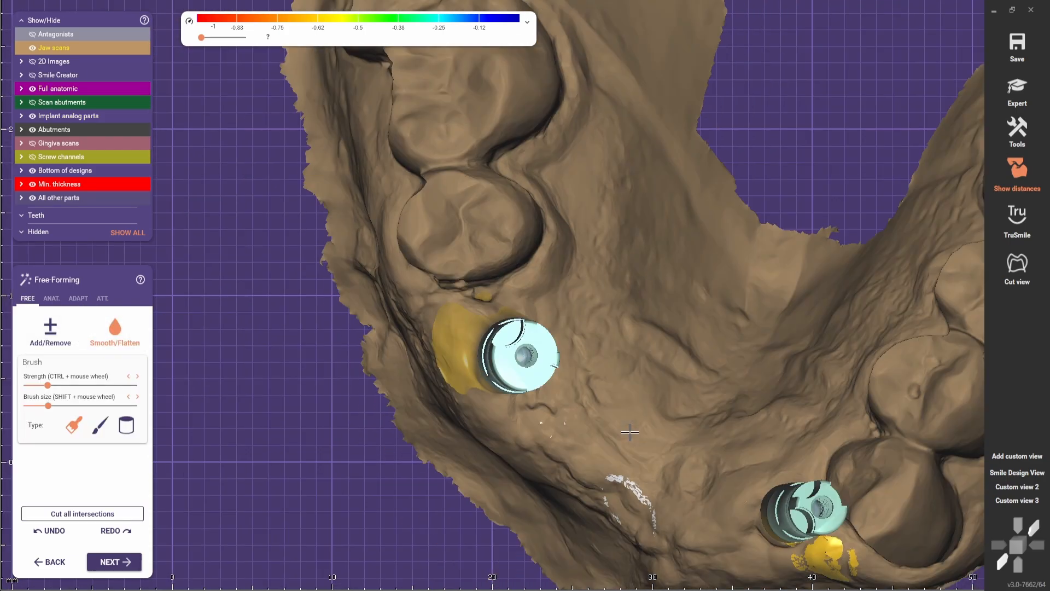
Check the adapted crown bases across the arch, then finish free-forming and proceed to the gingiva base design.
scroll(632, 462, down, 2)
right_drag(628, 431, 630, 466)
scroll(664, 427, down, 1)
right_drag(663, 427, 591, 398)
click(125, 561)
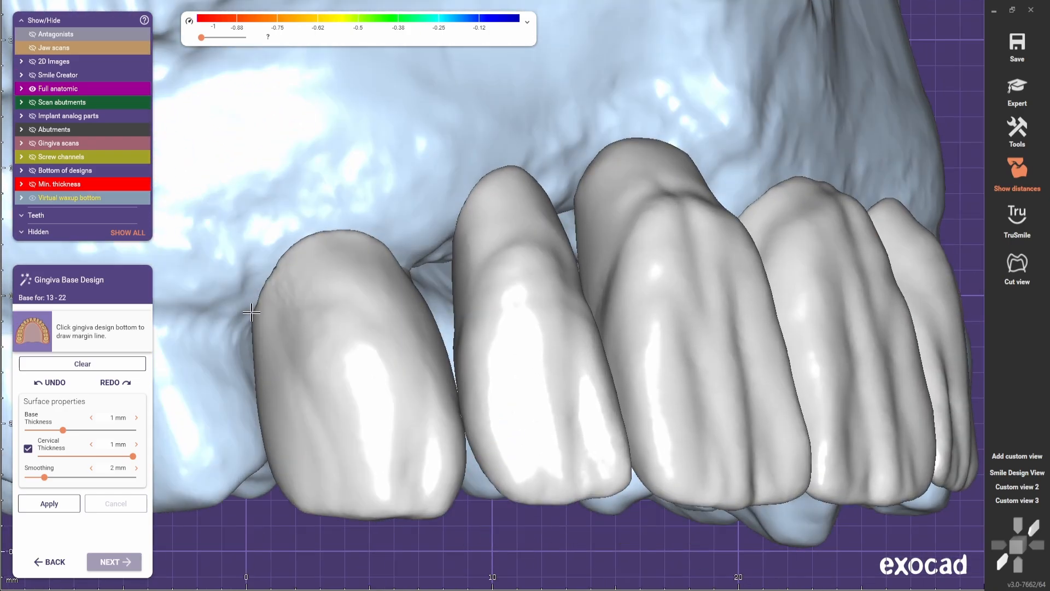
Draw the labial part of the gingiva margin line above the crowns from 13 to 22, continuing around the distal side of 22.
click(251, 313)
click(306, 236)
right_drag(813, 145, 833, 136)
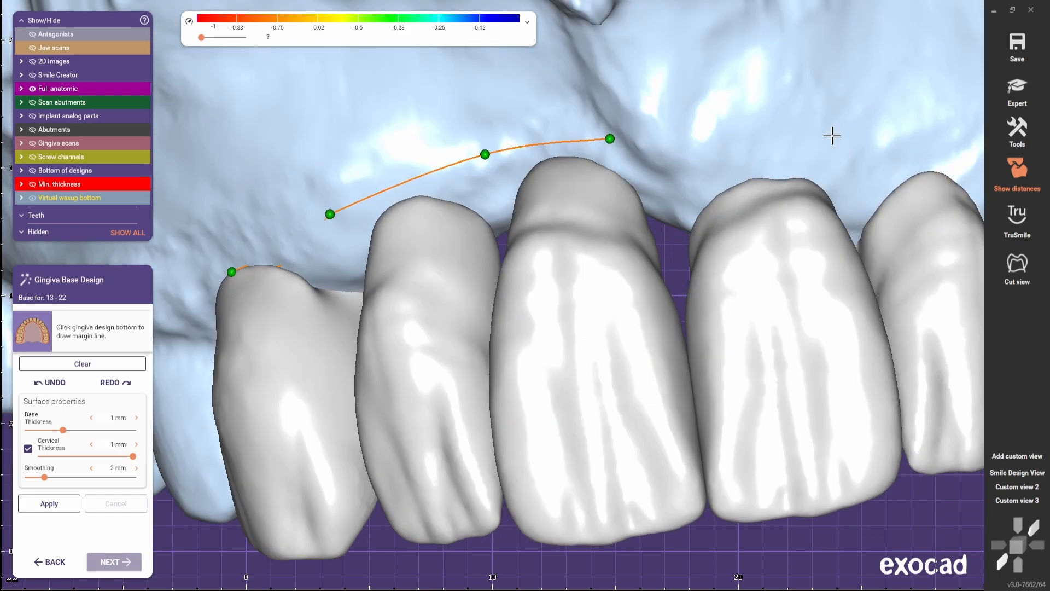
right_drag(908, 174, 477, 151)
scroll(119, 90, down, 5)
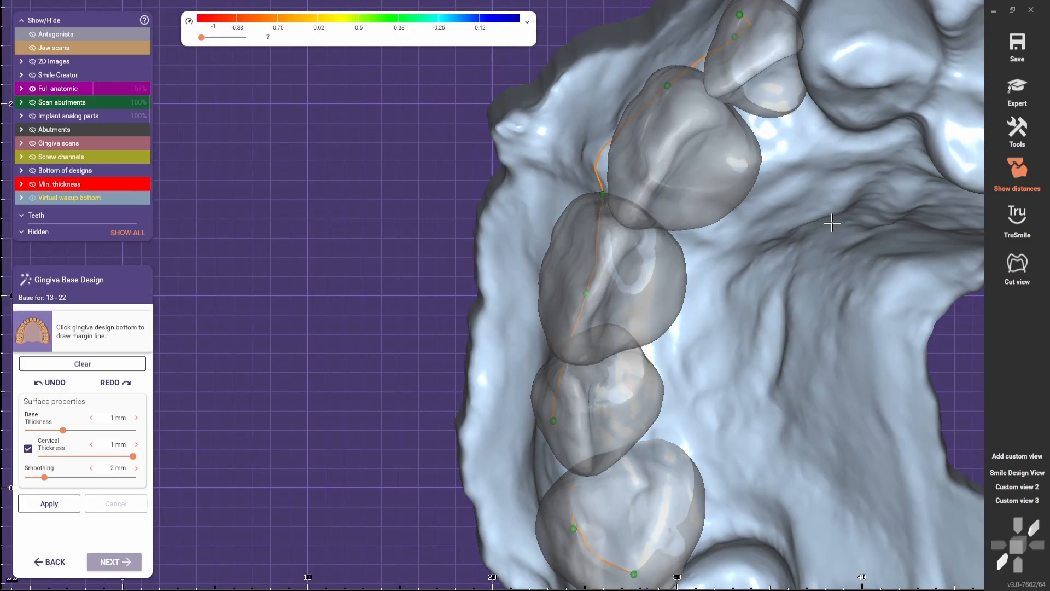
right_drag(831, 219, 767, 51)
drag(768, 42, 760, 56)
right_drag(826, 57, 616, 139)
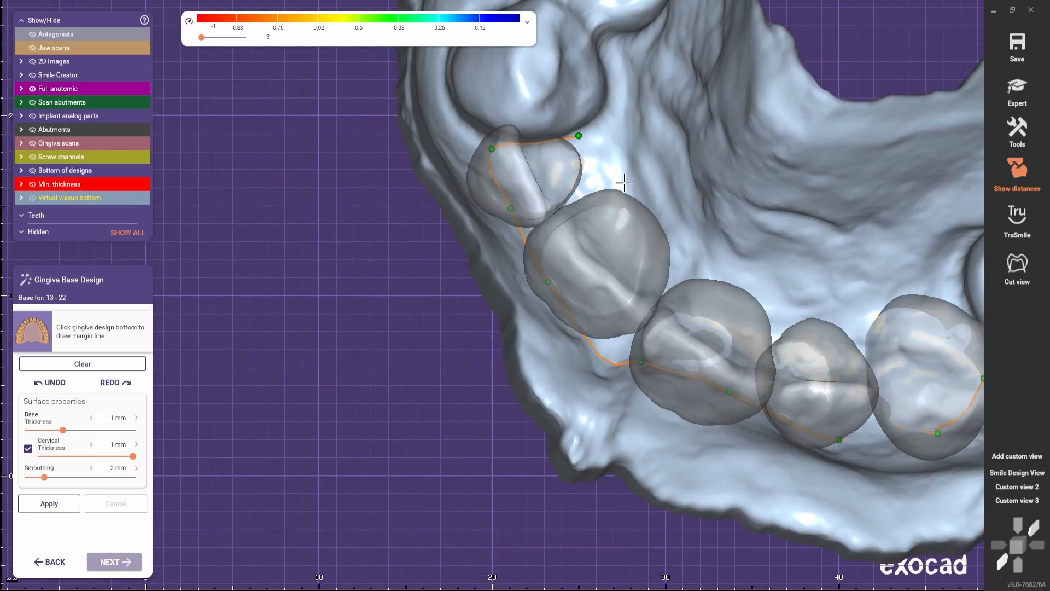
Show the screw channels and continue the gingiva margin line along the palatal side of the crowns.
click(70, 157)
right_drag(826, 164, 800, 189)
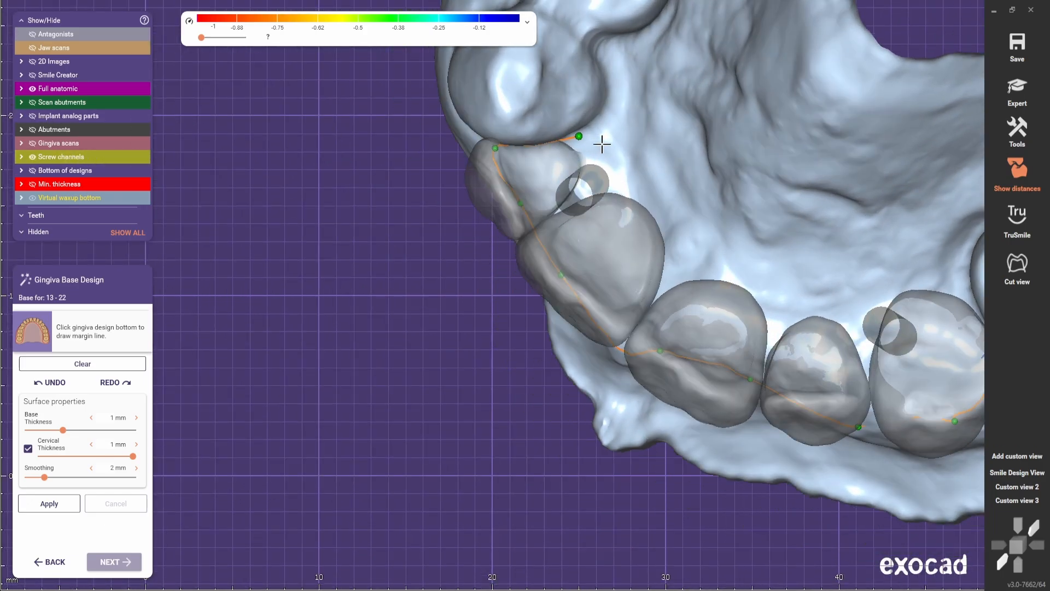
click(783, 303)
right_drag(786, 303, 831, 313)
click(857, 300)
click(928, 283)
right_drag(928, 282, 911, 224)
Close the margin line around the canine and generate the gingiva with 1 mm base thickness, 1 mm cervical thickness and 2 mm smoothing.
middle_drag(910, 224, 682, 211)
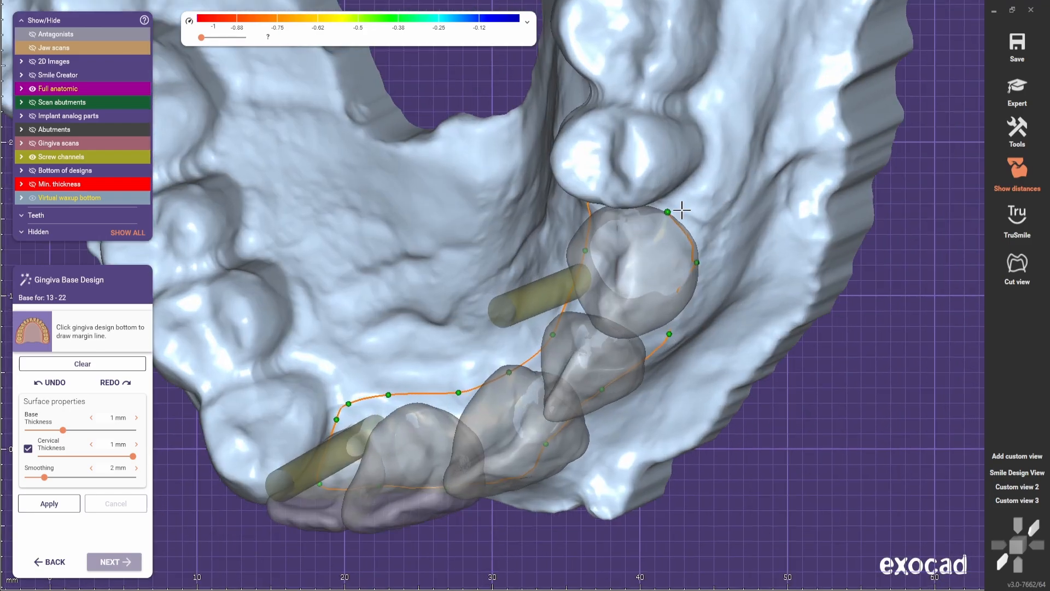
scroll(680, 212, up, 3)
click(665, 214)
right_drag(666, 213, 722, 197)
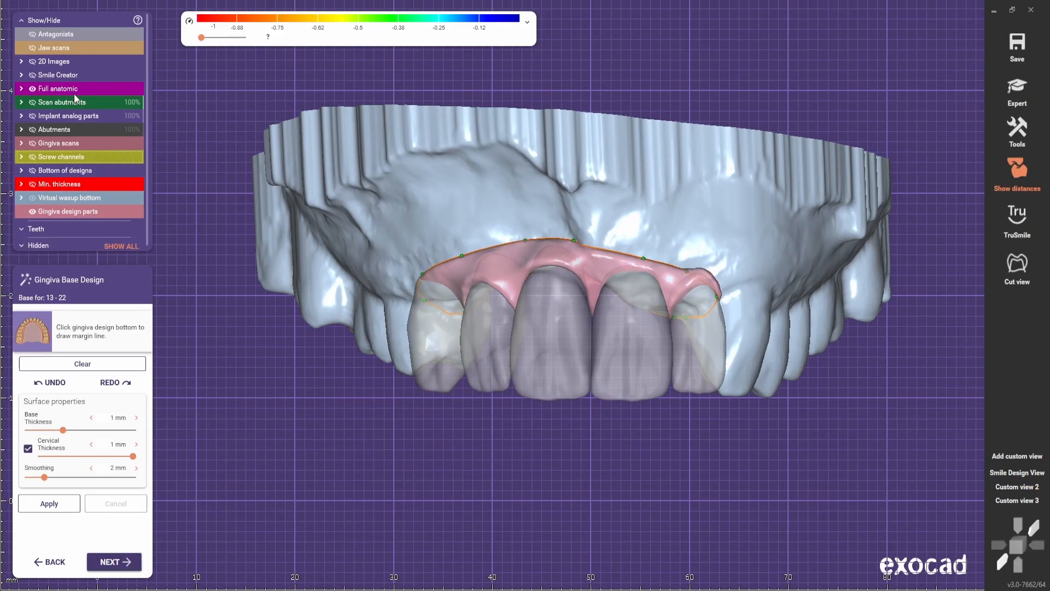
Make the full anatomic crowns fully opaque, proceed to free-forming the gingiva, and turn off the bottom thickness visualization.
click(74, 89)
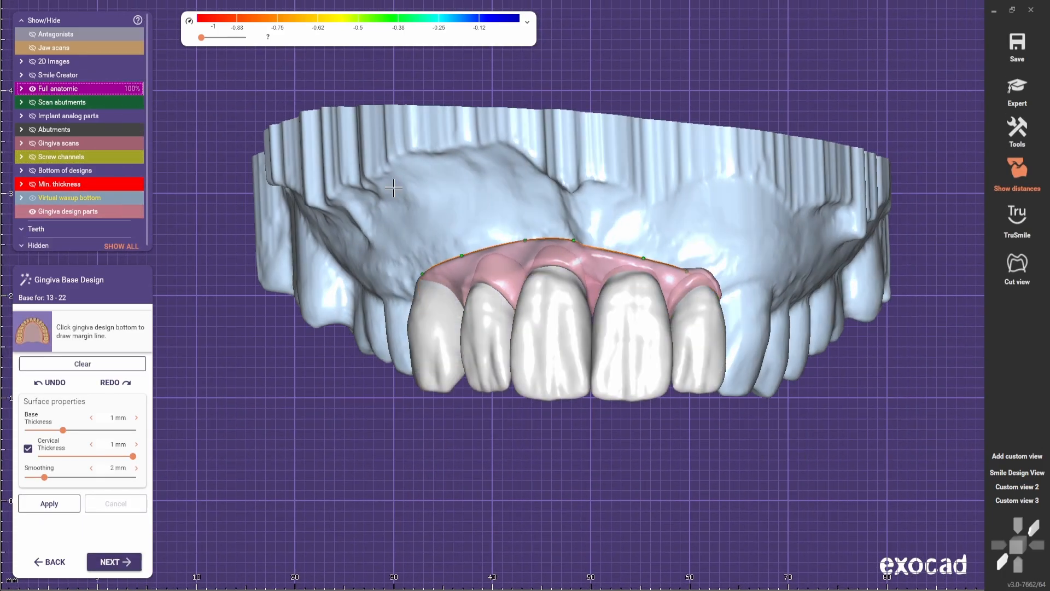
click(122, 560)
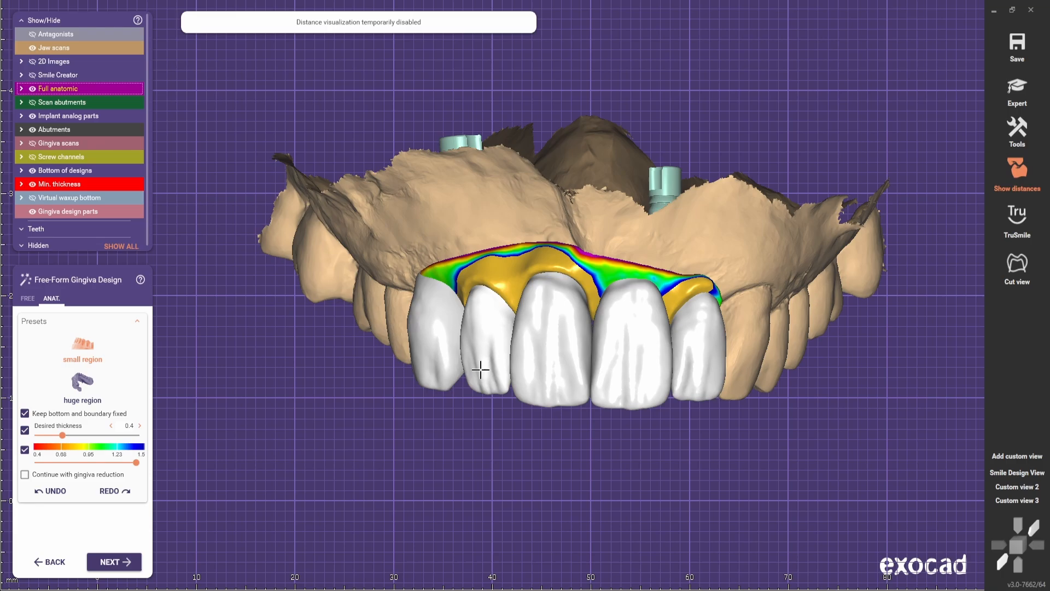
click(34, 452)
Shape the labial gingiva around the crowns with small-region anatomic free-forming, and release the fixed bottom and boundary.
scroll(524, 318, up, 5)
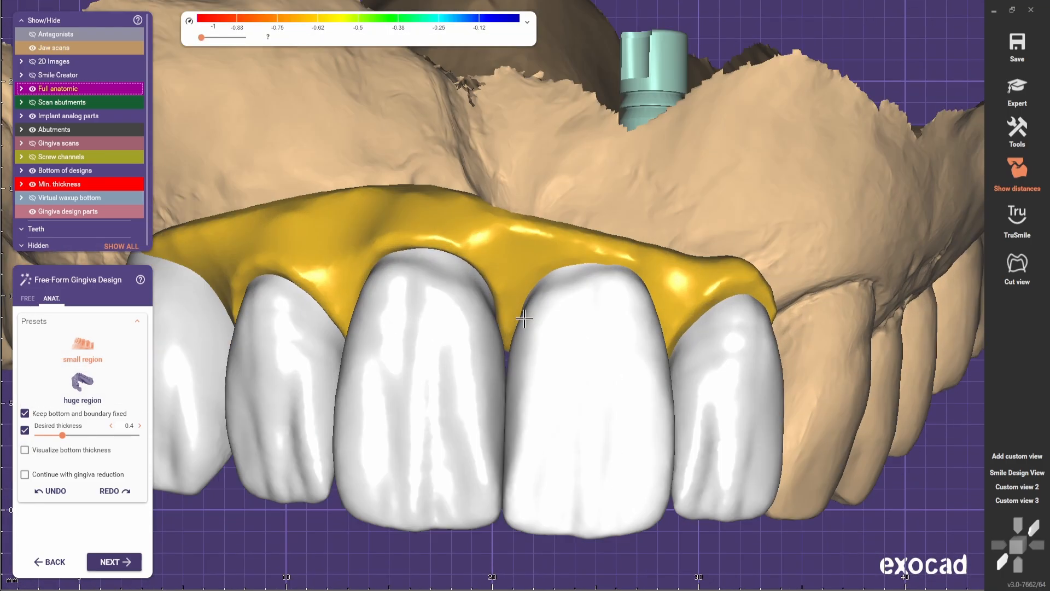
right_drag(685, 311, 736, 300)
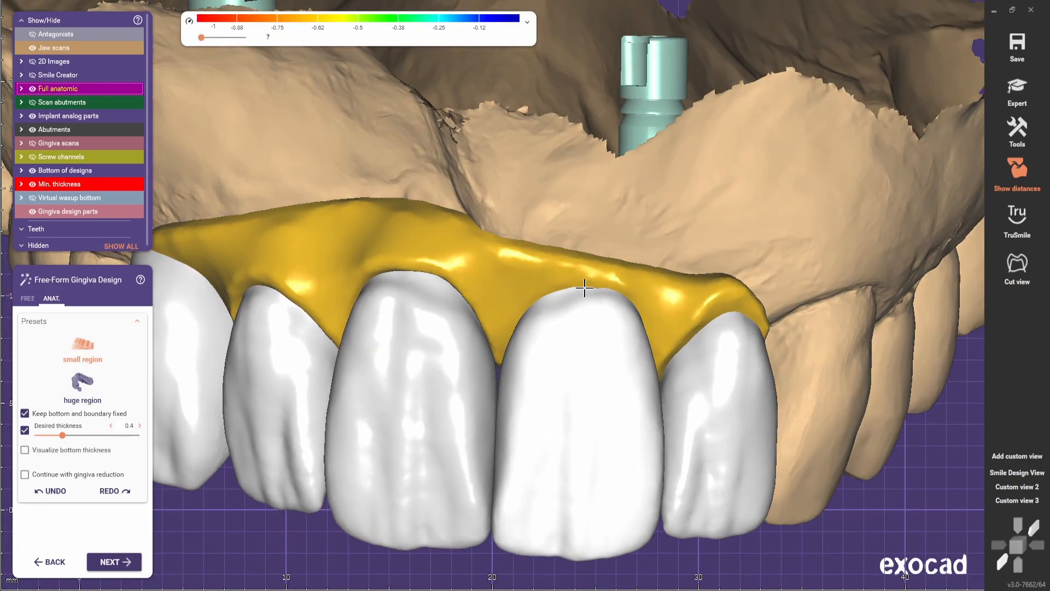
right_drag(583, 286, 340, 248)
scroll(514, 253, down, 3)
right_drag(514, 252, 658, 300)
scroll(658, 301, up, 2)
right_drag(239, 302, 314, 279)
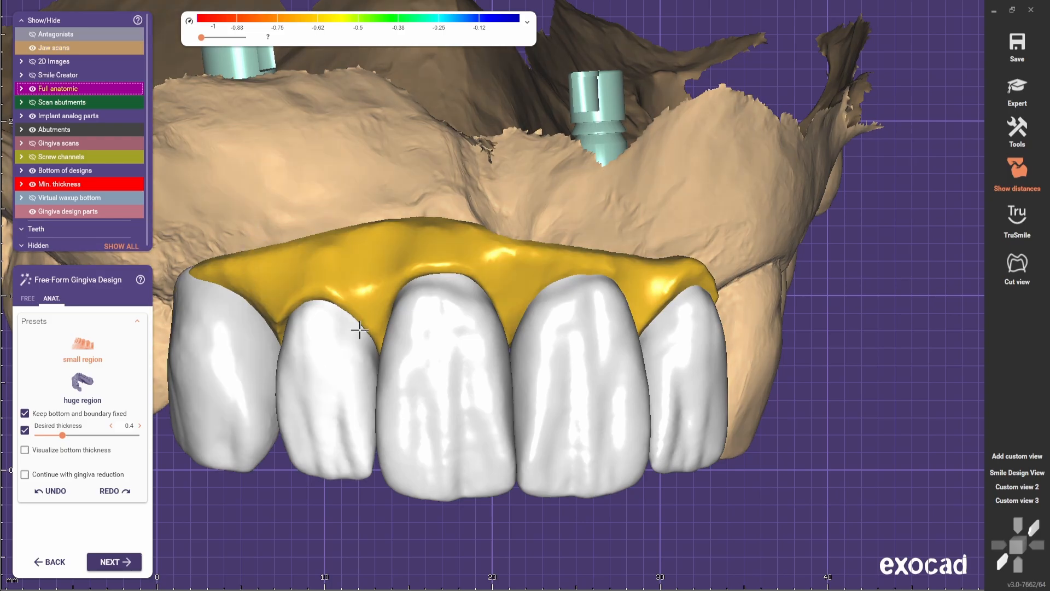
right_drag(356, 328, 586, 268)
scroll(586, 268, down, 3)
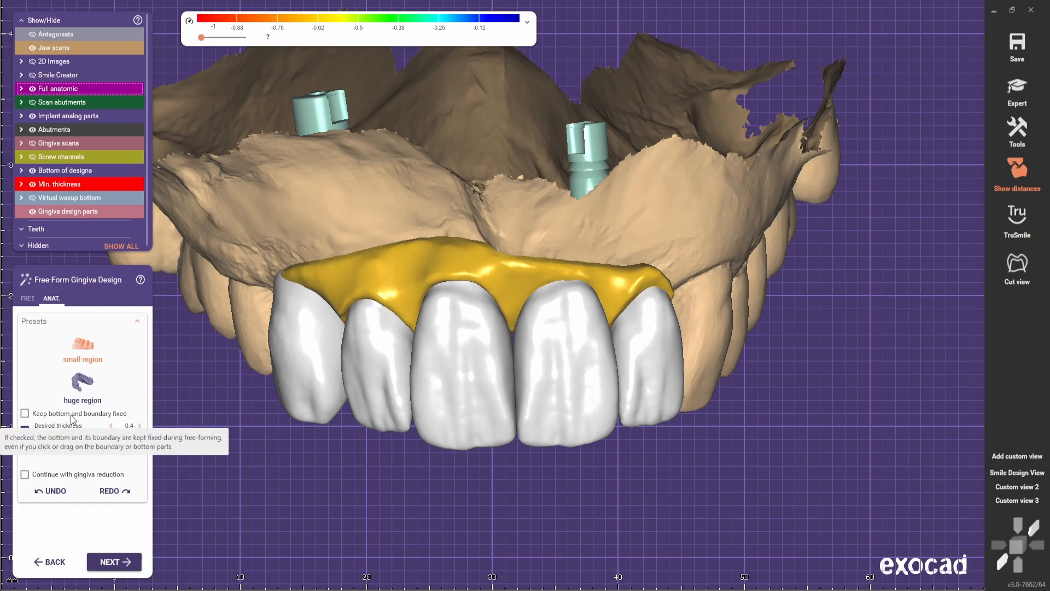
Smooth the gingiva's distal end back from the labial neck of crown 22 using a smaller free-forming brush.
click(28, 299)
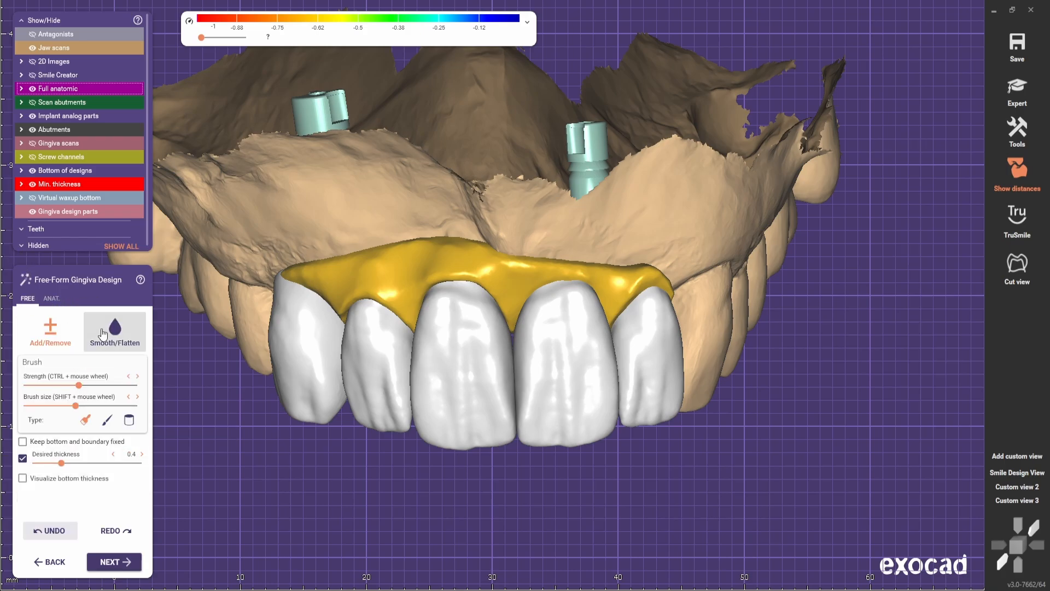
scroll(679, 263, up, 5)
shift+scroll(632, 303, down, 4)
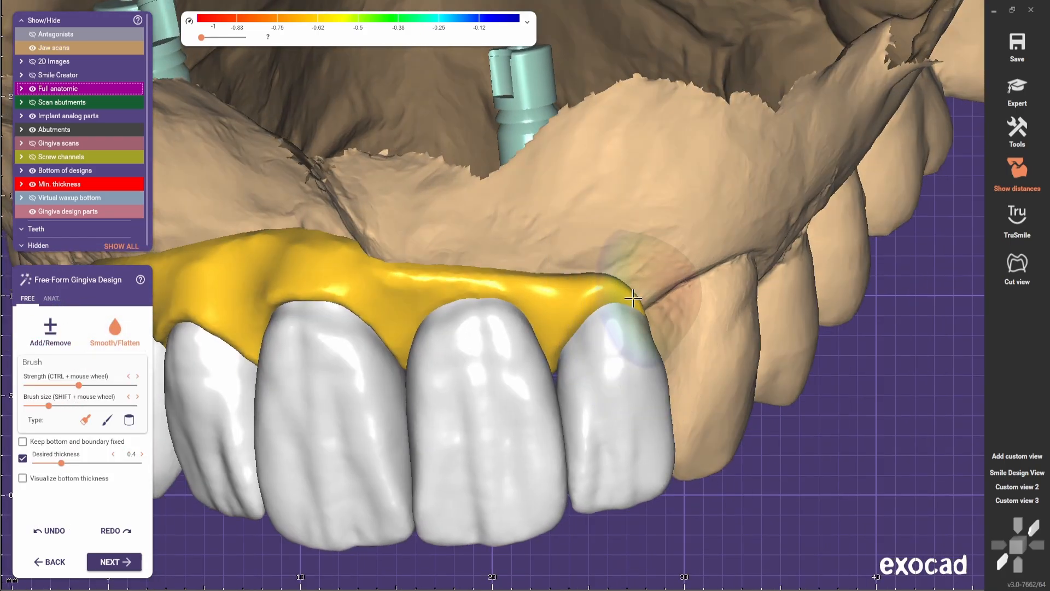
shift+scroll(620, 319, up, 1)
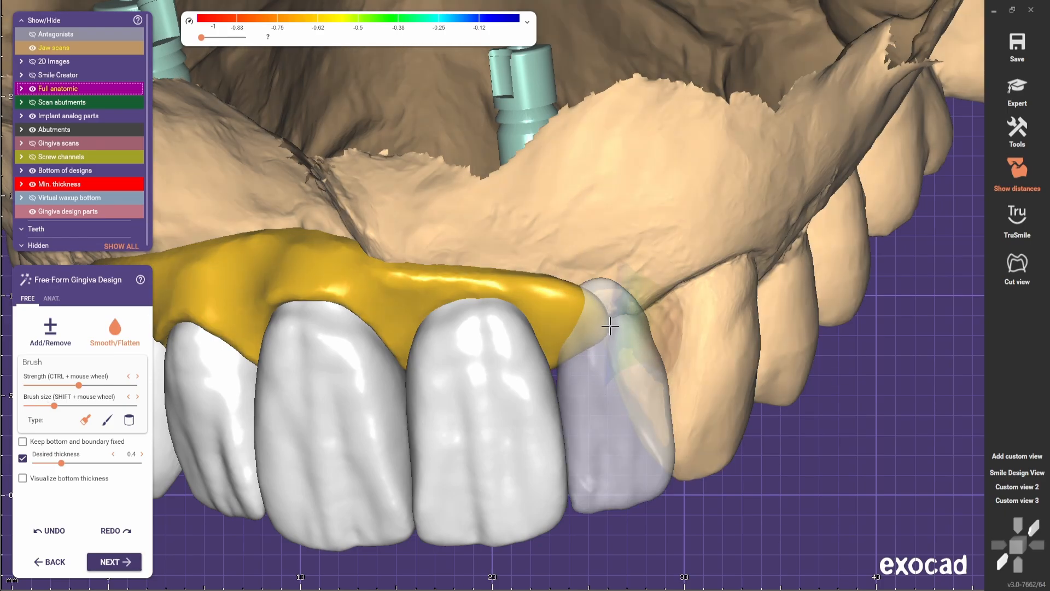
Smooth the gingiva's other end back along the canine crown.
scroll(599, 319, down, 1)
right_drag(598, 319, 326, 352)
scroll(325, 352, up, 2)
middle_drag(343, 343, 238, 210)
drag(629, 376, 618, 378)
Reshape the palatal gingiva edge beside crown 22, alternating between adding or removing material and smoothing.
click(51, 331)
right_drag(730, 462, 672, 378)
ctrl+shift+scroll(704, 422, down, 3)
click(115, 331)
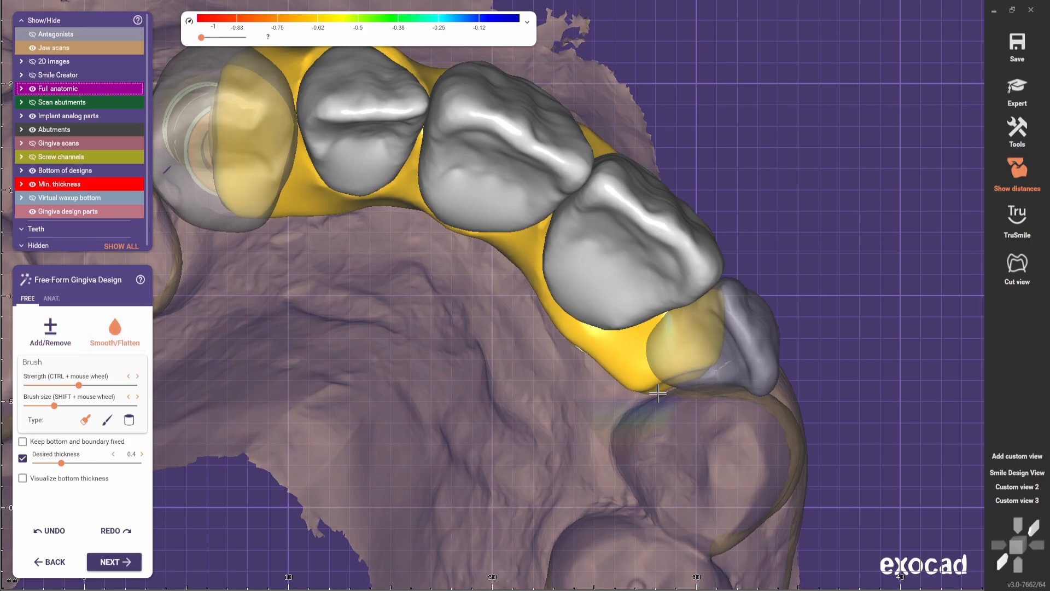
click(51, 329)
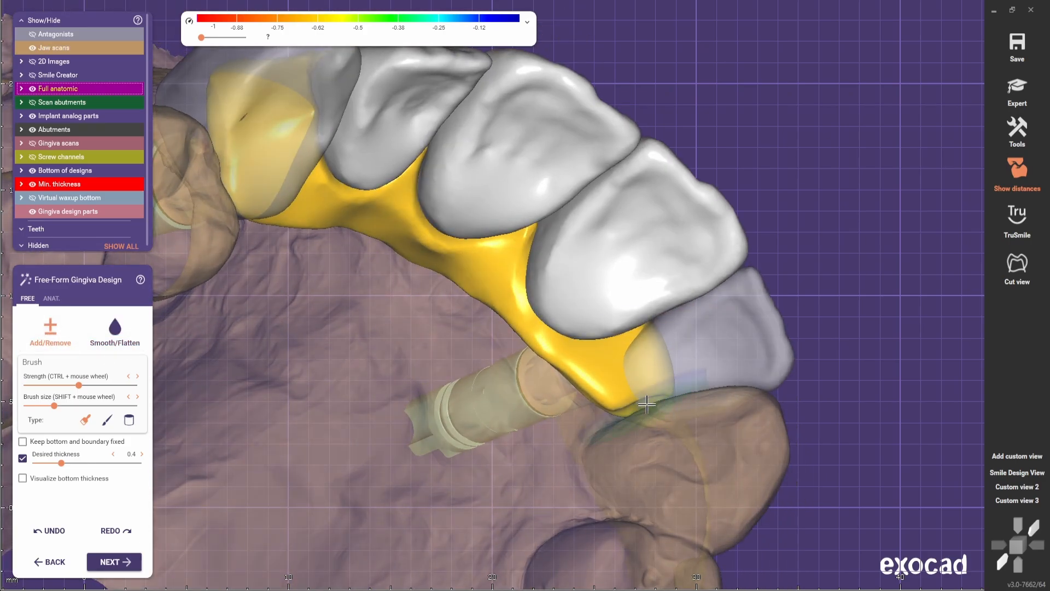
scroll(647, 407, down, 3)
scroll(647, 424, up, 3)
right_drag(647, 425, 716, 421)
ctrl+shift+scroll(642, 405, down, 3)
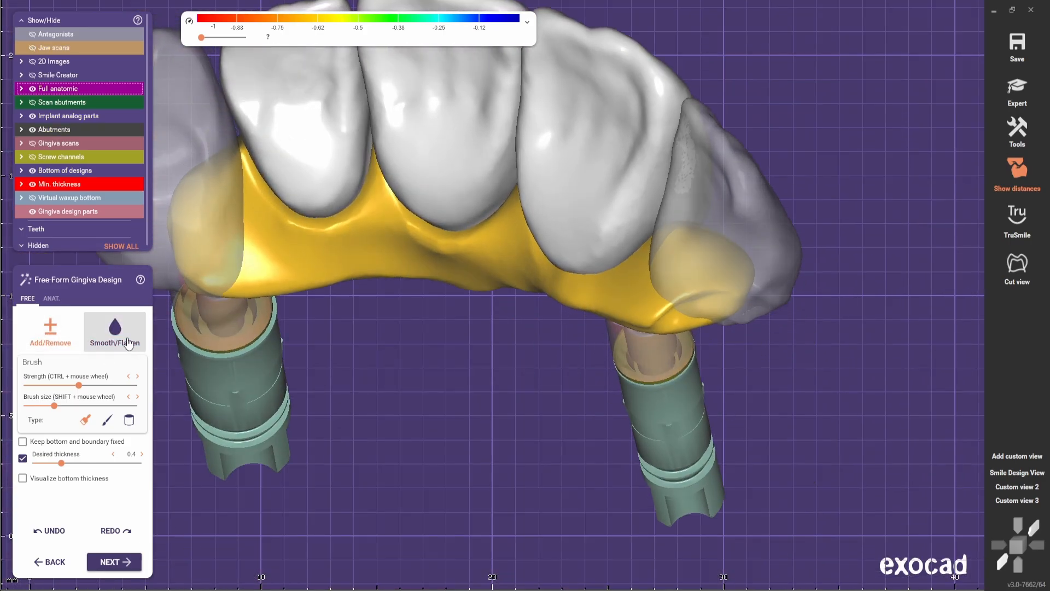
Smooth the palatal gingiva edge with a smaller brush, and return to a labial view of the bridge.
click(128, 343)
scroll(704, 278, up, 2)
shift+scroll(703, 277, down, 3)
click(1028, 490)
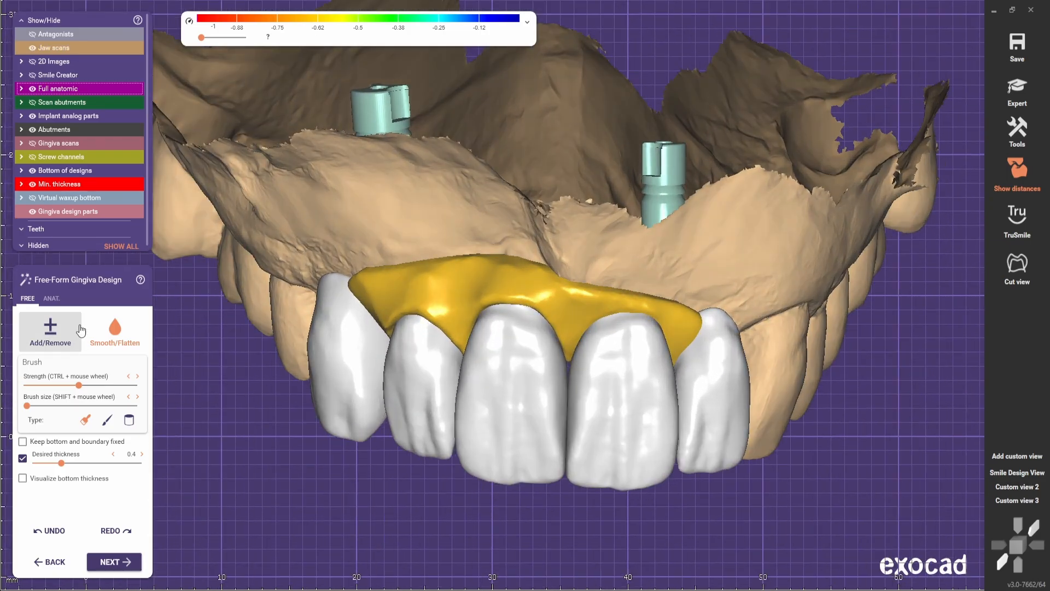
Adjust the labial gingiva volume above crown 21 with an enlarged brush, and smooth it with the smallest brush.
click(50, 330)
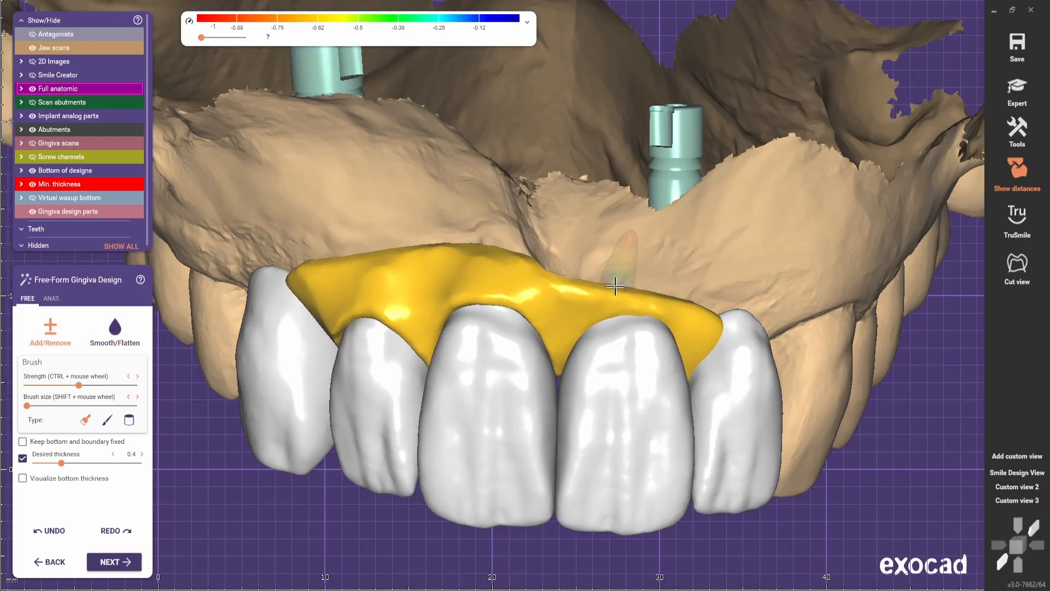
shift+scroll(683, 246, up, 3)
scroll(635, 338, up, 2)
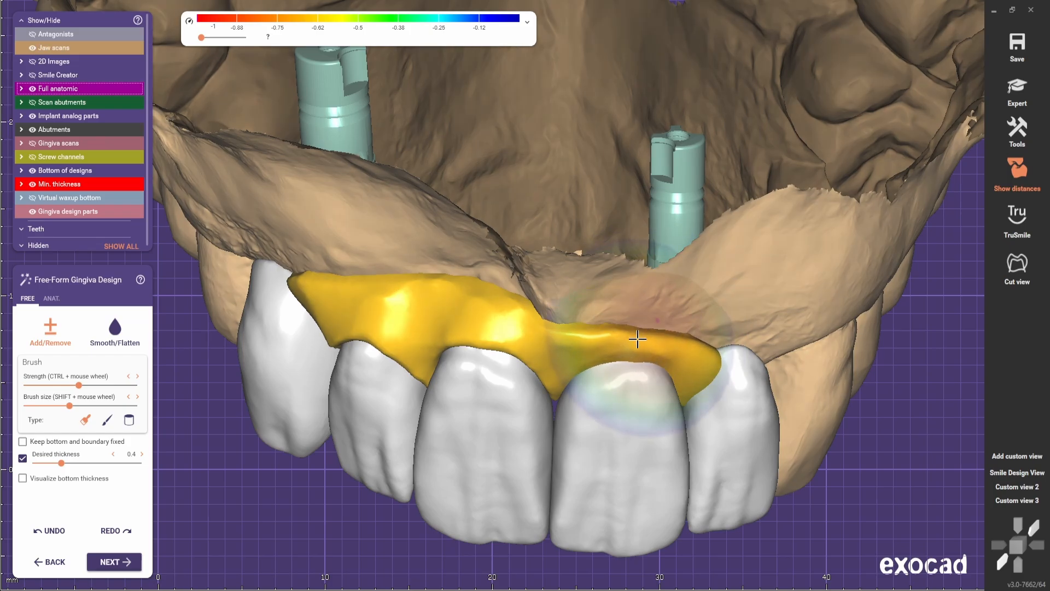
key(shift)
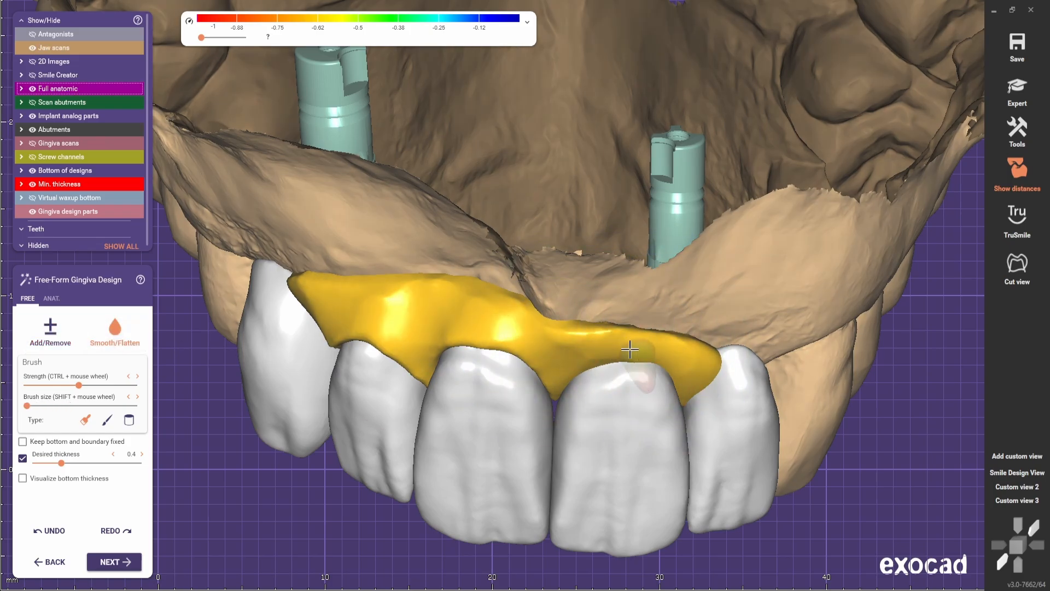
Refine the gingiva boundary at the mesial neck of crown 22 by reshaping and smoothing it with the smallest brush.
scroll(314, 295, down, 3)
right_drag(314, 295, 451, 350)
scroll(452, 350, up, 2)
right_drag(538, 359, 558, 346)
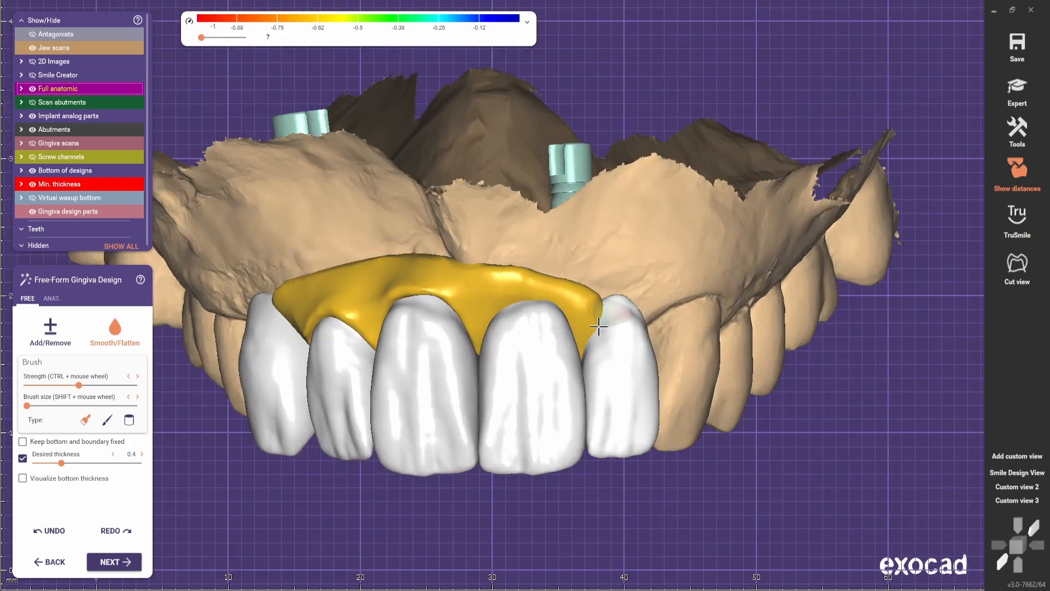
scroll(593, 296, up, 2)
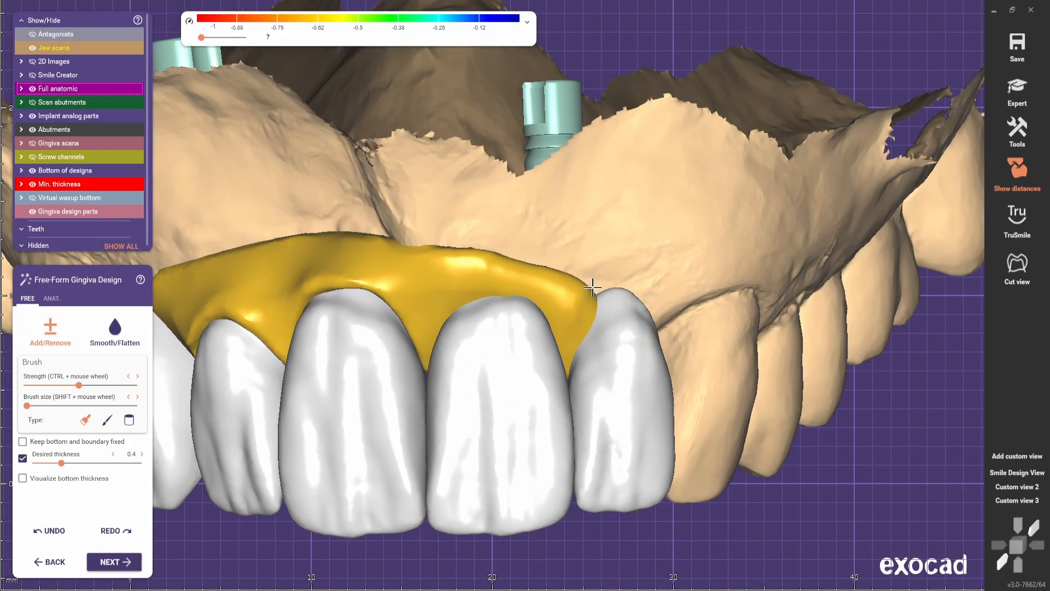
drag(593, 296, 589, 298)
key(shift)
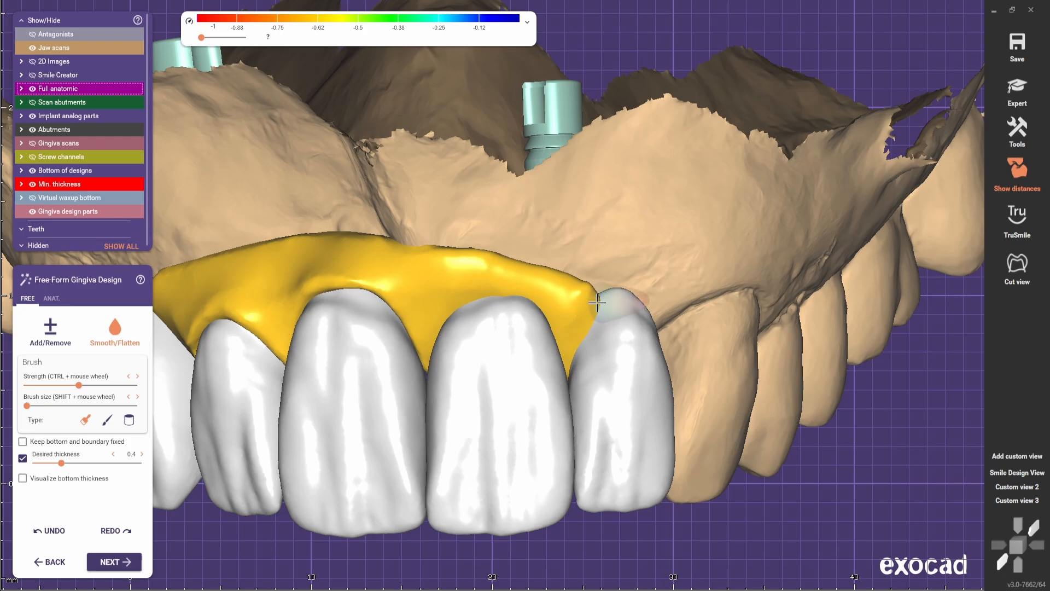
Reshape the labial gingiva edge at the mesial neck of crown 22 with the anatomic small region preset.
right_drag(600, 351, 543, 298)
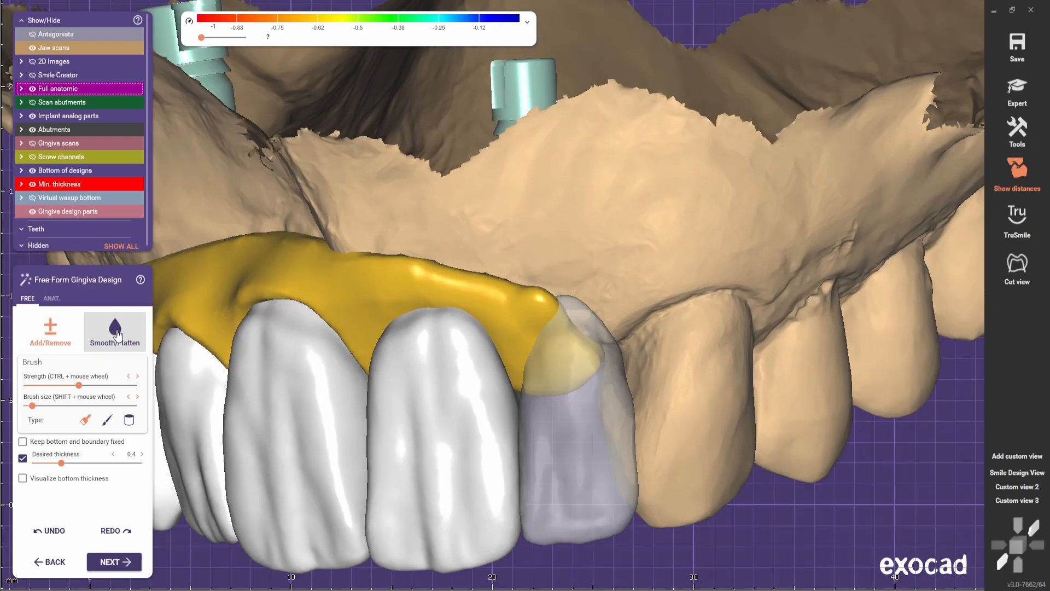
click(52, 298)
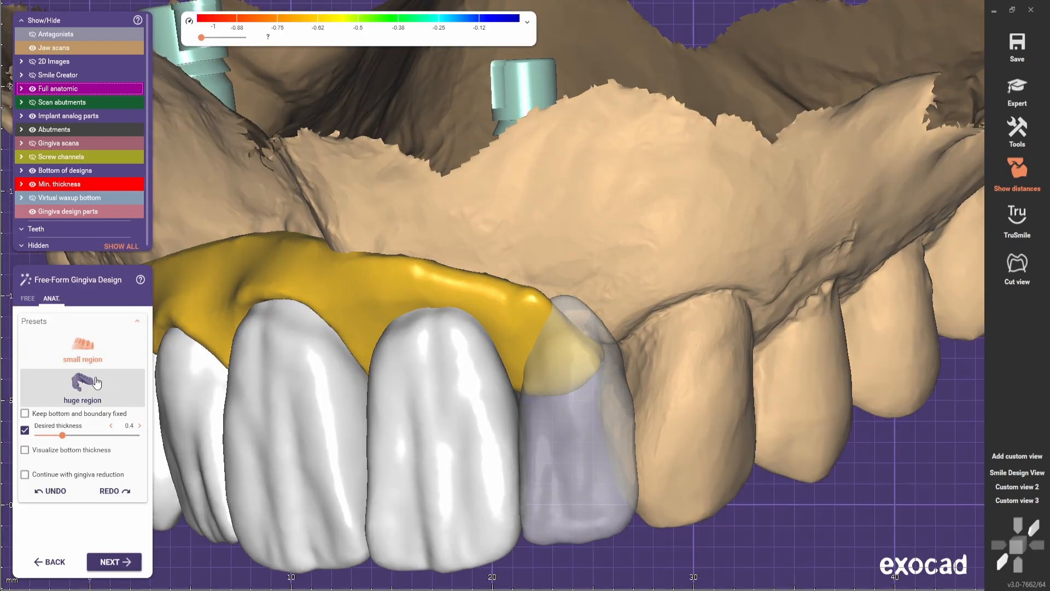
right_drag(470, 356, 492, 432)
scroll(567, 405, down, 1)
scroll(472, 424, down, 1)
Smooth the gingiva edge beside crown 22 with the free-form Smooth/Flatten brush.
click(27, 299)
click(103, 330)
scroll(596, 345, up, 2)
right_drag(602, 350, 586, 335)
drag(586, 336, 577, 328)
scroll(493, 358, down, 3)
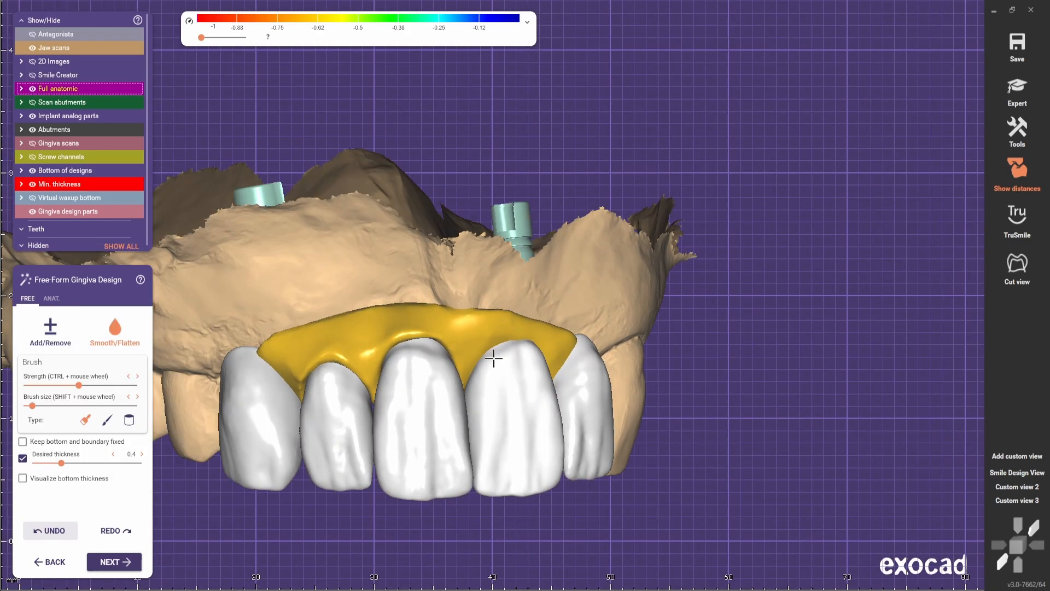
Smooth the labial gingiva using the second brush type at its smallest size, and reshape the area above crown 21 with the small region preset.
mouse_move(494, 358)
right_down()
mouse_move(589, 340)
mouse_move(517, 350)
right_up()
scroll(517, 336, up, 3)
click(107, 420)
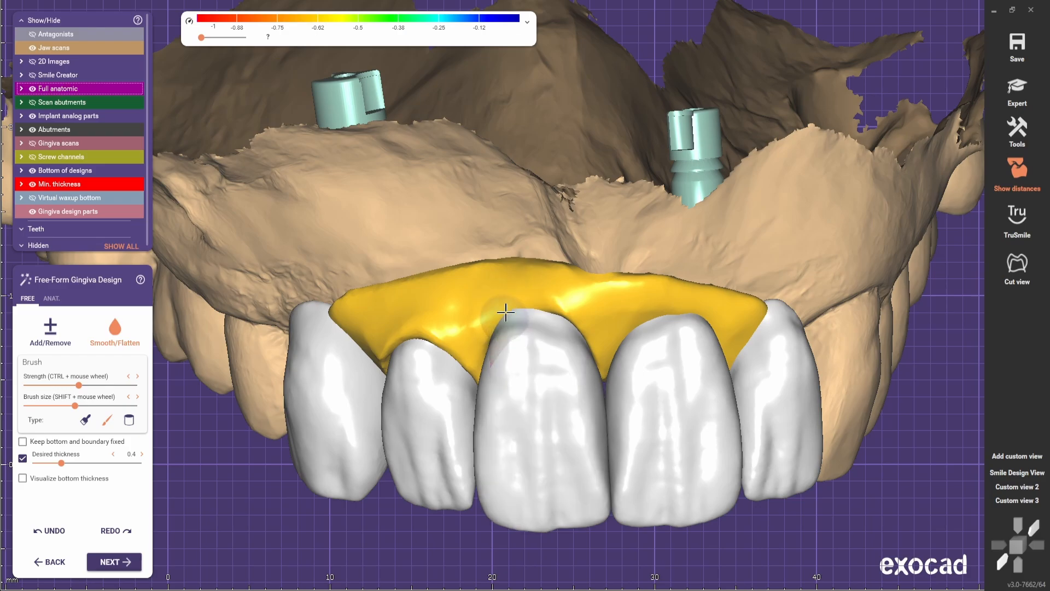
shift+scroll(648, 296, down, 3)
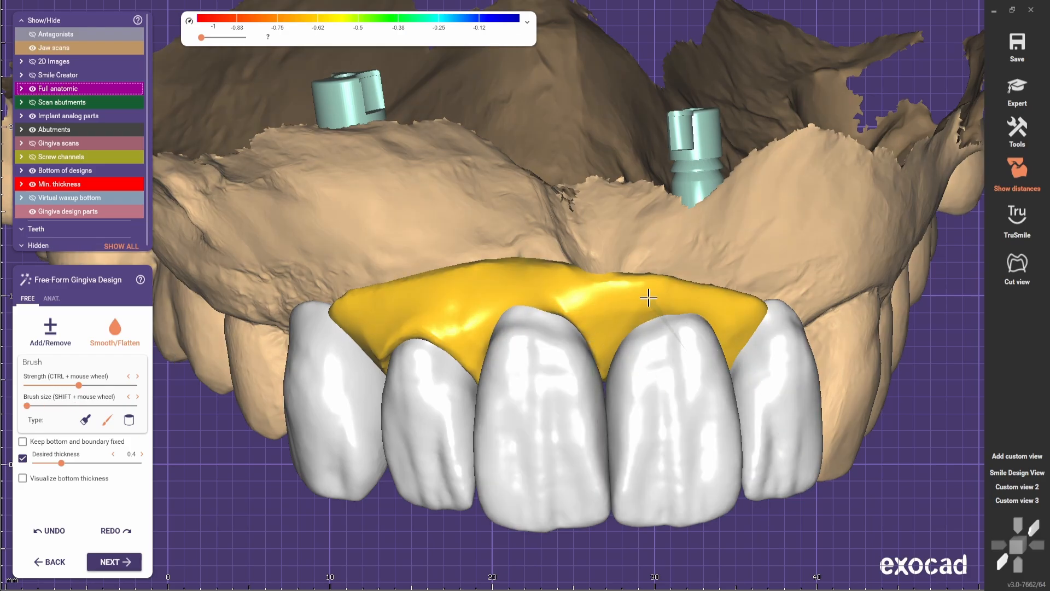
click(52, 298)
scroll(700, 296, up, 2)
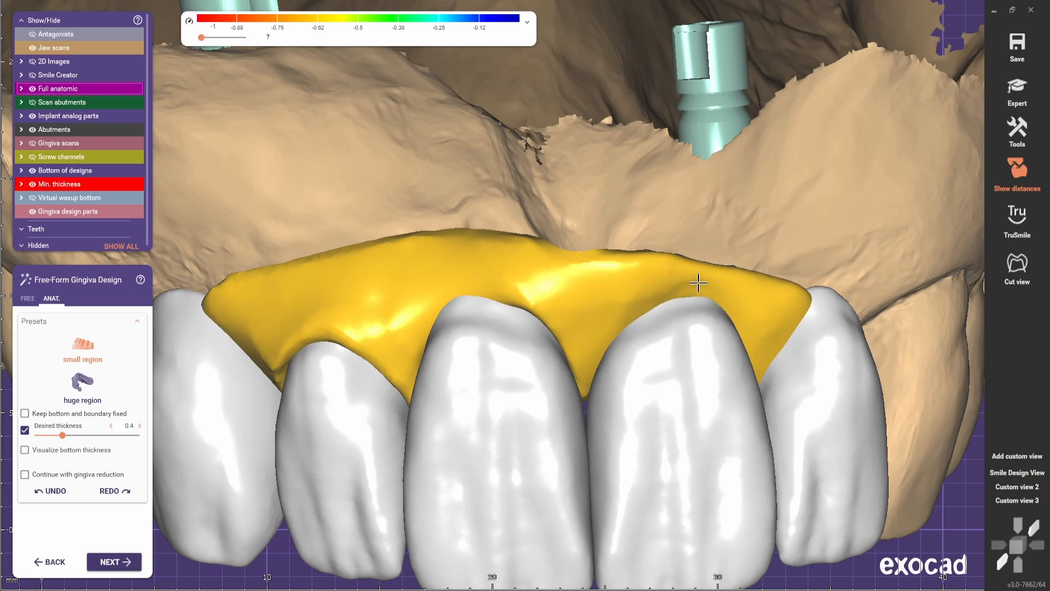
scroll(698, 282, down, 1)
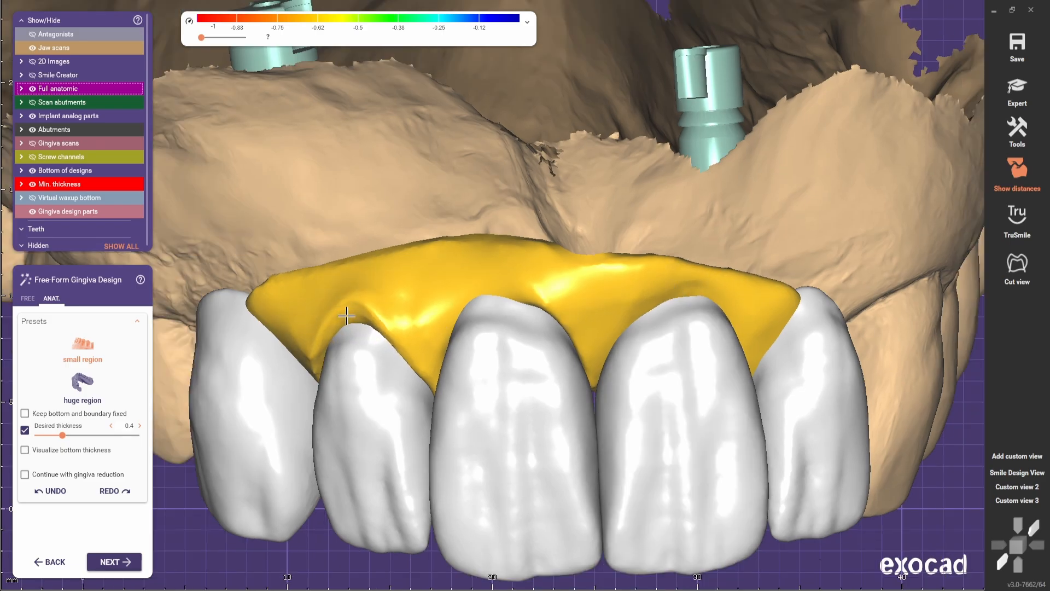
Shape a raised gingival margin around the labial neck of crown 12 with the anatomic small region preset.
scroll(363, 340, down, 6)
right_drag(344, 293, 378, 288)
scroll(356, 290, up, 4)
scroll(354, 294, down, 6)
scroll(366, 361, up, 5)
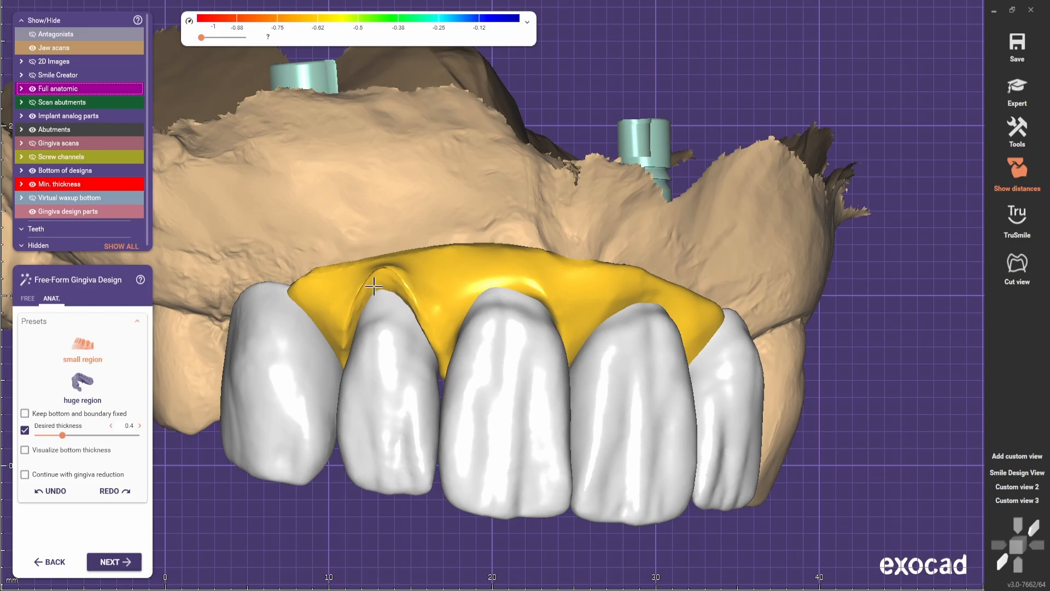
Smooth the gingival margin around crown 12 with an enlarged free-form brush.
click(27, 298)
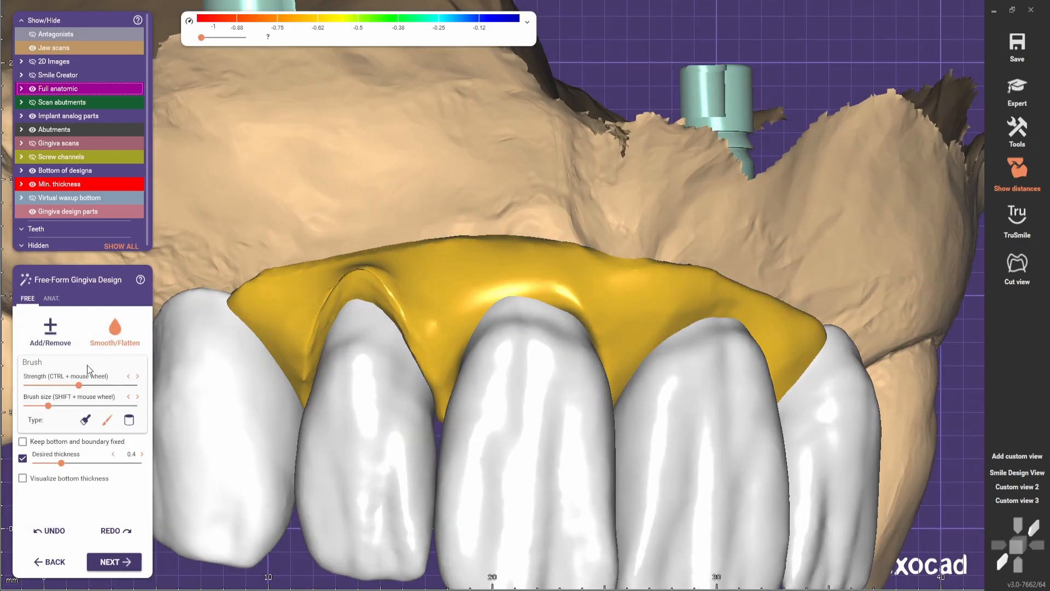
shift+scroll(353, 285, up, 5)
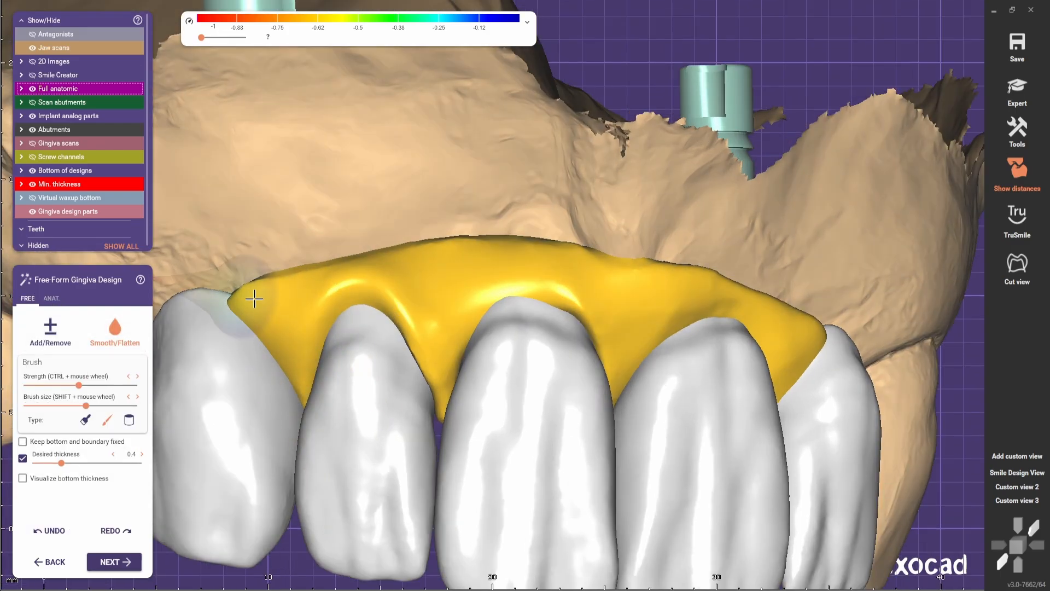
scroll(251, 295, down, 6)
scroll(424, 438, up, 3)
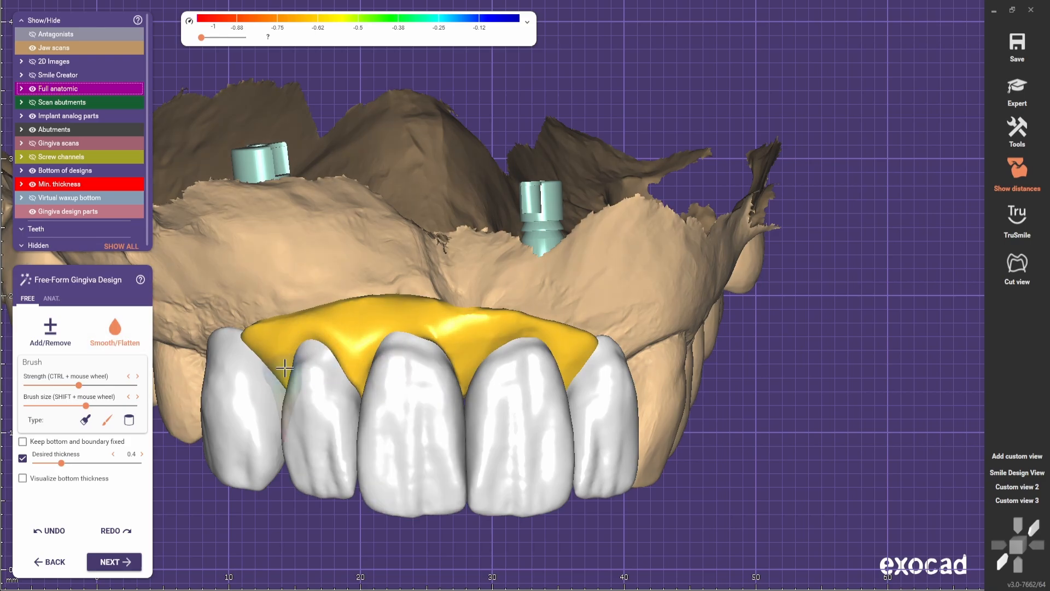
Adjust the palatal gingiva volume between the crowns with a larger Add/Remove brush, and smooth the surface.
mouse_move(285, 368)
right_down()
mouse_move(389, 391)
mouse_move(398, 344)
mouse_move(418, 446)
right_up()
click(43, 341)
scroll(328, 369, up, 3)
mouse_move(393, 372)
right_down()
mouse_move(445, 389)
mouse_move(489, 382)
right_up()
shift+scroll(492, 379, up, 3)
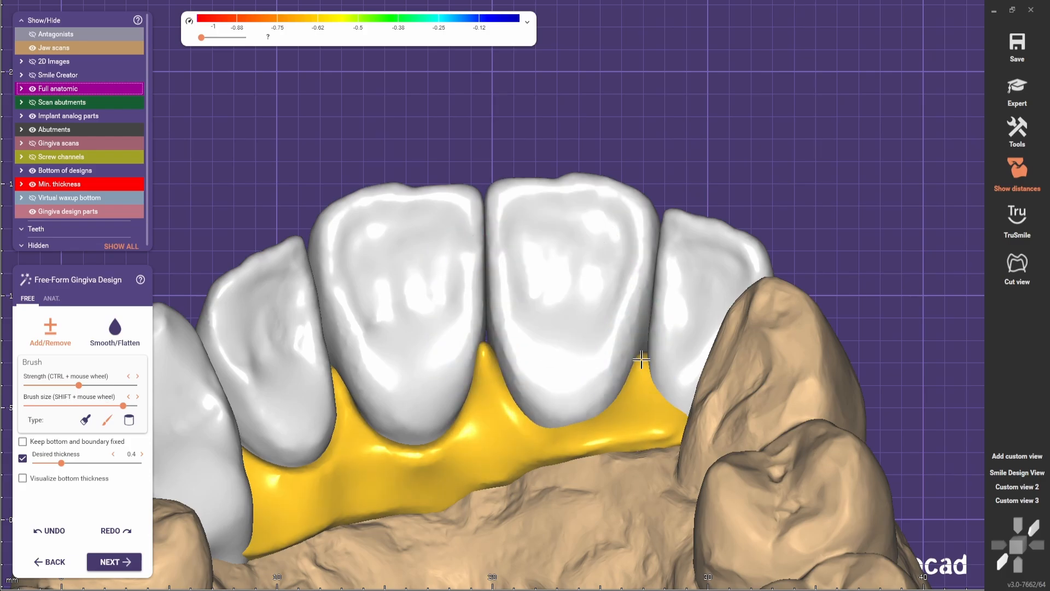
right_drag(642, 360, 115, 333)
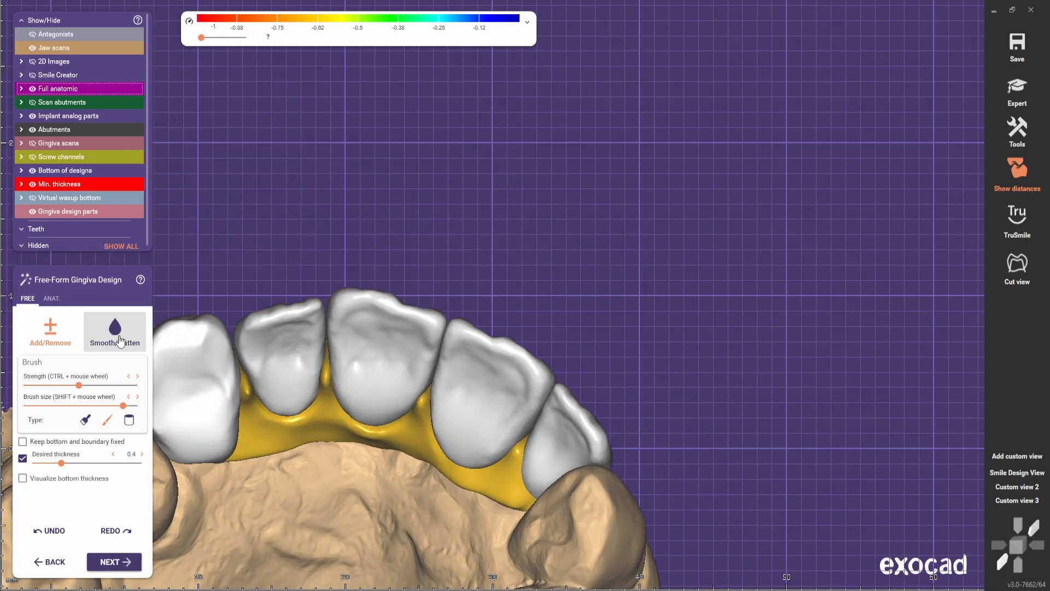
click(115, 331)
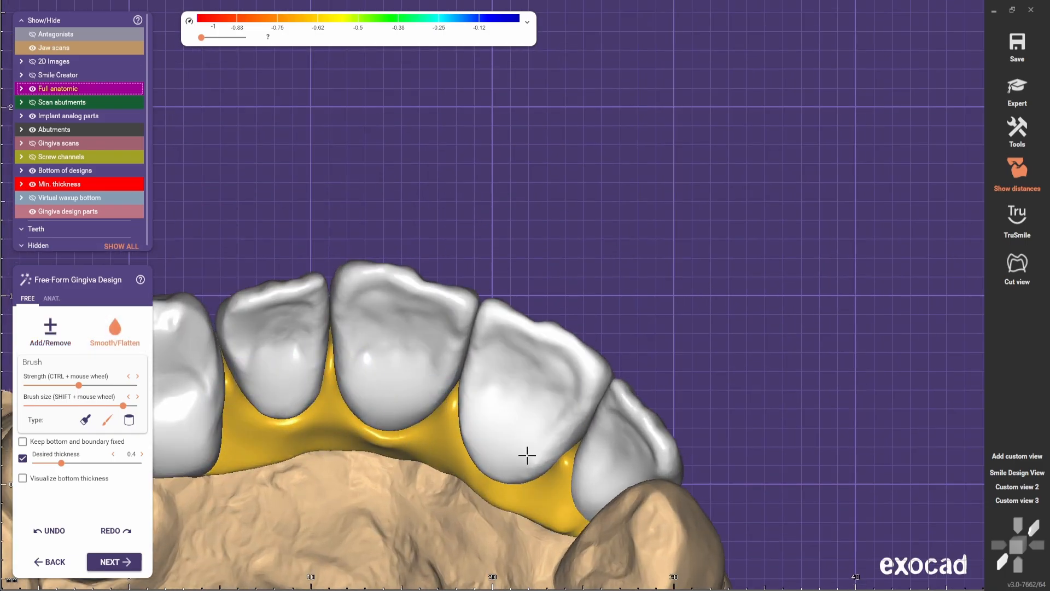
Examine the free-formed gingiva and crowns from the palatal and labial sides of the whole arch.
scroll(527, 455, down, 4)
right_drag(417, 487, 354, 478)
scroll(328, 434, down, 2)
scroll(354, 477, up, 5)
scroll(442, 446, down, 6)
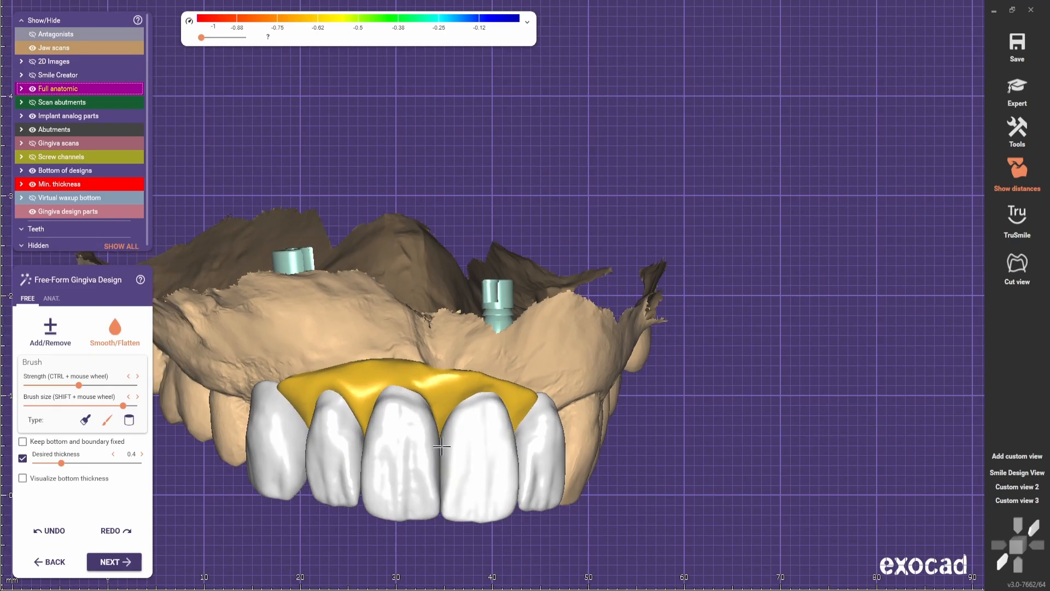
right_drag(442, 446, 374, 388)
scroll(495, 445, down, 3)
scroll(517, 296, up, 3)
scroll(529, 321, up, 3)
scroll(530, 321, down, 5)
scroll(516, 375, up, 4)
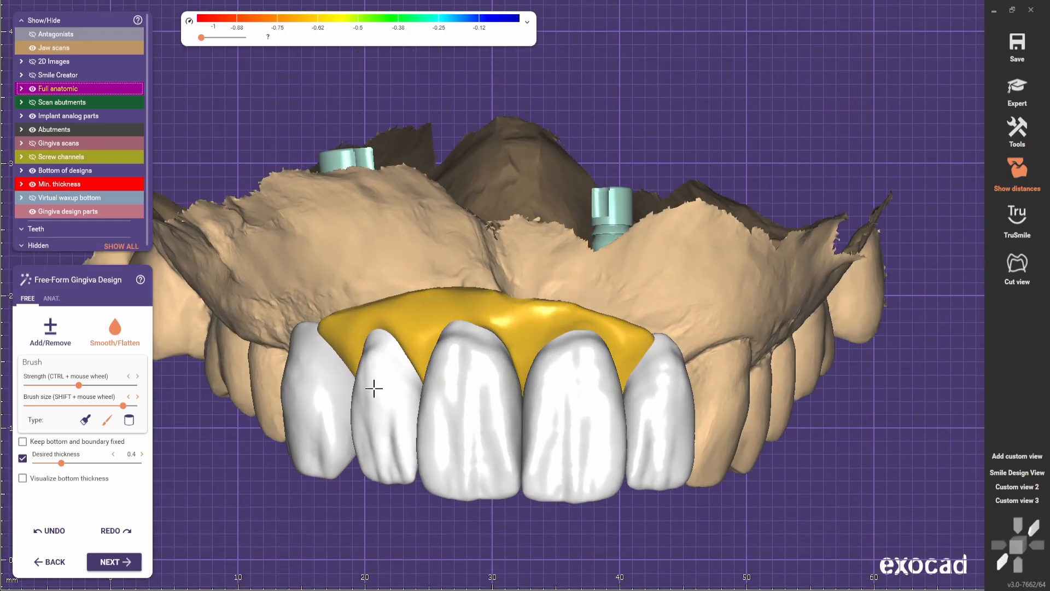
scroll(374, 388, down, 2)
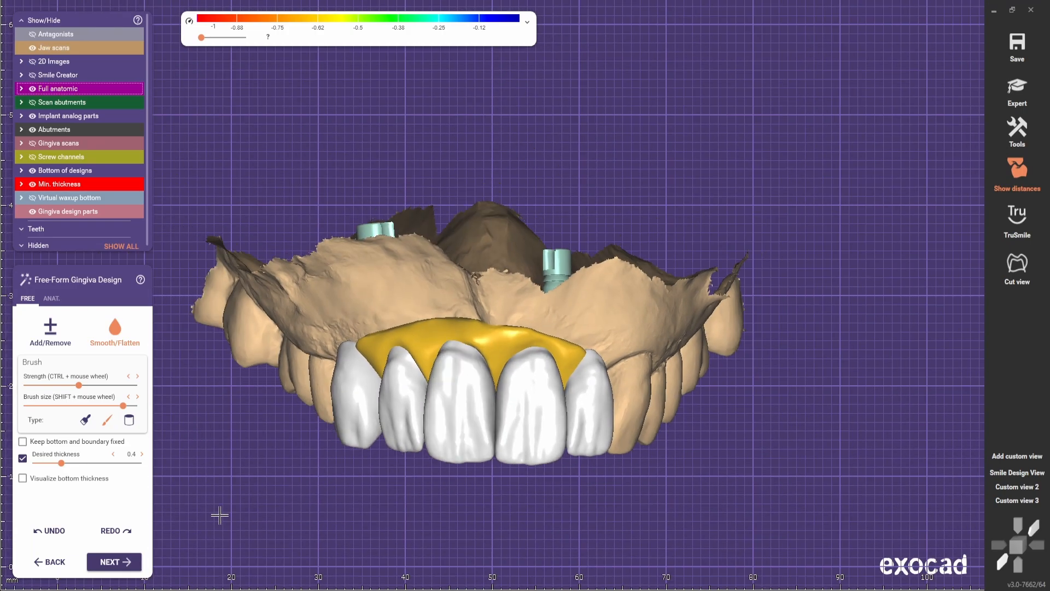
Accept the gingiva design, and change the bridge connectors from the round to the tapered cross-section shape.
click(113, 562)
right_drag(297, 506, 460, 353)
scroll(517, 358, up, 4)
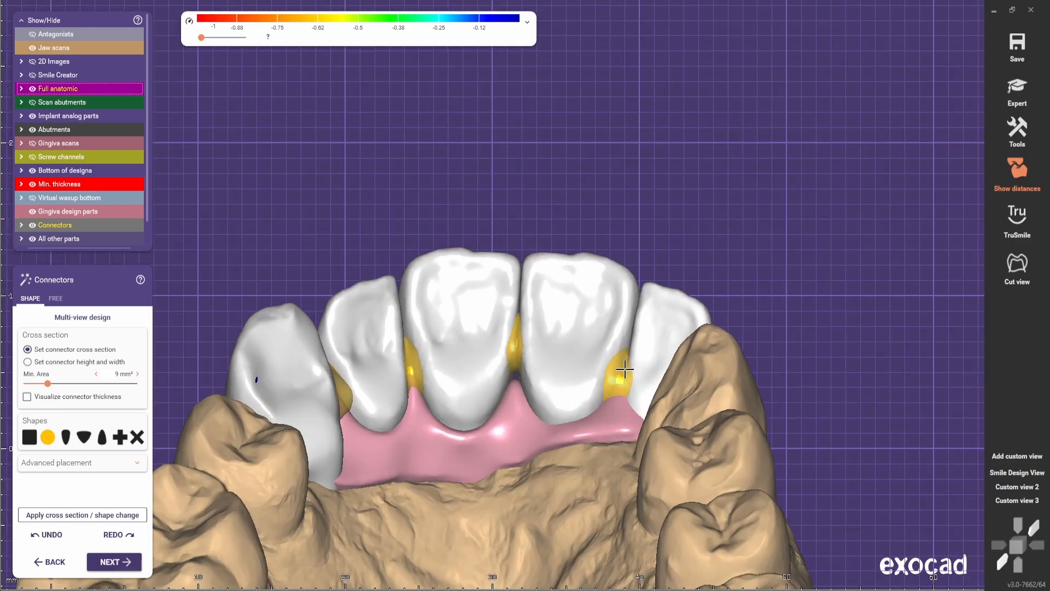
right_drag(538, 355, 345, 445)
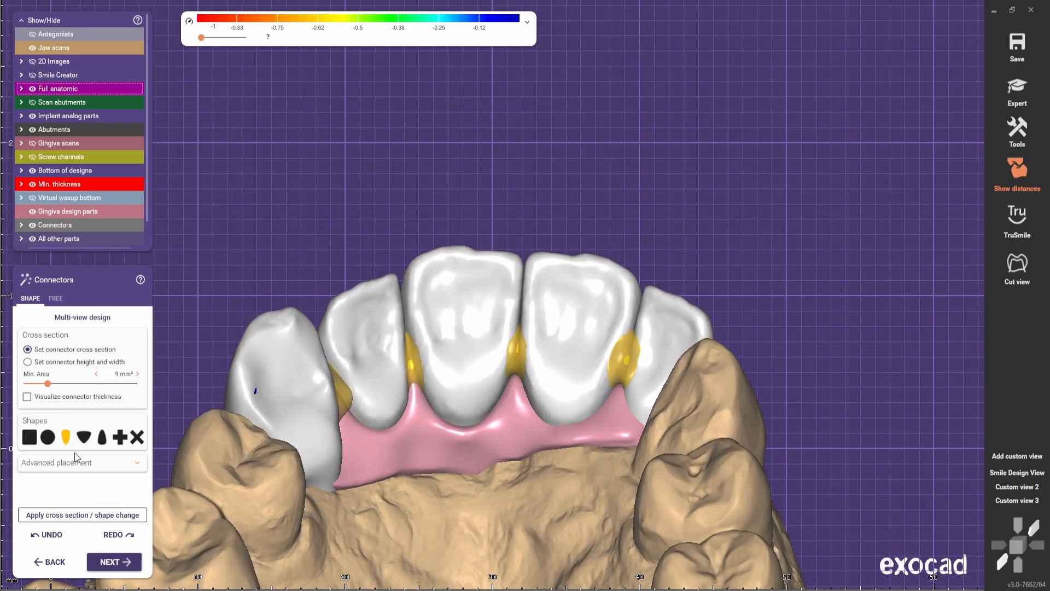
Adjust the connector between crowns 11 and 21 so that it closes the gap above the palatal gingiva papilla.
mouse_move(520, 393)
right_down()
mouse_move(574, 358)
mouse_move(440, 471)
mouse_move(447, 344)
mouse_move(508, 403)
right_up()
scroll(440, 472, down, 3)
scroll(508, 403, up, 6)
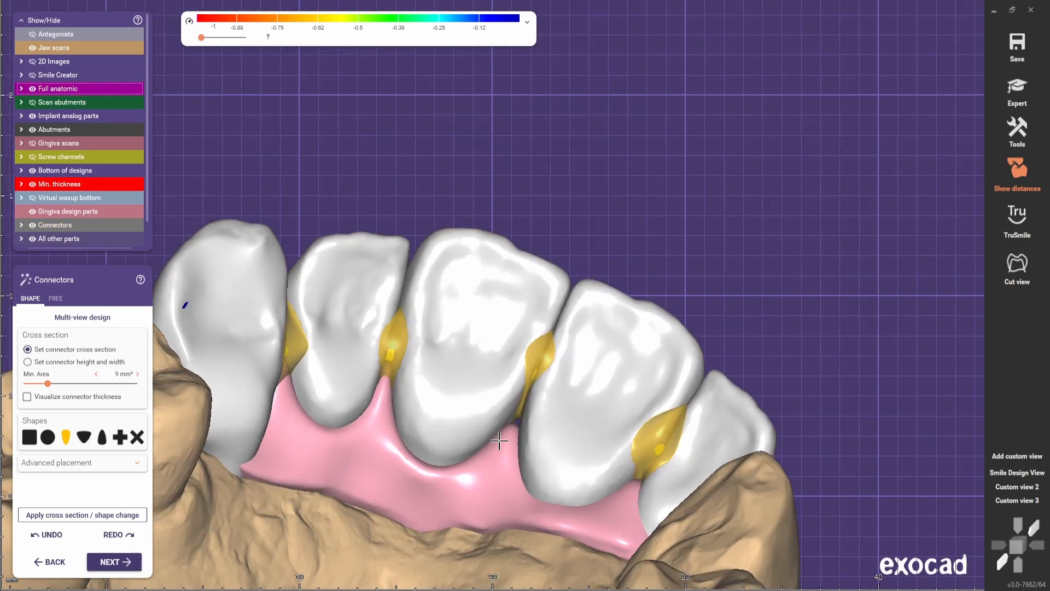
scroll(522, 404, up, 3)
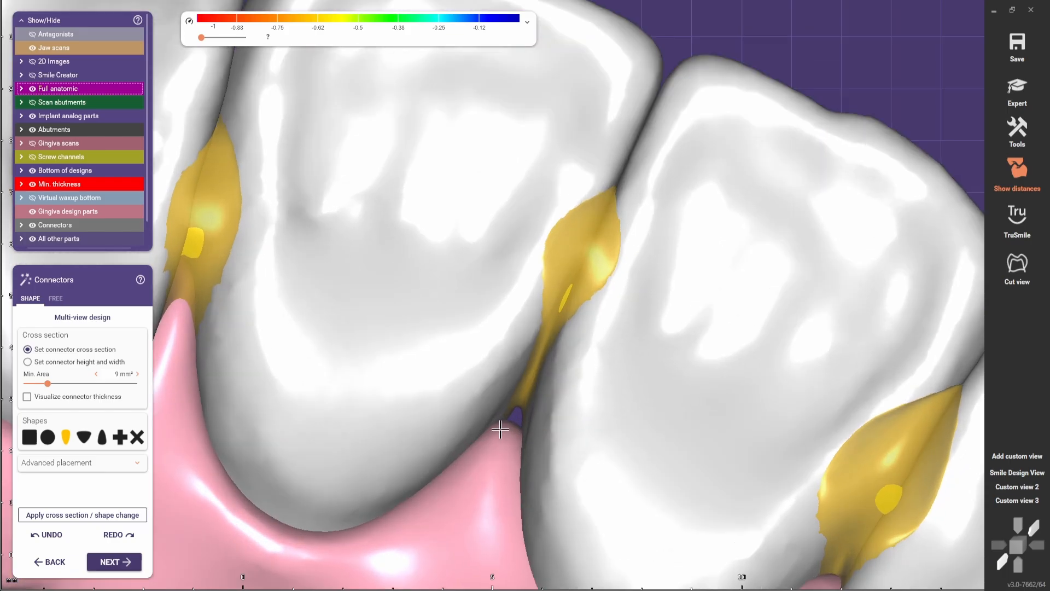
scroll(528, 402, down, 5)
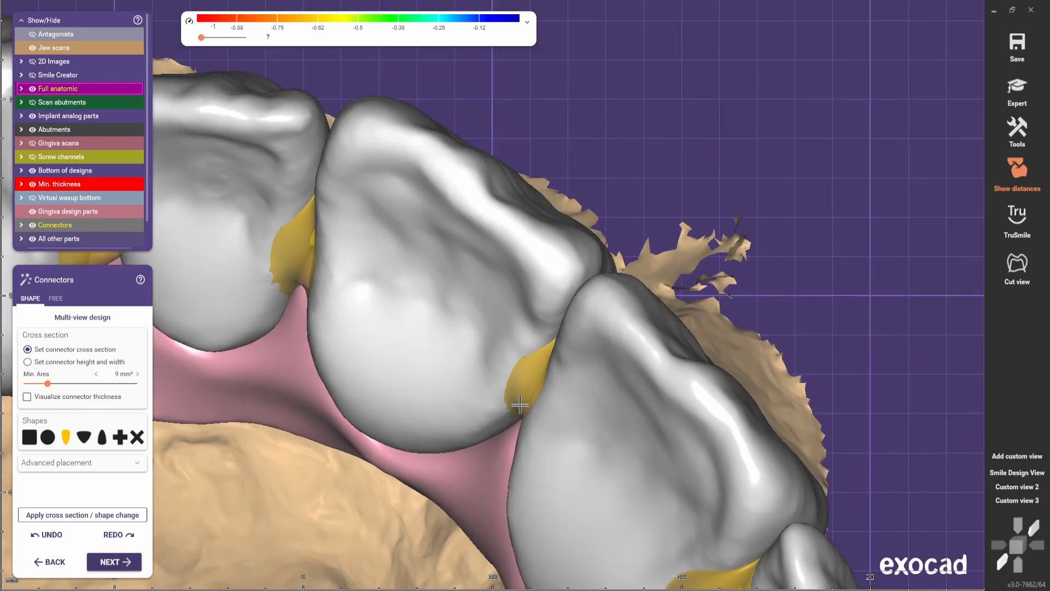
scroll(518, 413, up, 2)
right_drag(457, 483, 417, 499)
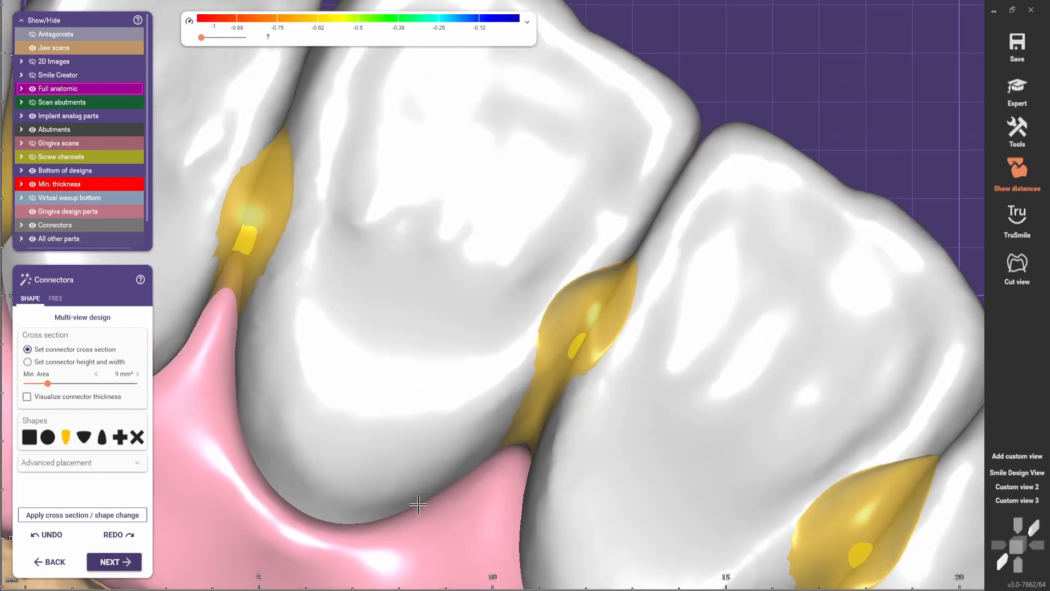
Refine the remaining connectors between the crowns from the palatal and occlusal sides.
scroll(551, 428, down, 3)
right_drag(550, 429, 621, 326)
scroll(622, 326, down, 5)
scroll(406, 300, up, 2)
right_drag(405, 300, 299, 219)
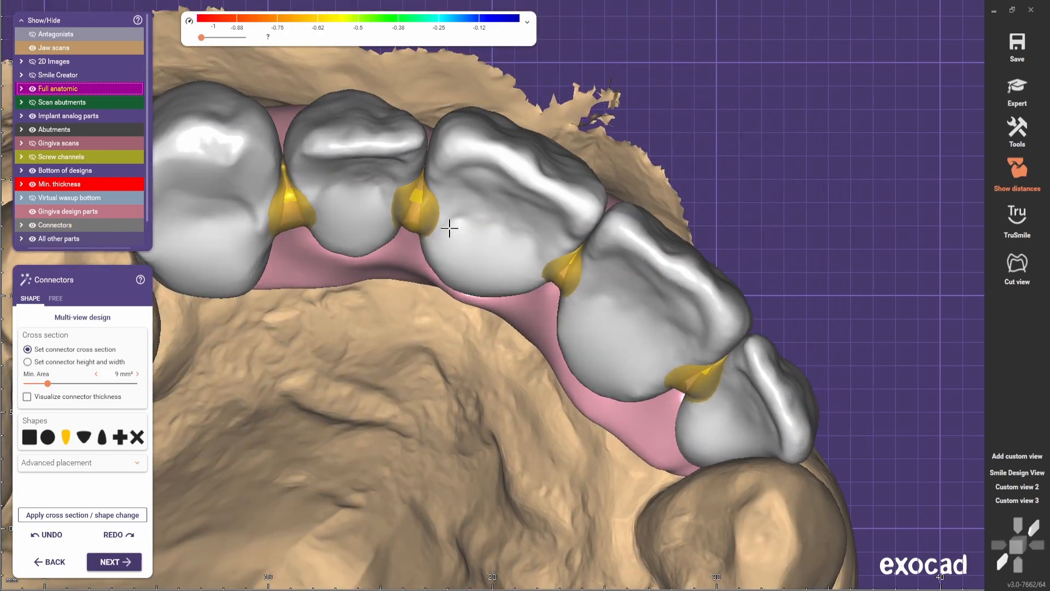
Check the connectors against the antagonists, and proceed through the screw hole design to merge and save the restoration.
right_drag(449, 228, 446, 450)
scroll(287, 268, up, 2)
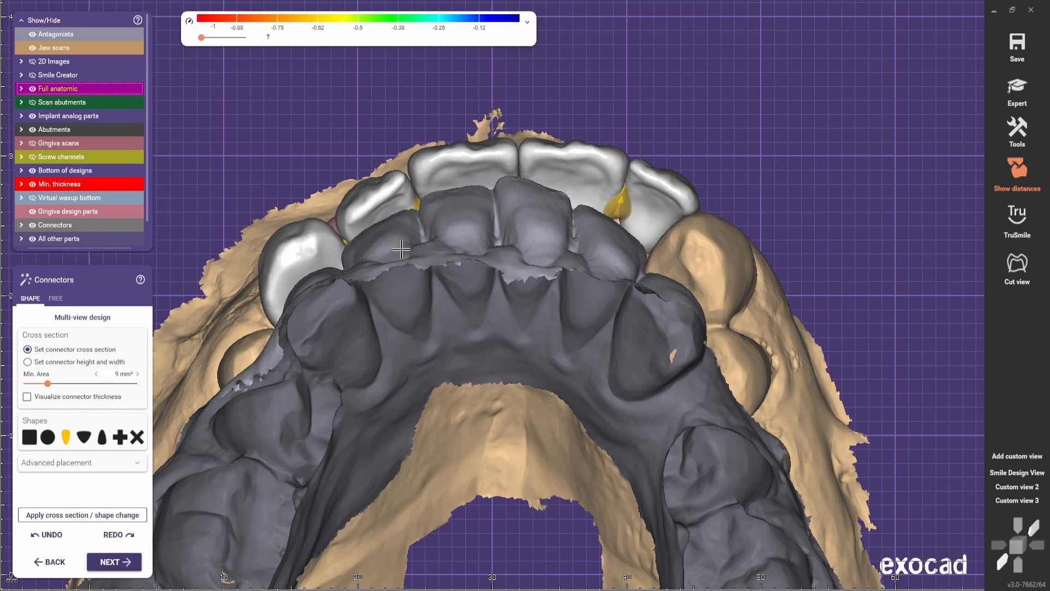
scroll(394, 259, down, 3)
click(111, 562)
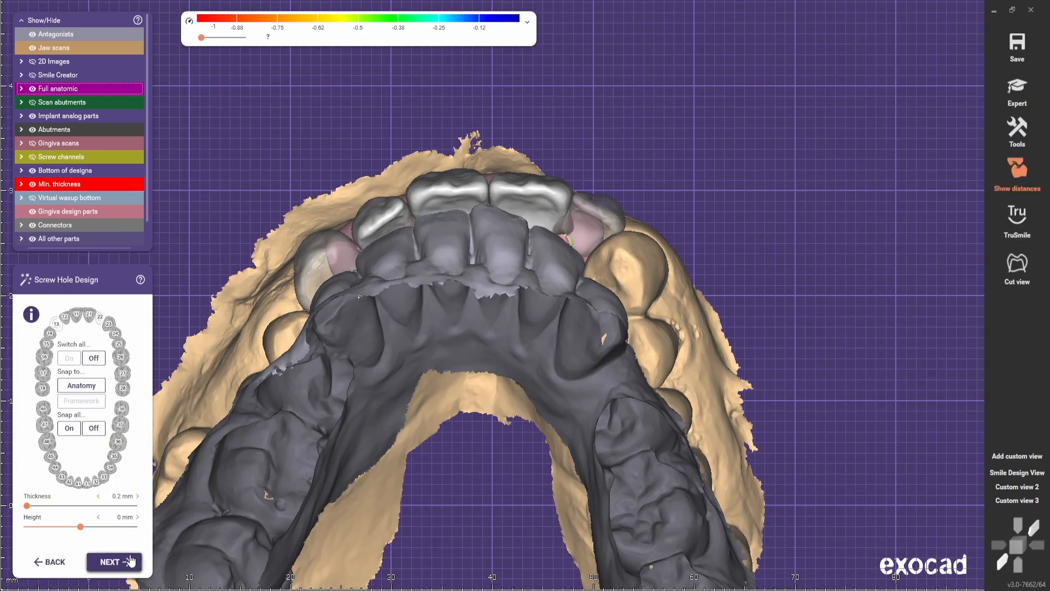
click(129, 556)
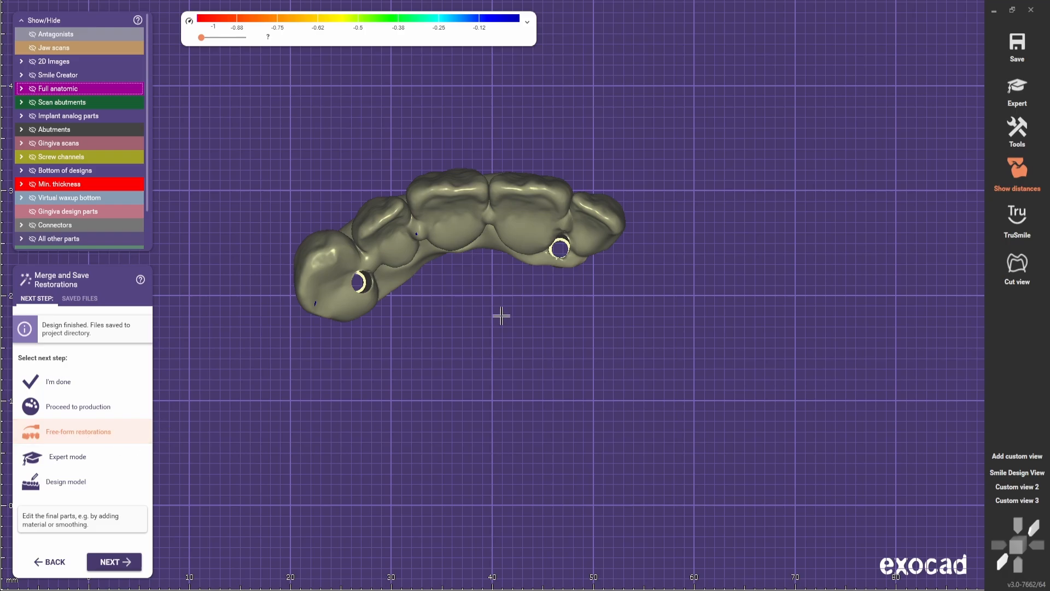
Inspect the merged bridge palatally, and continue with Free-form restorations.
right_drag(501, 316, 465, 262)
scroll(461, 302, up, 2)
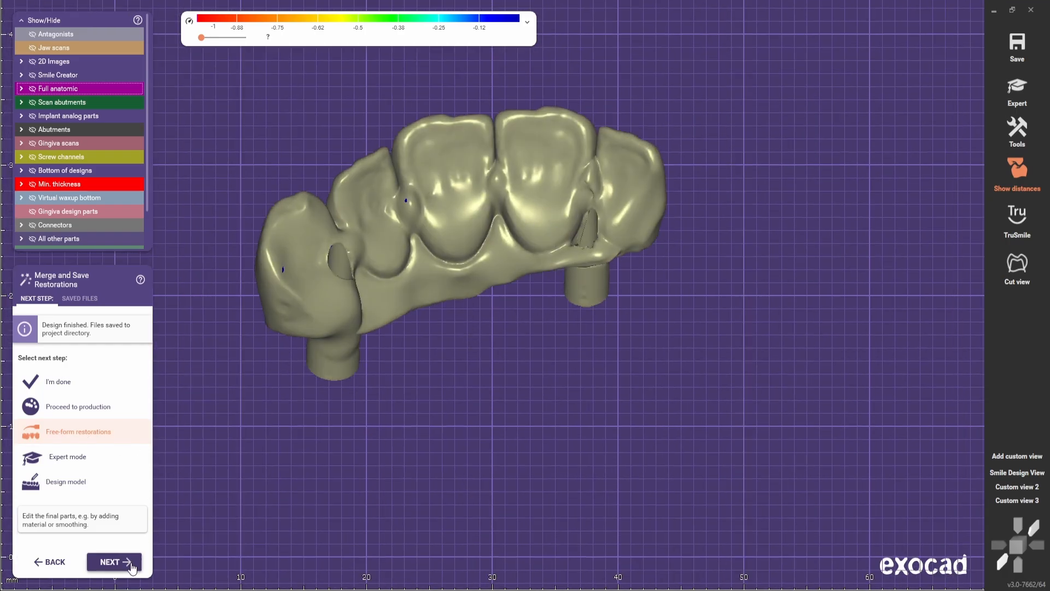
click(114, 562)
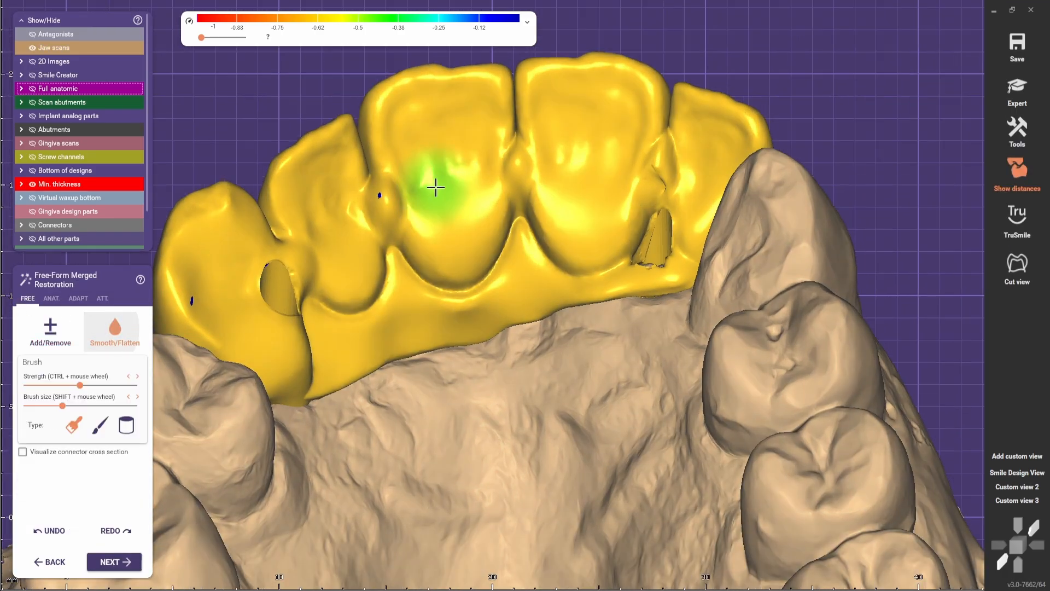
Smooth the palatal connector areas between the merged crowns and above the 22 screw channel with a smaller brush.
scroll(435, 187, up, 2)
shift+scroll(372, 218, down, 5)
drag(368, 221, 370, 212)
mouse_move(526, 161)
mouse_down()
mouse_move(541, 162)
mouse_move(547, 237)
mouse_move(363, 251)
mouse_move(391, 272)
mouse_move(523, 266)
mouse_move(487, 326)
mouse_move(398, 305)
mouse_move(274, 356)
mouse_move(238, 286)
mouse_up()
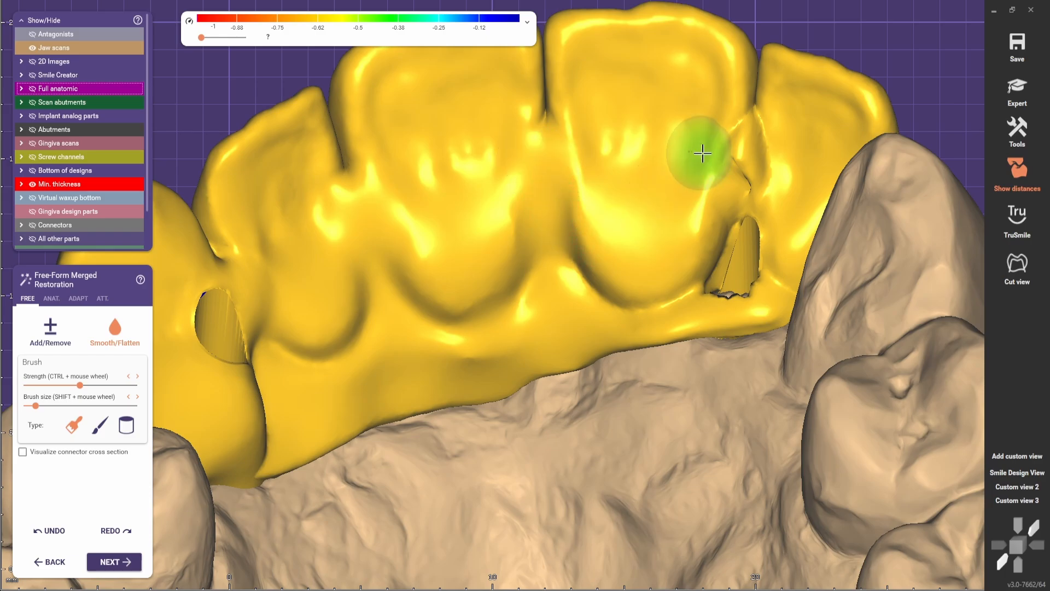
mouse_move(702, 153)
mouse_down()
mouse_move(740, 206)
mouse_move(728, 251)
mouse_up()
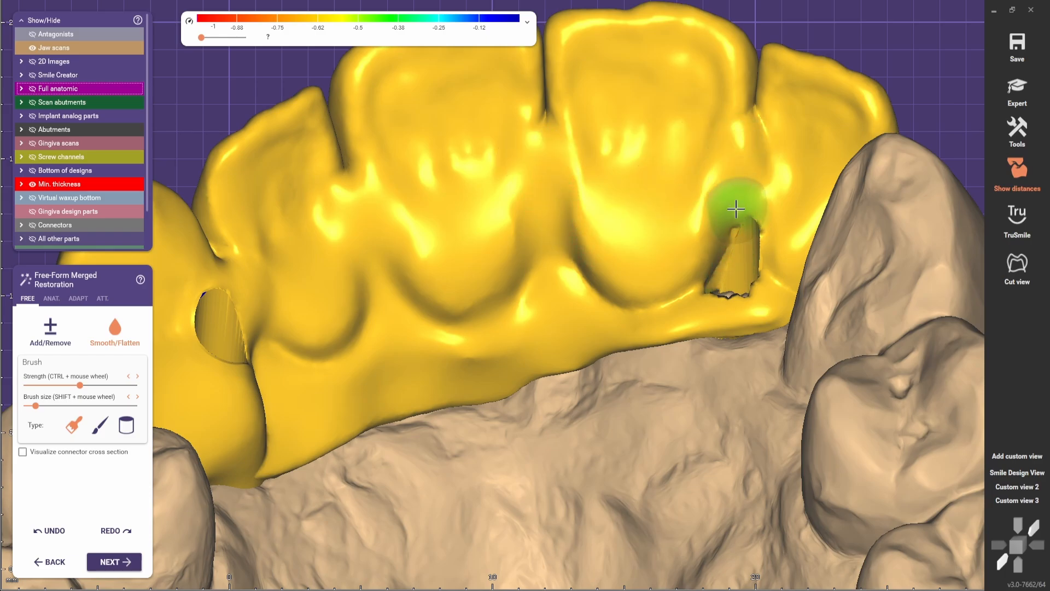
click(660, 307)
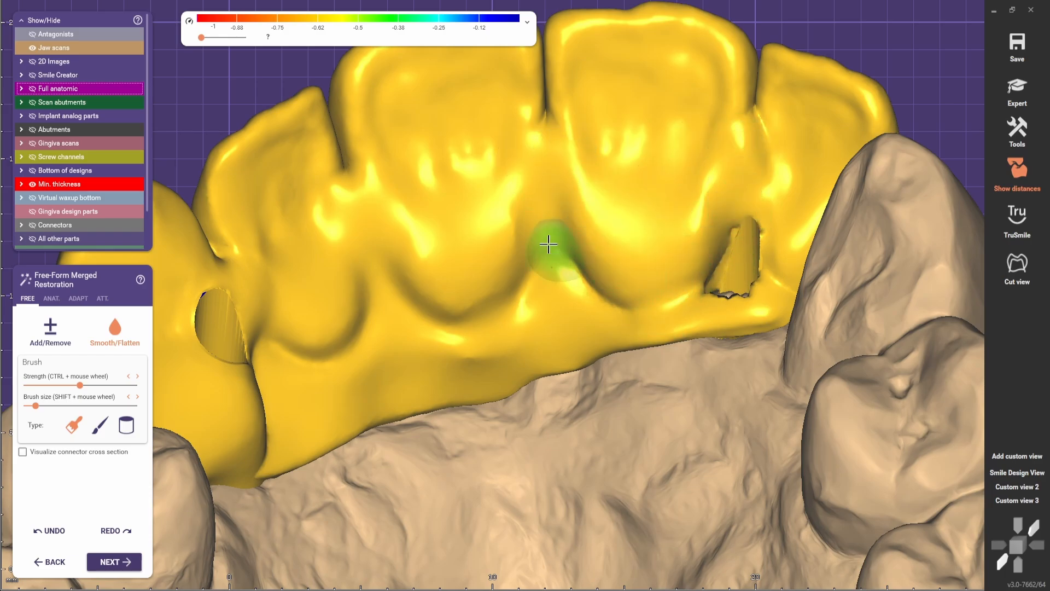
Smooth the palatal gingiva around the 22 screw channel with an enlarged brush.
scroll(499, 286, down, 5)
right_drag(487, 278, 470, 317)
scroll(492, 301, up, 1)
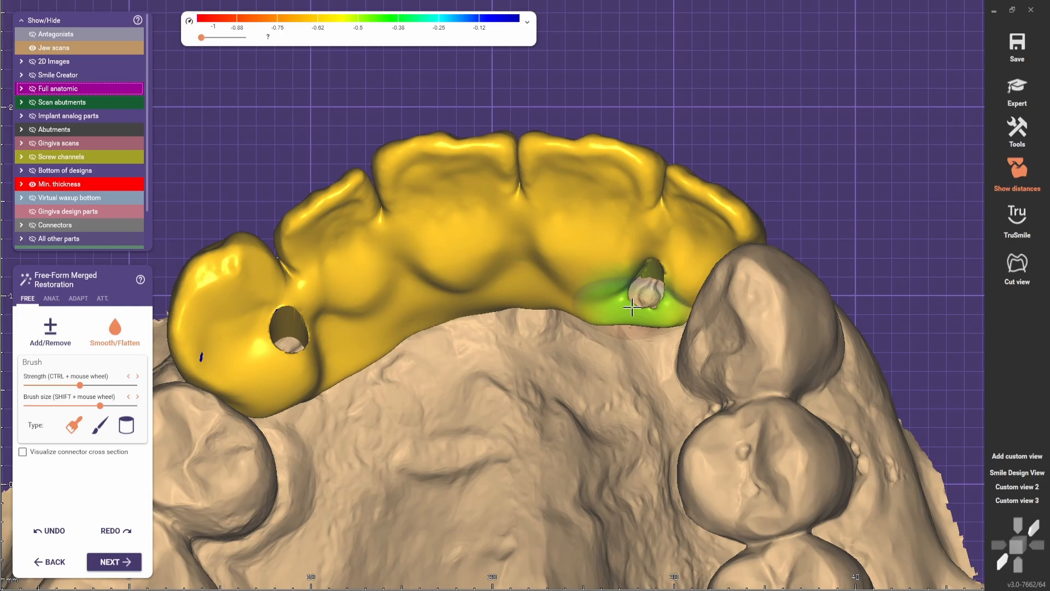
Inspect the merged bridge against the displayed antagonists from the occlusal and labial sides.
scroll(632, 307, down, 3)
right_drag(557, 273, 403, 305)
scroll(485, 343, down, 4)
key(a)
scroll(396, 318, up, 4)
middle_click(391, 339)
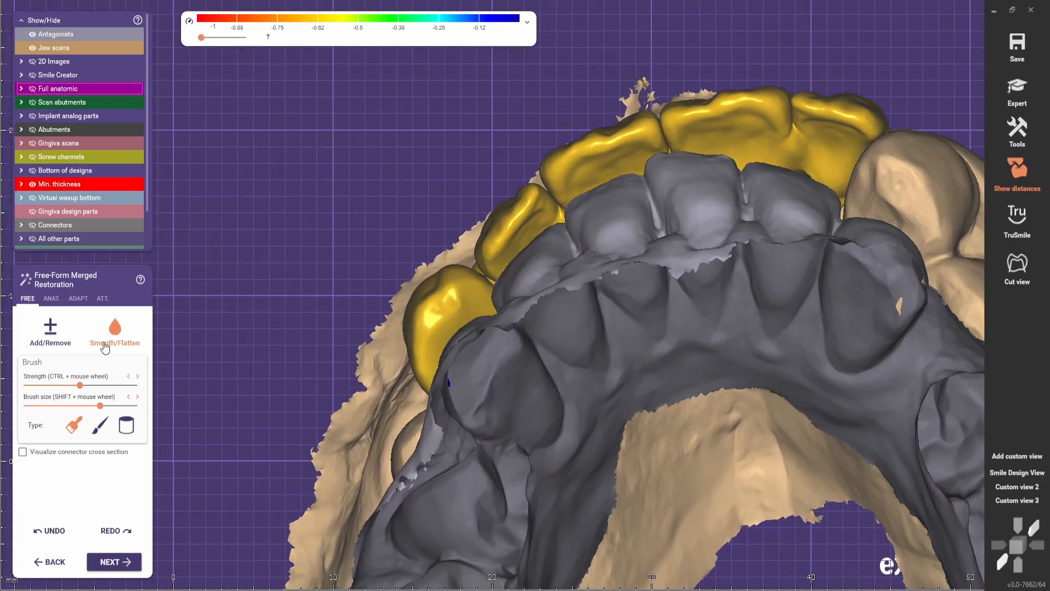
click(52, 298)
scroll(488, 264, up, 3)
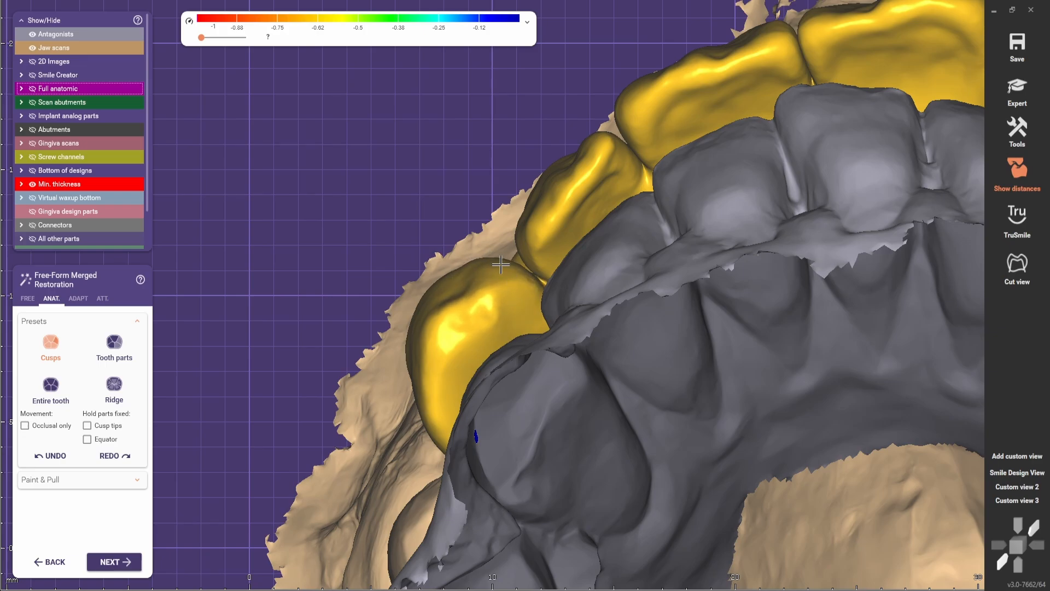
scroll(677, 324, down, 4)
right_drag(677, 323, 633, 353)
middle_click(632, 354)
scroll(509, 315, down, 2)
right_drag(509, 314, 586, 494)
scroll(586, 494, up, 3)
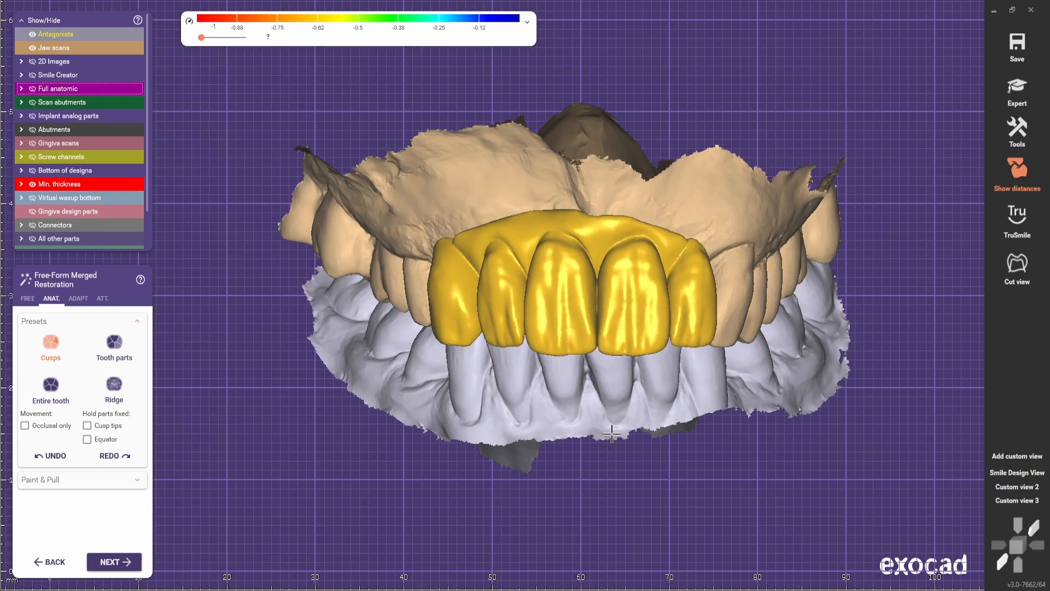
Hide the antagonists and return to free-form brushing with a labial view of the bridge.
ctrl+scroll(616, 428, down, 5)
click(1016, 489)
right_drag(754, 328, 729, 431)
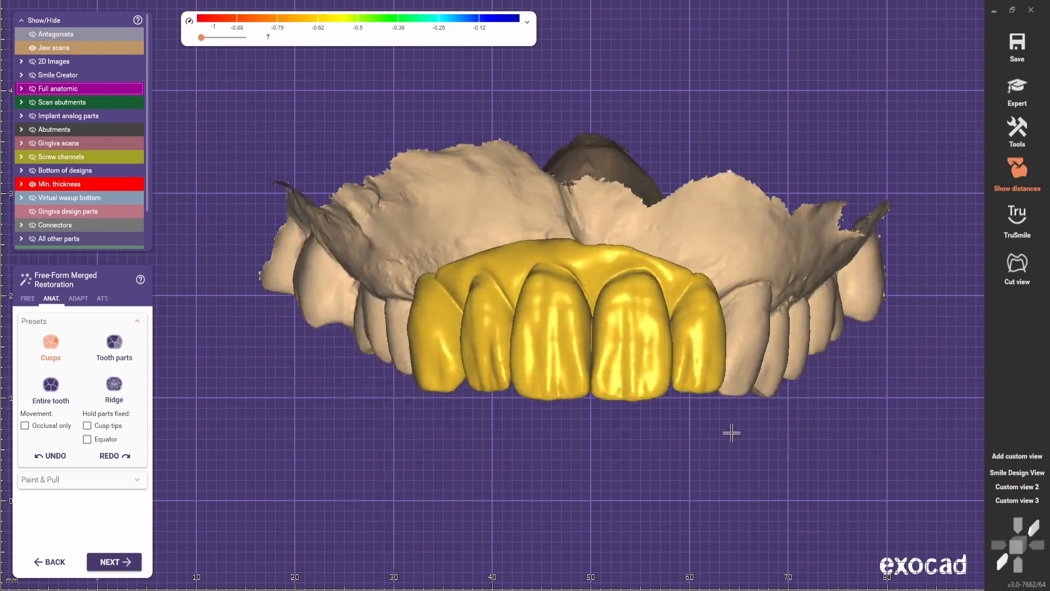
right_drag(709, 499, 683, 493)
click(28, 298)
scroll(527, 285, up, 3)
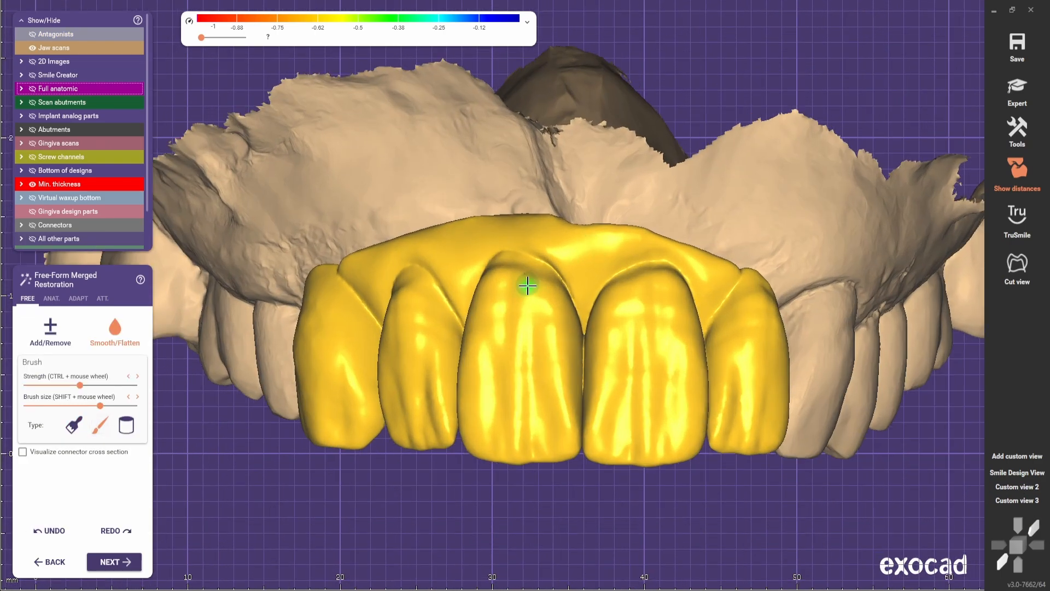
Add and remove material on the labial gingiva with the pointed brush, shaping raised margins above crowns 12 and 11.
shift+scroll(581, 258, down, 2)
scroll(568, 258, down, 2)
right_drag(560, 258, 565, 291)
scroll(590, 286, up, 3)
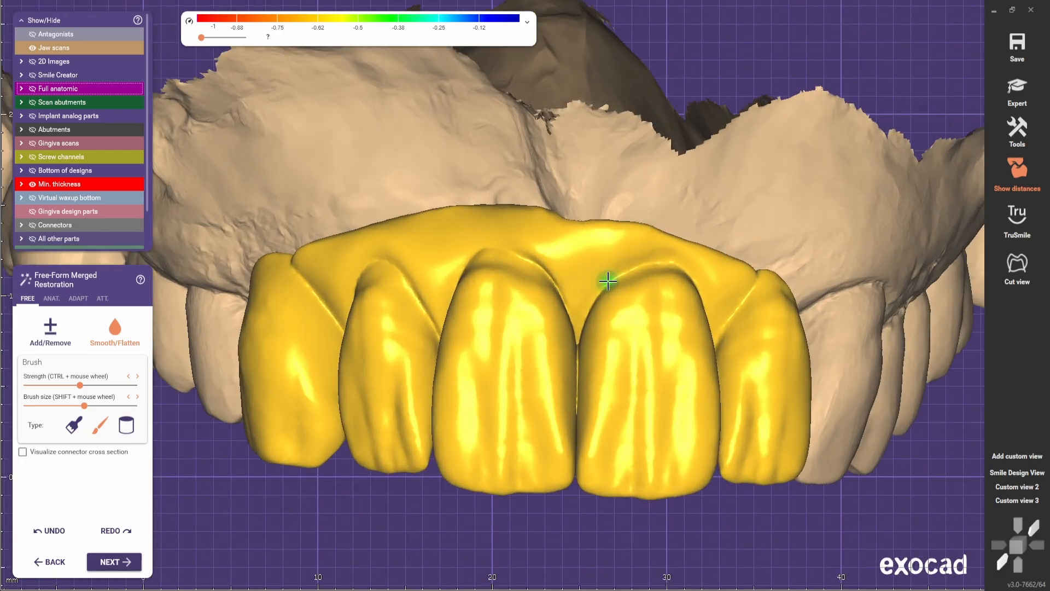
scroll(608, 280, down, 1)
scroll(612, 272, up, 1)
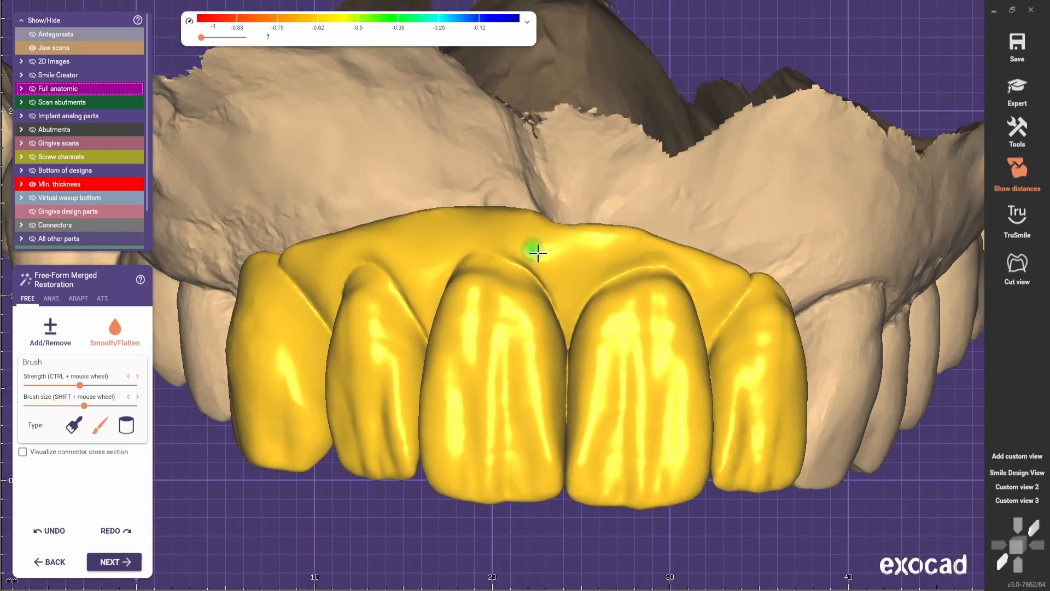
click(63, 331)
drag(516, 267, 532, 265)
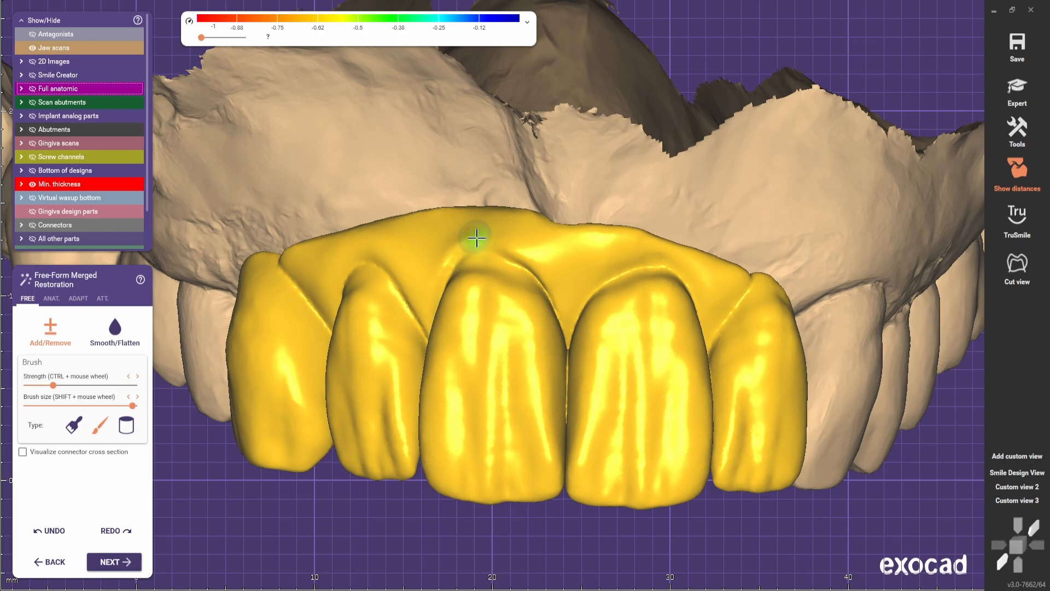
right_drag(476, 294, 442, 315)
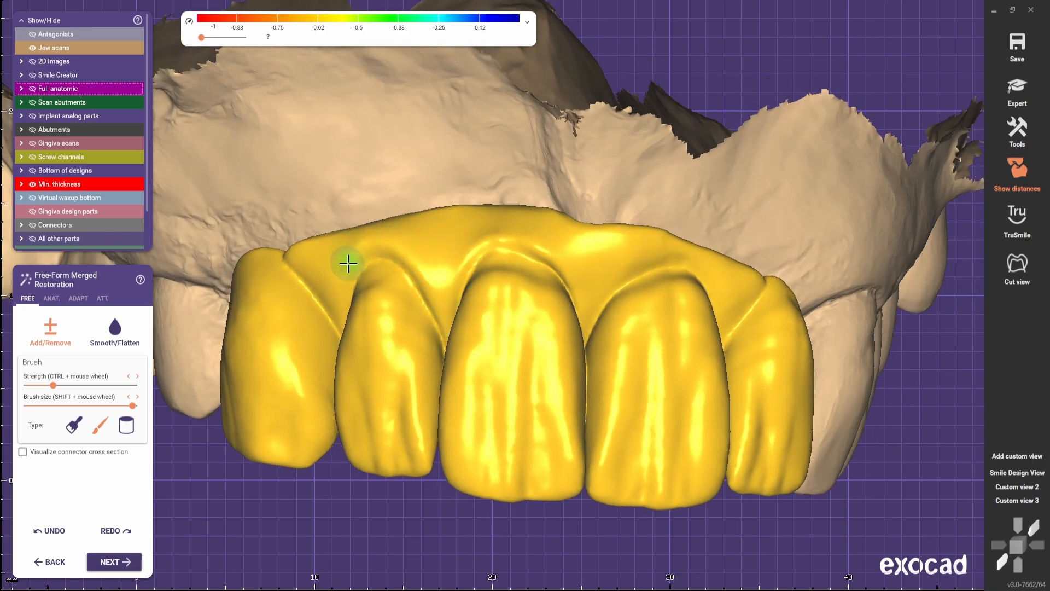
right_drag(347, 264, 313, 266)
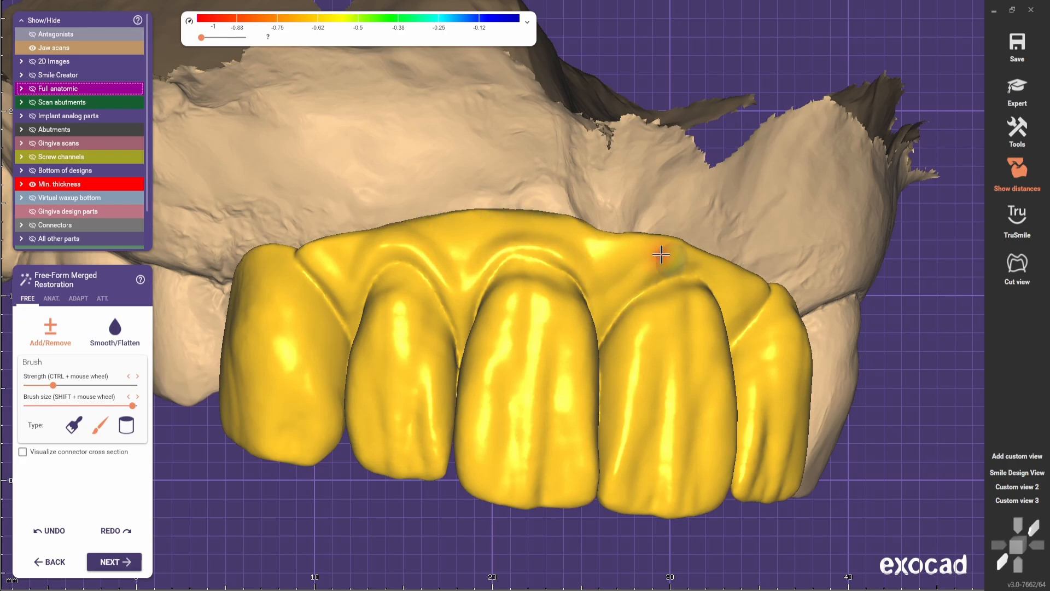
right_drag(660, 254, 584, 263)
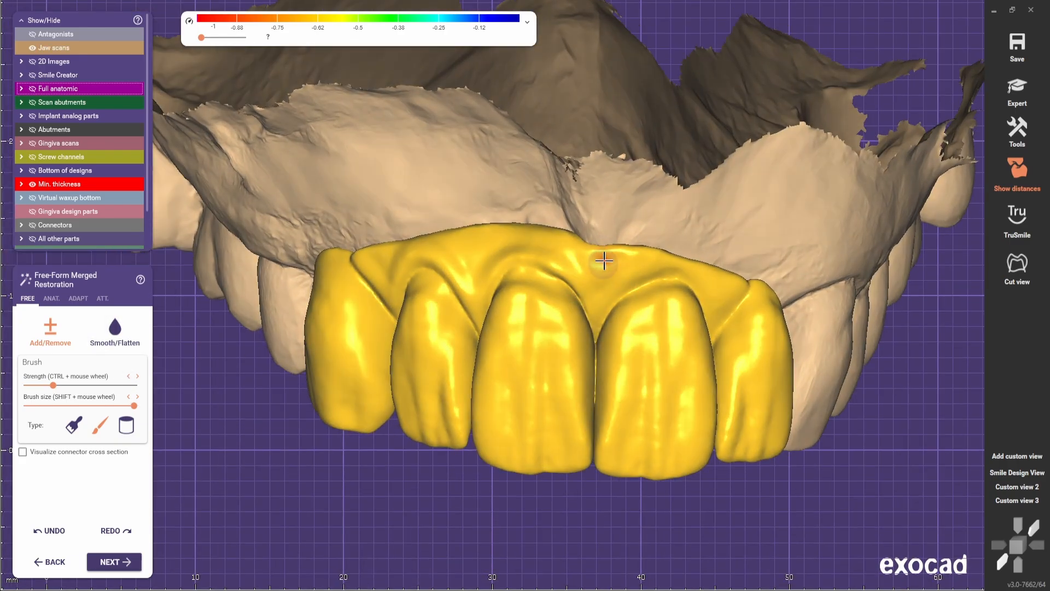
Even out the labial gingiva from 22 across to 13 with a small broad brush, mainly using Smooth/Flatten.
click(74, 425)
shift+scroll(607, 250, down, 5)
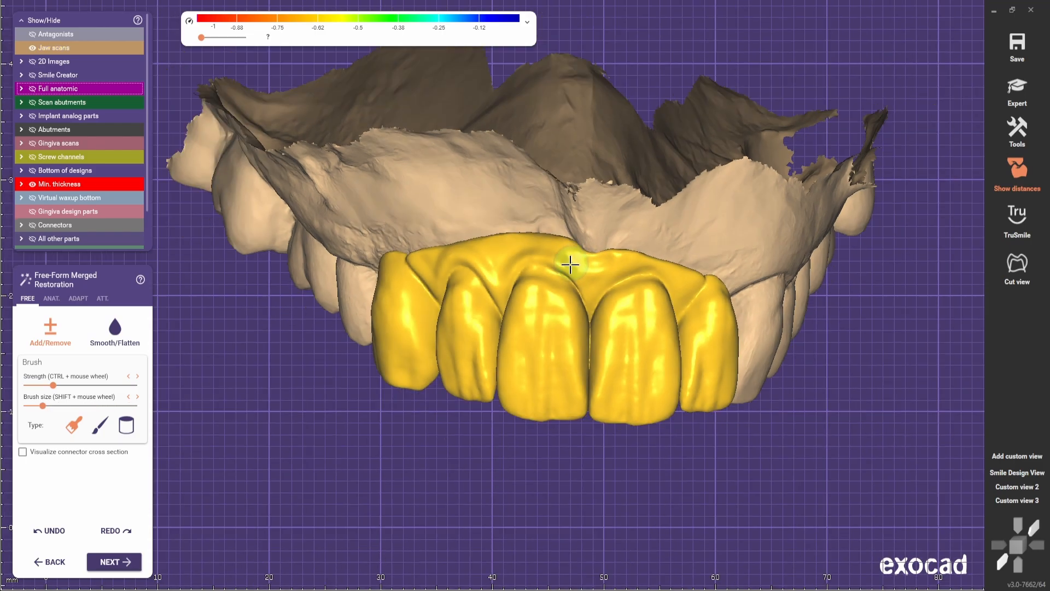
right_drag(570, 265, 520, 264)
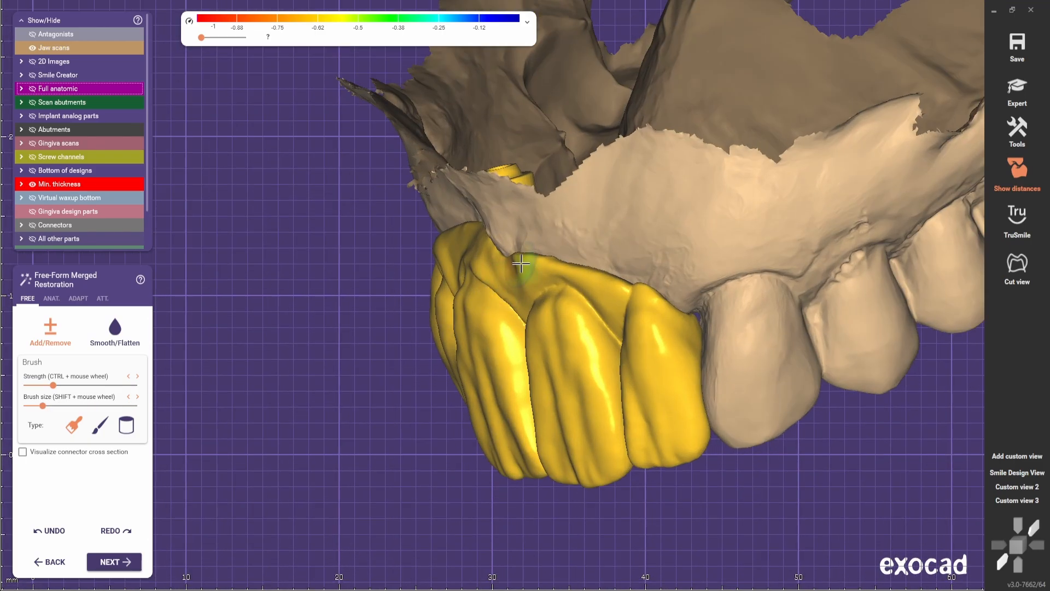
click(99, 337)
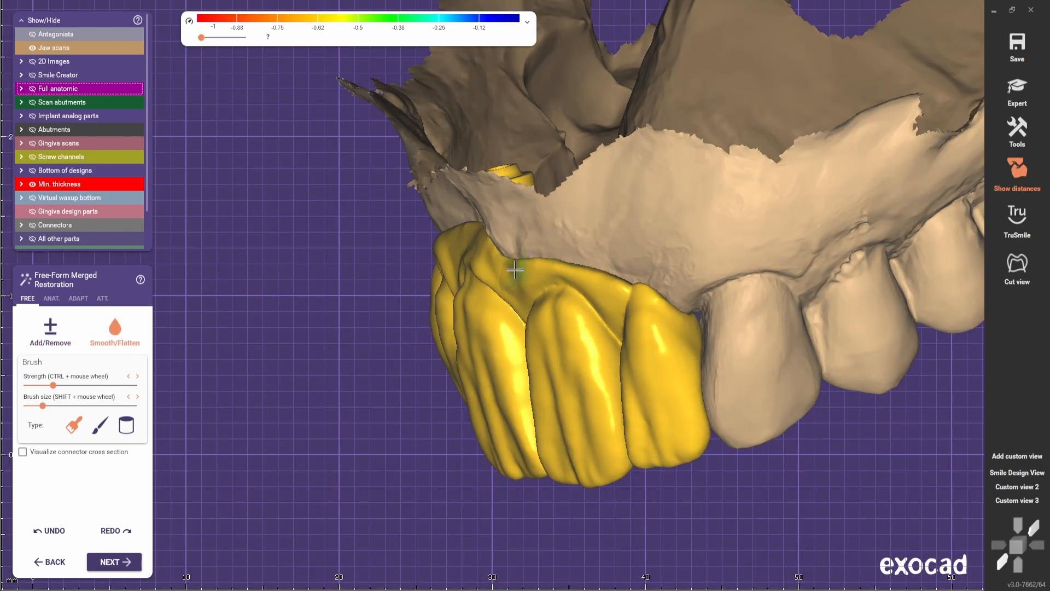
right_drag(478, 236, 537, 241)
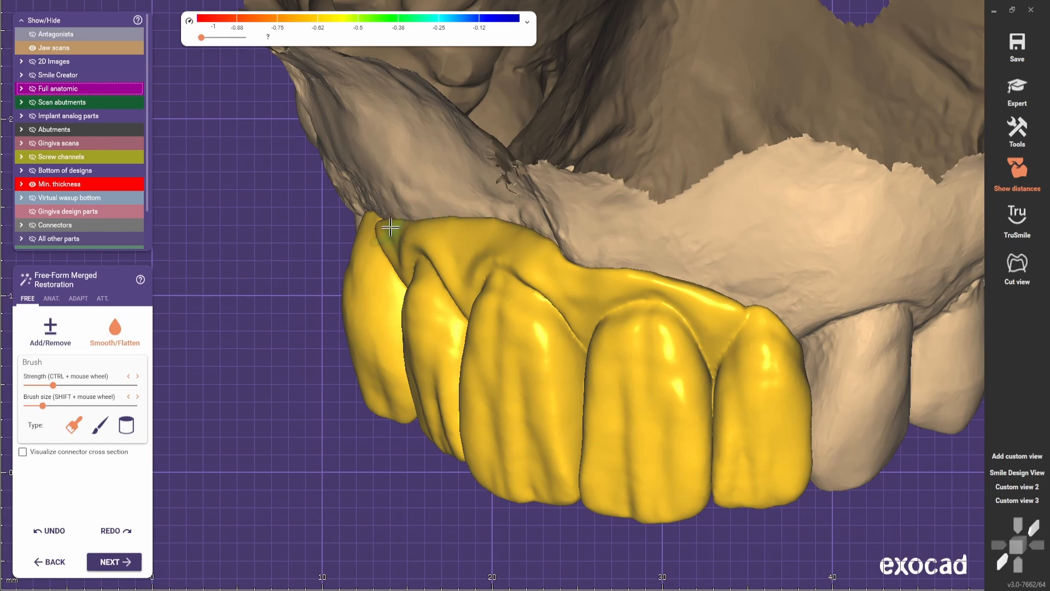
right_drag(390, 227, 674, 264)
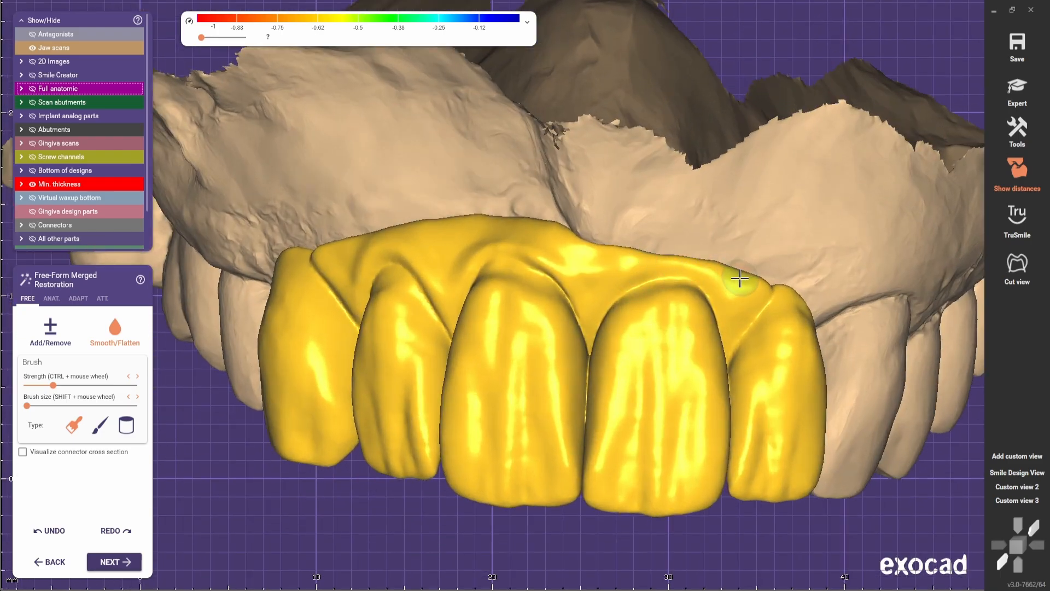
scroll(564, 256, down, 5)
right_drag(563, 256, 539, 314)
scroll(540, 314, up, 4)
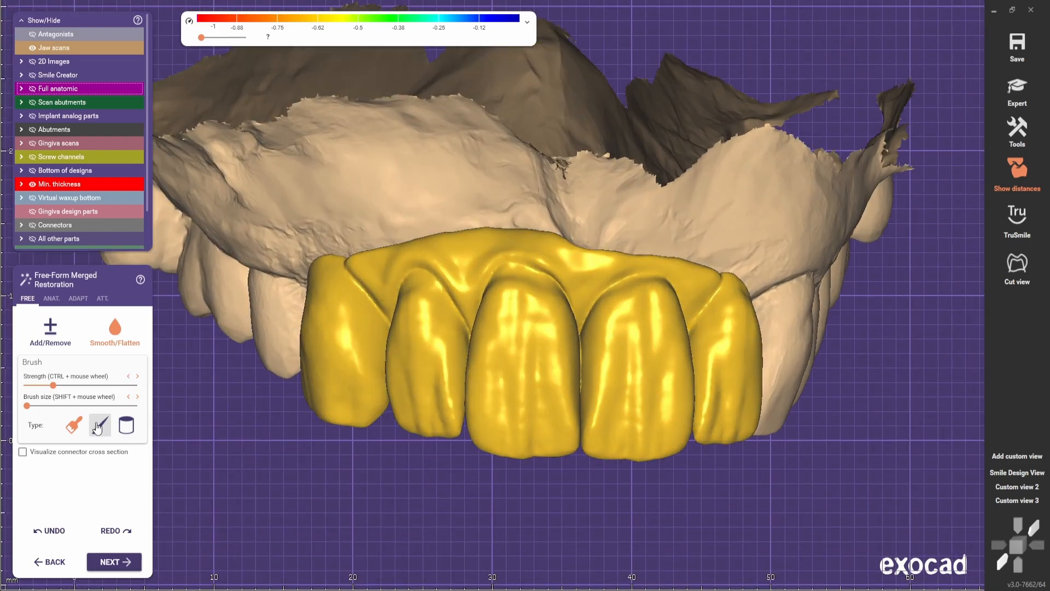
Build up the labial gingival margin above crown 21 and hollow the area between 21 and 22 with the pointed Add/Remove brush.
click(99, 426)
click(50, 332)
scroll(576, 307, up, 2)
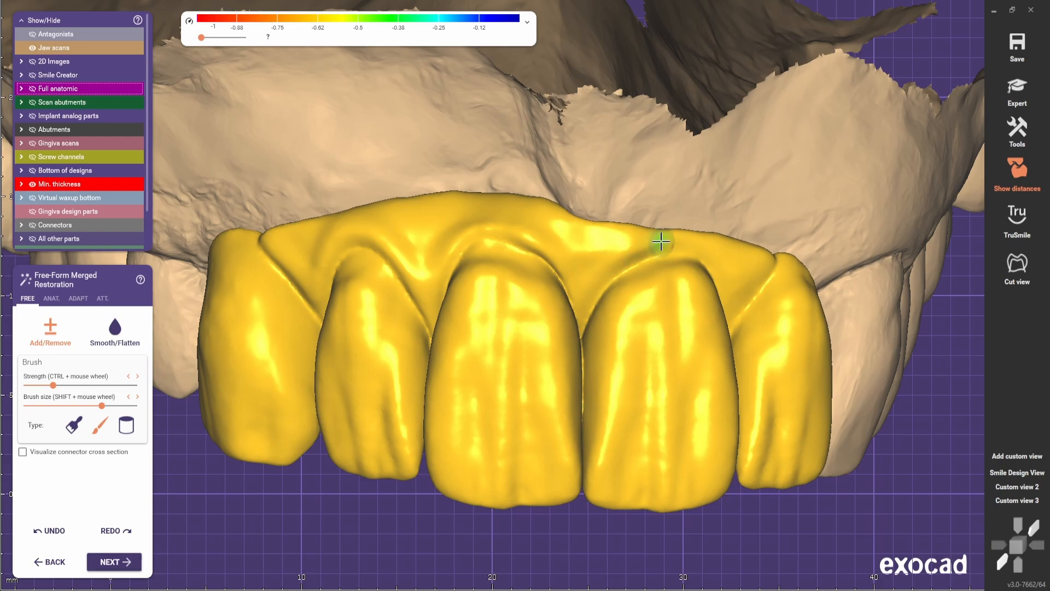
scroll(675, 319, down, 2)
scroll(605, 281, up, 3)
scroll(606, 284, down, 2)
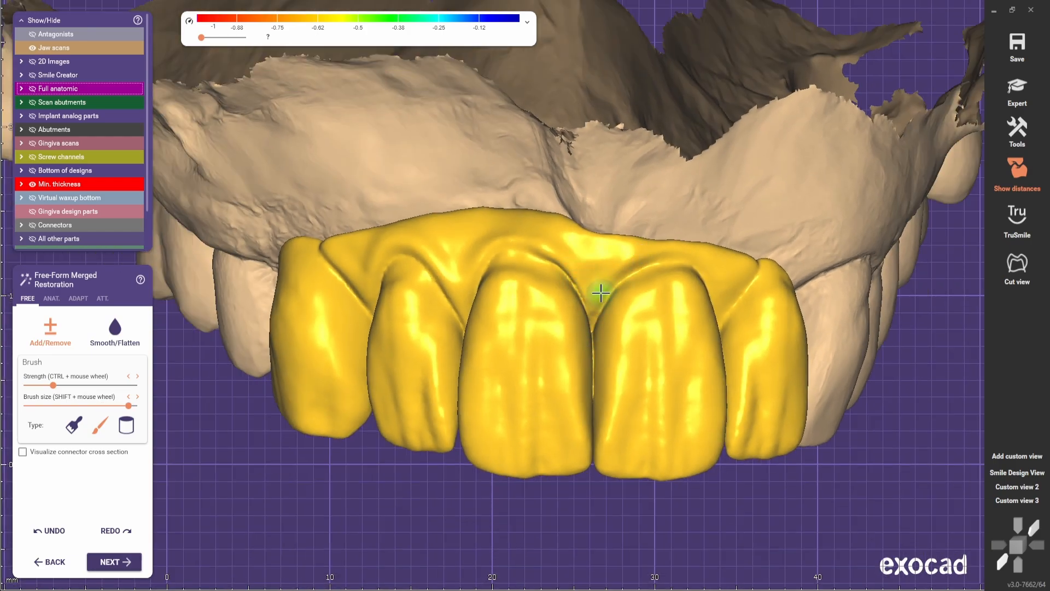
scroll(704, 269, up, 2)
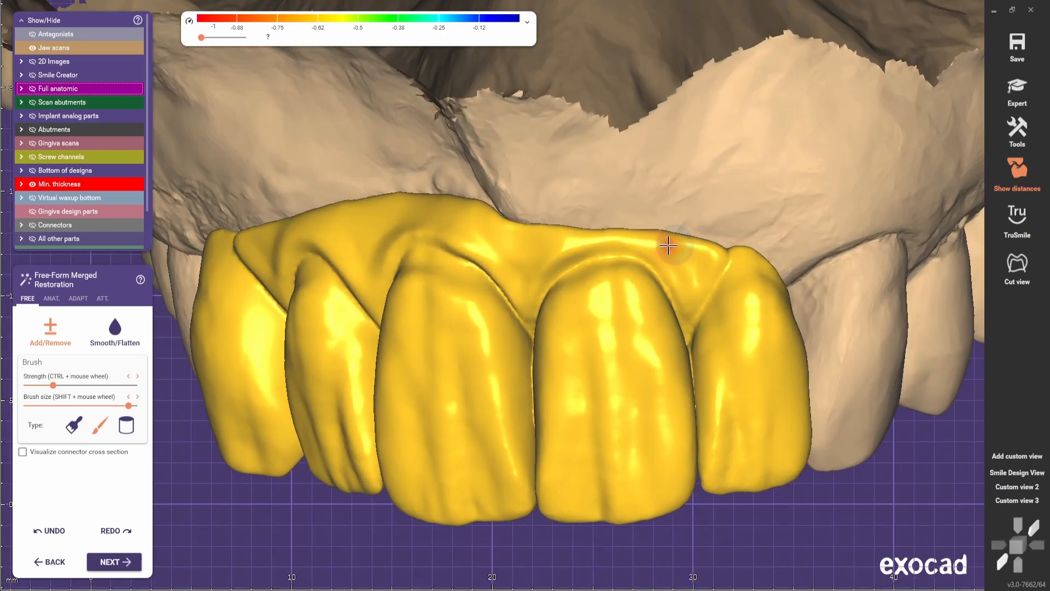
Refine the labial gingiva near its upper border above 21 and at the papilla between 11 and 21.
drag(550, 240, 569, 229)
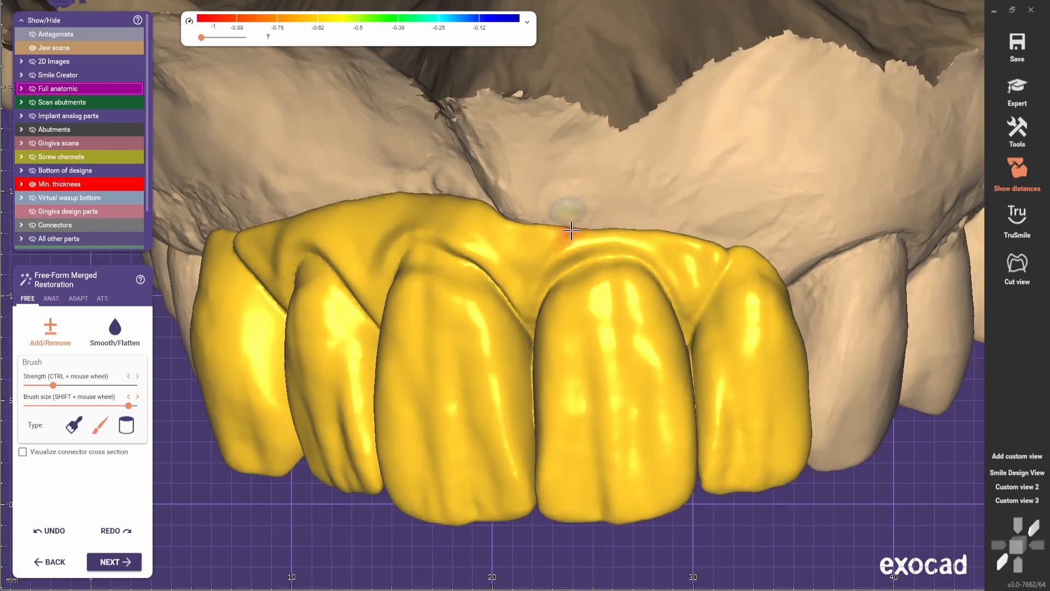
right_drag(484, 292, 544, 304)
scroll(543, 304, down, 2)
scroll(553, 289, up, 2)
drag(558, 270, 581, 241)
scroll(564, 280, down, 2)
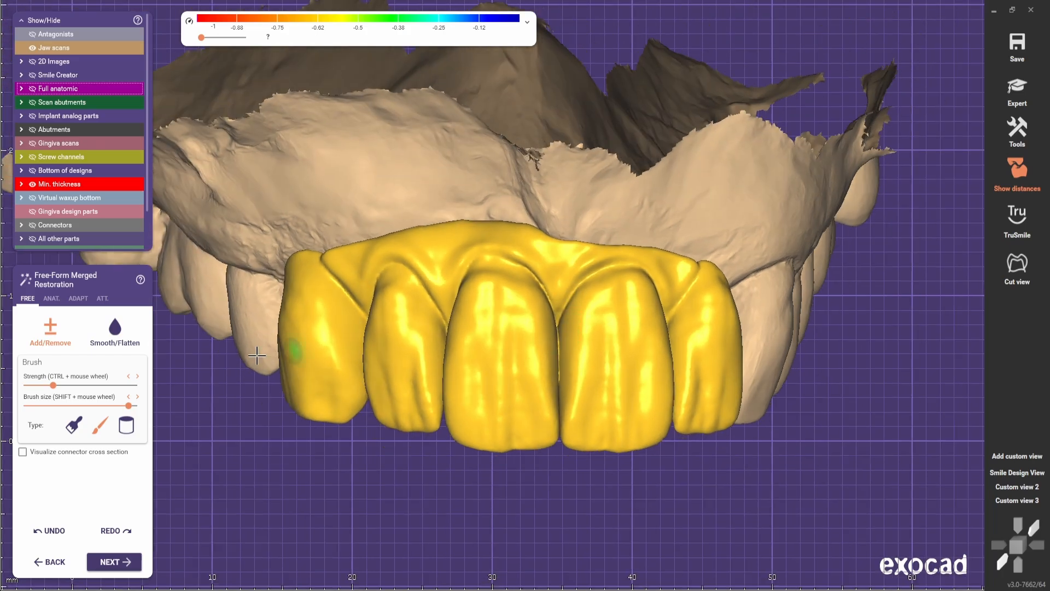
Reshape the cervical area of crown 21 with the anatomic Ridge preset.
click(52, 298)
scroll(628, 244, up, 3)
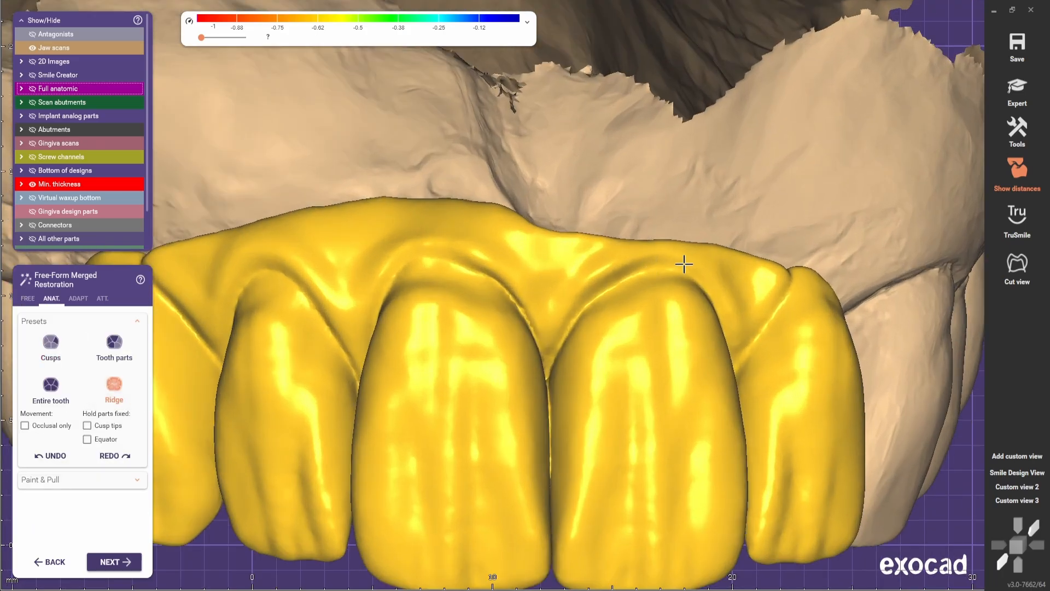
scroll(563, 293, down, 3)
scroll(485, 278, up, 1)
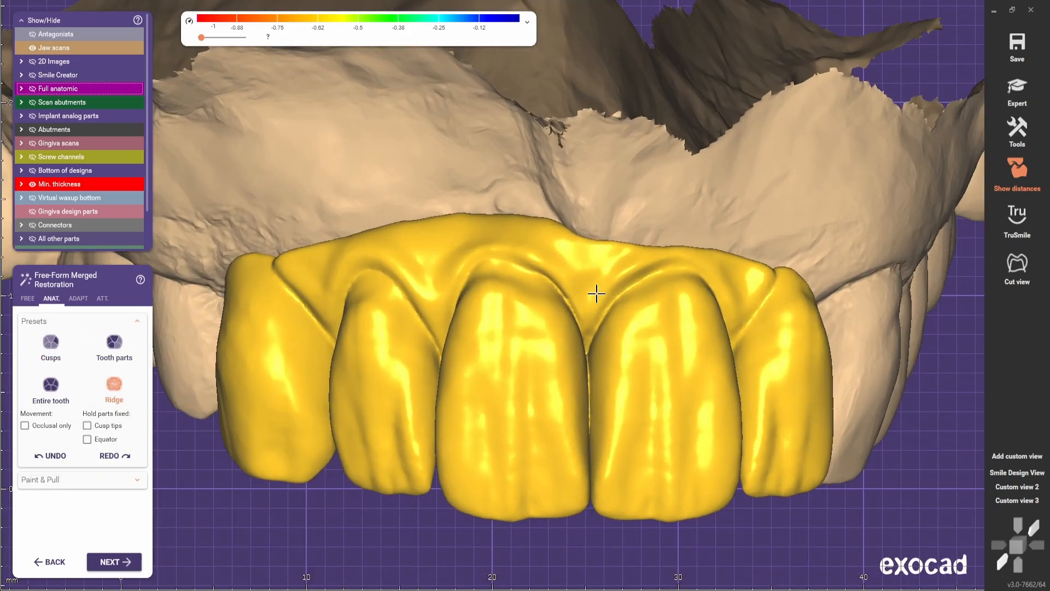
scroll(596, 294, down, 1)
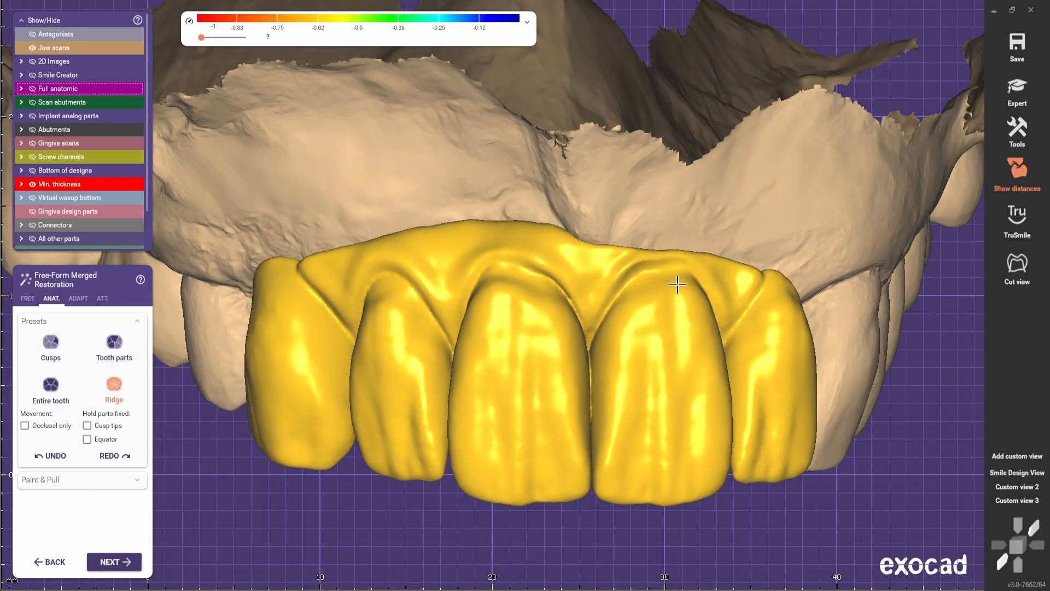
Smooth the gingival margin around the neck of crown 21 with the pointed free-form brush.
click(27, 298)
scroll(587, 309, up, 5)
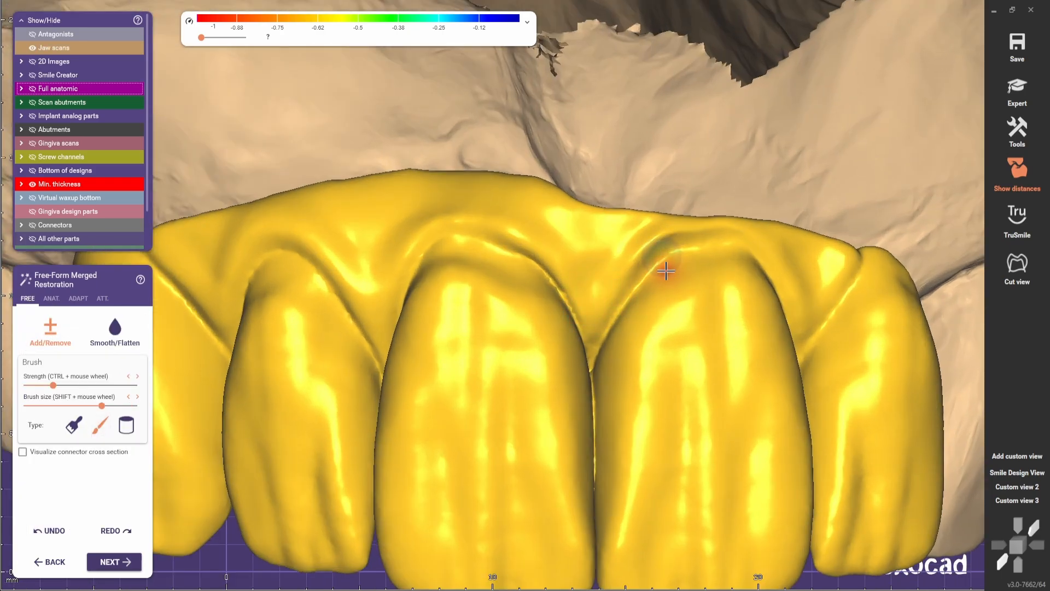
scroll(696, 299, down, 5)
scroll(695, 300, up, 3)
click(116, 335)
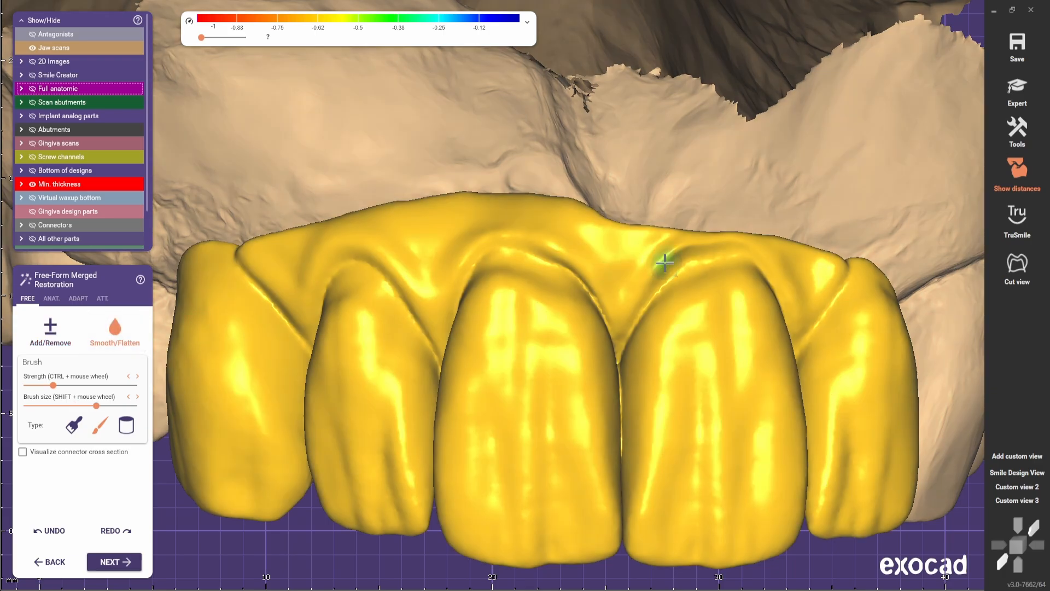
scroll(633, 286, down, 5)
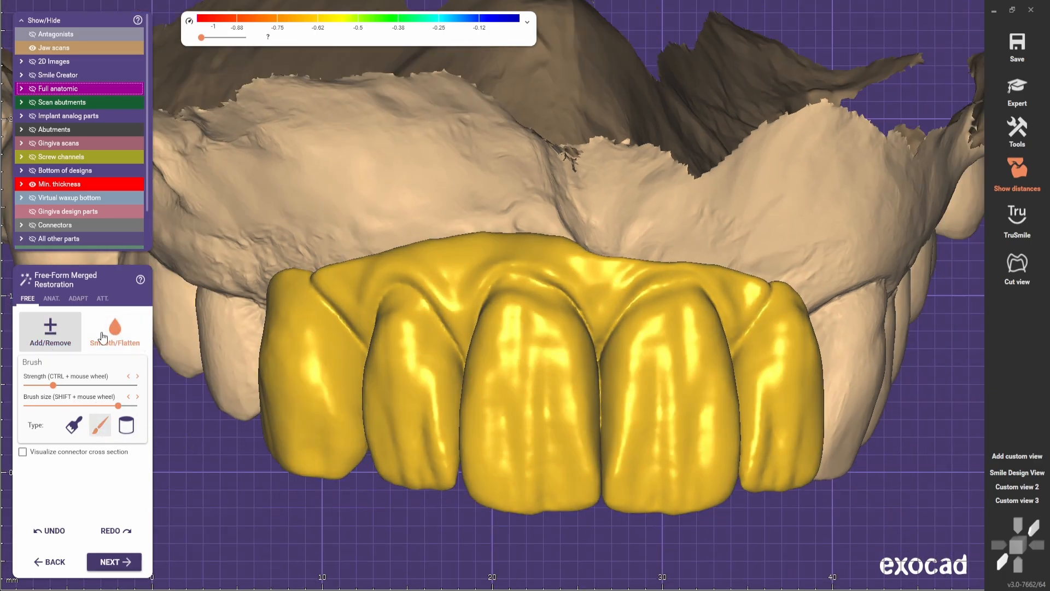
Sculpt finer contours into the labial gingiva above the crowns, and smooth them with a larger pointed brush.
click(51, 331)
scroll(466, 298, up, 5)
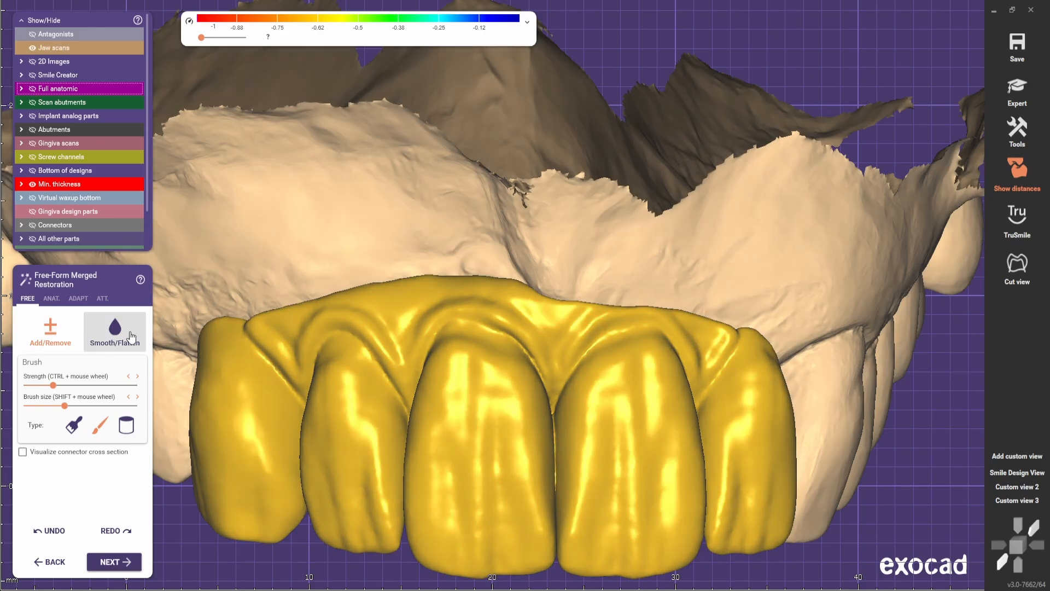
click(131, 335)
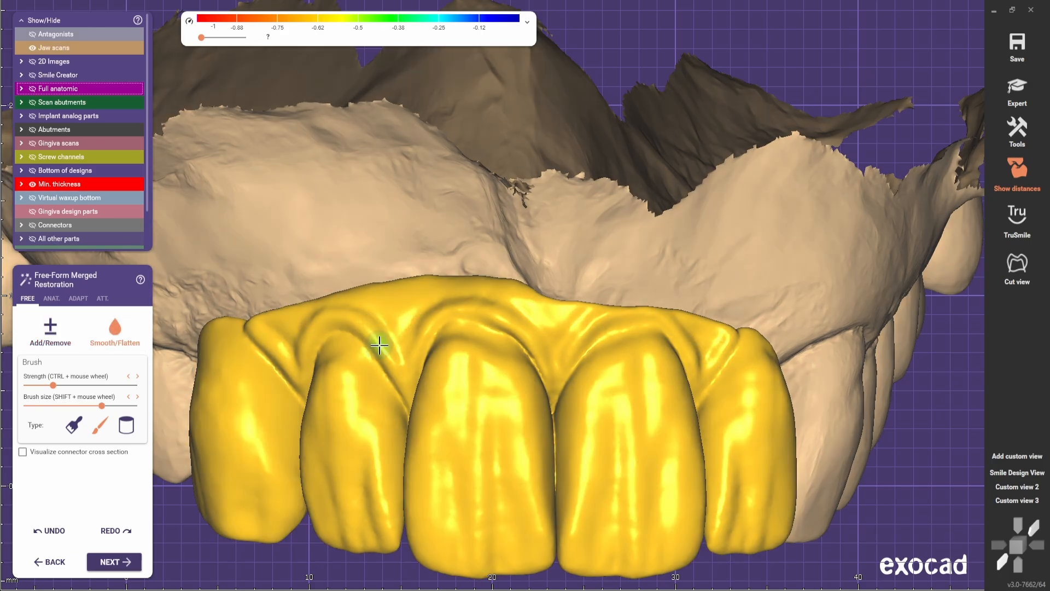
mouse_move(275, 357)
mouse_down()
mouse_move(372, 327)
mouse_move(424, 330)
mouse_move(499, 312)
mouse_move(543, 356)
mouse_up()
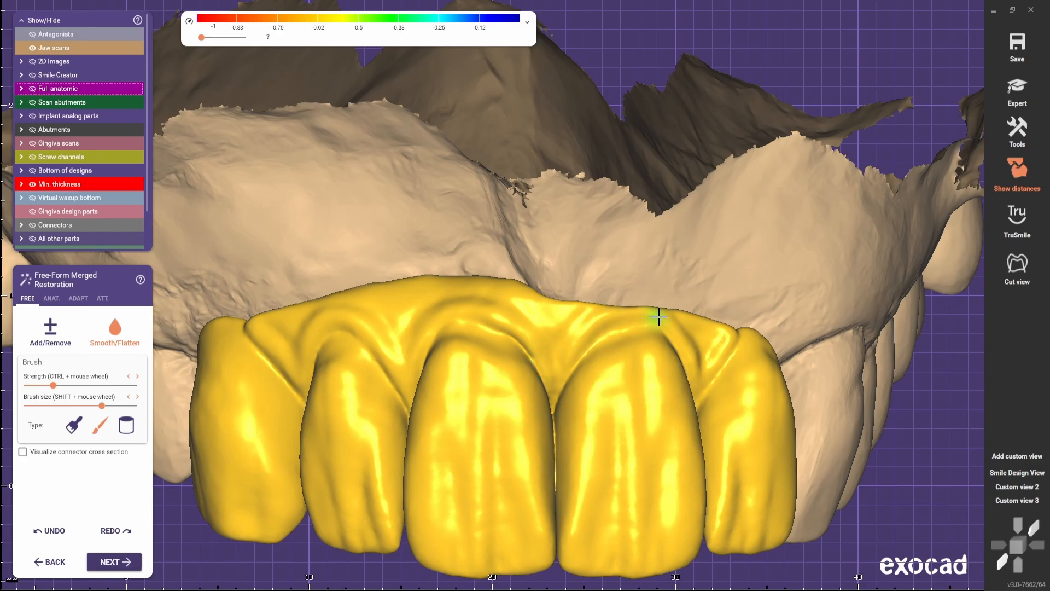
Contour the labial gingiva above crowns 12 and 11 with Add/Remove, and smooth the ridge above 11.
scroll(595, 494, down, 5)
right_drag(556, 433, 591, 432)
scroll(555, 433, up, 4)
click(59, 343)
right_drag(506, 328, 543, 330)
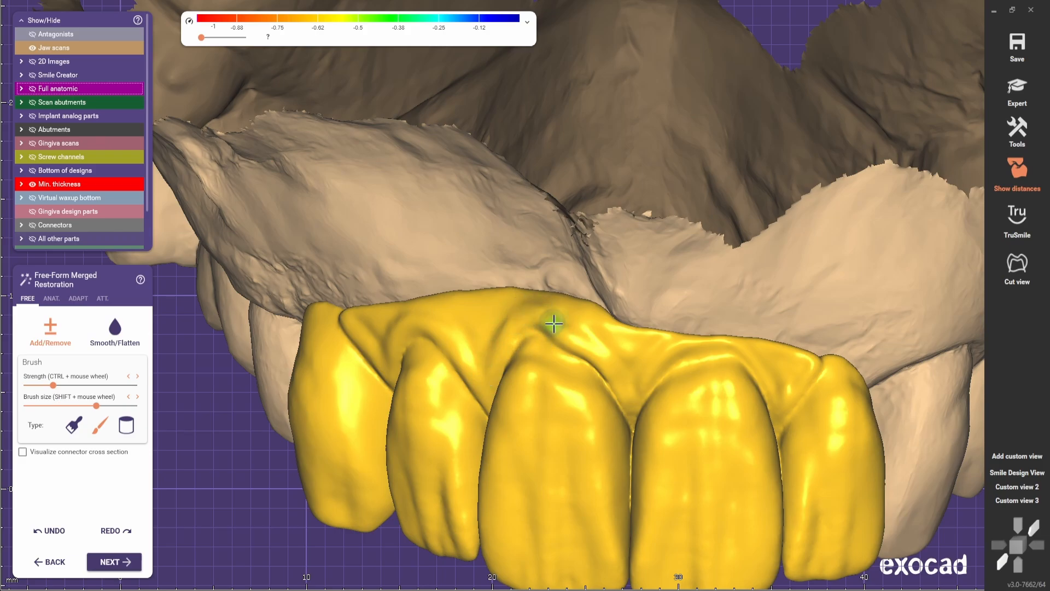
scroll(628, 377, down, 2)
right_drag(651, 398, 609, 366)
scroll(609, 366, up, 3)
click(125, 339)
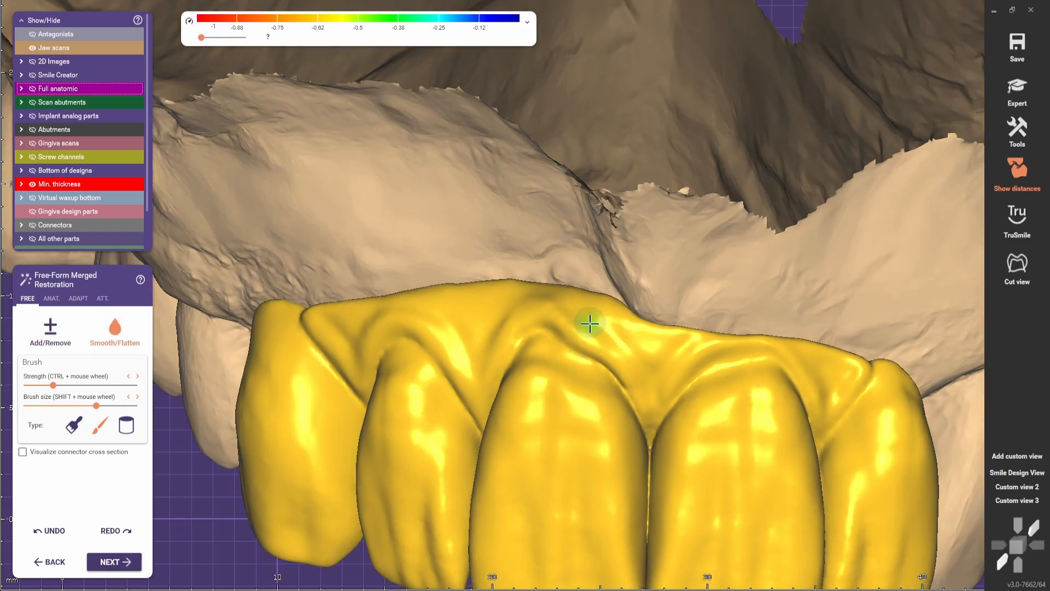
Switch free-forming to Add/Remove and reduce the pointed brush size for finer work on the labial gingiva.
click(54, 337)
right_drag(462, 378, 475, 359)
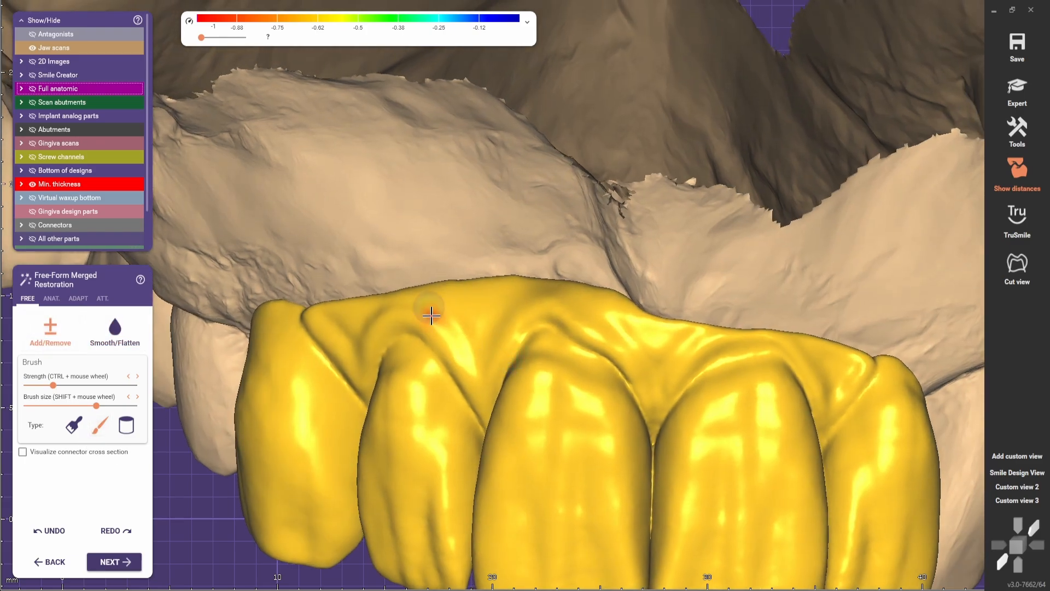
shift+scroll(451, 327, down, 3)
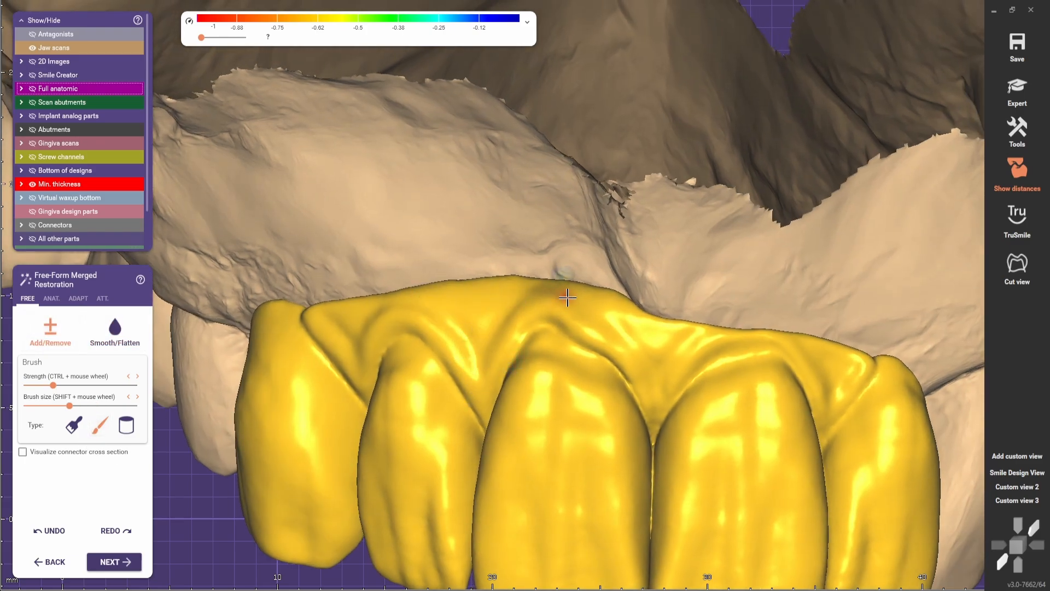
Examine the sculpted labial gingiva and the crown contours from the front, the sides and the saved views.
scroll(681, 430, down, 5)
right_drag(682, 432, 640, 367)
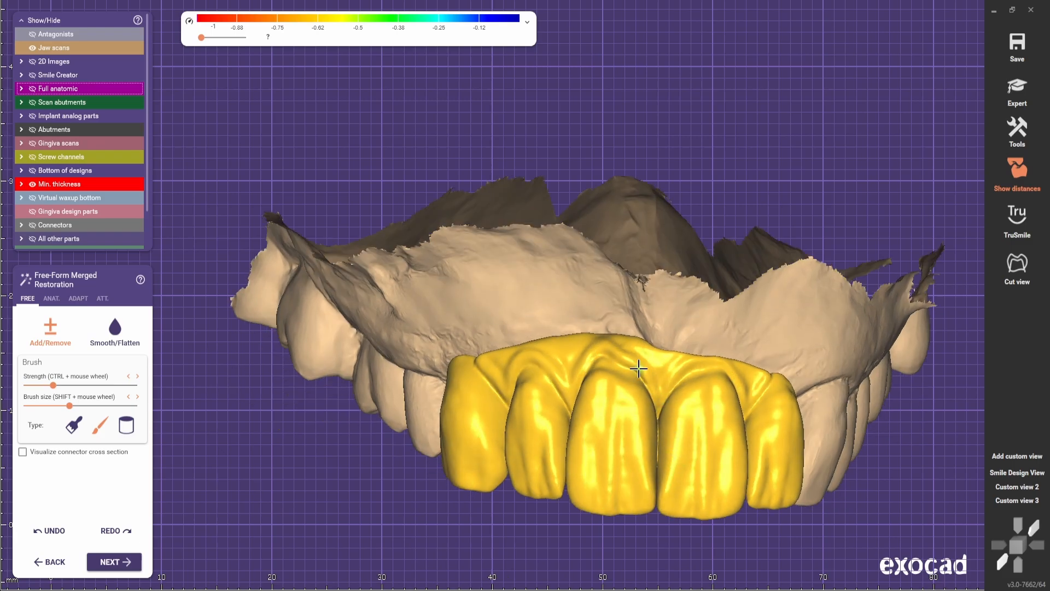
scroll(637, 371, down, 1)
scroll(638, 372, up, 5)
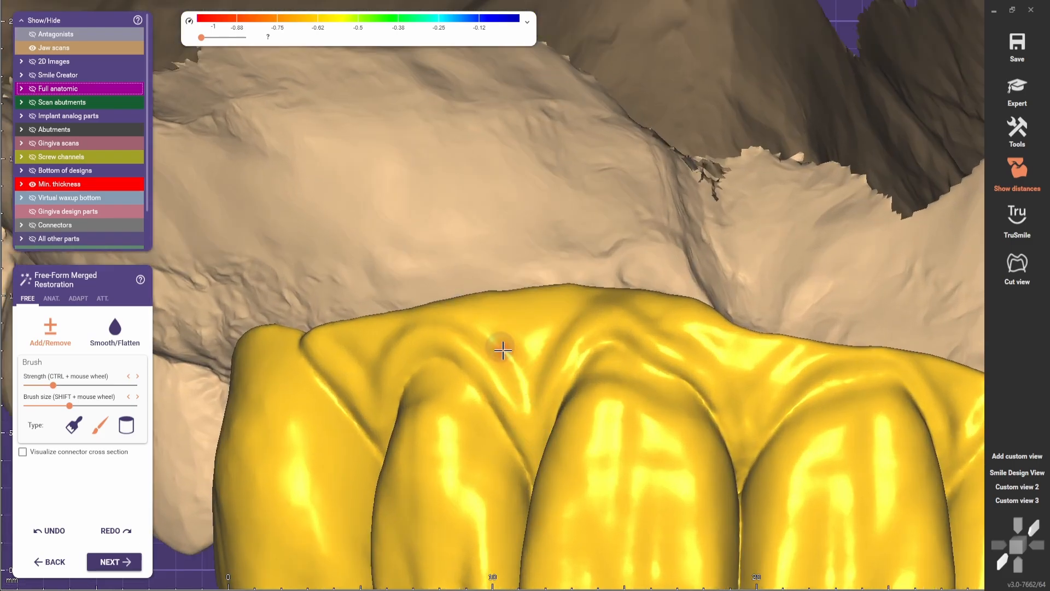
scroll(543, 455, down, 2)
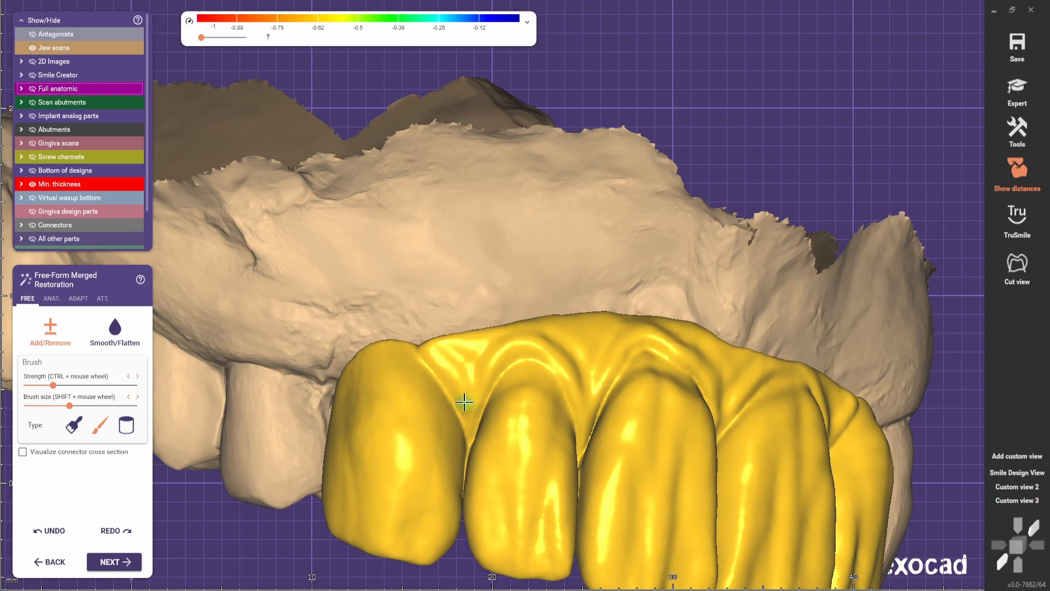
scroll(496, 345, down, 3)
right_drag(656, 383, 588, 386)
scroll(633, 385, up, 4)
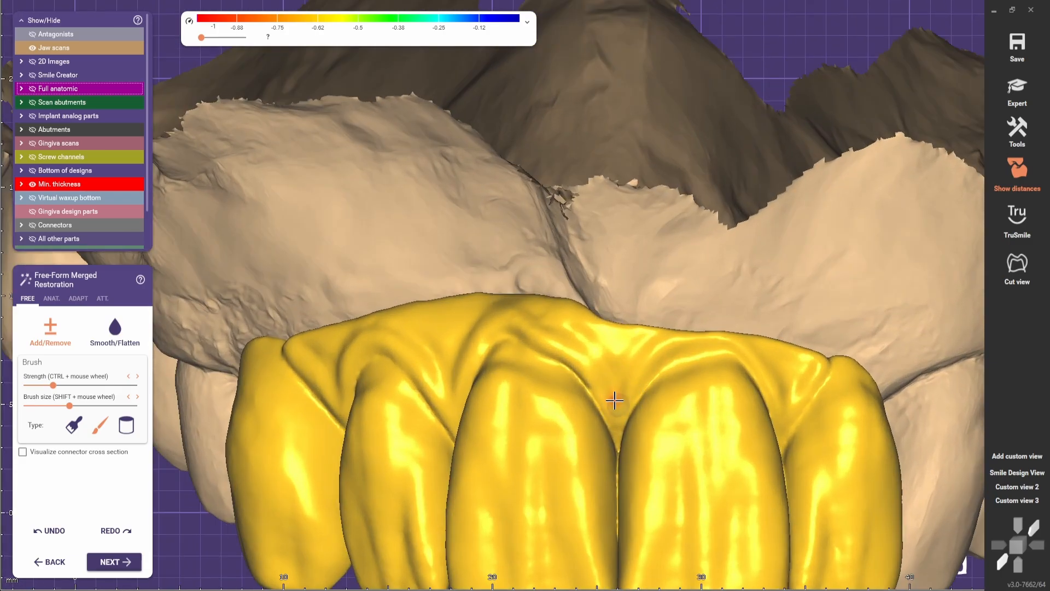
scroll(788, 350, down, 4)
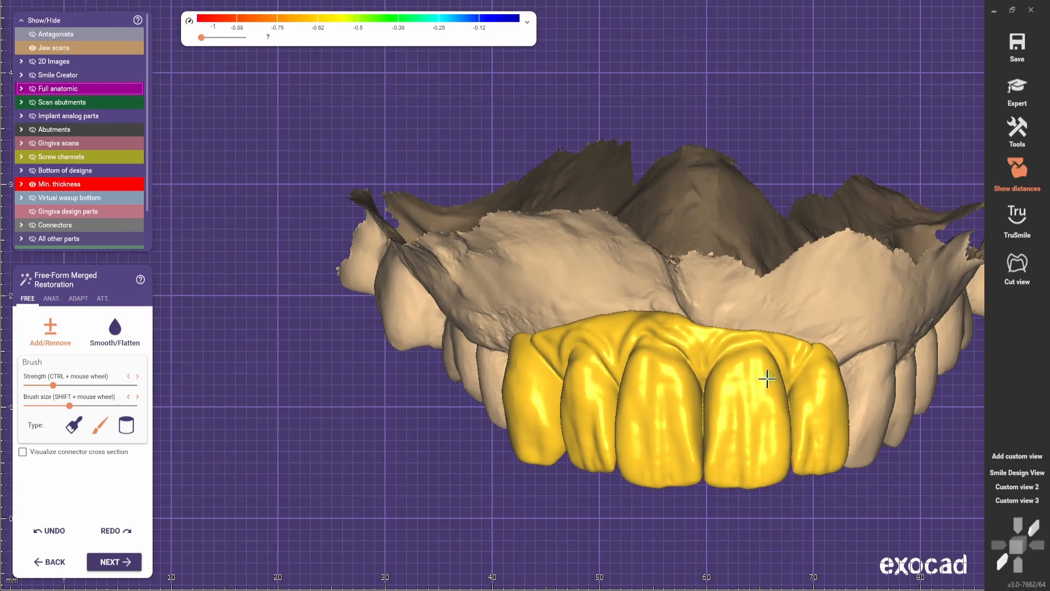
scroll(721, 367, up, 2)
click(1040, 476)
scroll(724, 434, down, 3)
scroll(724, 433, up, 2)
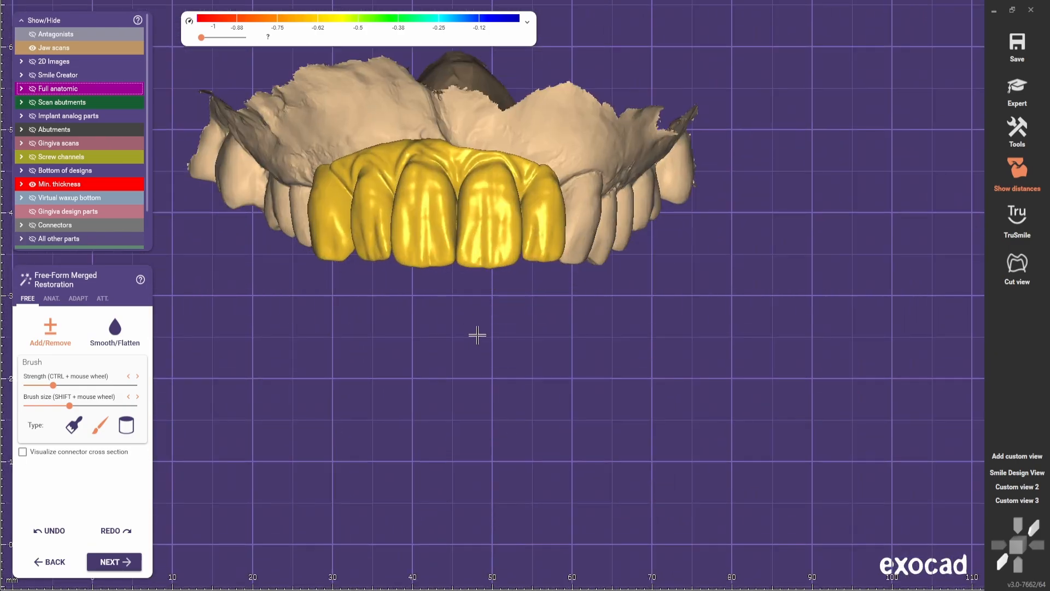
right_drag(478, 335, 617, 423)
scroll(928, 436, up, 2)
click(1020, 487)
scroll(711, 350, down, 2)
right_drag(683, 306, 656, 424)
scroll(656, 425, up, 2)
right_drag(640, 383, 597, 432)
scroll(596, 402, up, 2)
Add fine stippling to the labial gingiva above crowns 12 and 11 using a very small, strong pointed Add/Remove brush.
click(101, 429)
scroll(459, 288, up, 4)
shift+scroll(473, 253, down, 4)
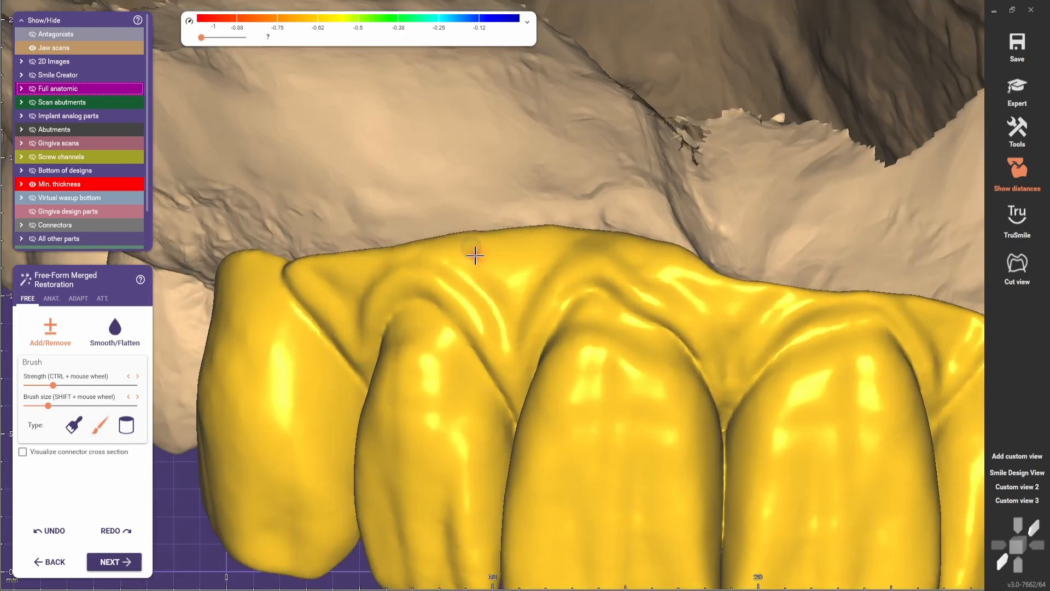
ctrl+scroll(504, 274, up, 3)
ctrl+scroll(503, 278, up, 3)
drag(503, 279, 471, 266)
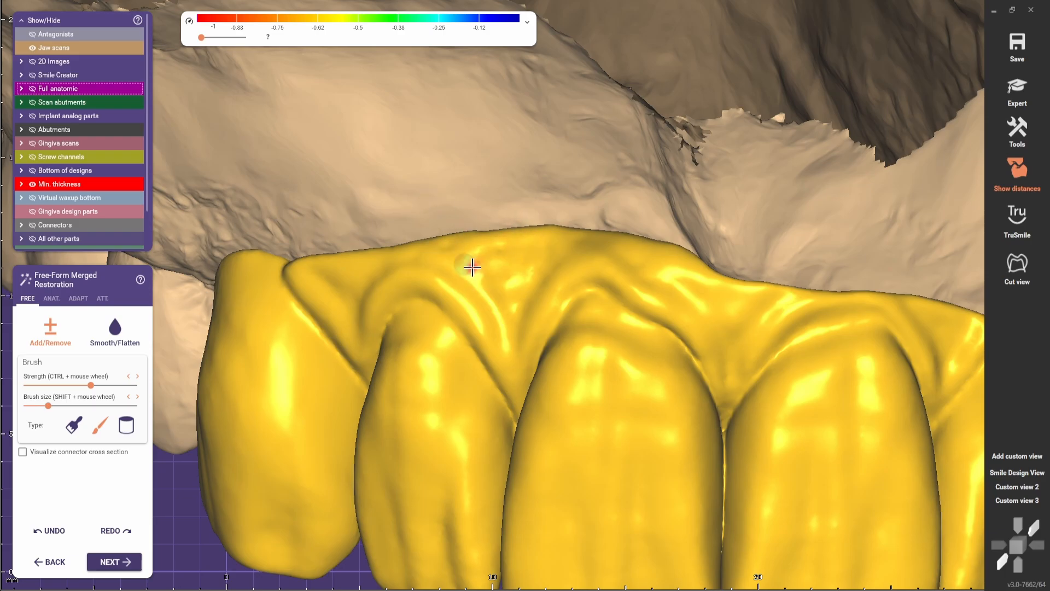
mouse_move(327, 272)
mouse_down()
mouse_move(371, 269)
mouse_move(340, 284)
mouse_move(469, 253)
mouse_move(499, 286)
mouse_move(508, 322)
mouse_up()
ctrl+scroll(494, 304, up, 4)
shift+scroll(494, 304, down, 2)
mouse_move(458, 256)
mouse_down()
mouse_move(506, 303)
mouse_move(614, 241)
mouse_move(507, 271)
mouse_up()
ctrl+scroll(505, 275, down, 4)
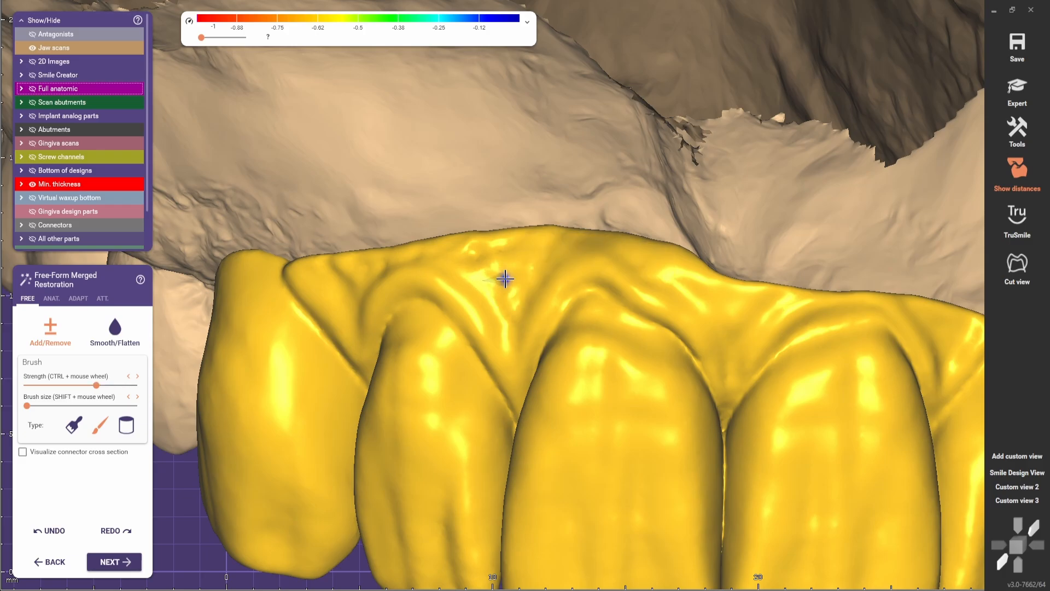
Extend the stippling over the gingiva above crowns 13, 11 and 21 with the smallest brush at reduced strength.
mouse_move(703, 302)
mouse_down()
mouse_move(740, 290)
mouse_move(753, 300)
mouse_up()
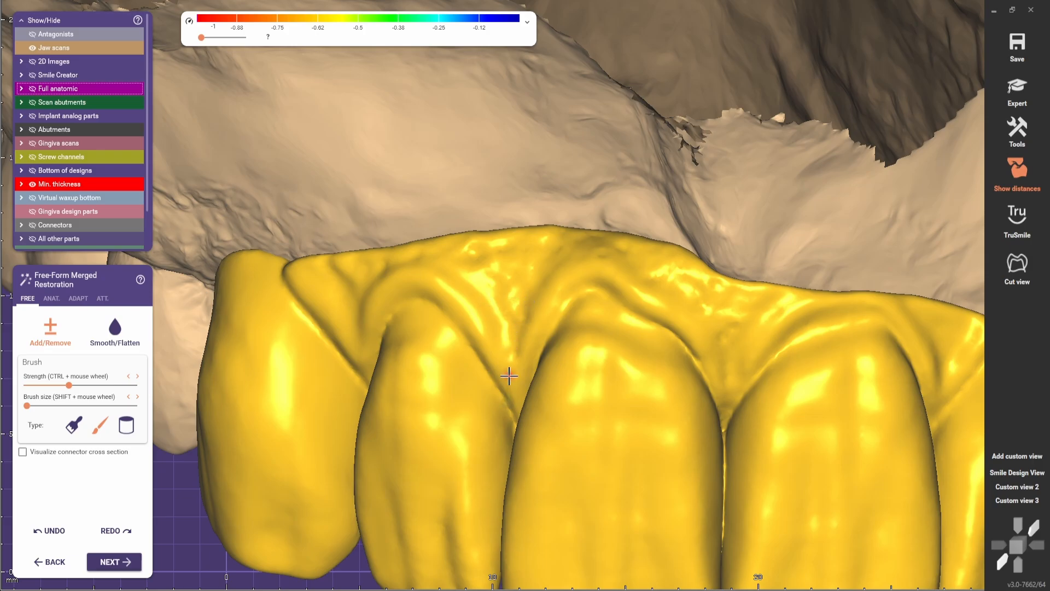
drag(453, 282, 491, 323)
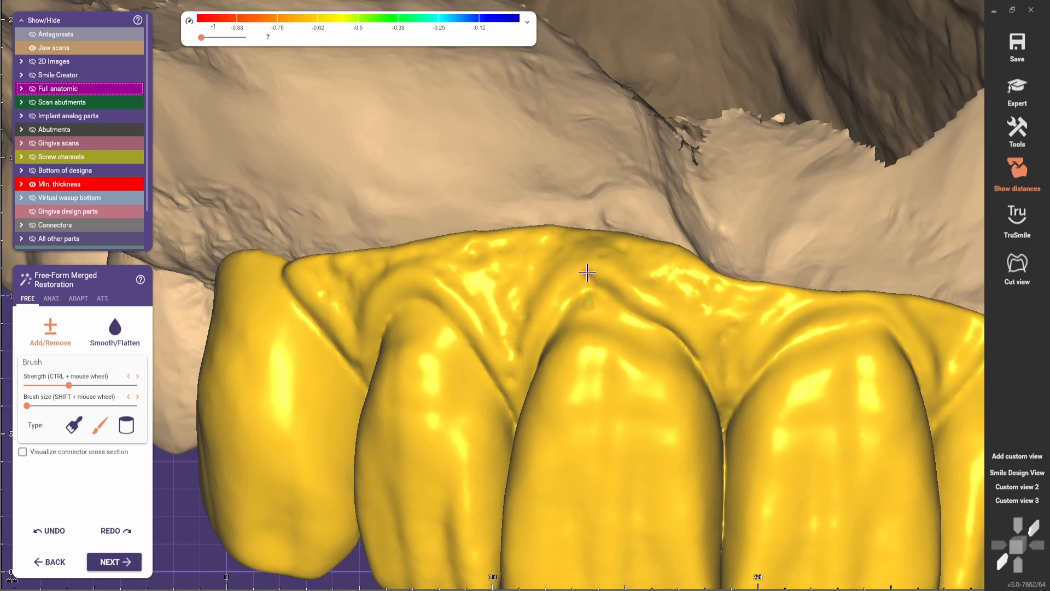
drag(587, 272, 581, 260)
scroll(531, 301, down, 6)
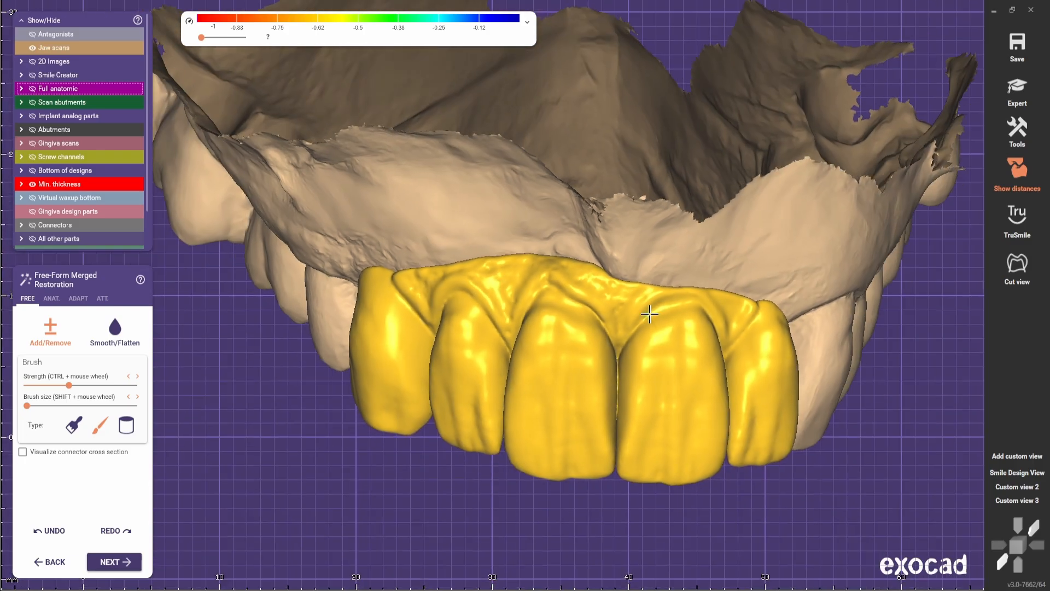
scroll(647, 306, up, 2)
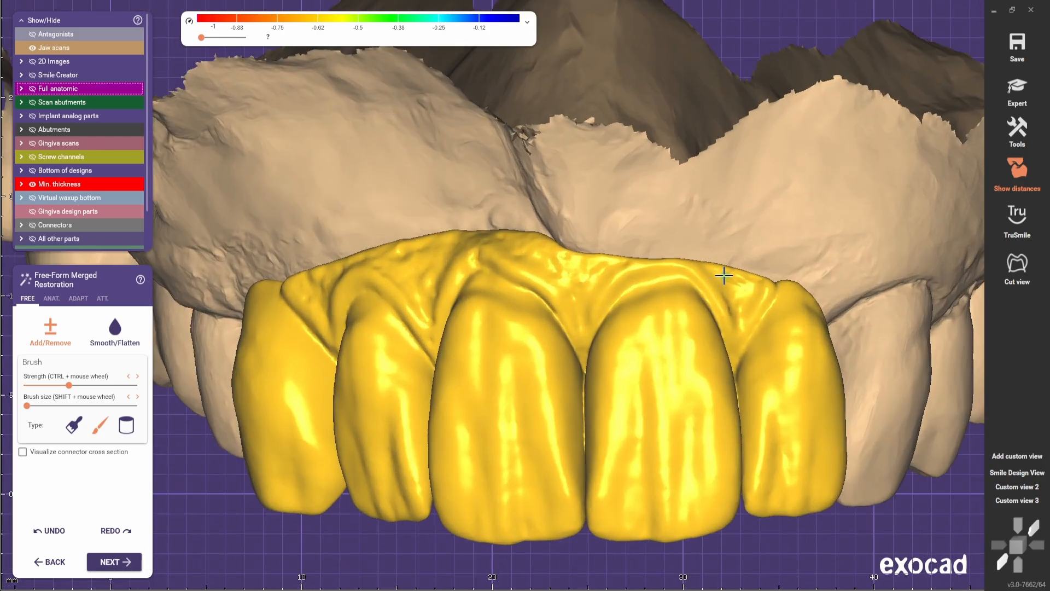
scroll(733, 336, up, 2)
scroll(705, 350, down, 2)
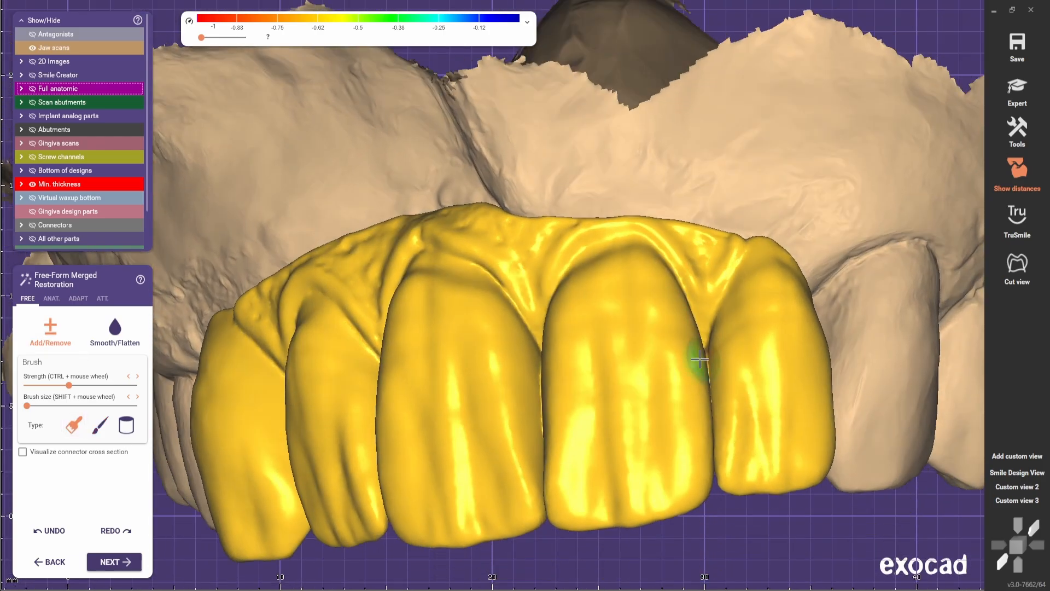
Examine the stippled gingiva and the interdental areas from the front and both lateral sides.
scroll(678, 306, up, 3)
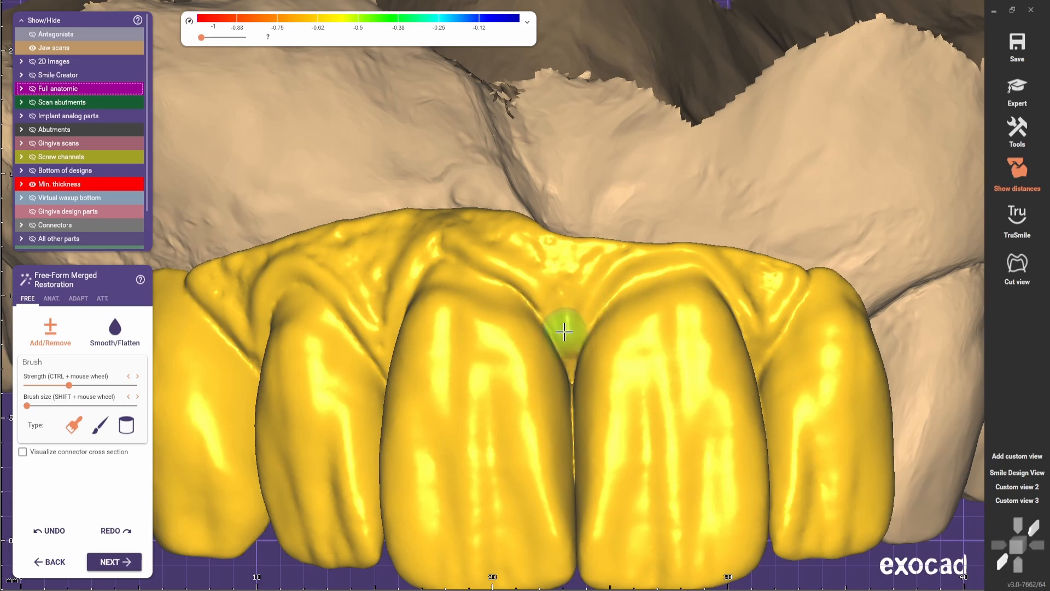
right_drag(400, 350, 452, 359)
scroll(453, 359, up, 1)
scroll(412, 385, down, 2)
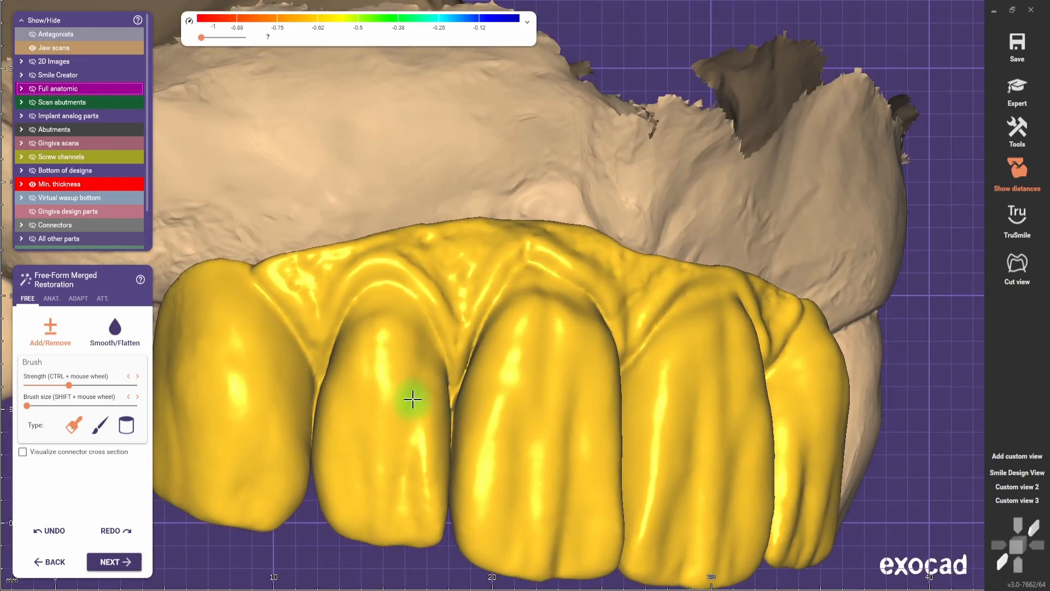
scroll(409, 345, down, 1)
right_drag(356, 327, 500, 350)
scroll(500, 350, up, 1)
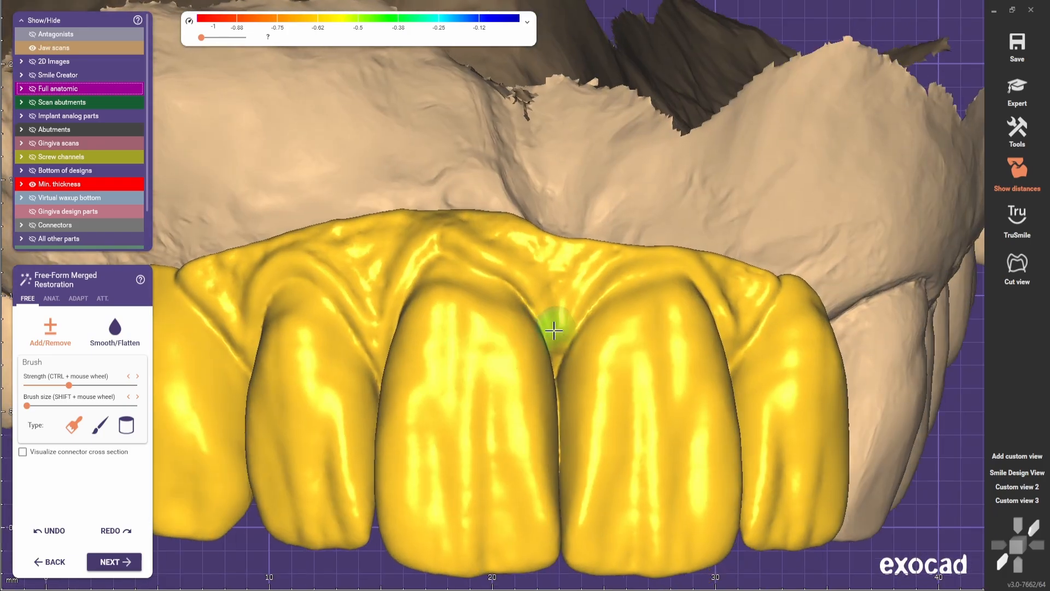
right_drag(630, 268, 671, 316)
scroll(671, 317, down, 1)
scroll(678, 372, down, 3)
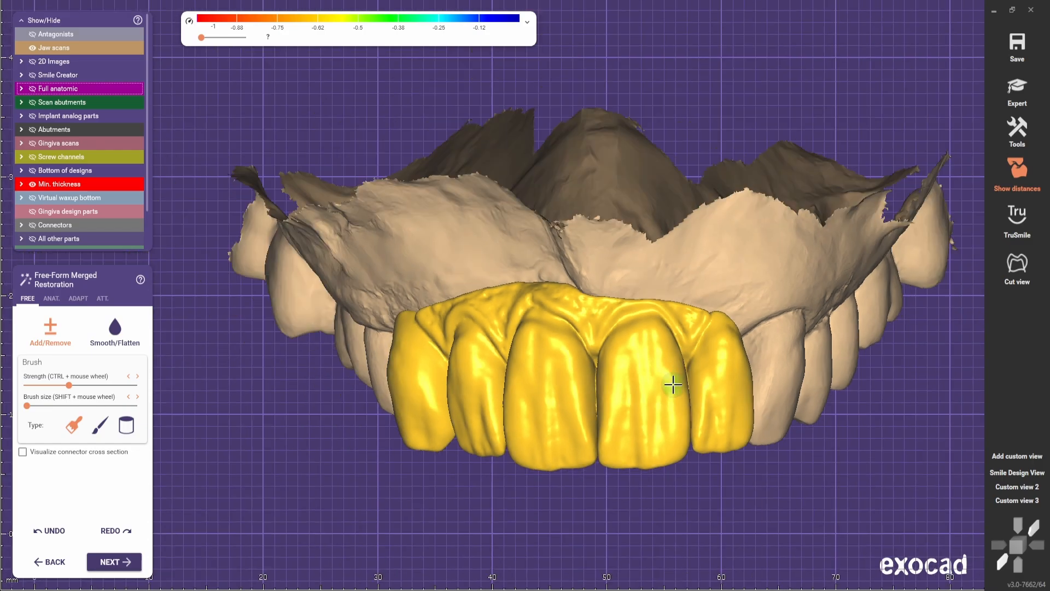
right_drag(673, 384, 700, 385)
scroll(700, 384, up, 2)
Soften the stippling above crowns 12 to 21 with a slightly larger Smooth/Flatten brush at low strength.
click(114, 332)
scroll(571, 321, up, 2)
shift+scroll(604, 316, up, 3)
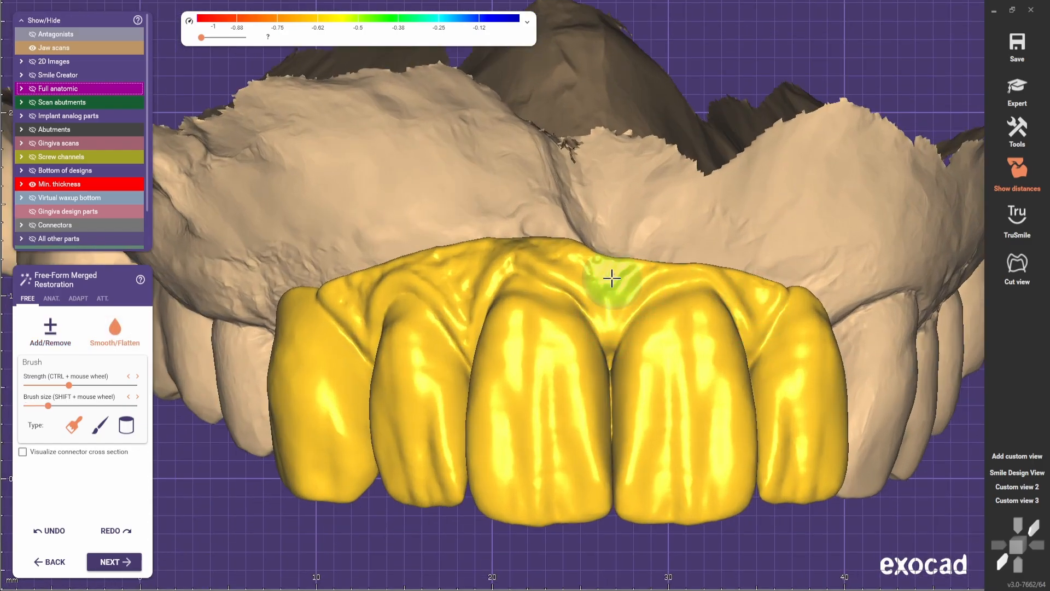
ctrl+scroll(614, 279, down, 5)
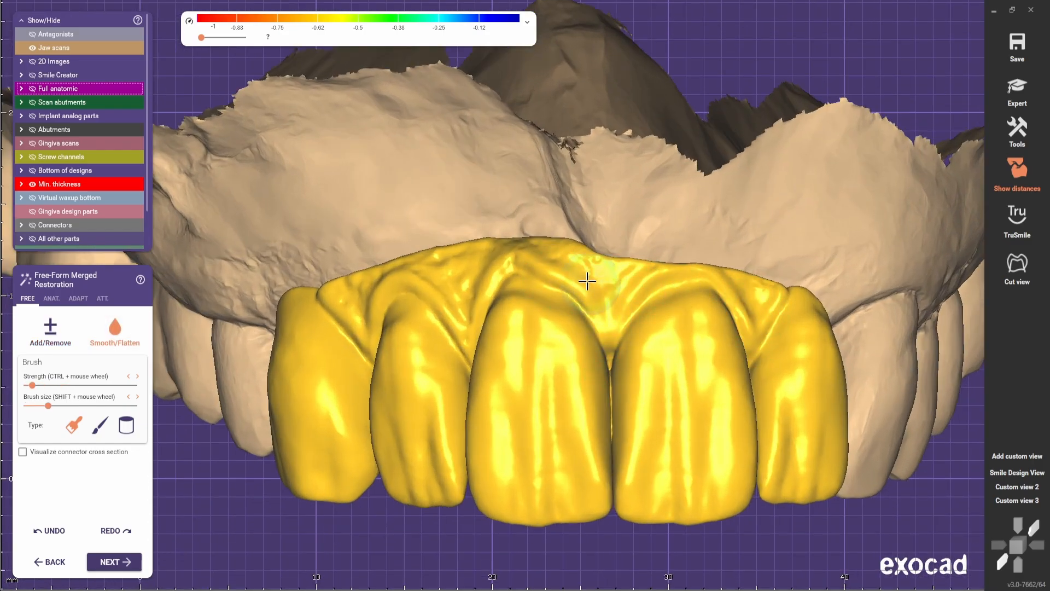
mouse_move(587, 281)
mouse_down()
mouse_move(368, 286)
mouse_move(659, 274)
mouse_move(769, 290)
mouse_move(614, 312)
mouse_move(469, 273)
mouse_up()
scroll(556, 366, down, 3)
mouse_move(555, 366)
right_down()
mouse_move(568, 358)
mouse_move(566, 368)
right_up()
scroll(566, 368, up, 1)
Contour the gingiva between crowns 11 and 21 with a larger pointed Add/Remove brush.
click(100, 425)
click(55, 339)
scroll(492, 224, up, 3)
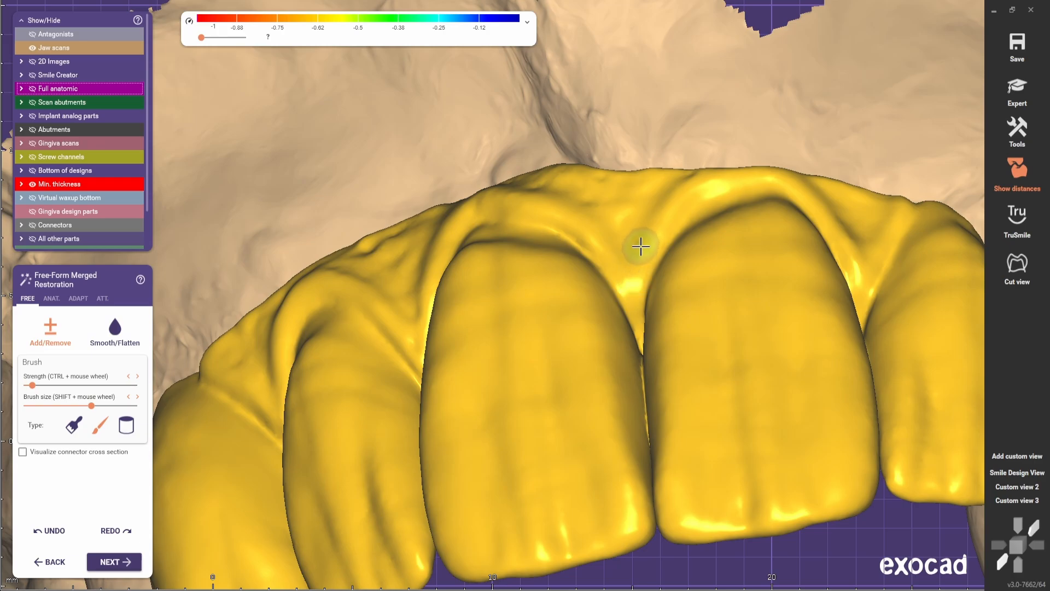
scroll(567, 194, down, 2)
right_drag(566, 194, 576, 270)
scroll(577, 269, up, 1)
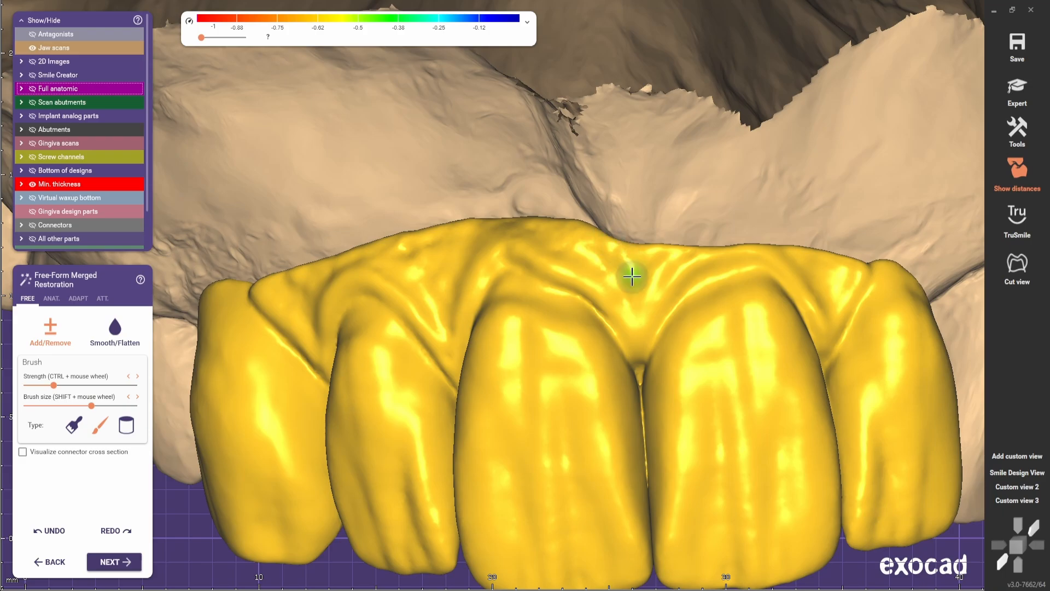
scroll(619, 305, down, 5)
right_drag(618, 307, 624, 340)
scroll(624, 340, up, 1)
Open the anatomic Ridge preset and examine the papillae and crown necks from several angles.
click(50, 299)
scroll(609, 326, up, 2)
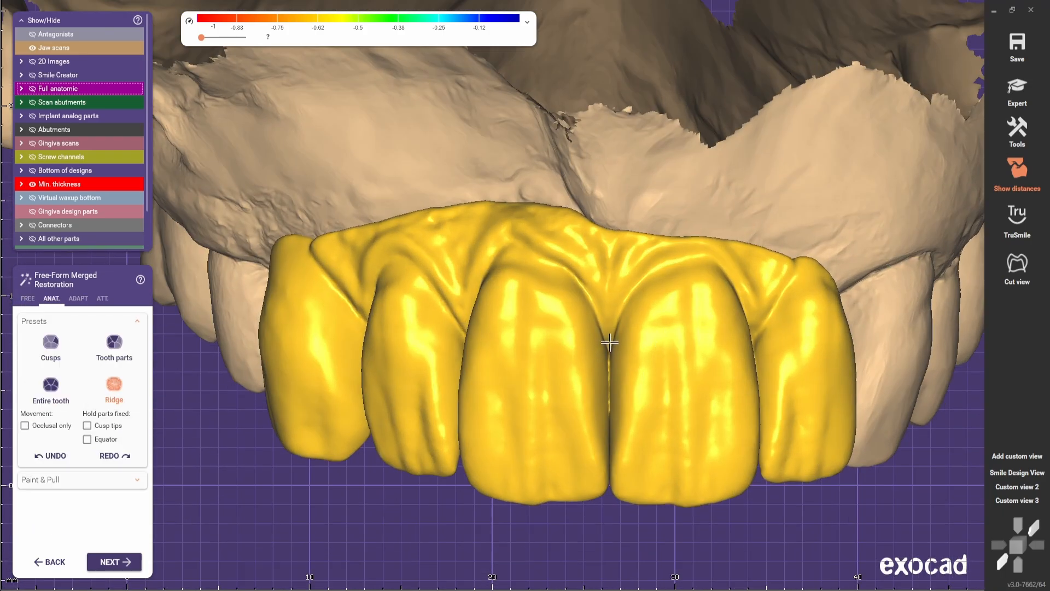
scroll(581, 457, down, 3)
right_drag(581, 457, 625, 389)
scroll(626, 389, up, 2)
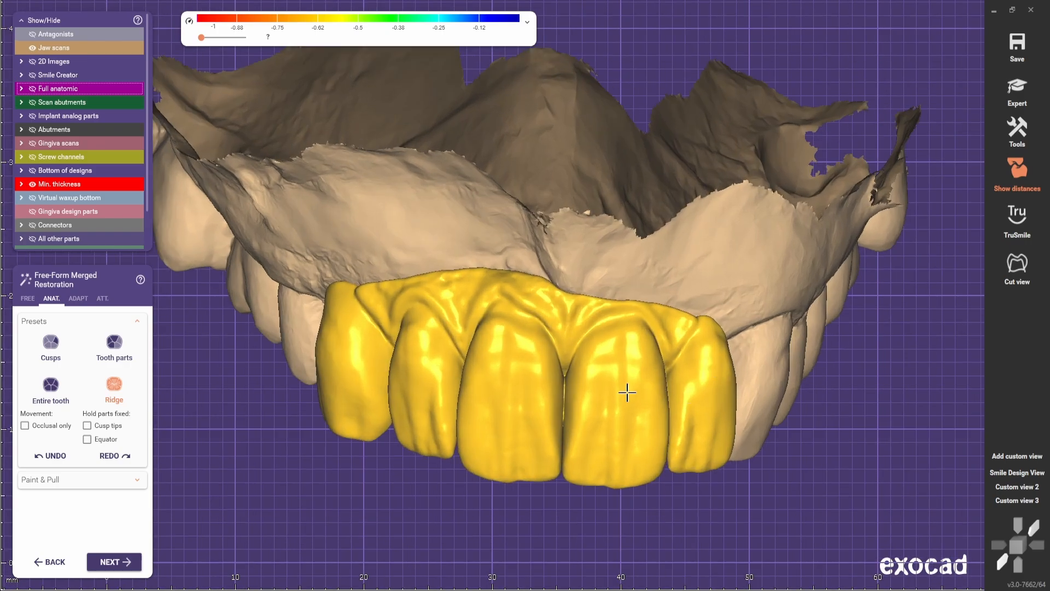
right_drag(553, 347, 667, 349)
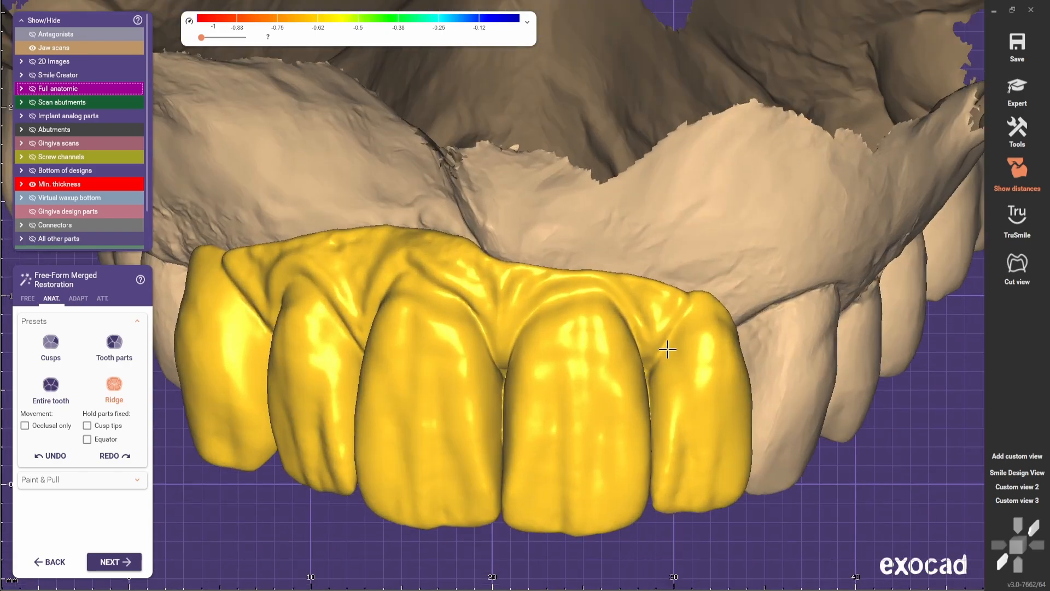
right_drag(685, 302, 415, 372)
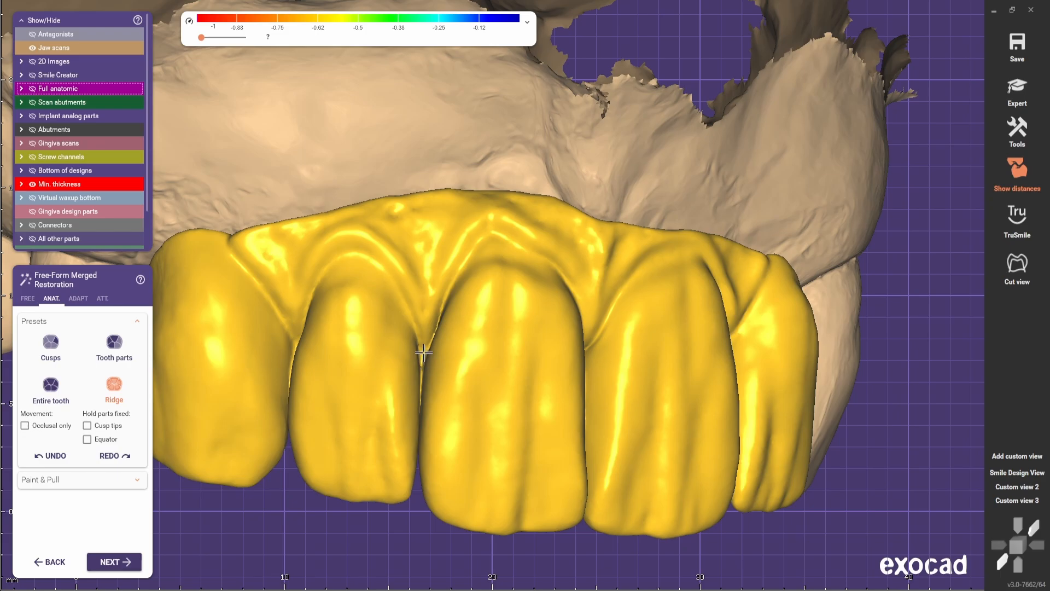
scroll(424, 345, down, 2)
scroll(426, 353, down, 3)
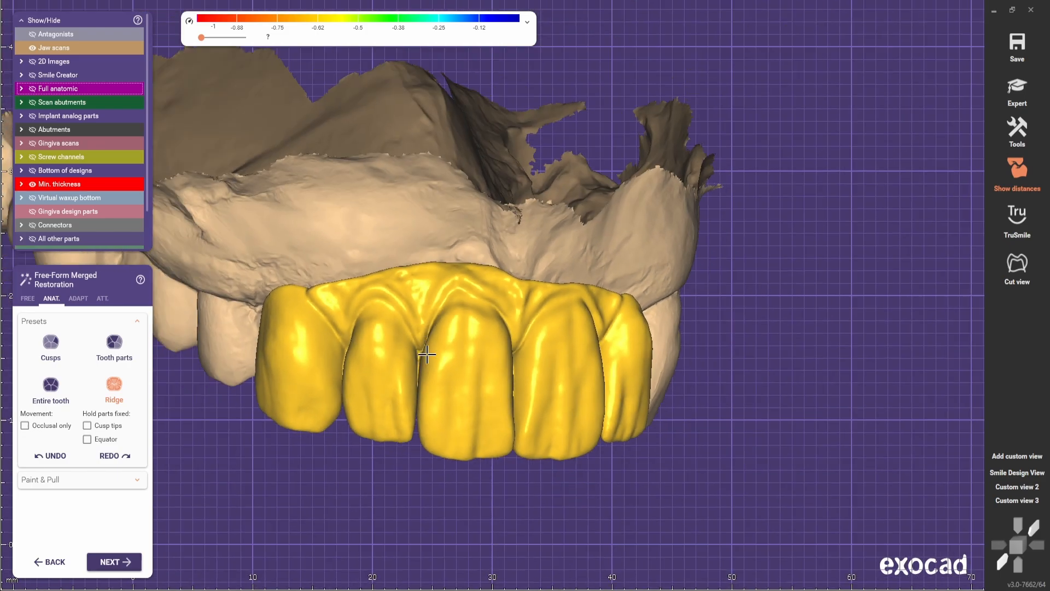
mouse_move(426, 355)
right_down()
mouse_move(411, 396)
mouse_move(480, 461)
right_up()
scroll(411, 396, down, 6)
middle_drag(480, 462, 609, 403)
scroll(606, 391, up, 5)
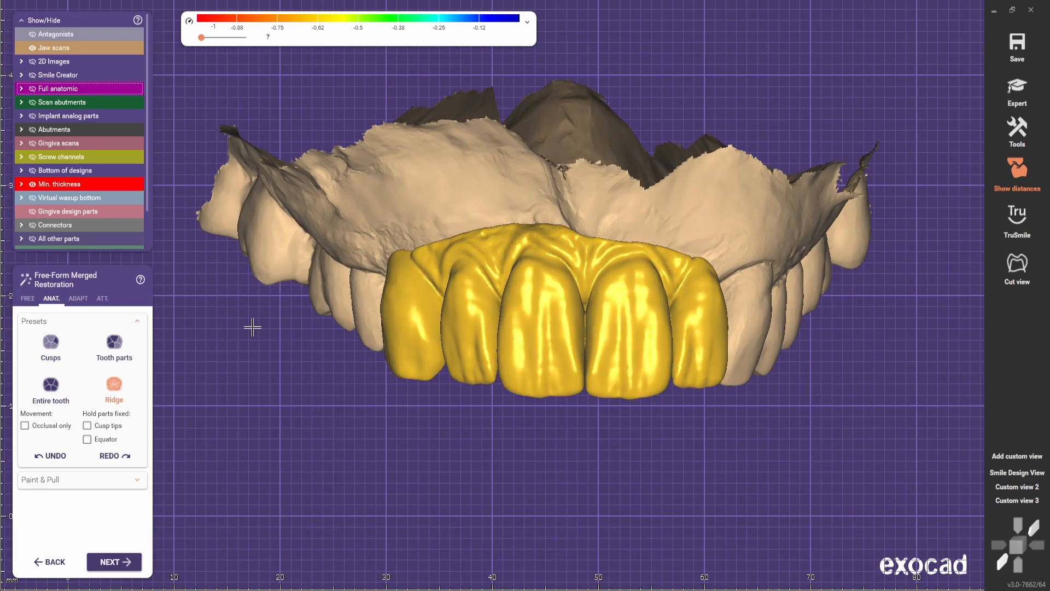
Return to free-forming with Smooth/Flatten and a large pointed brush at the gingival edge above crown 13.
click(27, 298)
click(111, 344)
scroll(582, 233, up, 2)
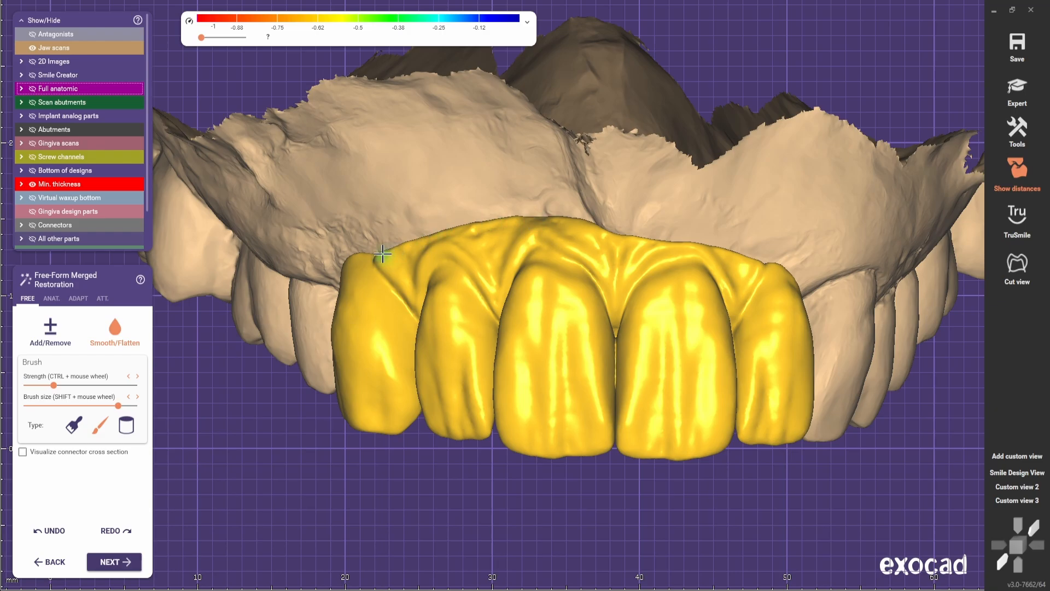
Check the bridge in the saved views and against the displayed antagonist jaw.
scroll(659, 350, down, 2)
click(1015, 474)
click(1014, 488)
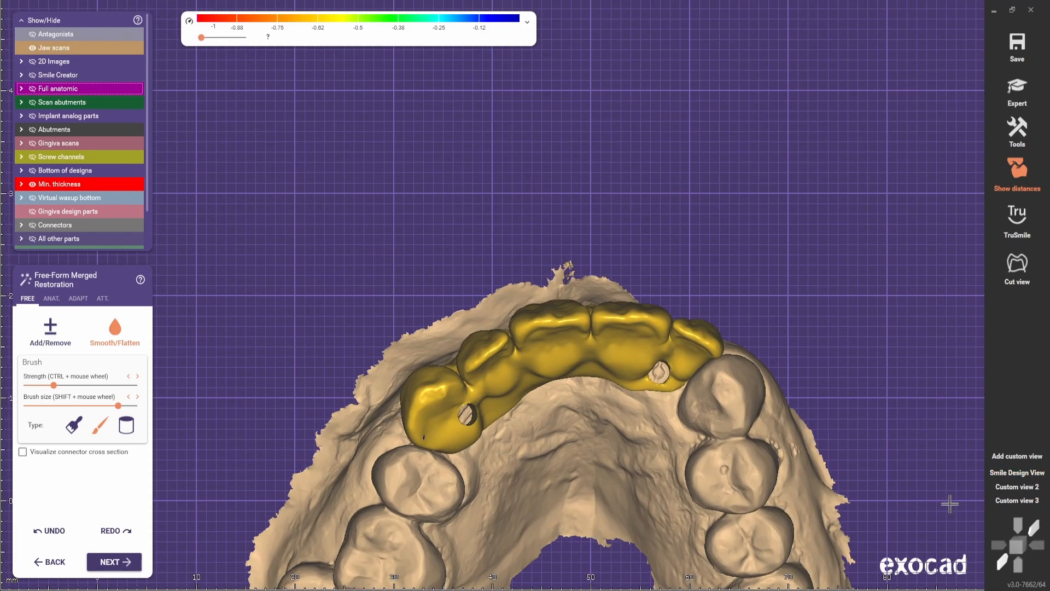
click(1015, 499)
right_drag(687, 454, 691, 483)
scroll(634, 452, down, 4)
key(ctrl+a)
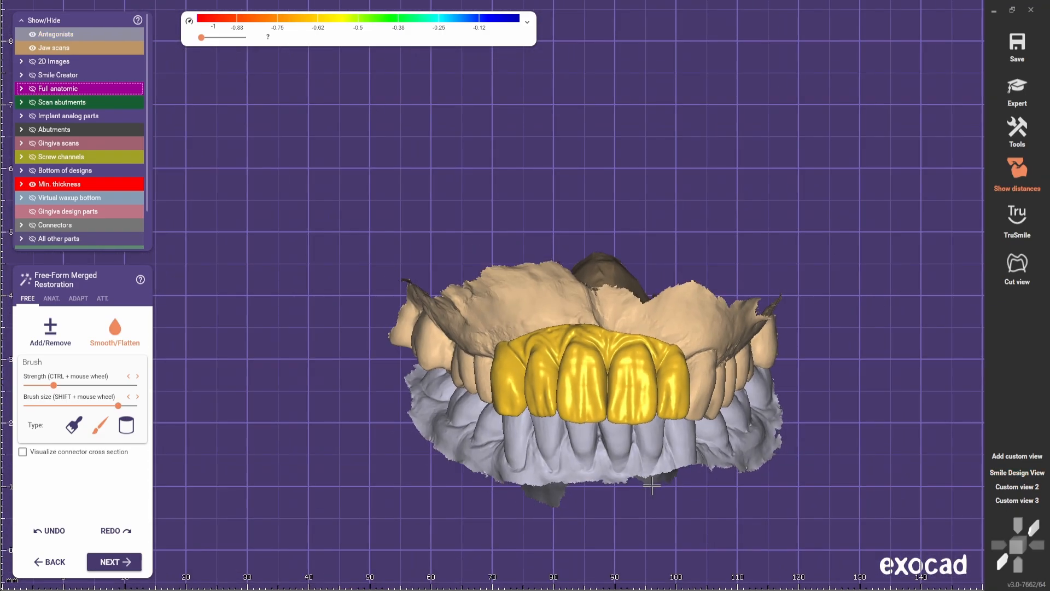
right_drag(635, 465, 609, 452)
scroll(610, 452, up, 3)
scroll(512, 424, up, 2)
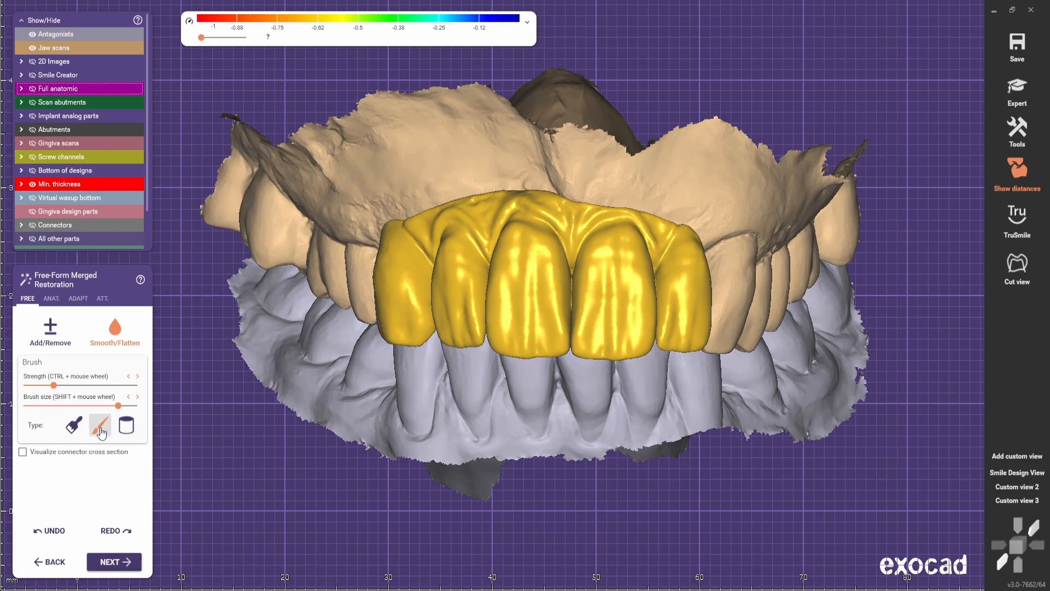
Refine the labial gingiva around crown 12 using Add/Remove with a smaller pointed brush at reduced strength.
click(52, 333)
scroll(354, 255, up, 1)
scroll(354, 254, up, 1)
shift+scroll(415, 238, down, 4)
click(104, 428)
ctrl+scroll(306, 361, down, 5)
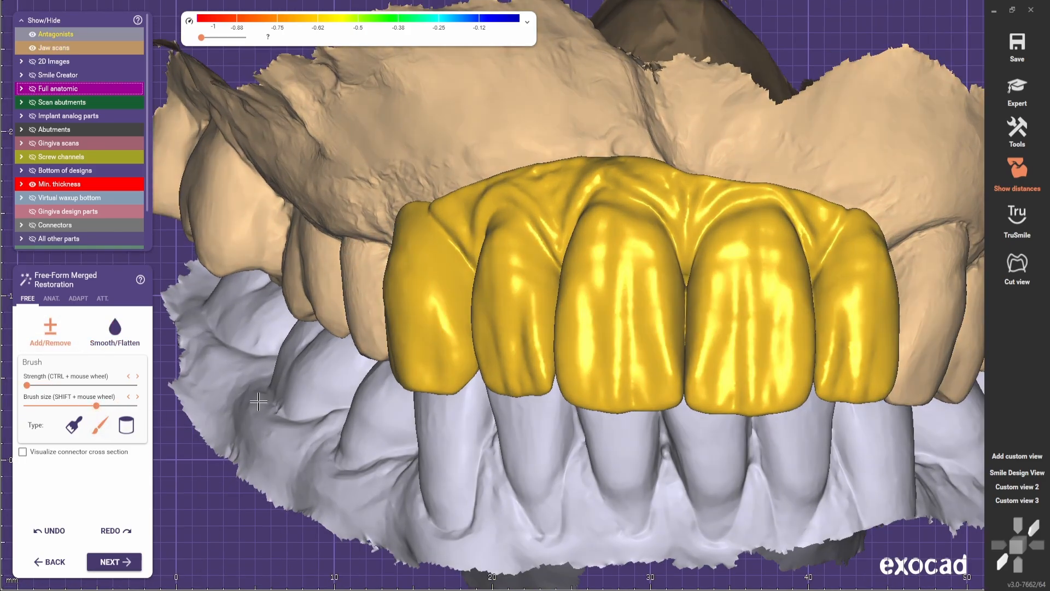
ctrl+scroll(489, 215, up, 1)
scroll(493, 212, up, 1)
ctrl+scroll(515, 213, up, 2)
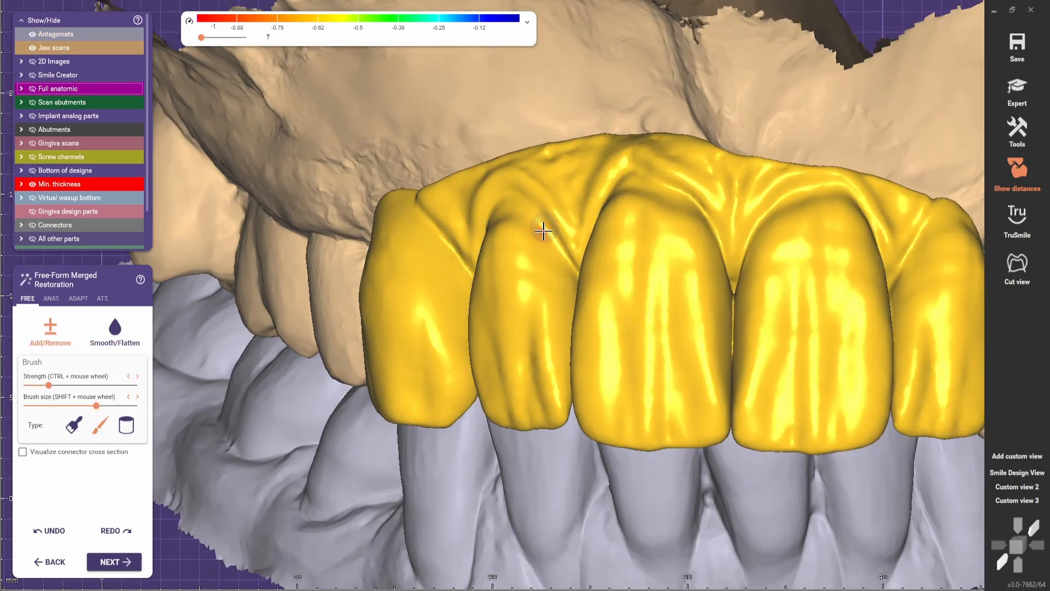
Examine the bridge's labial crown contours and gingiva from the front and side together with the antagonist jaw.
scroll(605, 227, down, 2)
scroll(643, 219, up, 1)
scroll(643, 220, down, 1)
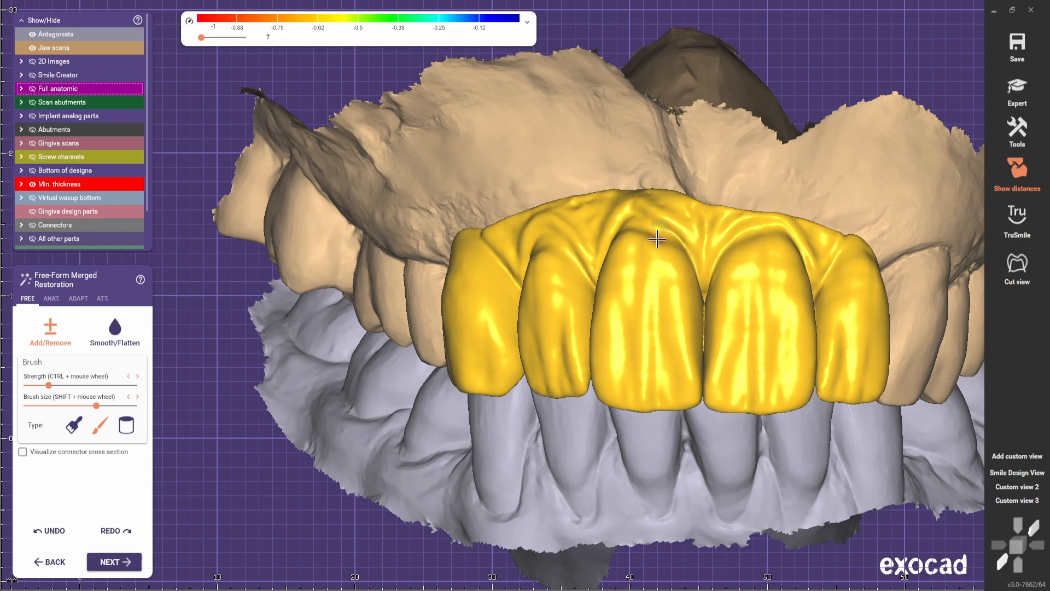
scroll(621, 338, down, 3)
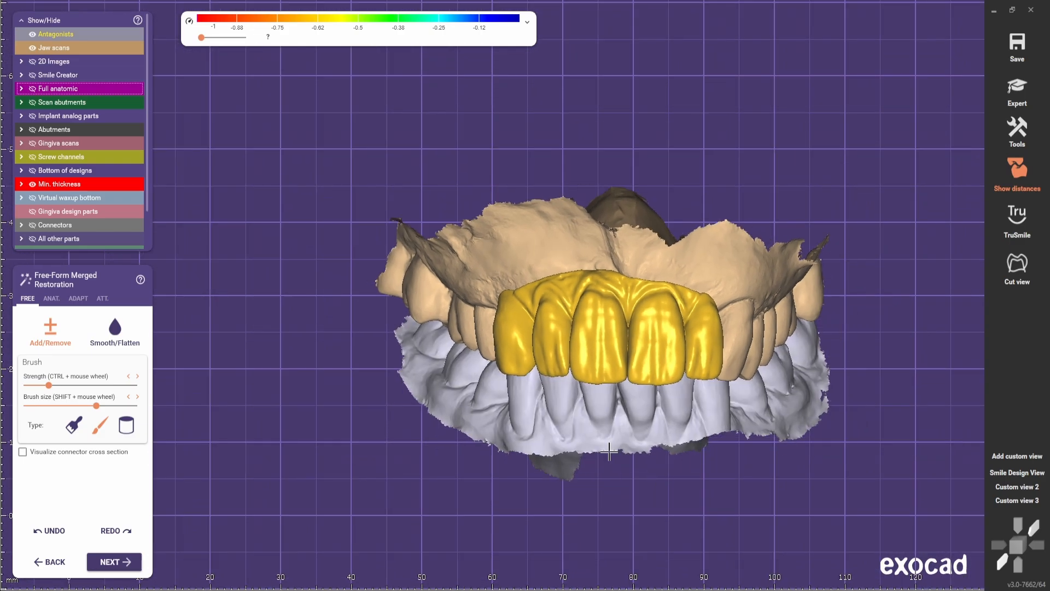
scroll(652, 284, up, 2)
scroll(651, 345, up, 1)
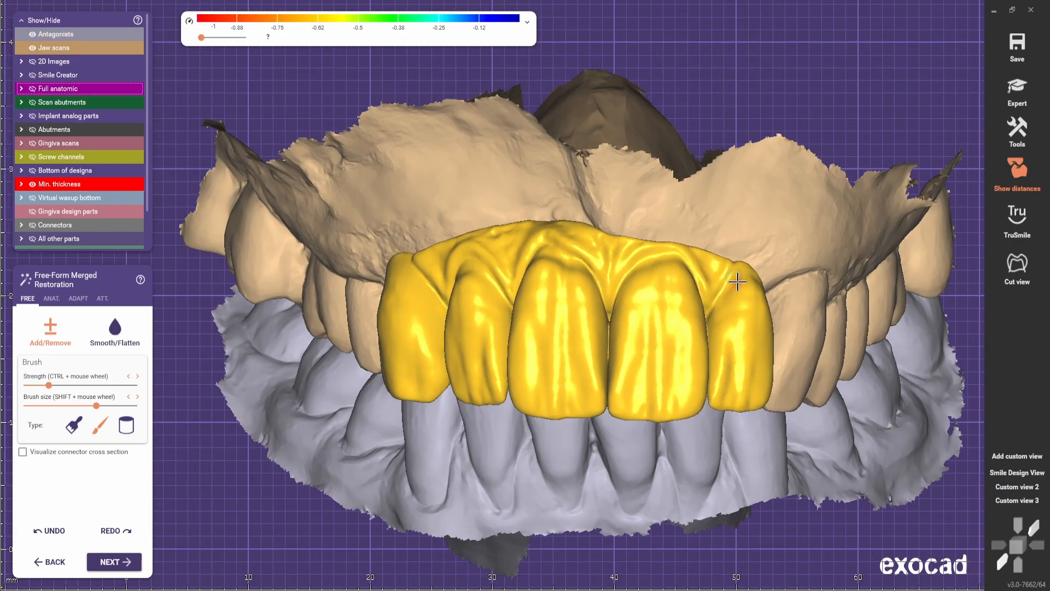
scroll(463, 314, up, 1)
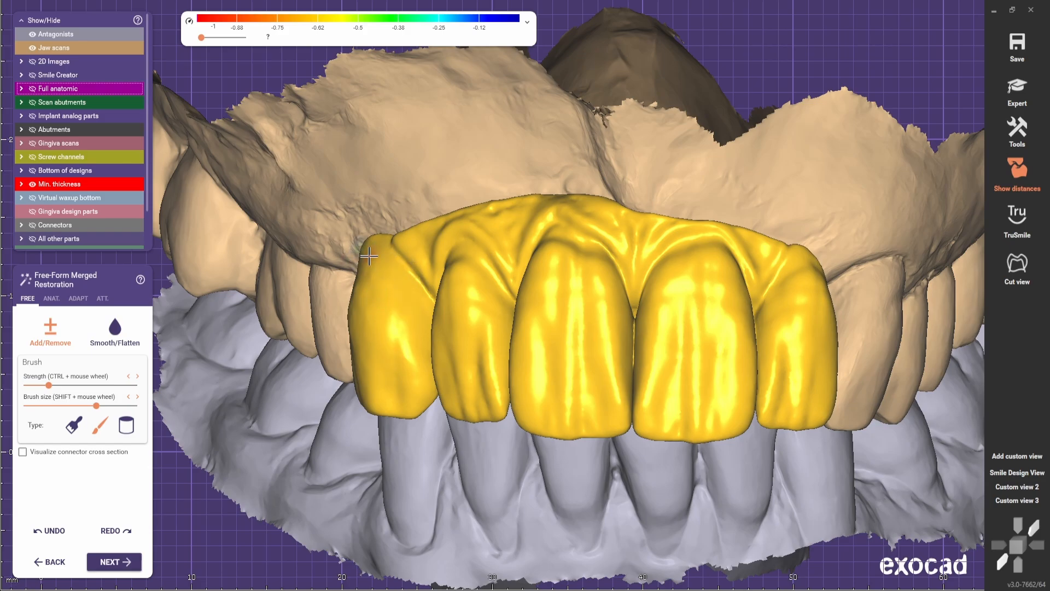
right_drag(400, 256, 389, 274)
scroll(389, 274, down, 2)
scroll(393, 262, up, 2)
right_drag(463, 268, 541, 319)
scroll(542, 319, down, 2)
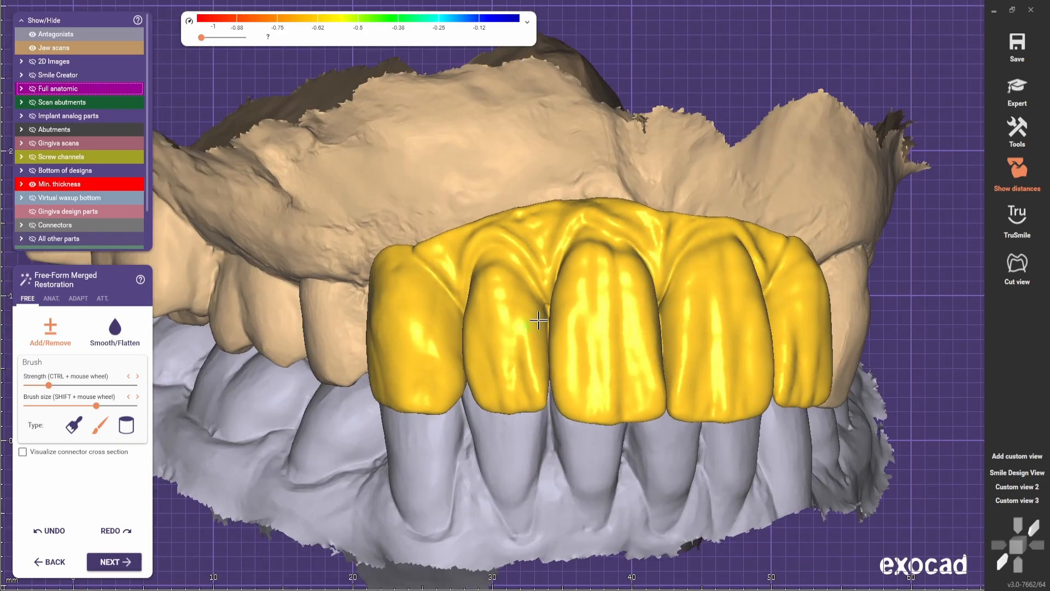
scroll(541, 319, up, 2)
scroll(539, 358, down, 4)
right_drag(565, 436, 523, 370)
scroll(527, 370, up, 2)
Refine the labial gingiva and neck of crown 22 with a weaker and smaller pointed Add/Remove brush.
ctrl+scroll(527, 370, down, 1)
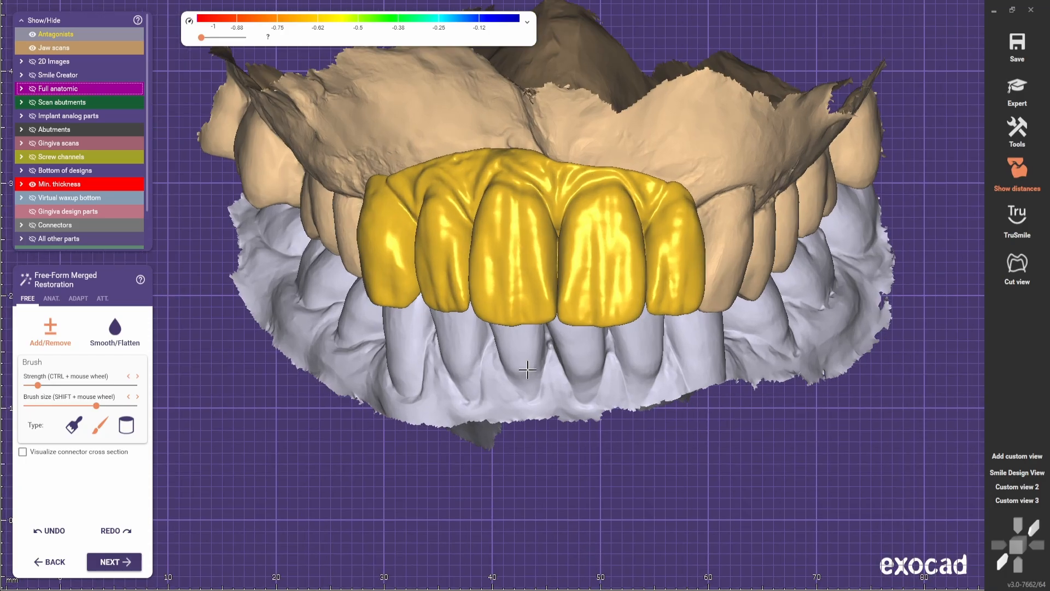
scroll(505, 328, up, 2)
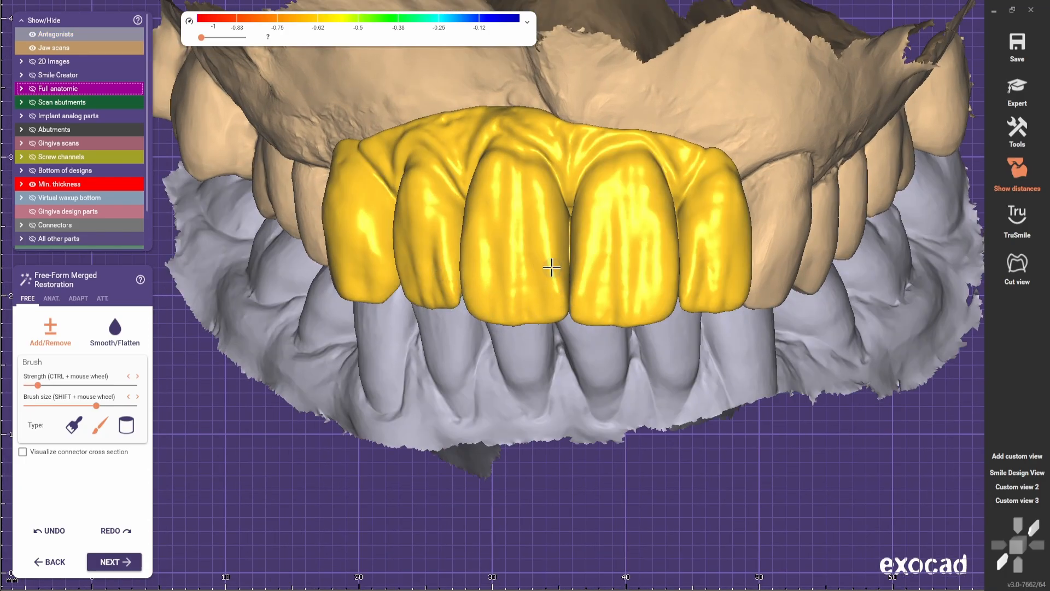
scroll(462, 241, up, 2)
right_drag(462, 241, 659, 268)
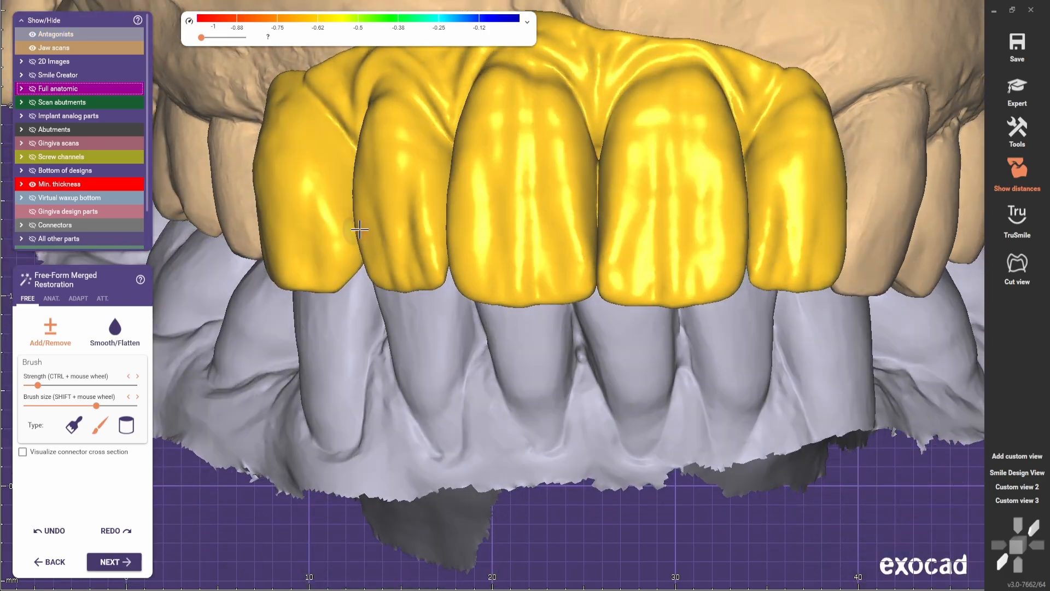
scroll(538, 307, down, 3)
right_drag(544, 317, 387, 260)
scroll(383, 253, up, 1)
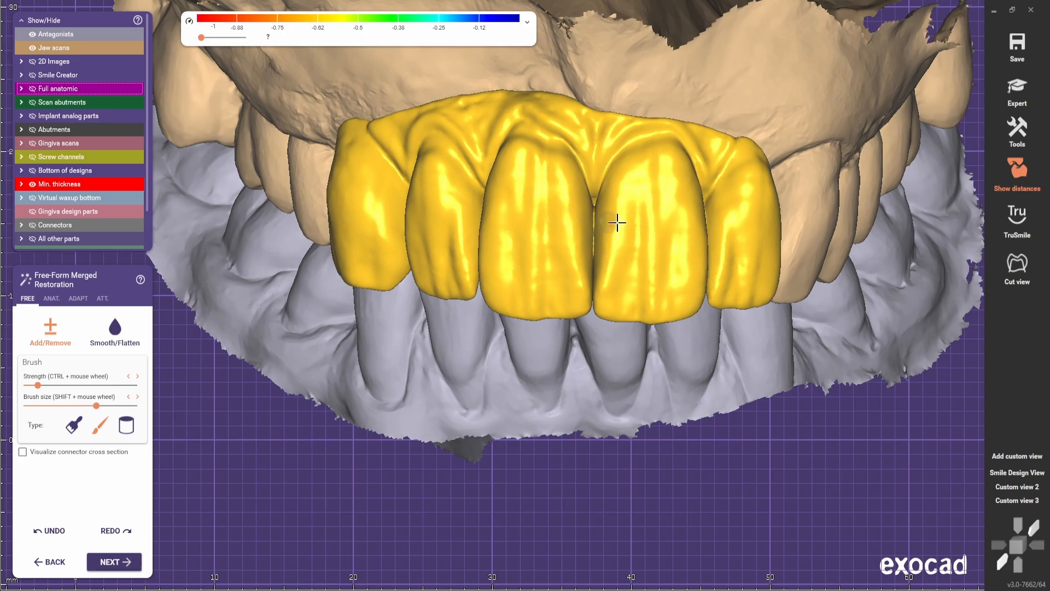
scroll(664, 279, down, 3)
scroll(708, 223, up, 5)
shift+scroll(713, 219, down, 3)
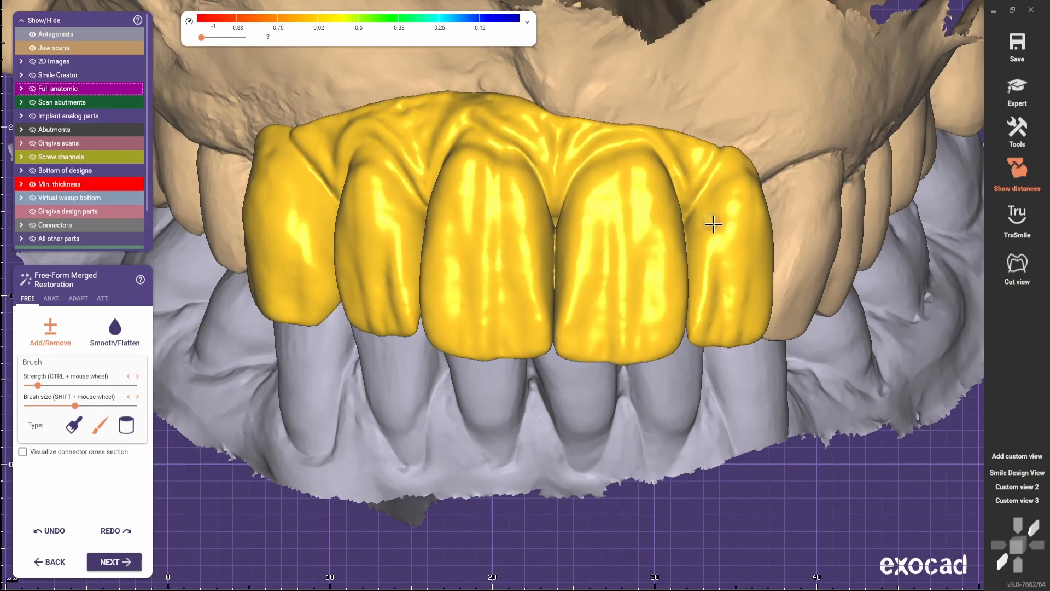
scroll(661, 376, down, 3)
scroll(600, 368, up, 5)
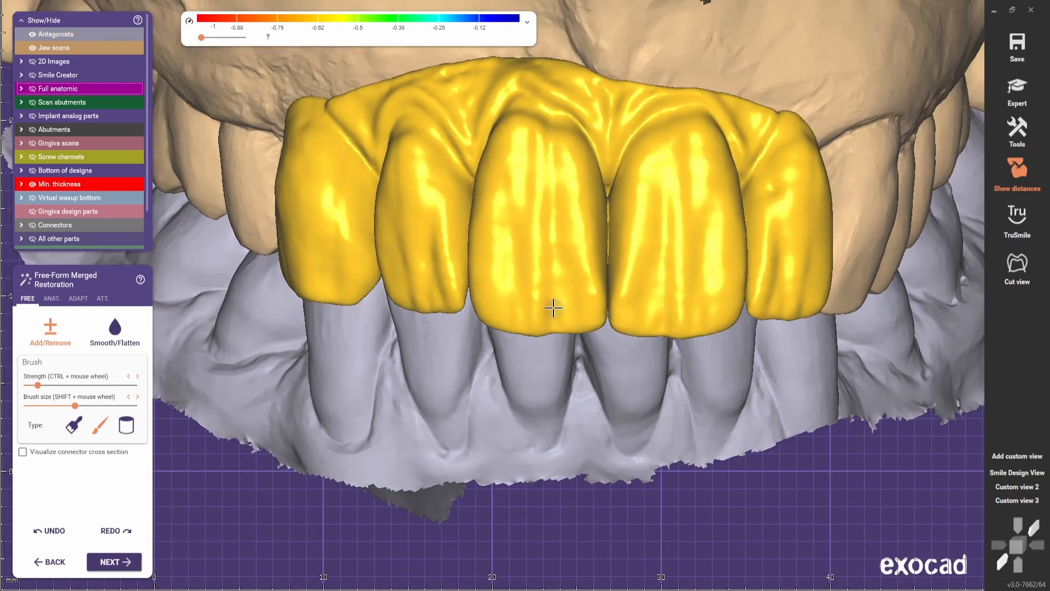
scroll(558, 337, down, 3)
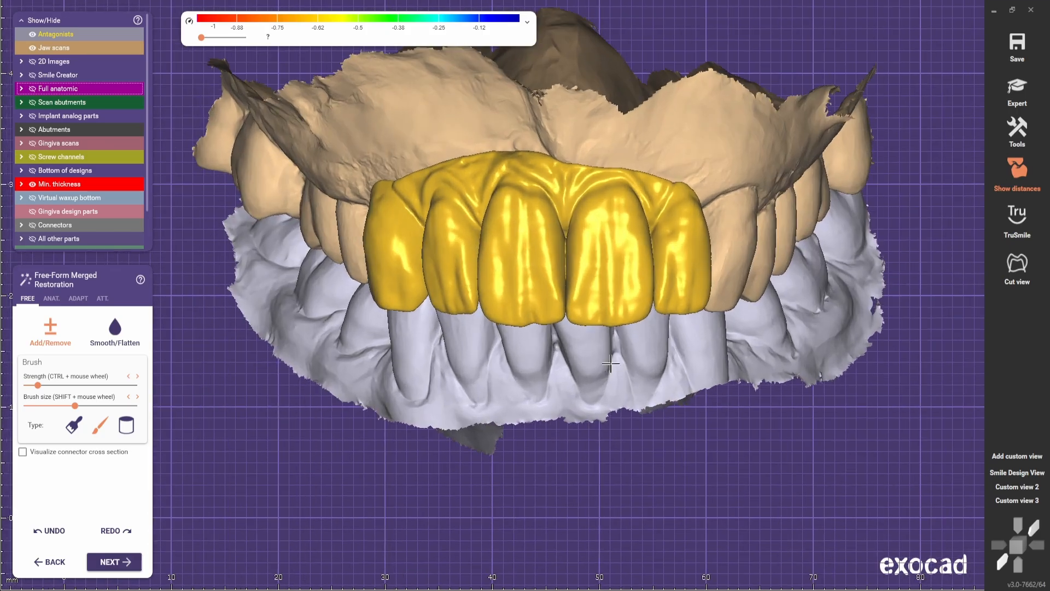
scroll(635, 317, up, 2)
scroll(647, 358, down, 4)
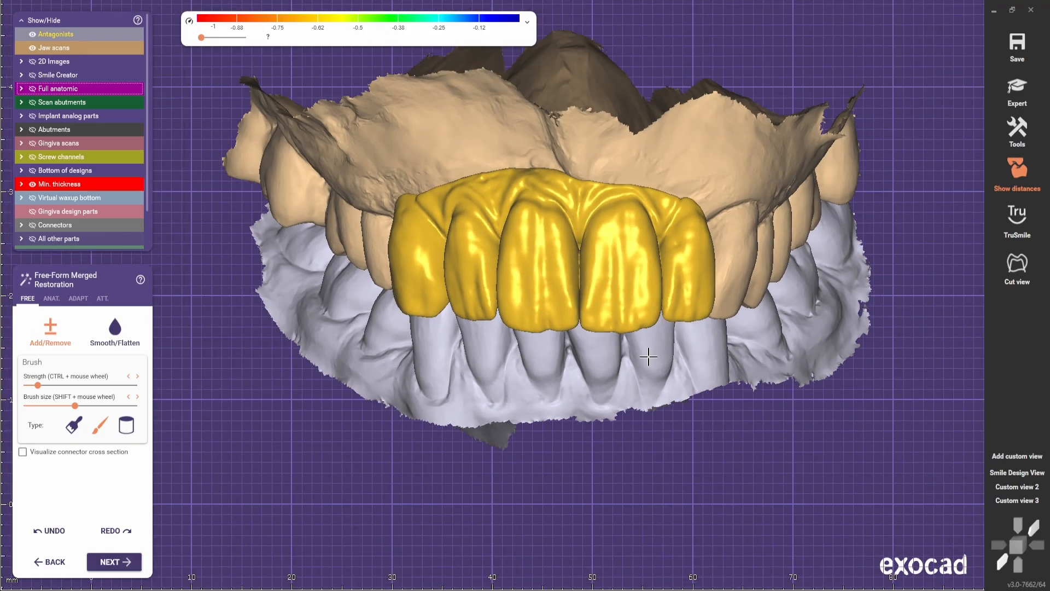
Hide the antagonists and shape a notch in crown 11's incisal edge with the anatomic Ridge preset.
right_drag(647, 359, 564, 263)
scroll(615, 379, up, 1)
key(a)
scroll(565, 263, up, 5)
click(52, 299)
scroll(534, 245, up, 3)
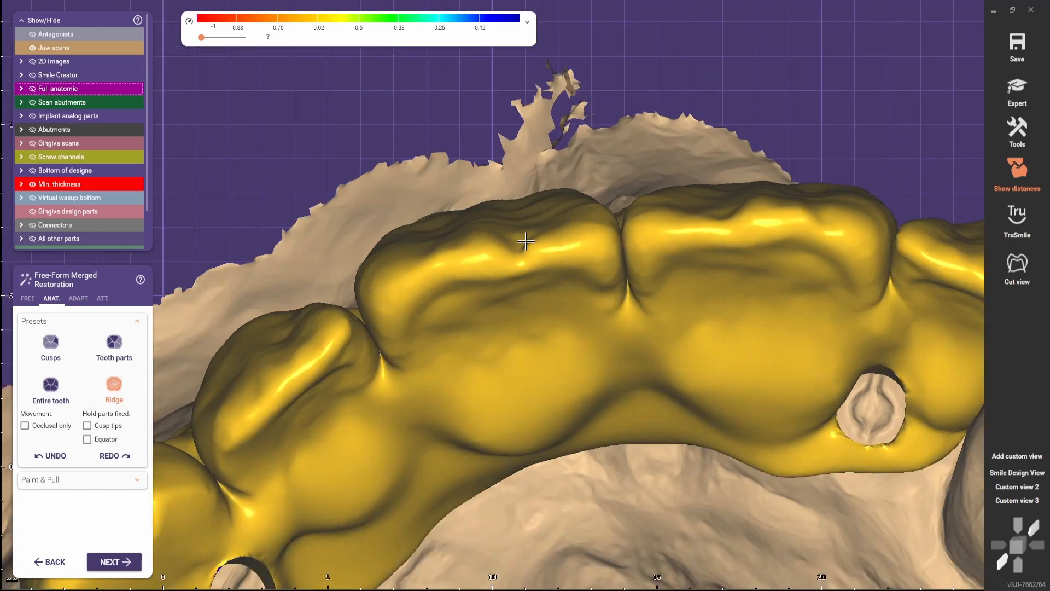
scroll(533, 240, down, 7)
right_drag(510, 339, 517, 312)
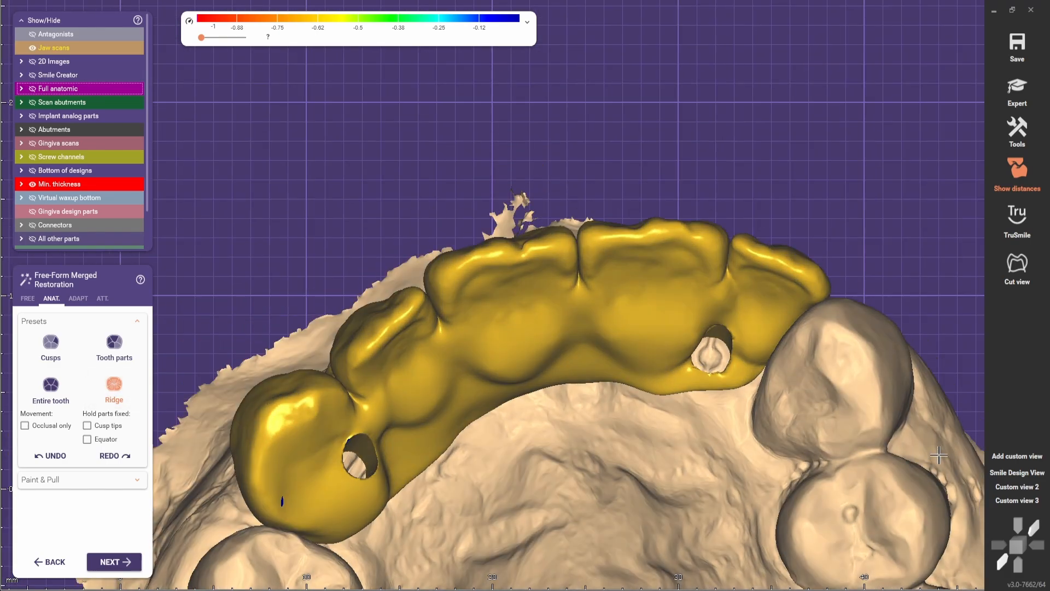
Check the incisal edges in Custom view 3 from the labial side and in Custom view 2 from the incisal side.
click(1018, 500)
right_drag(616, 407, 607, 438)
scroll(569, 398, up, 3)
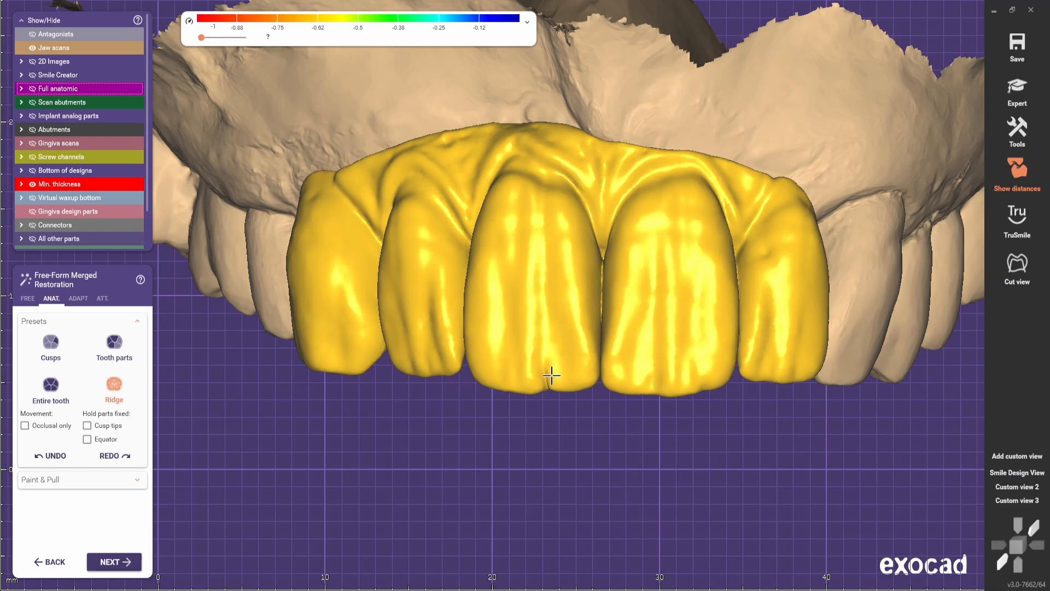
scroll(654, 465, down, 4)
click(1018, 487)
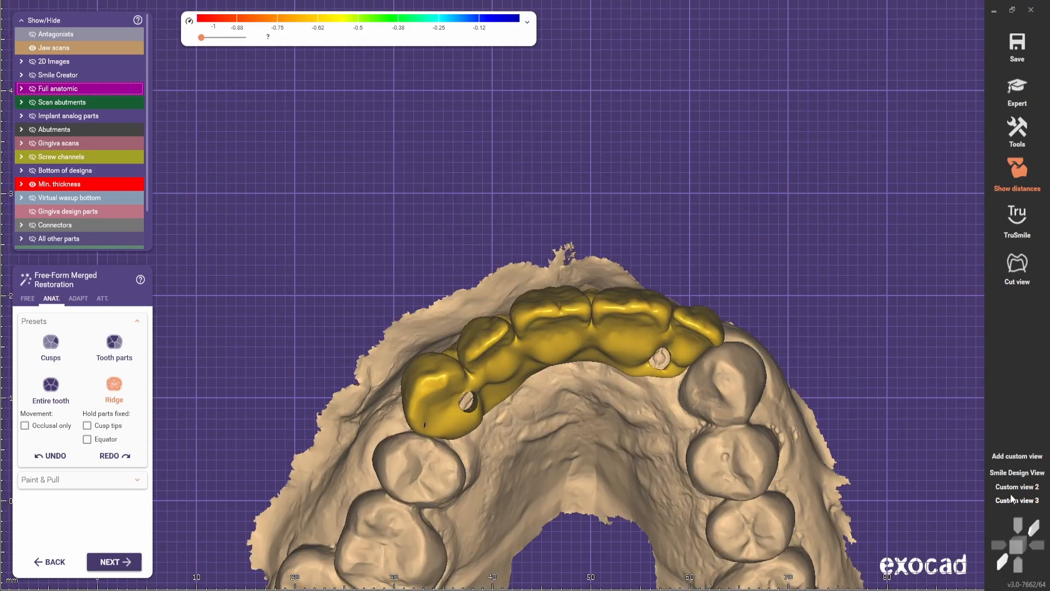
scroll(534, 363, up, 5)
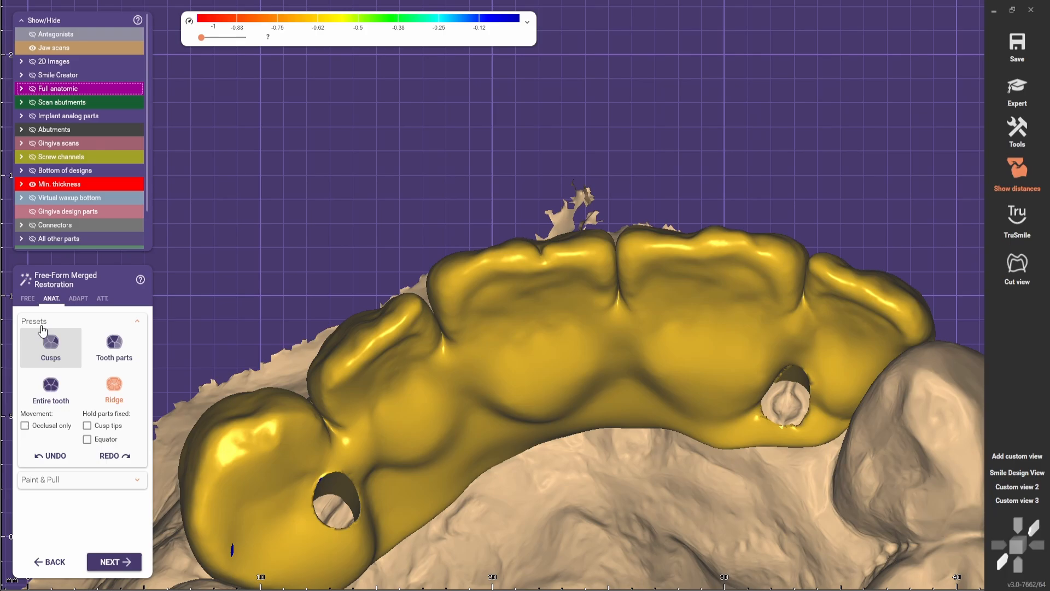
Return to free-forming and contour the palatal side of crowns 21 and 22 with a larger pointed Add/Remove brush.
click(27, 298)
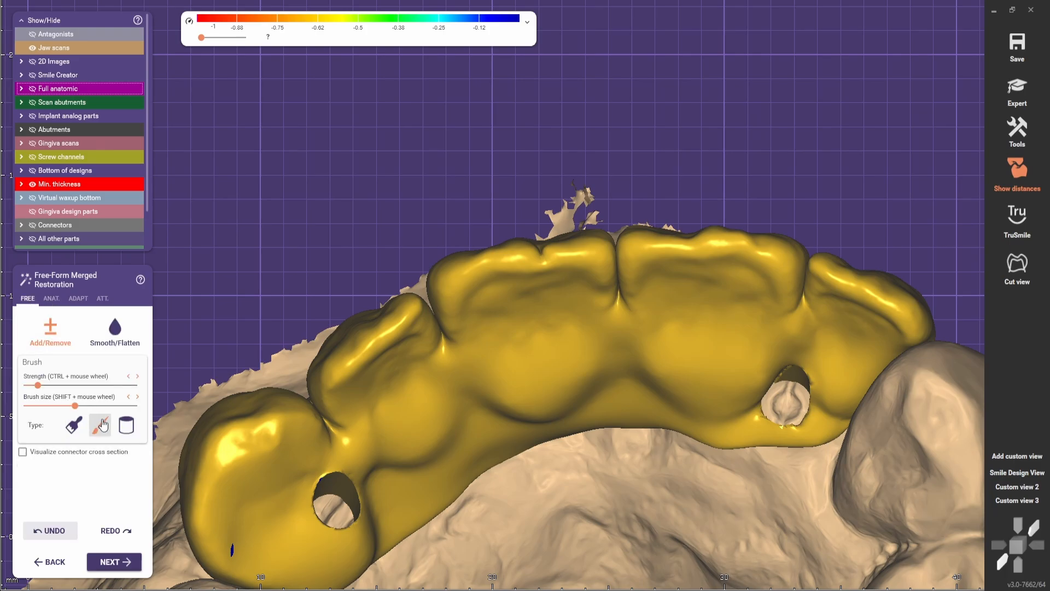
scroll(345, 421, up, 4)
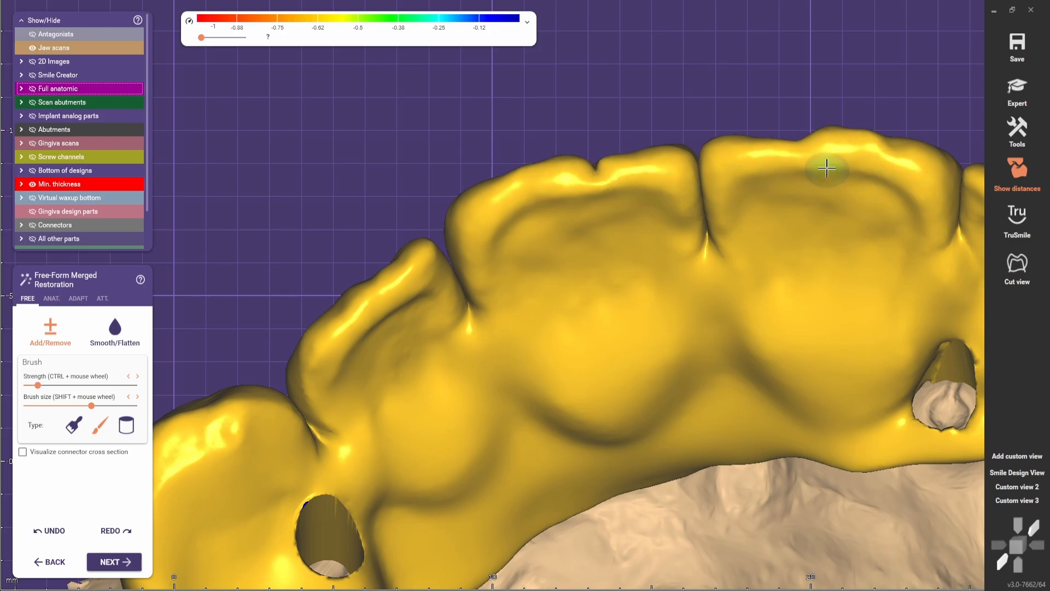
scroll(918, 217, down, 2)
middle_drag(754, 325, 633, 314)
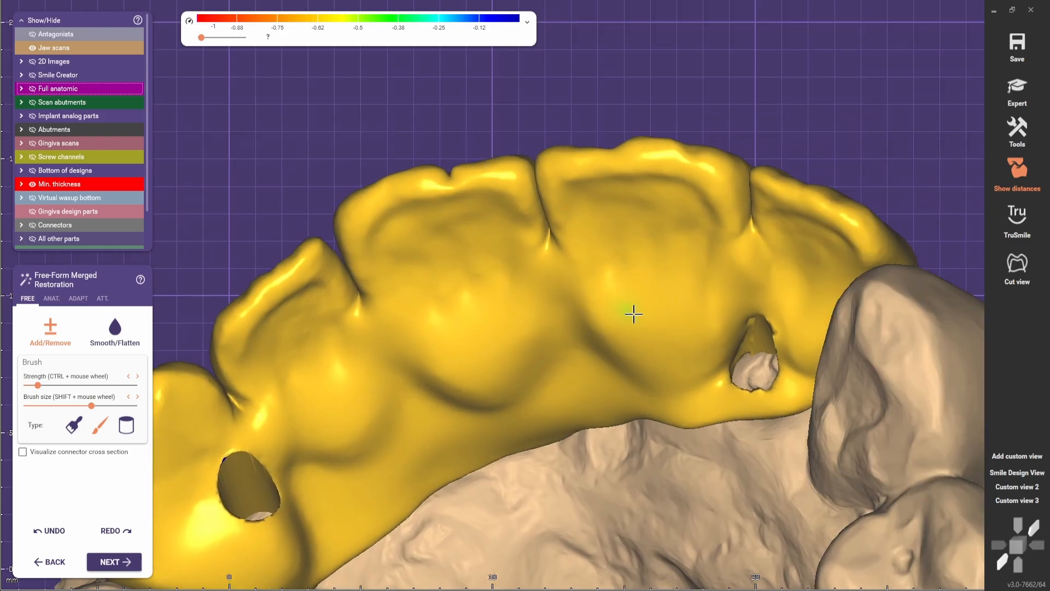
mouse_move(633, 314)
right_down()
mouse_move(757, 246)
mouse_move(804, 249)
right_up()
scroll(806, 249, up, 2)
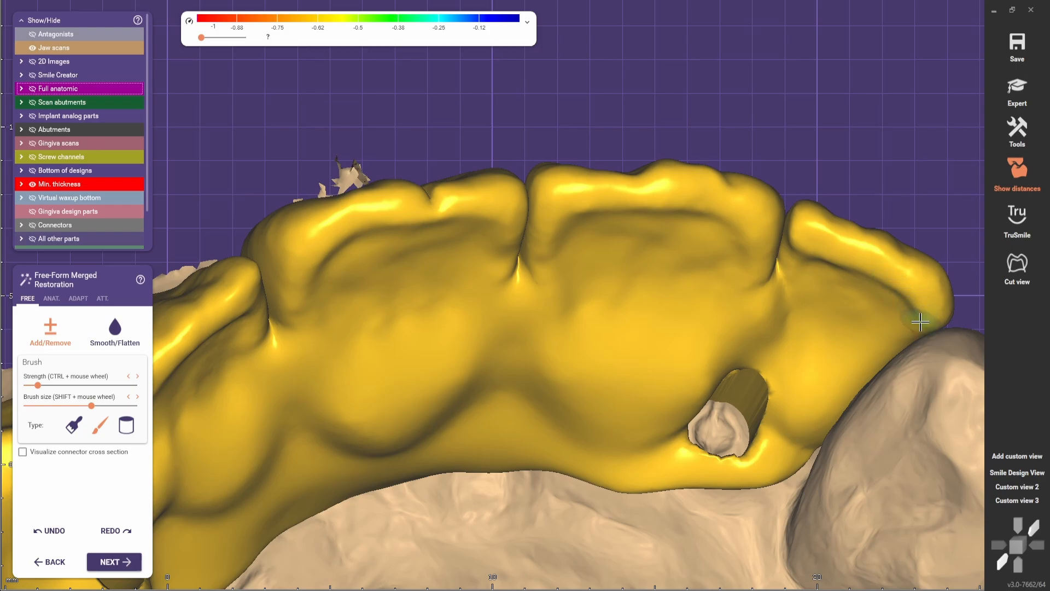
Continue contouring the palatal side and incisal ridges of crowns 11, 12 and 13 with the pointed Add/Remove brush.
scroll(735, 317, down, 5)
right_drag(672, 328, 533, 321)
scroll(533, 321, up, 2)
scroll(467, 304, up, 2)
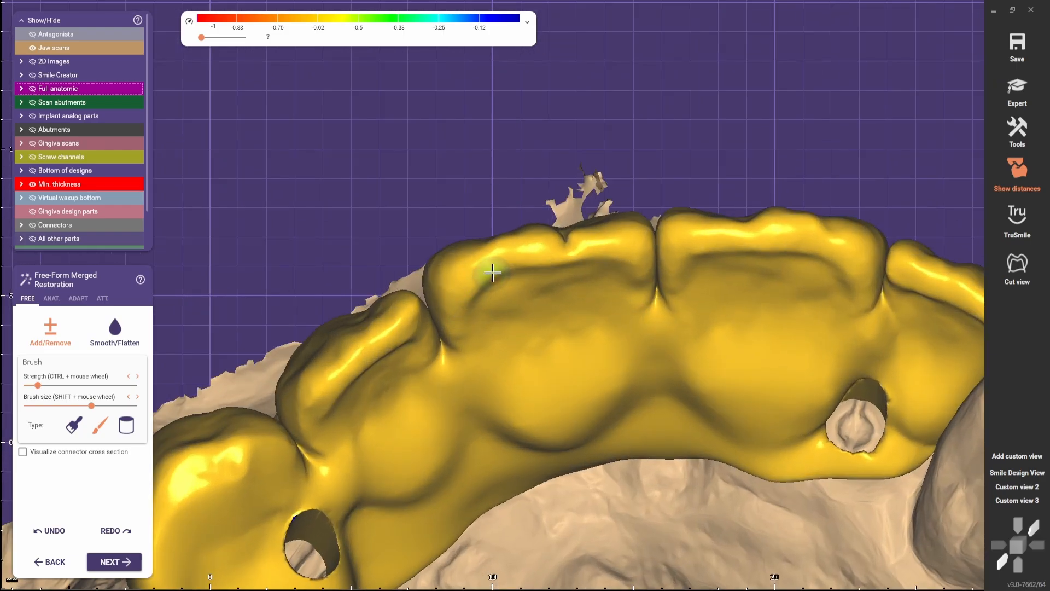
scroll(326, 429, down, 2)
middle_drag(326, 429, 384, 343)
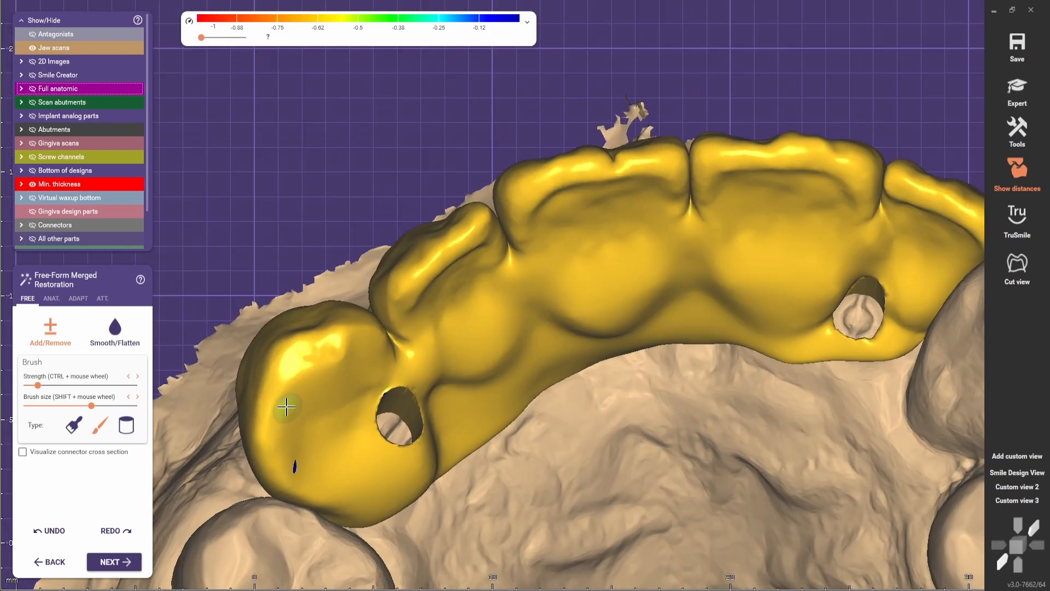
scroll(454, 311, down, 2)
scroll(516, 277, up, 3)
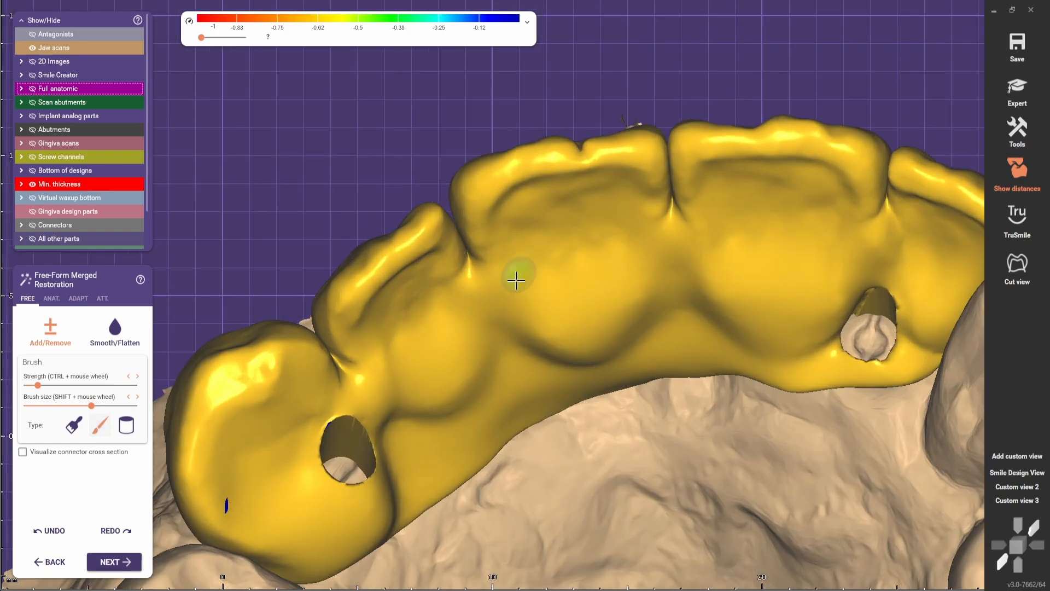
right_drag(495, 361, 489, 361)
Sculpt fine relief along crown 12's incisal edge with a minimum-size pointed Add/Remove brush at high strength.
shift+scroll(488, 361, up, 1)
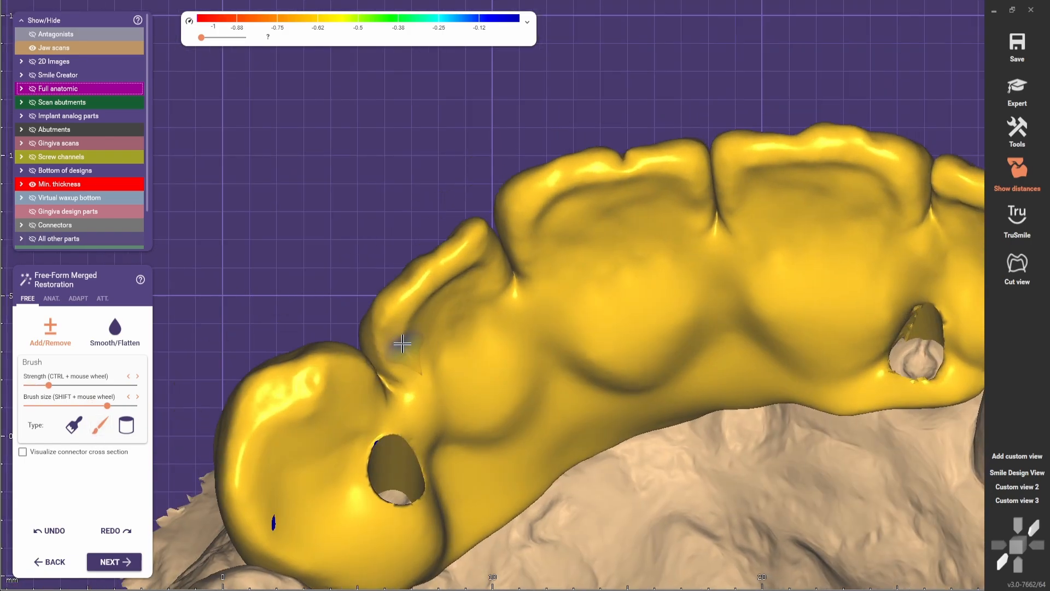
ctrl+scroll(402, 343, up, 8)
shift+scroll(411, 354, down, 5)
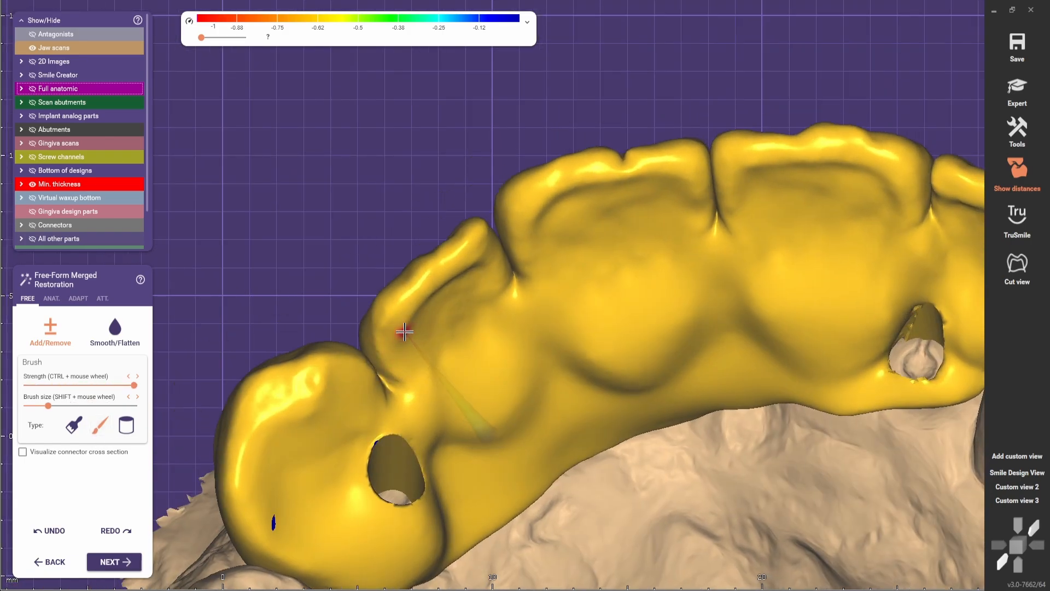
ctrl+scroll(404, 331, down, 1)
scroll(403, 323, up, 2)
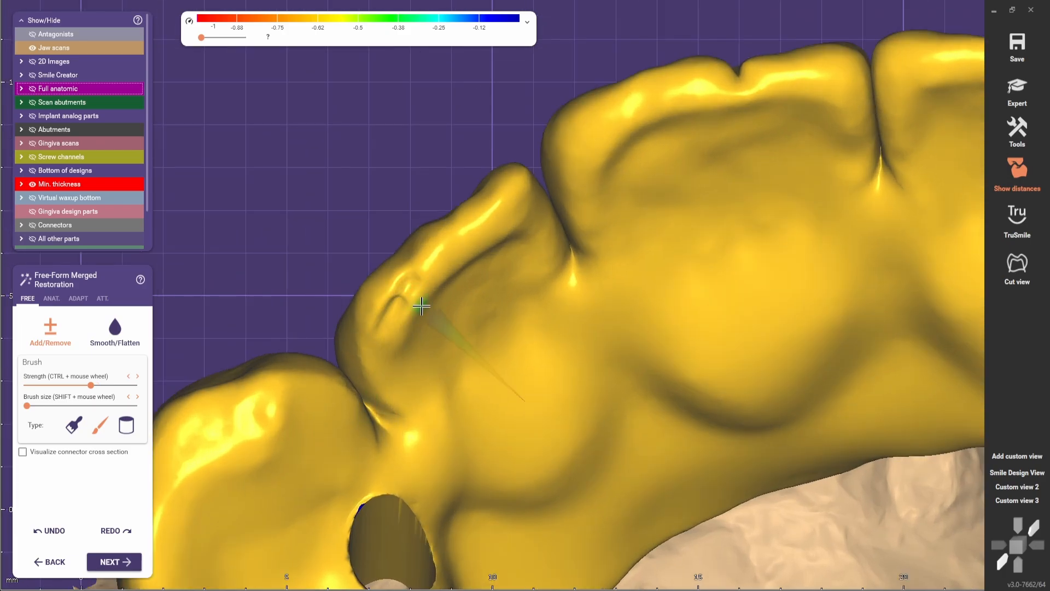
mouse_move(518, 199)
mouse_down()
mouse_move(497, 206)
mouse_move(389, 324)
mouse_up()
scroll(579, 323, down, 2)
right_drag(581, 306, 583, 328)
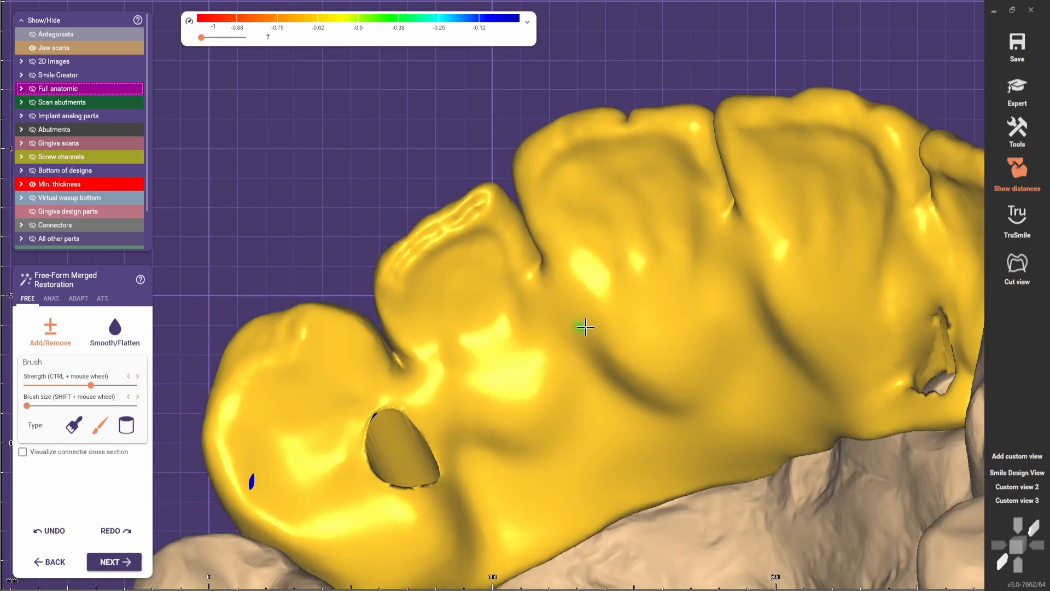
Refine crown 12's incisal edge with a weaker, larger pointed Add/Remove brush, then switch to Smooth/Flatten to soften it.
scroll(583, 328, up, 1)
ctrl+scroll(509, 217, down, 4)
shift+scroll(509, 217, up, 4)
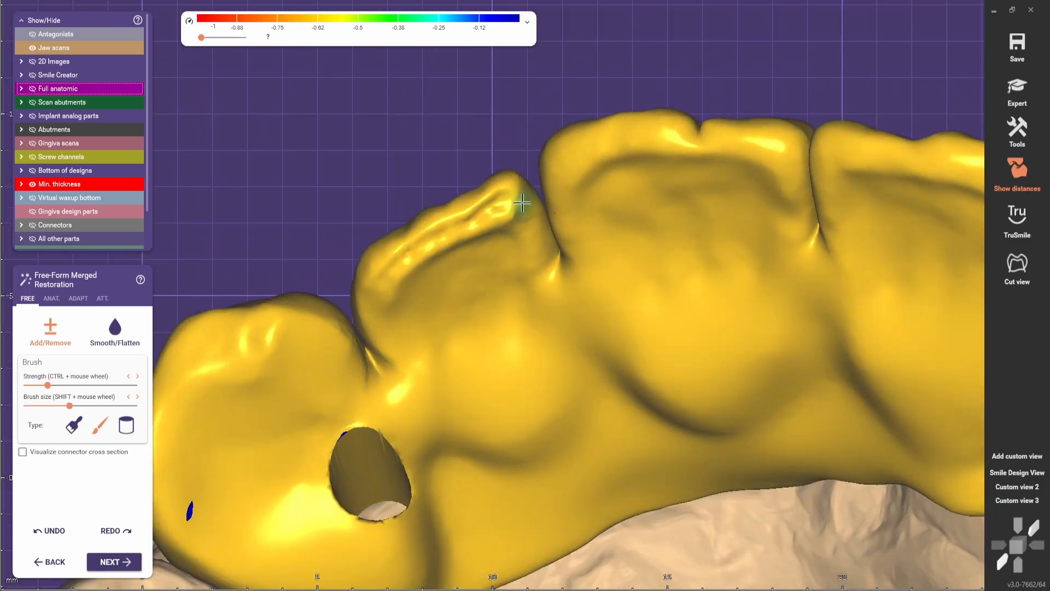
scroll(514, 263, down, 2)
right_drag(424, 284, 441, 254)
mouse_move(429, 281)
mouse_down()
mouse_move(418, 257)
mouse_move(418, 286)
mouse_up()
scroll(487, 295, down, 3)
scroll(490, 251, up, 2)
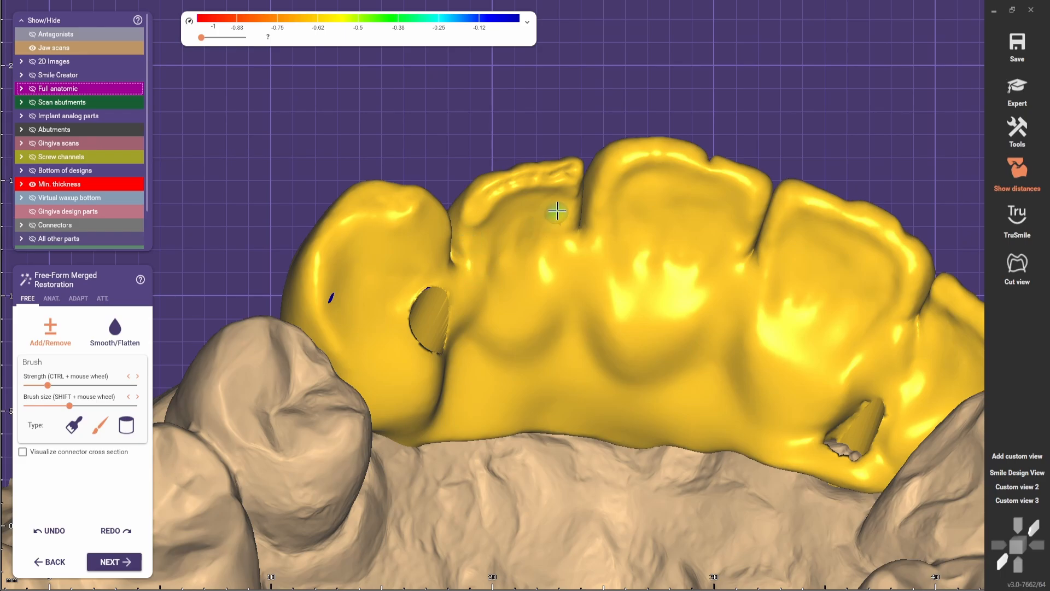
scroll(557, 211, up, 1)
key(s)
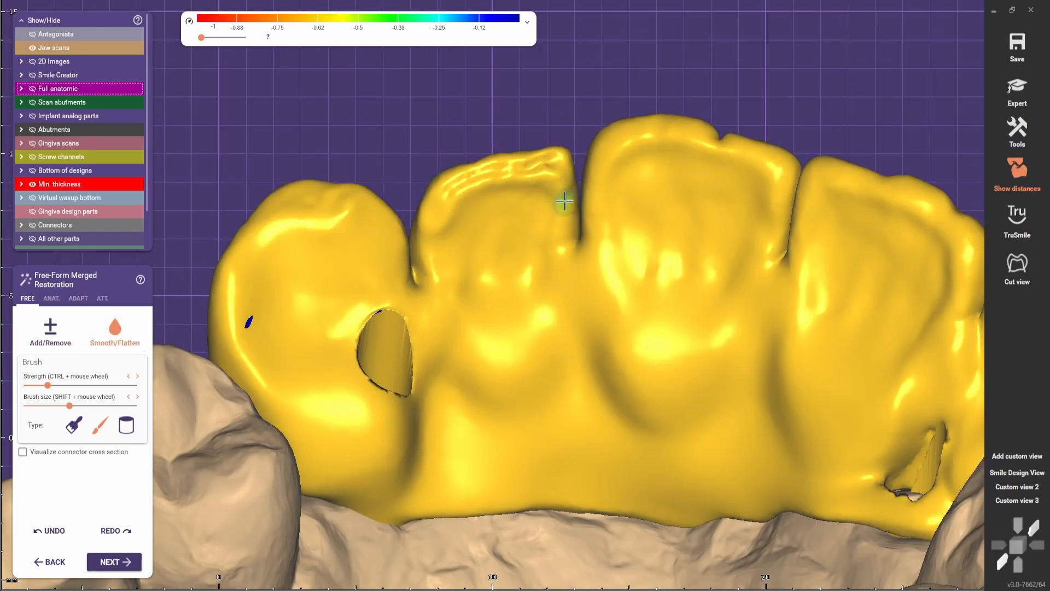
Sculpt fine relief along crown 11's incisal edge from the palatal side with a smaller pointed Add/Remove brush.
click(1017, 488)
scroll(536, 345, up, 4)
right_drag(532, 431, 539, 281)
scroll(538, 281, up, 2)
shift+scroll(503, 319, down, 2)
key(a)
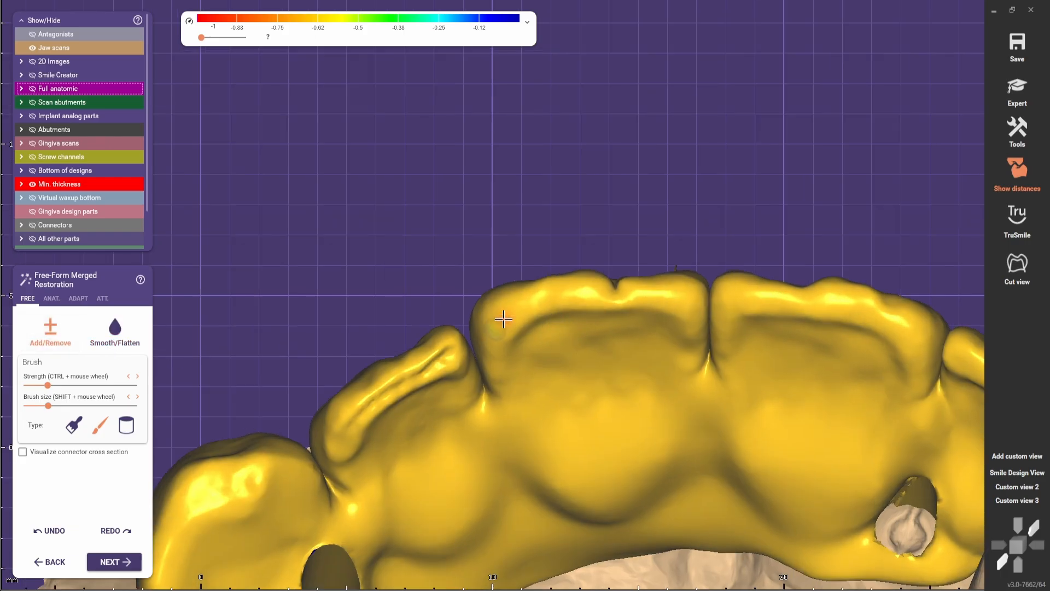
mouse_move(504, 321)
mouse_down()
mouse_move(579, 295)
mouse_move(517, 314)
mouse_up()
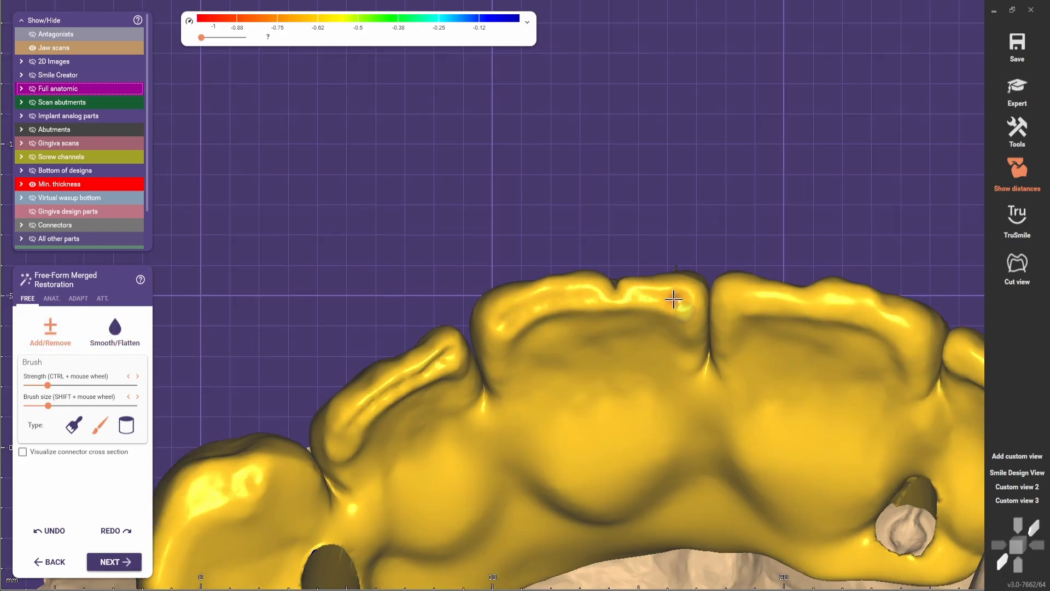
drag(673, 299, 625, 305)
right_drag(533, 306, 623, 235)
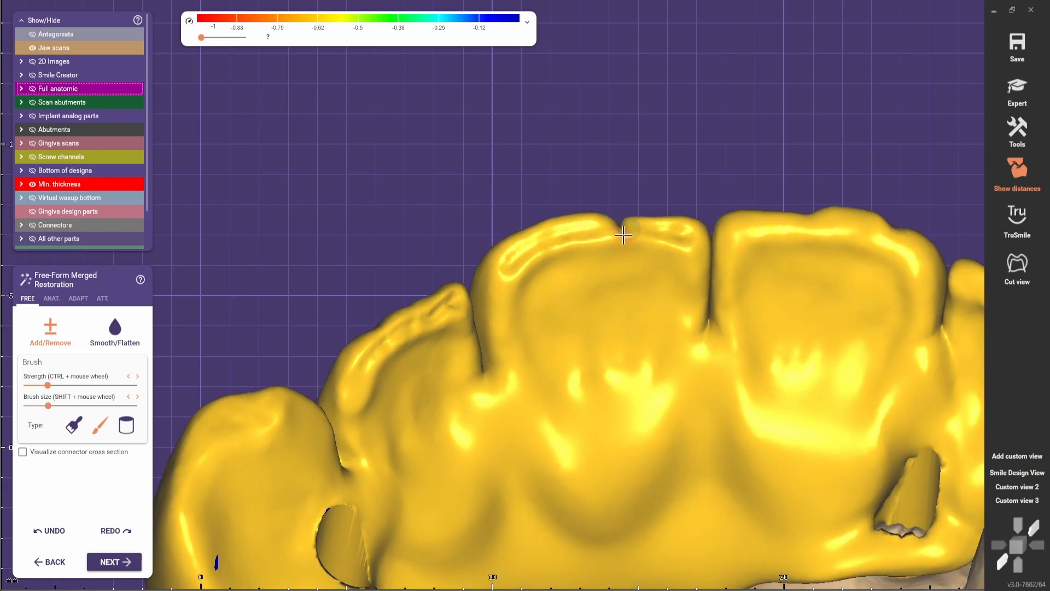
scroll(641, 438, down, 3)
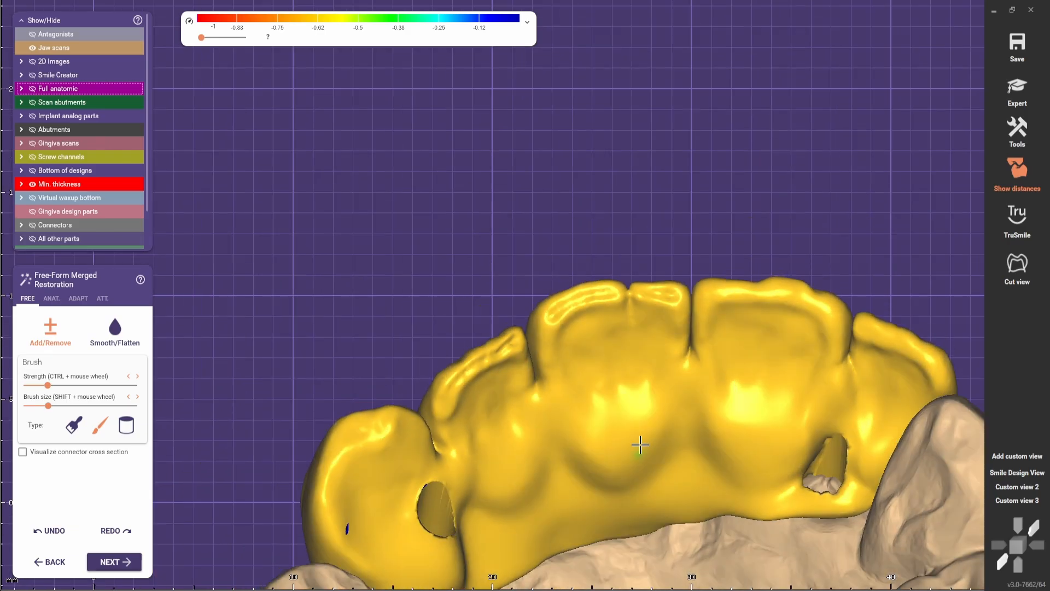
Sculpt matching relief along the incisal edges of crowns 21 and 22 with the small pointed Add/Remove brush.
right_drag(640, 443, 630, 361)
scroll(627, 339, up, 4)
click(1025, 487)
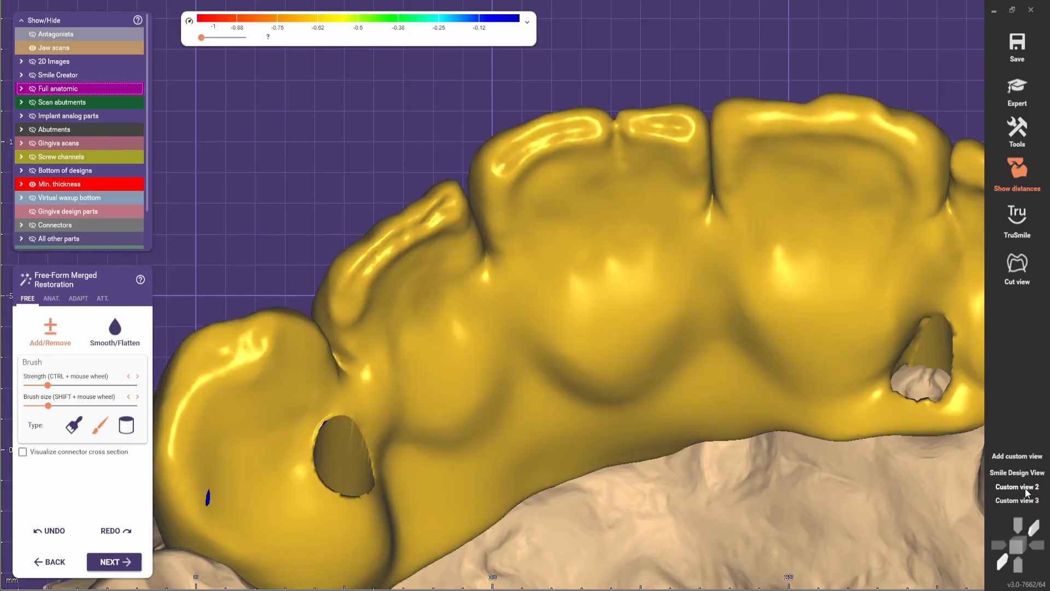
click(1026, 499)
scroll(522, 322, up, 4)
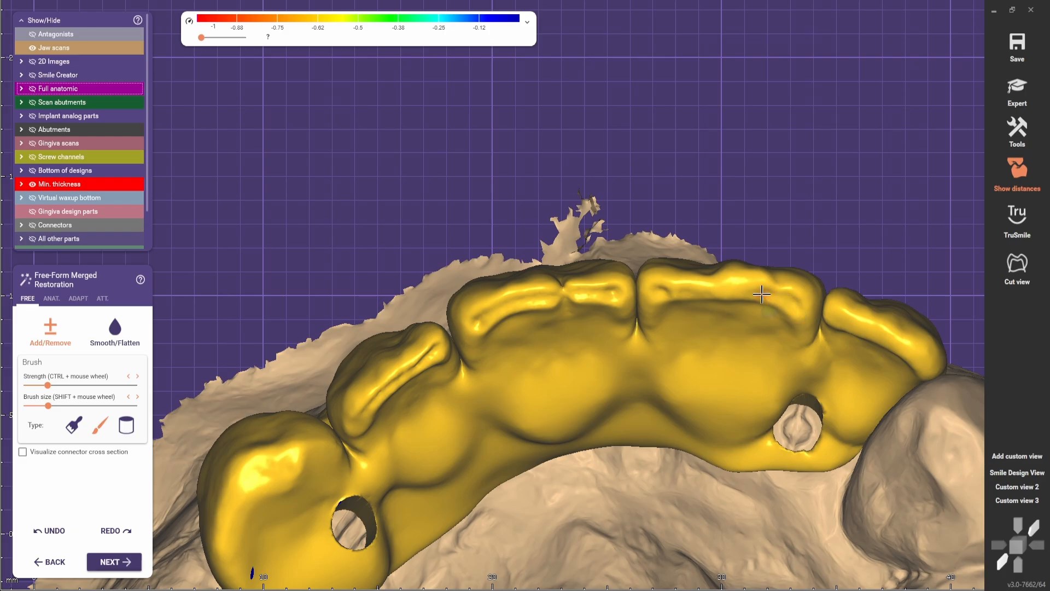
scroll(733, 378, down, 2)
right_drag(733, 378, 782, 328)
scroll(810, 317, up, 4)
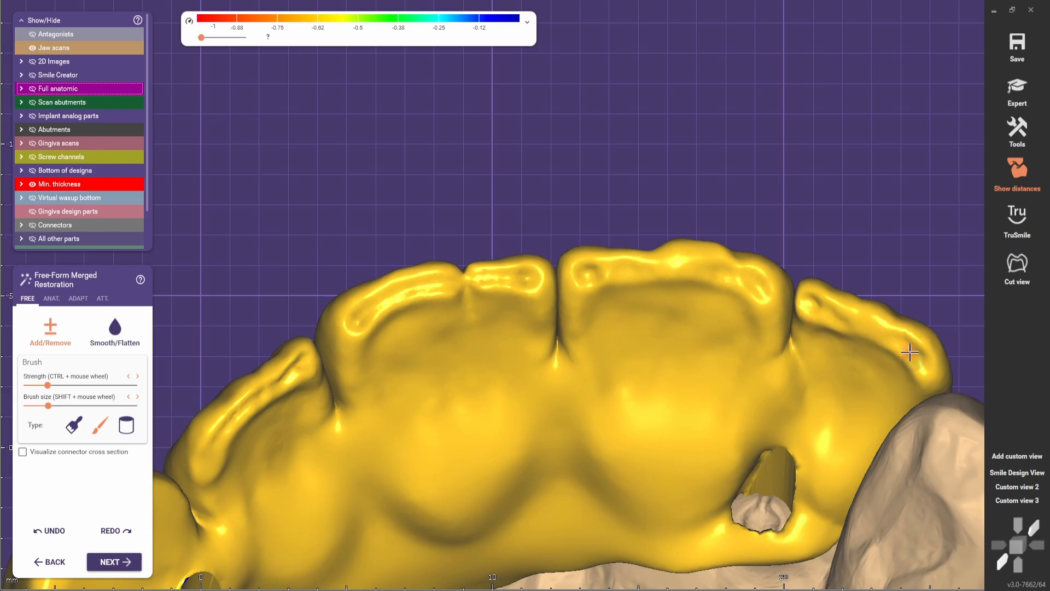
Enlarge the pointed Add/Remove brush and refine the palatal side of the incisal edges on crowns 21 and 22.
scroll(818, 304, down, 4)
mouse_move(817, 304)
right_down()
mouse_move(691, 382)
mouse_move(777, 340)
right_up()
scroll(739, 358, up, 2)
shift+scroll(744, 358, up, 3)
scroll(778, 339, up, 2)
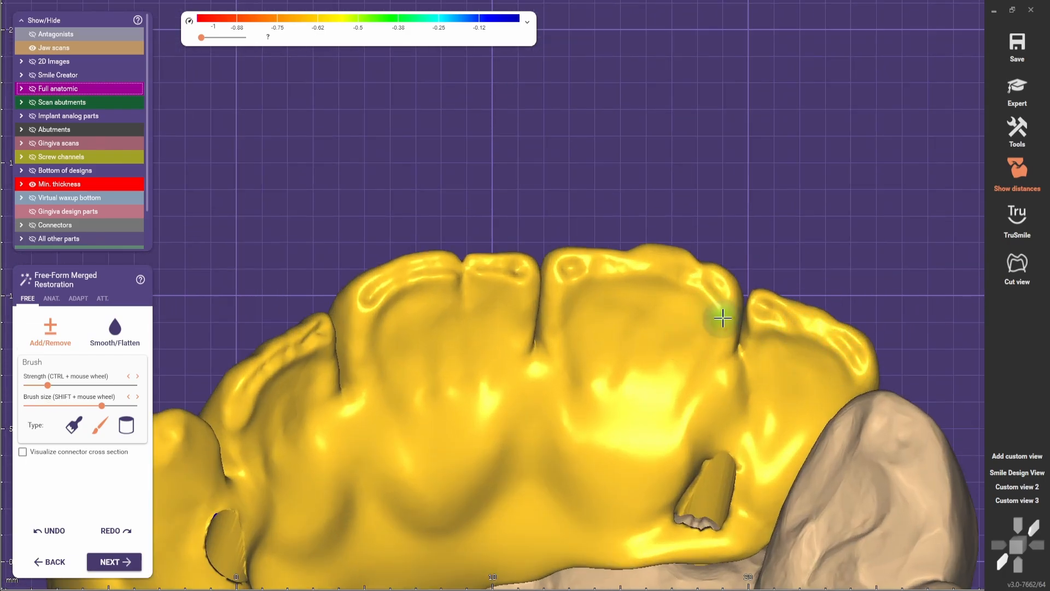
Examine the bridge's labial surfaces, gingiva and incisal edges against the jaw scan from the front and slightly different angles.
scroll(636, 334, down, 2)
scroll(598, 375, down, 3)
right_drag(537, 440, 579, 552)
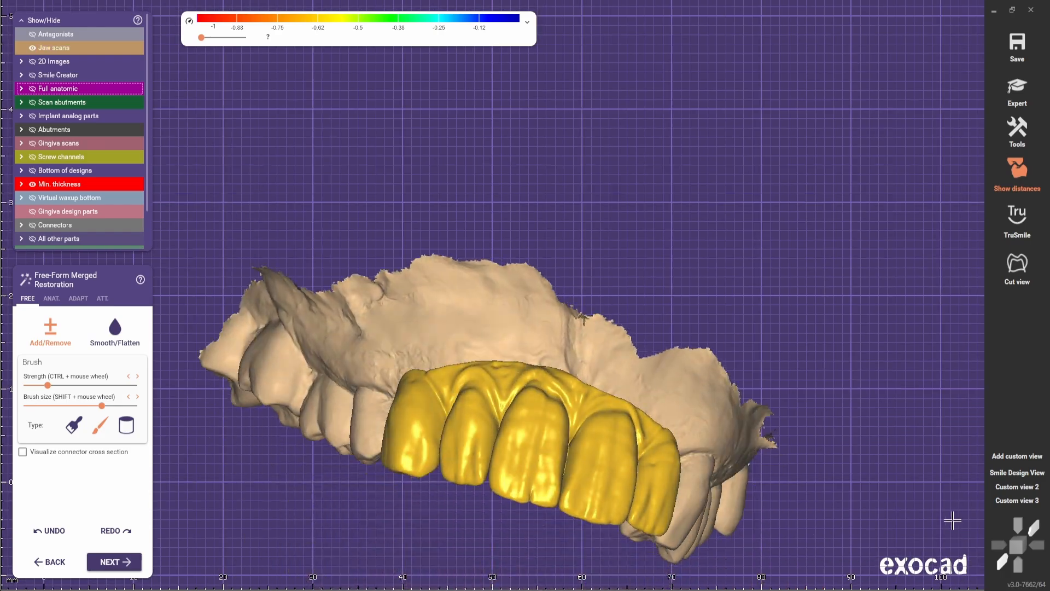
click(1007, 489)
scroll(585, 470, down, 2)
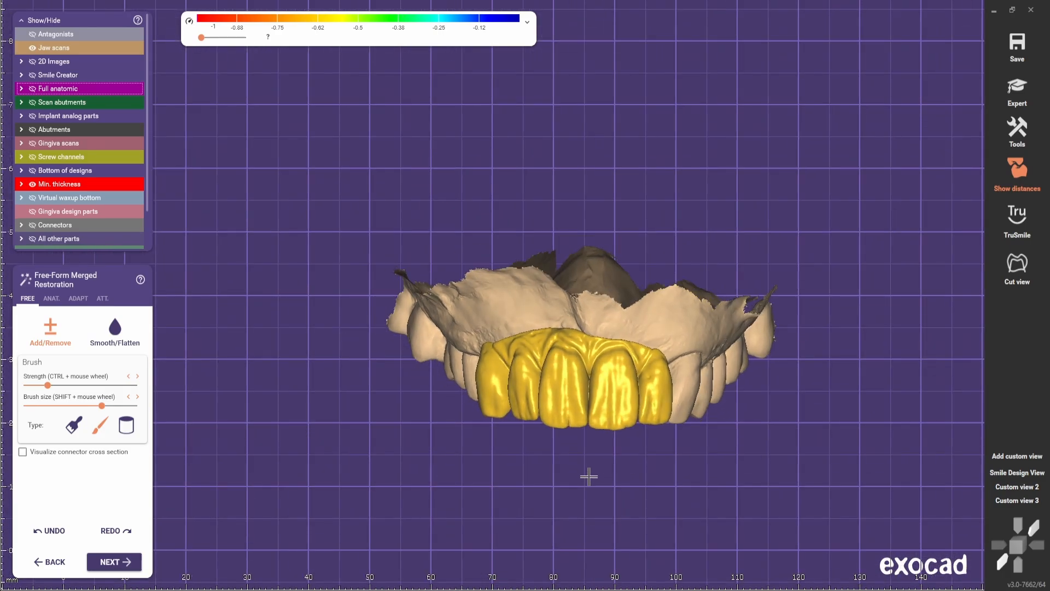
right_drag(580, 423, 612, 403)
scroll(596, 330, up, 3)
scroll(609, 443, down, 2)
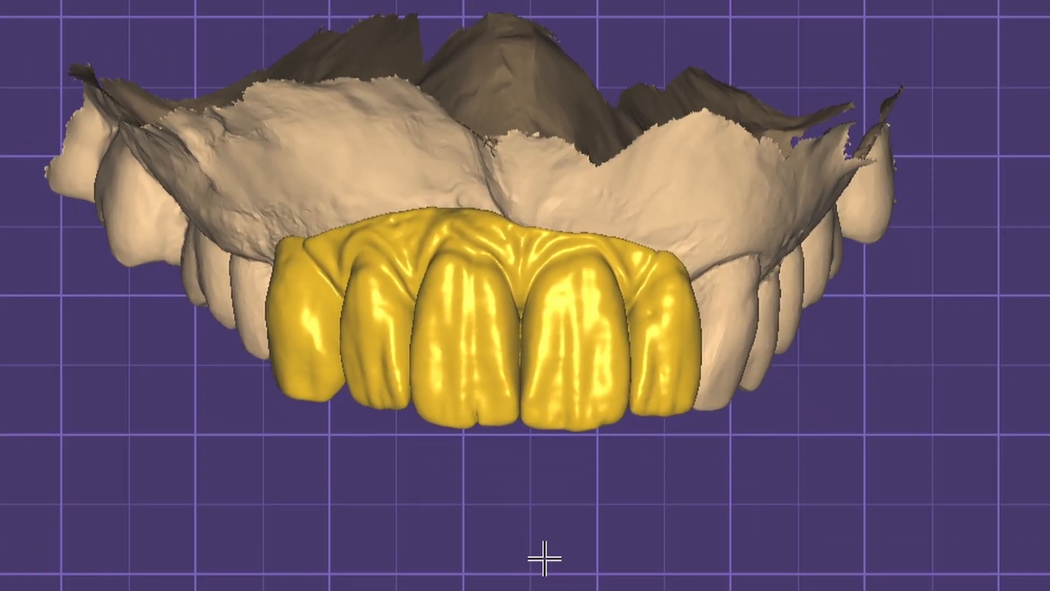
middle_drag(543, 558, 621, 564)
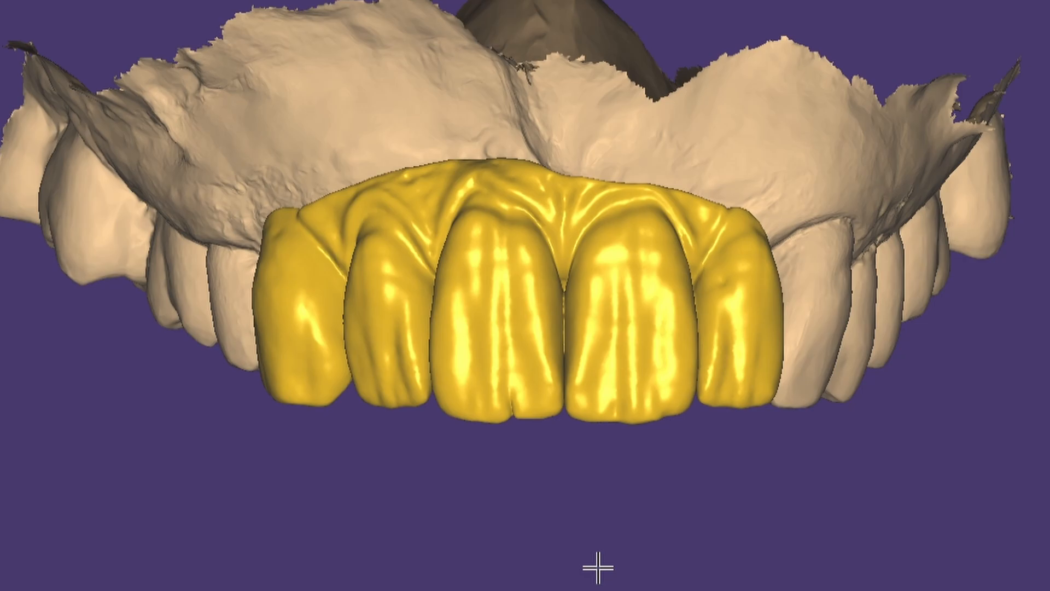
right_drag(598, 568, 590, 588)
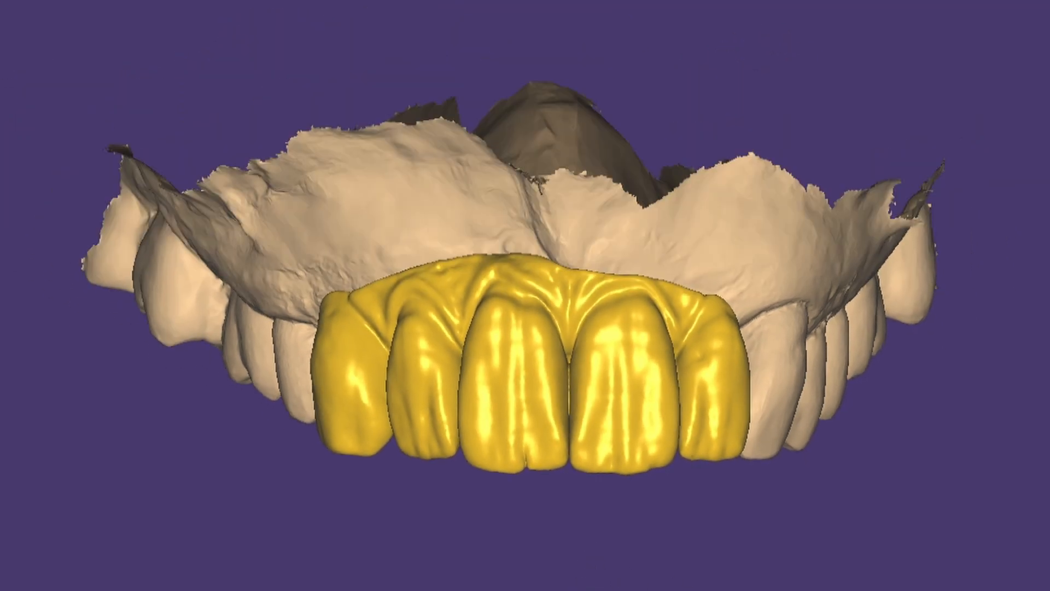